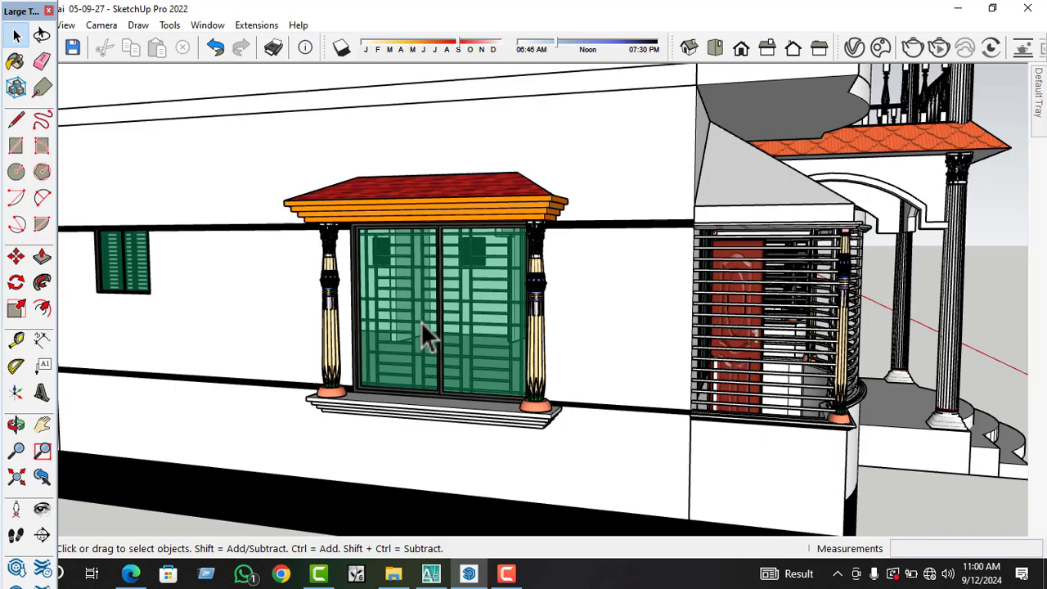
- Examine the side wall with its framed large window and the plain small window beside it
{"action": "scroll", "coordinate": [422, 331], "scroll_direction": "down", "scroll_amount": 5}
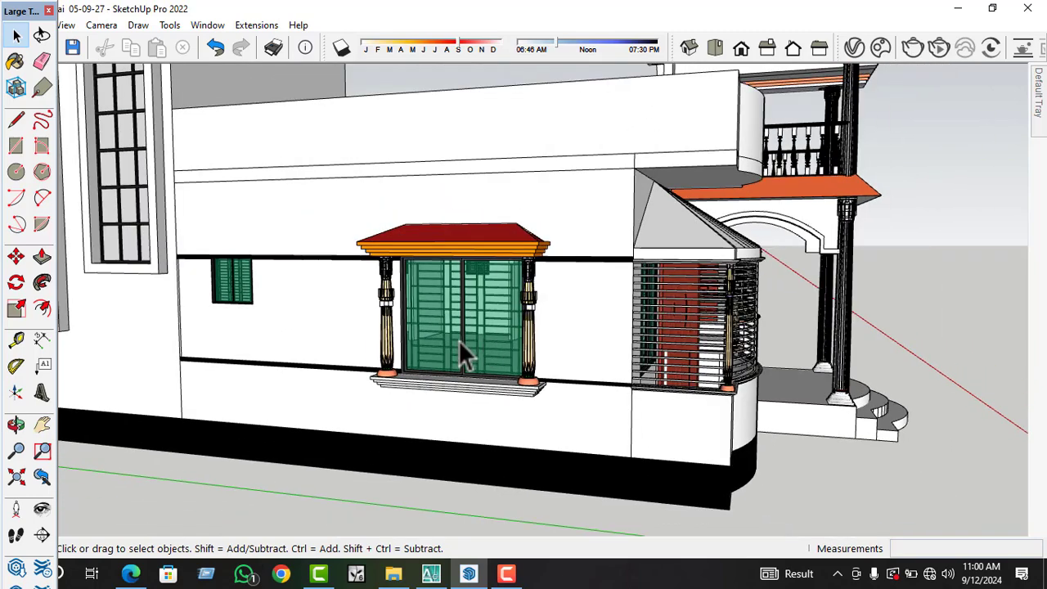
{"action": "middle_click_drag", "start_coordinate": [460, 351], "coordinate": [398, 377]}
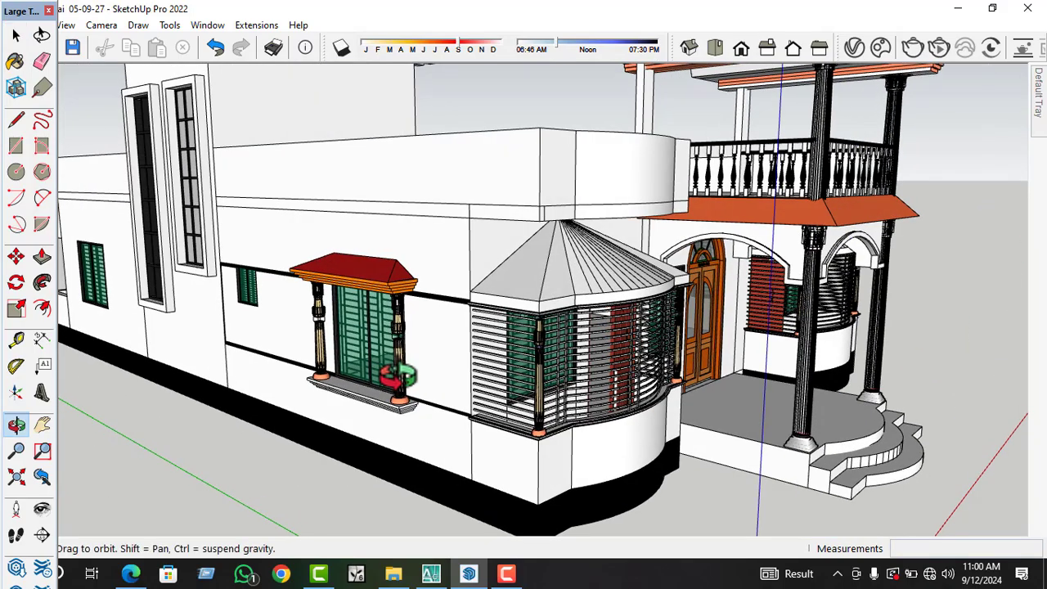
{"action": "middle_click_drag", "start_coordinate": [452, 356], "coordinate": [517, 372]}
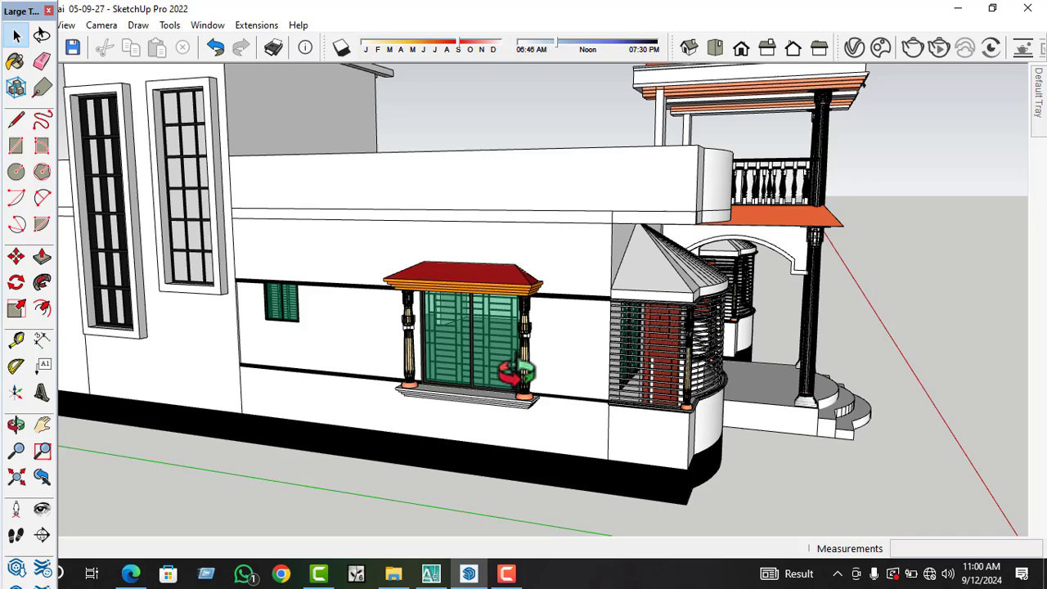
{"action": "scroll", "coordinate": [422, 347], "scroll_direction": "up", "scroll_amount": 3}
{"action": "middle_click_drag", "start_coordinate": [422, 348], "coordinate": [537, 347]}
{"action": "scroll", "coordinate": [538, 347], "scroll_direction": "up", "scroll_amount": 2}
{"action": "scroll", "coordinate": [527, 337], "scroll_direction": "down", "scroll_amount": 2}
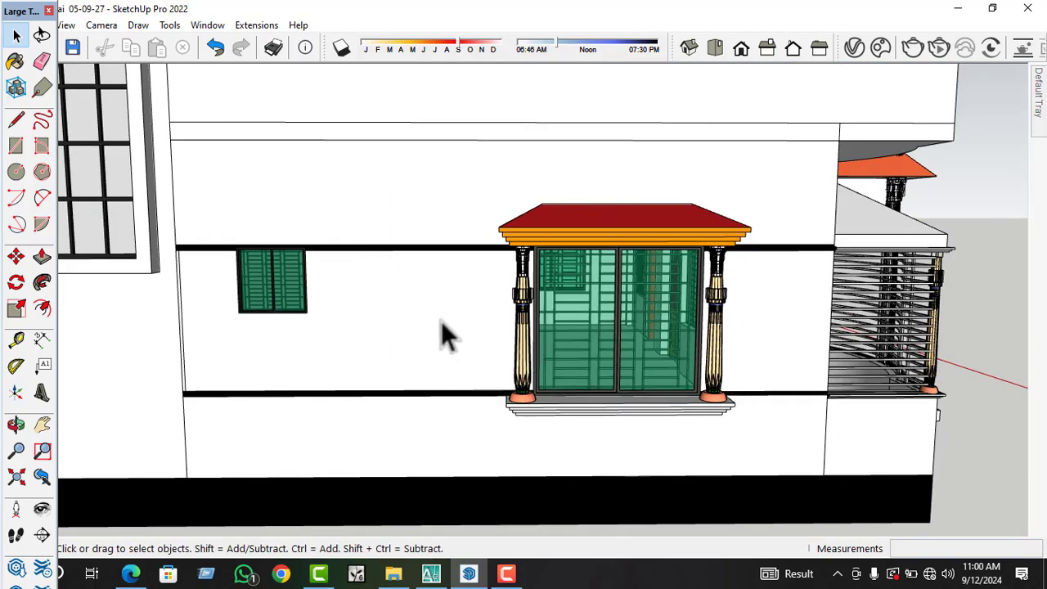
{"action": "middle_click_drag", "start_coordinate": [440, 337], "coordinate": [559, 393]}
- Copy the large window's surround of roof, columns and sill about 14' 2" over to the small window's lower corner
{"action": "left_click", "coordinate": [558, 395]}
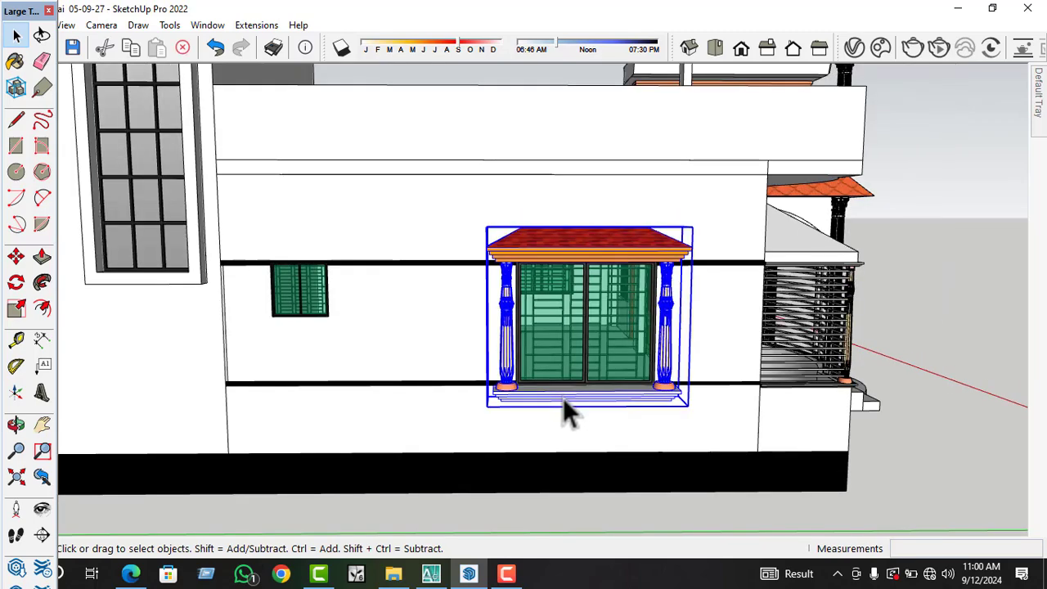
{"action": "scroll", "coordinate": [573, 399], "scroll_direction": "up", "scroll_amount": 4}
{"action": "key", "text": "m"}
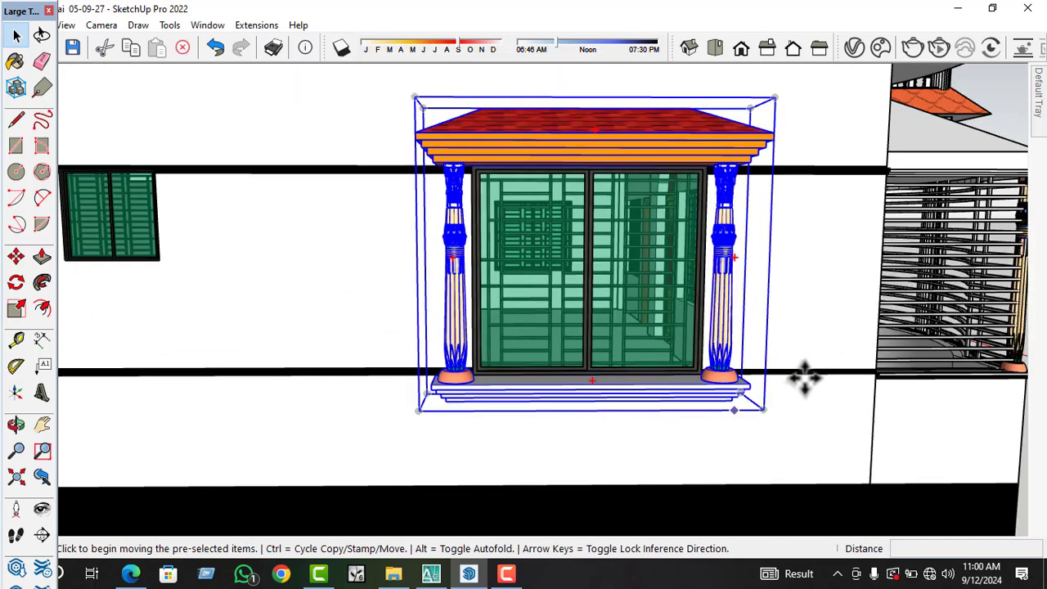
{"action": "left_click", "coordinate": [233, 322]}
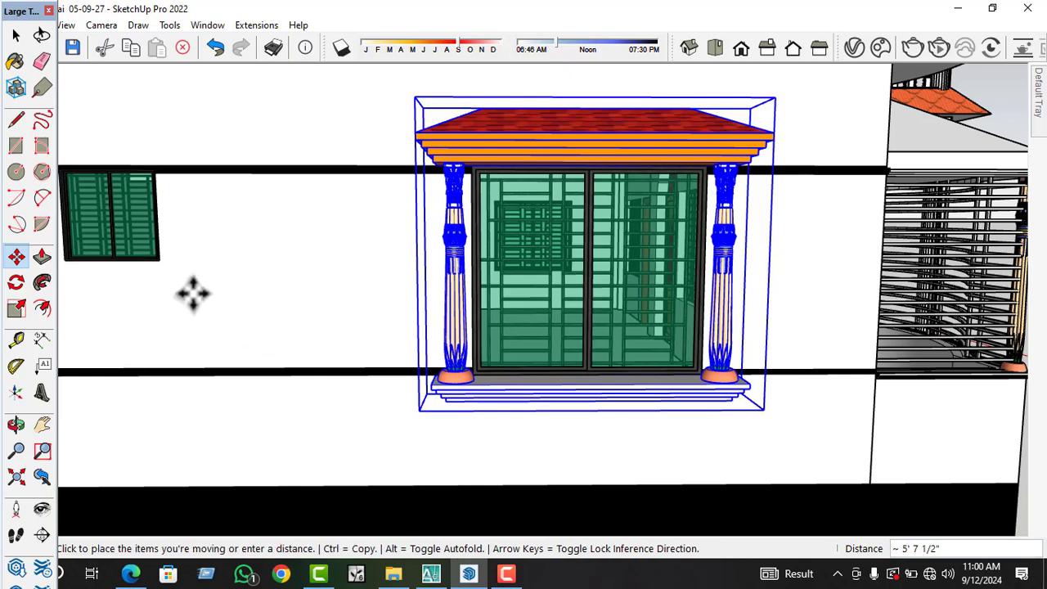
{"action": "key", "text": "ctrl"}
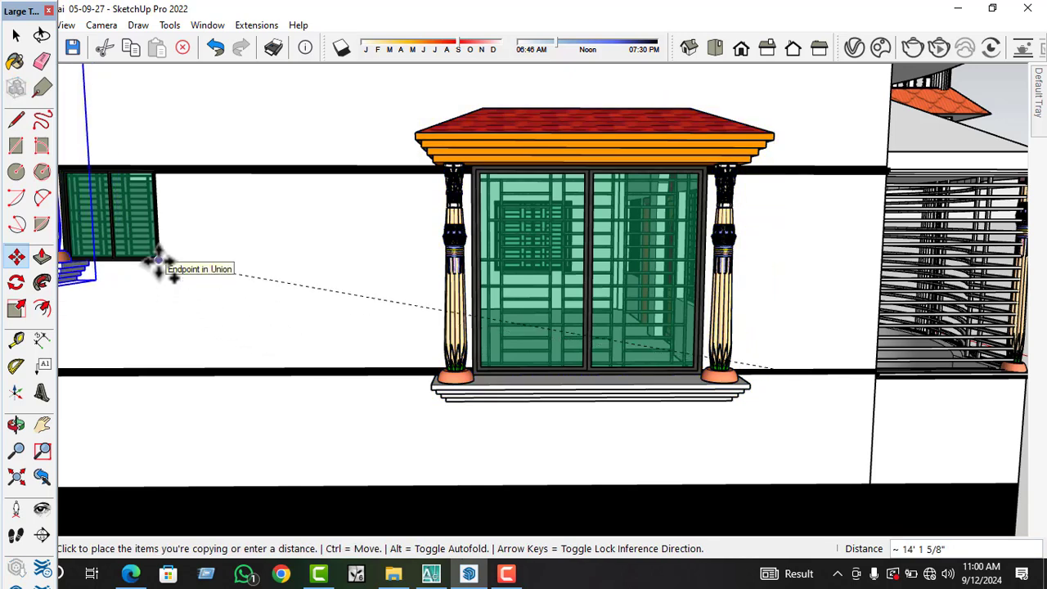
{"action": "left_click", "coordinate": [158, 262]}
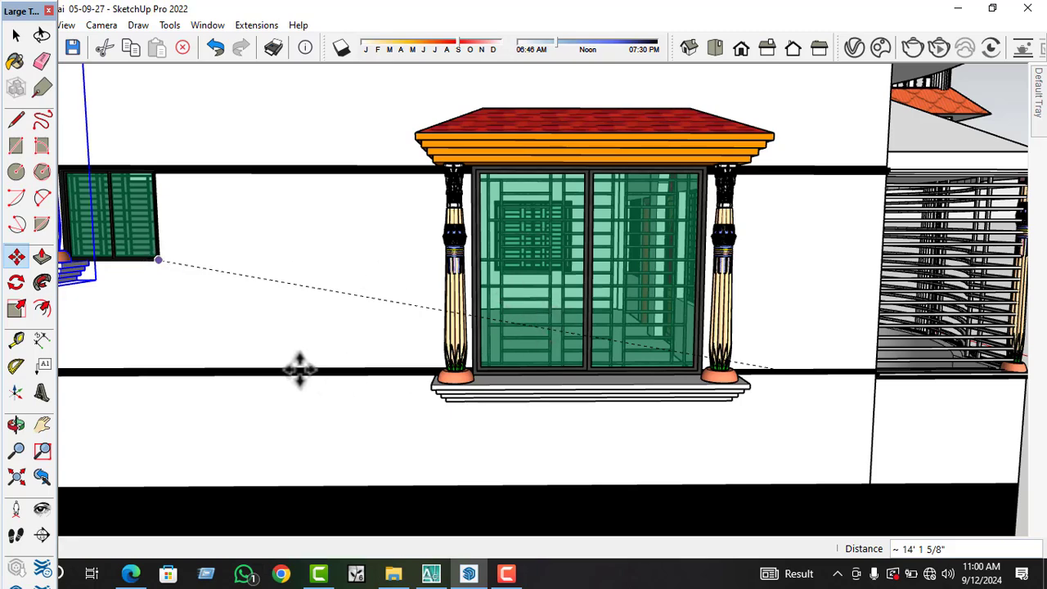
- Move the copied surround about 2' 6" along the wall towards the large window, closer around the small window
{"action": "scroll", "coordinate": [489, 337], "scroll_direction": "down", "scroll_amount": 2}
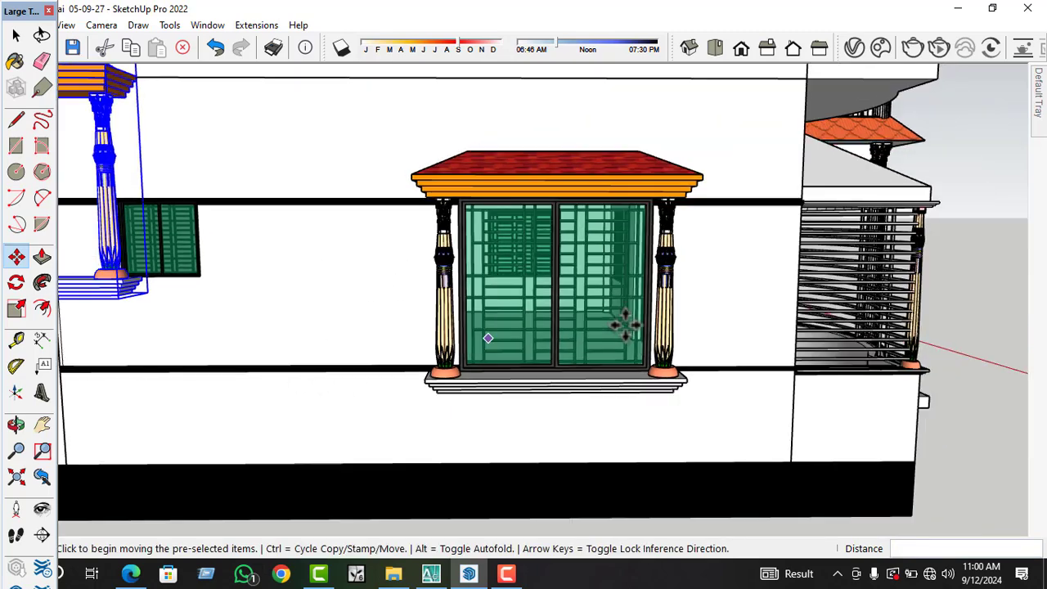
{"action": "scroll", "coordinate": [627, 327], "scroll_direction": "down", "scroll_amount": 3}
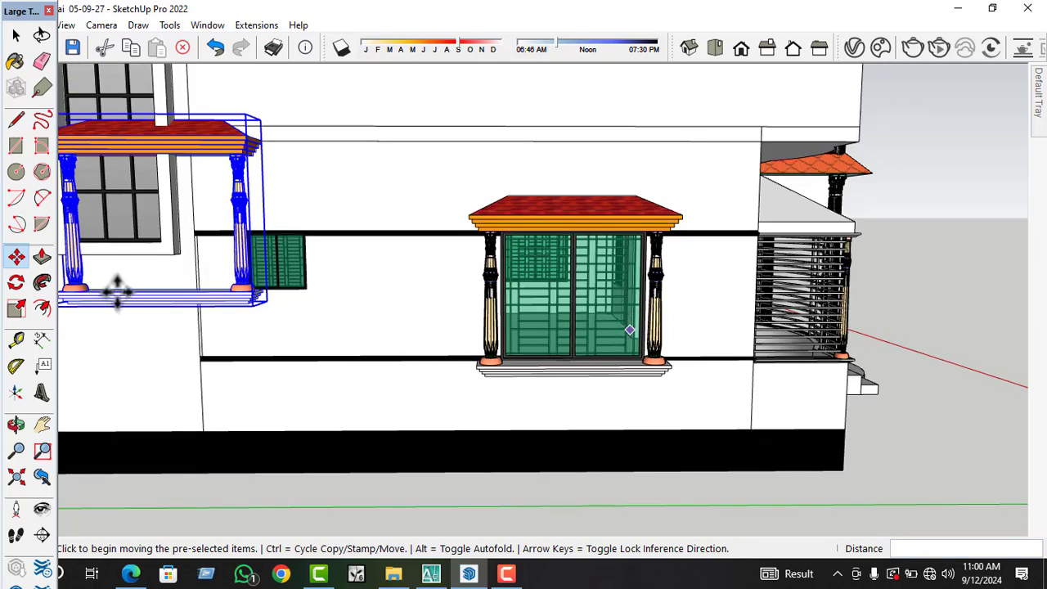
{"action": "middle_click_drag", "start_coordinate": [117, 289], "coordinate": [251, 288]}
{"action": "scroll", "coordinate": [270, 278], "scroll_direction": "up", "scroll_amount": 3}
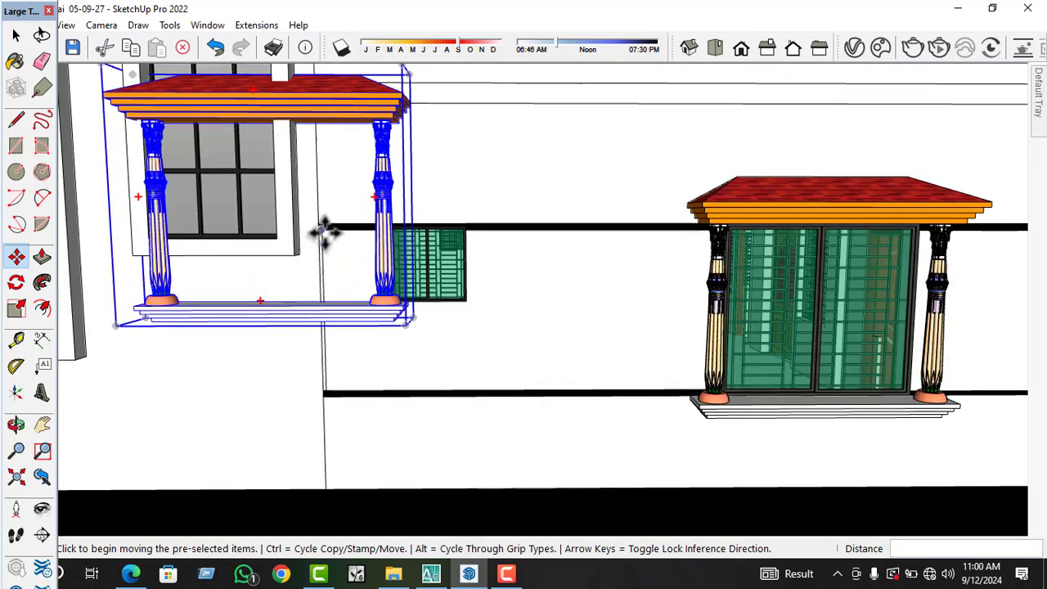
{"action": "left_click", "coordinate": [352, 234]}
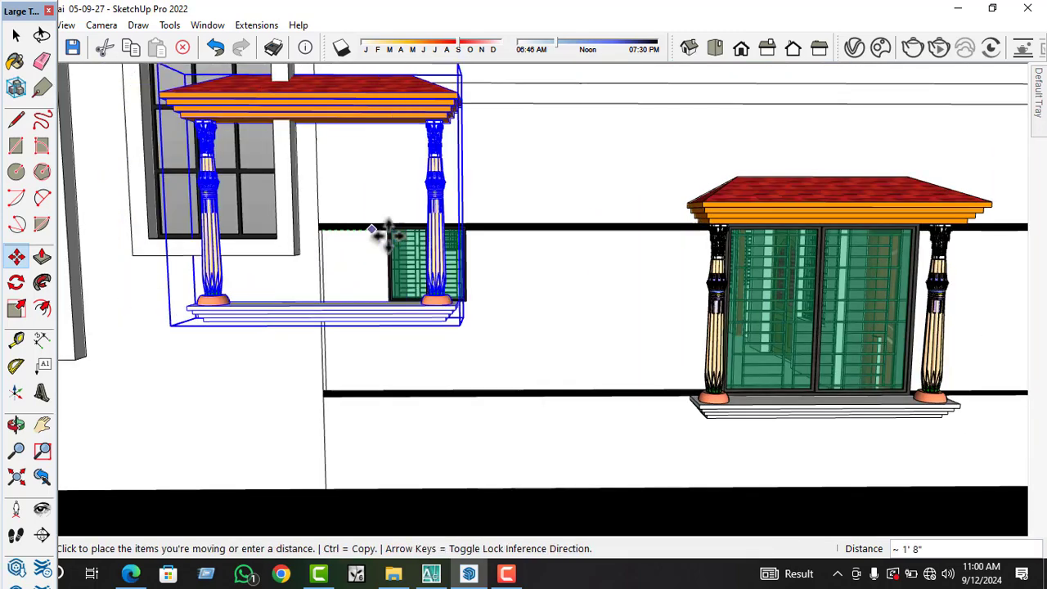
{"action": "left_click", "coordinate": [420, 228]}
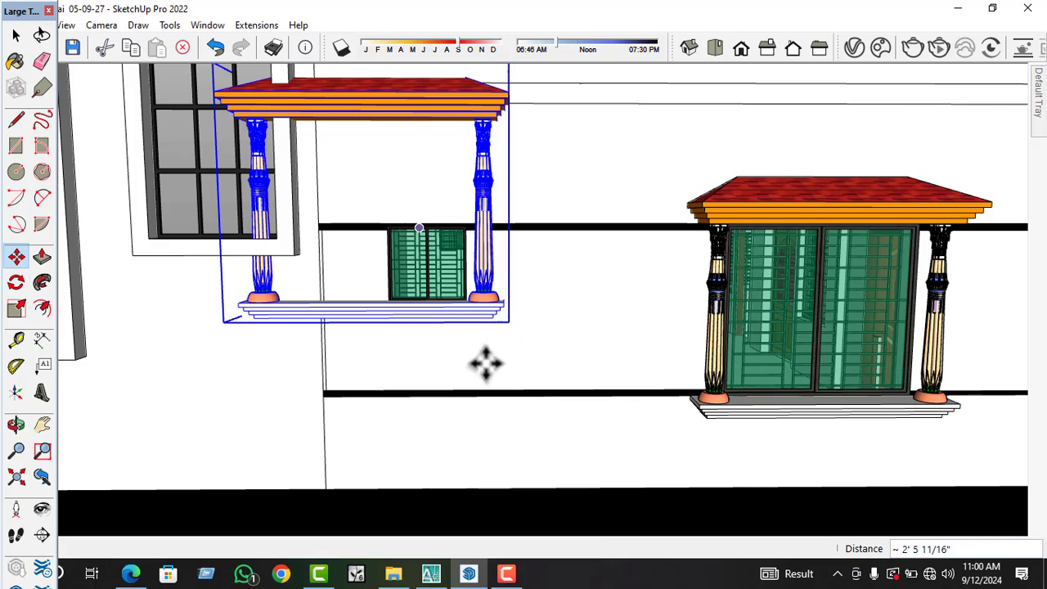
- Scale the copied surround's width to 0.50 along the green axis, keeping the side nearest the large window fixed
{"action": "scroll", "coordinate": [473, 377], "scroll_direction": "down", "scroll_amount": 1}
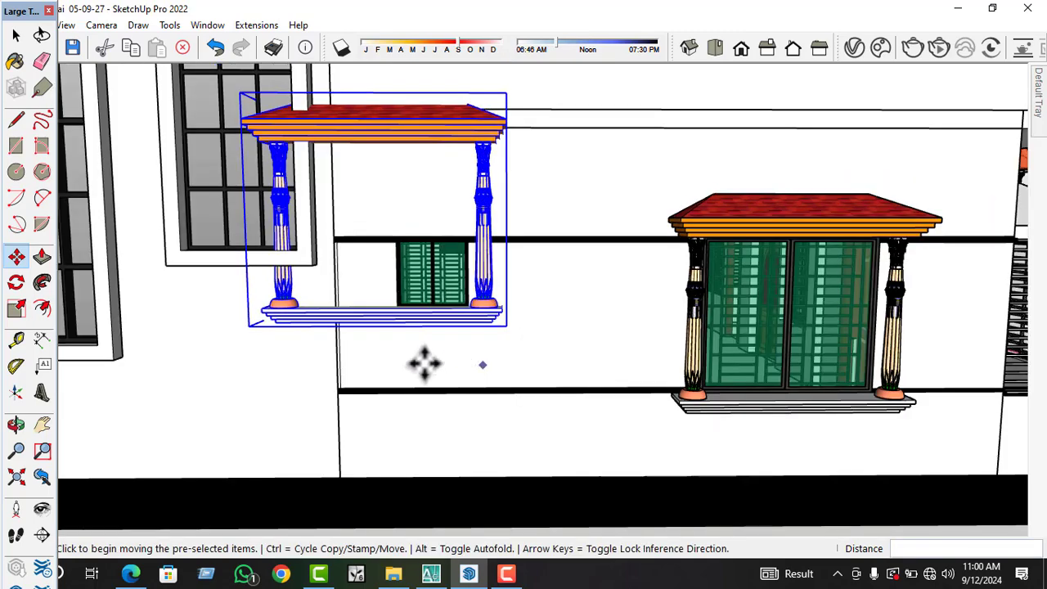
{"action": "scroll", "coordinate": [425, 360], "scroll_direction": "down", "scroll_amount": 1}
{"action": "middle_click_drag", "start_coordinate": [435, 388], "coordinate": [502, 175]}
{"action": "key", "text": "s"}
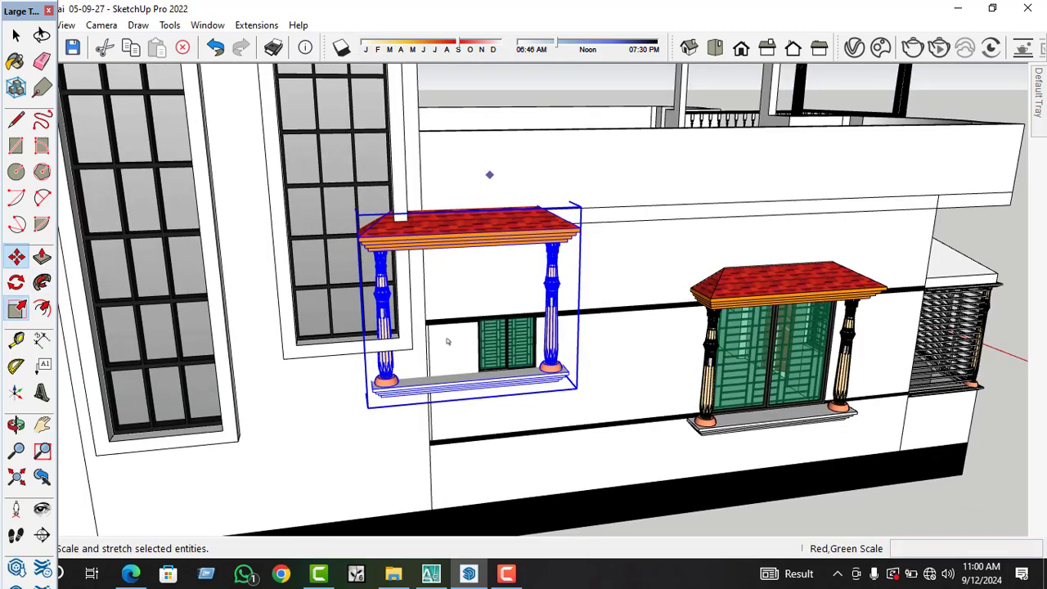
{"action": "scroll", "coordinate": [384, 331], "scroll_direction": "up", "scroll_amount": 1}
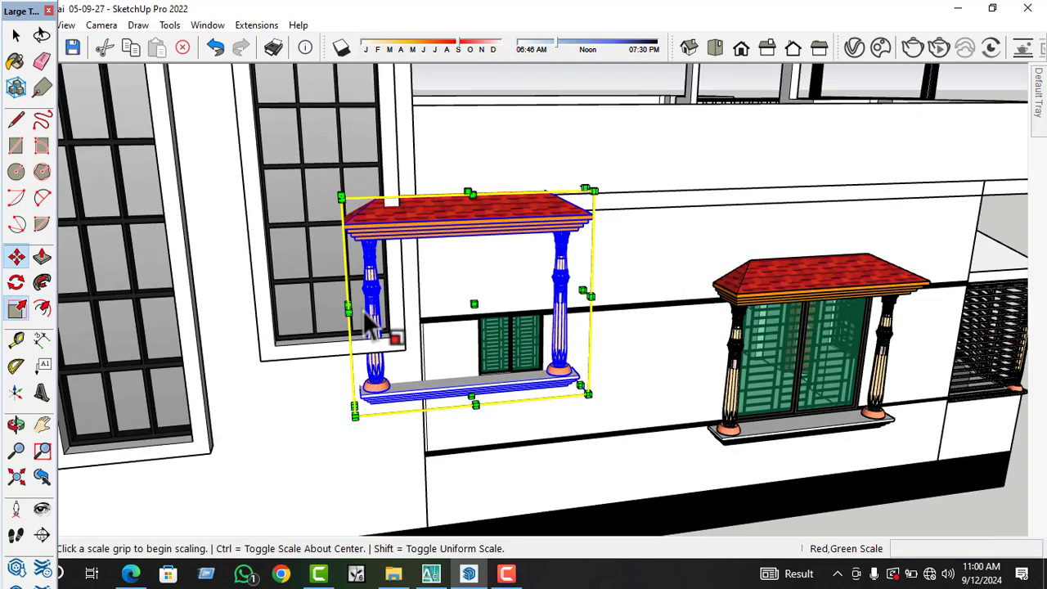
{"action": "scroll", "coordinate": [360, 323], "scroll_direction": "up", "scroll_amount": 1}
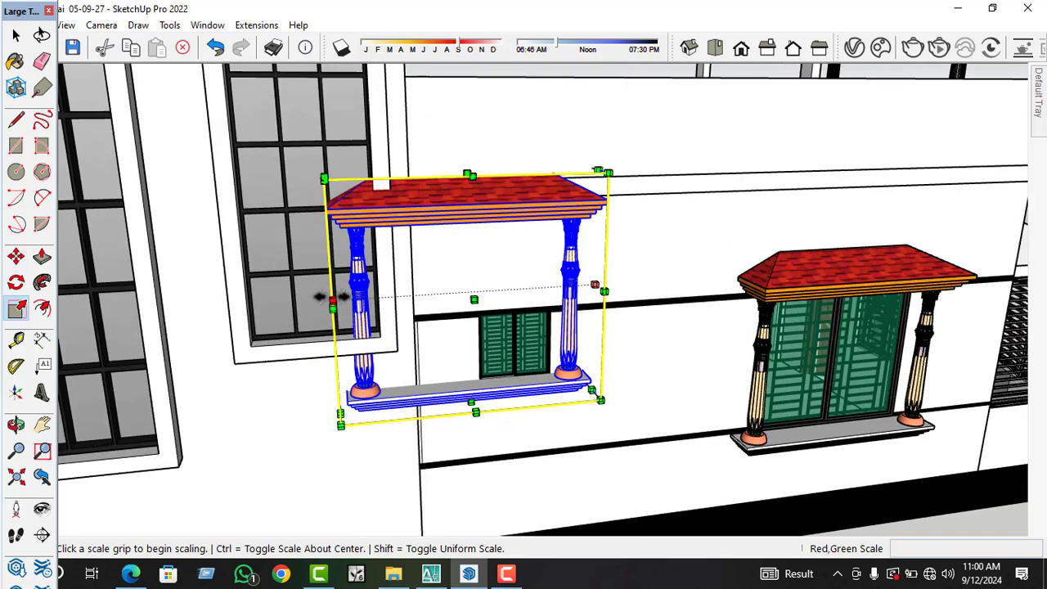
{"action": "left_click", "coordinate": [332, 300]}
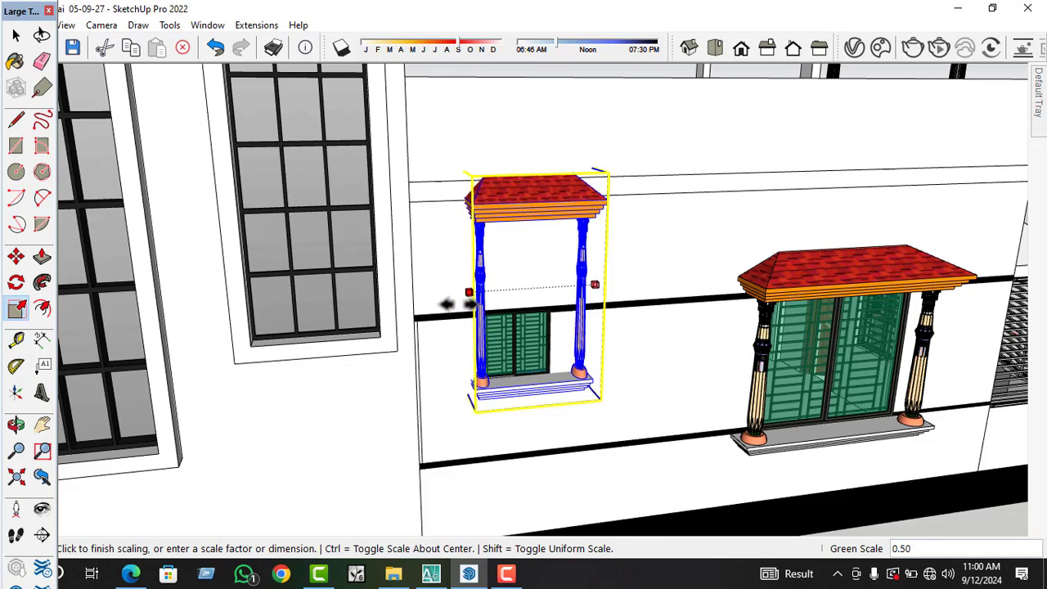
{"action": "left_click", "coordinate": [564, 397]}
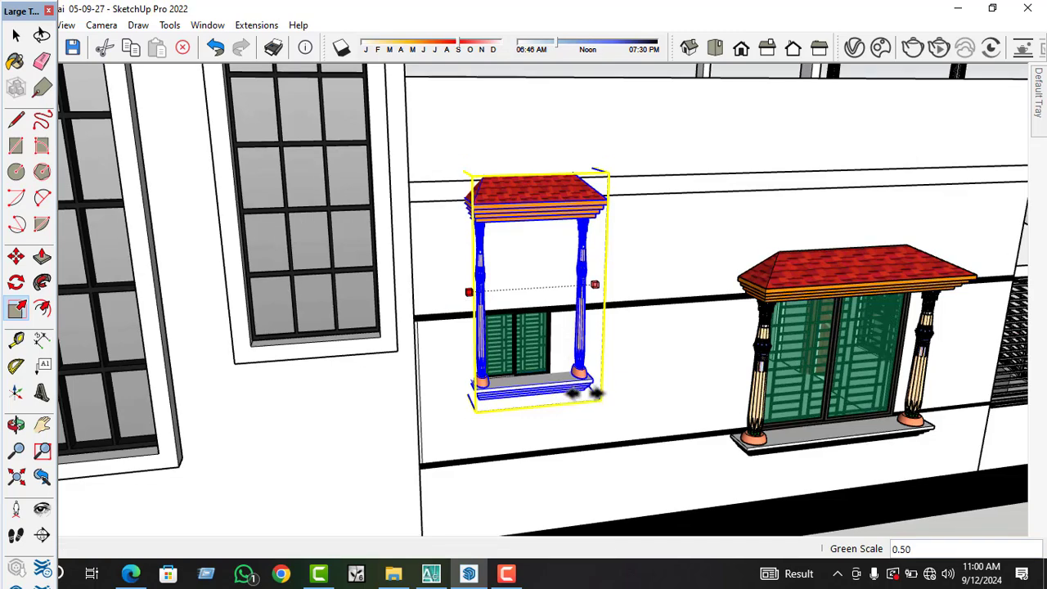
- Narrow the copied surround again with a green-axis scale of 0.77 so its columns flank the small window
{"action": "scroll", "coordinate": [544, 387], "scroll_direction": "up", "scroll_amount": 2}
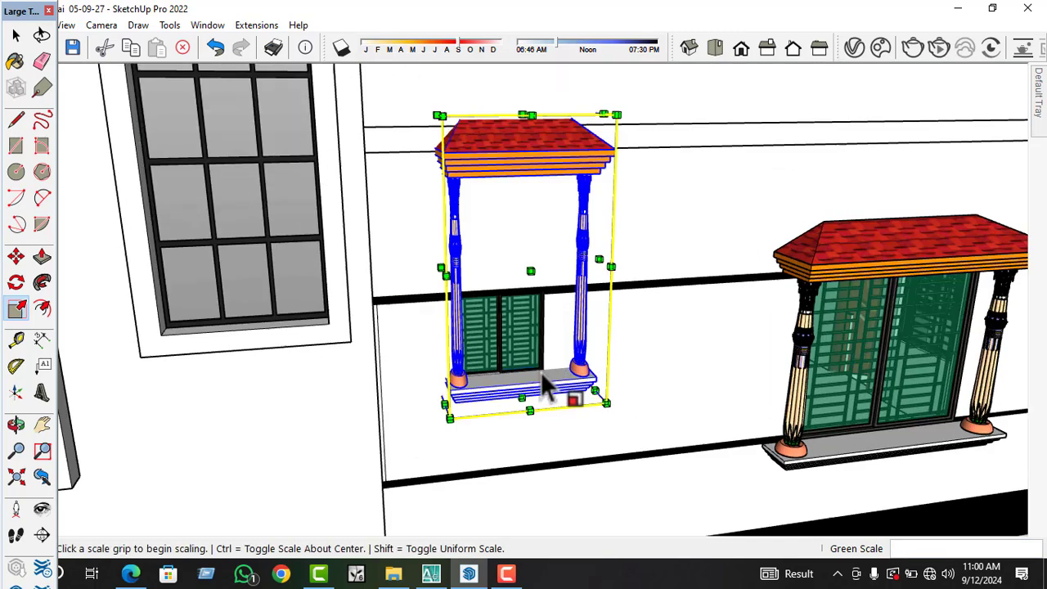
{"action": "scroll", "coordinate": [600, 298], "scroll_direction": "up", "scroll_amount": 1}
{"action": "scroll", "coordinate": [602, 253], "scroll_direction": "up", "scroll_amount": 1}
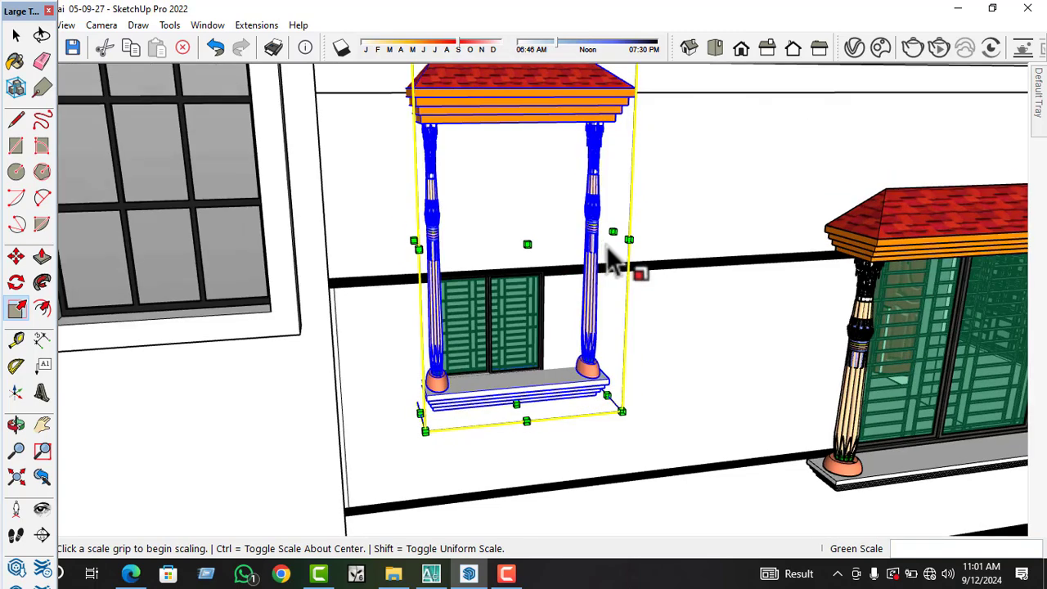
{"action": "left_click", "coordinate": [613, 234]}
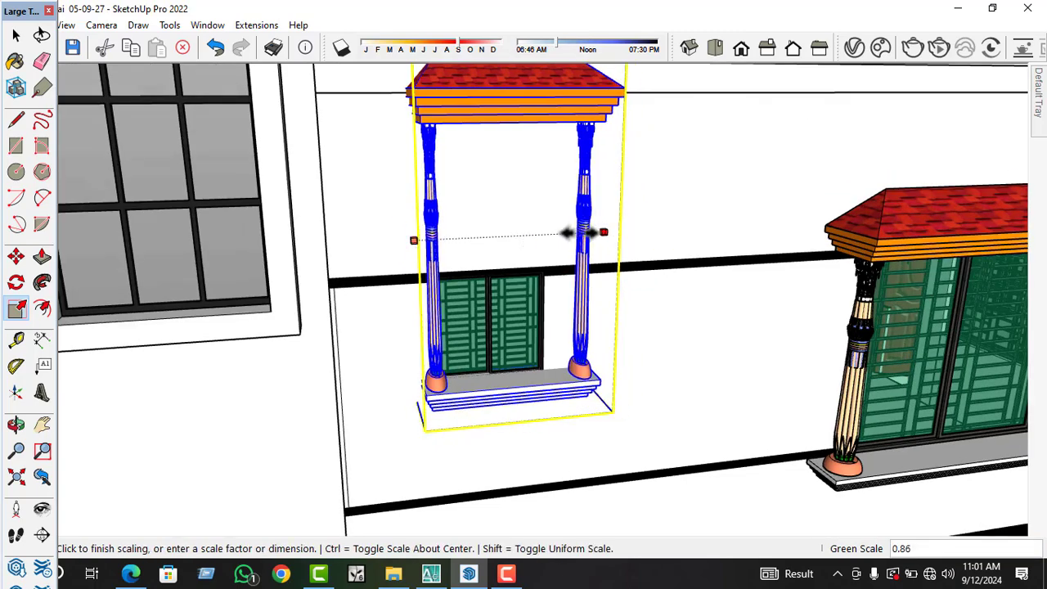
{"action": "left_click", "coordinate": [572, 232]}
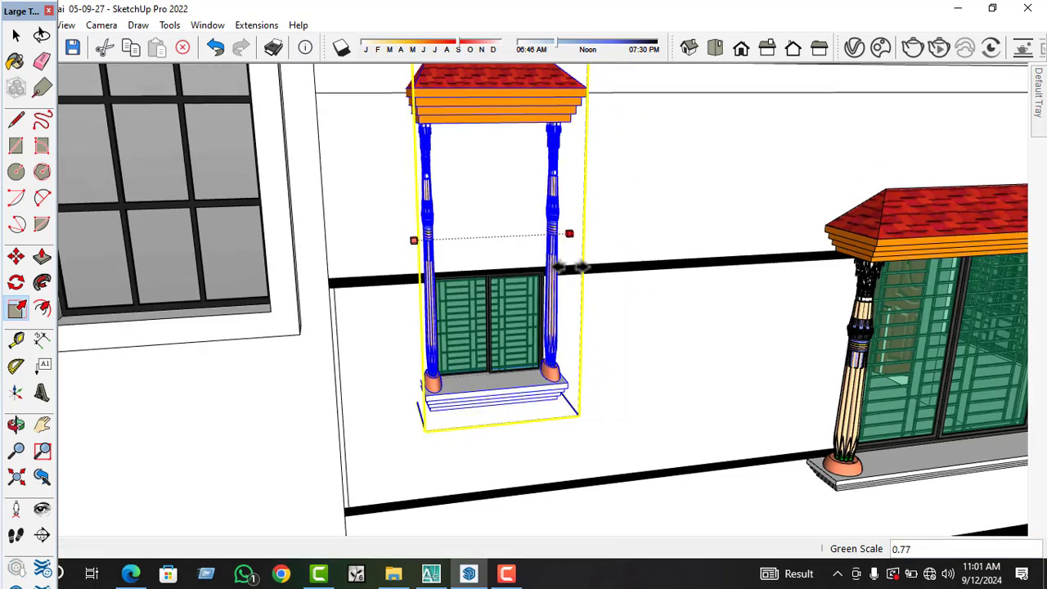
- Move the narrowed surround 6" outward from the wall, perpendicular to the small window
{"action": "middle_click_drag", "start_coordinate": [606, 346], "coordinate": [666, 343]}
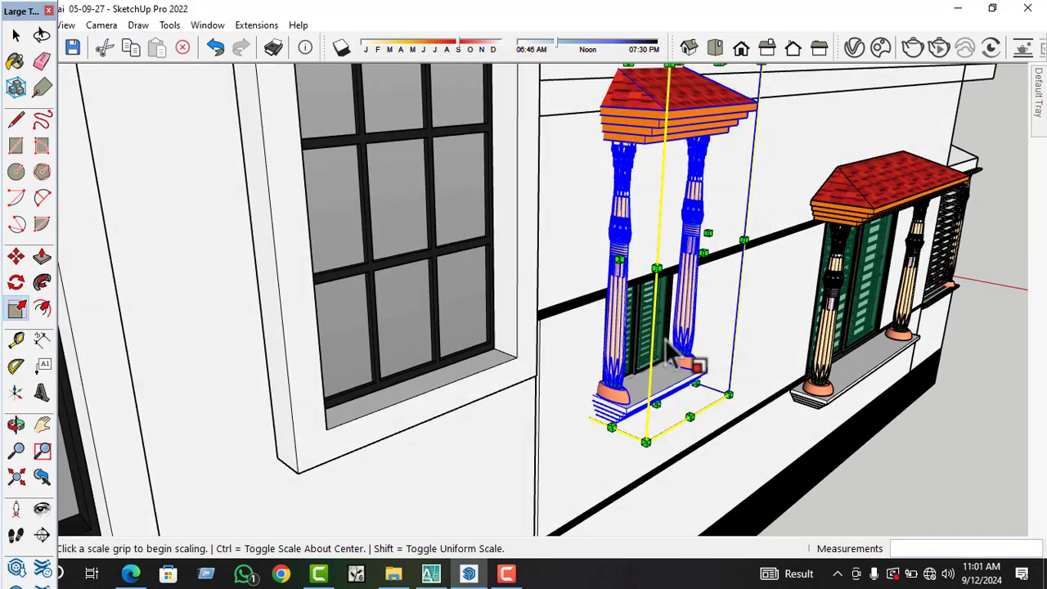
{"action": "key", "text": "space"}
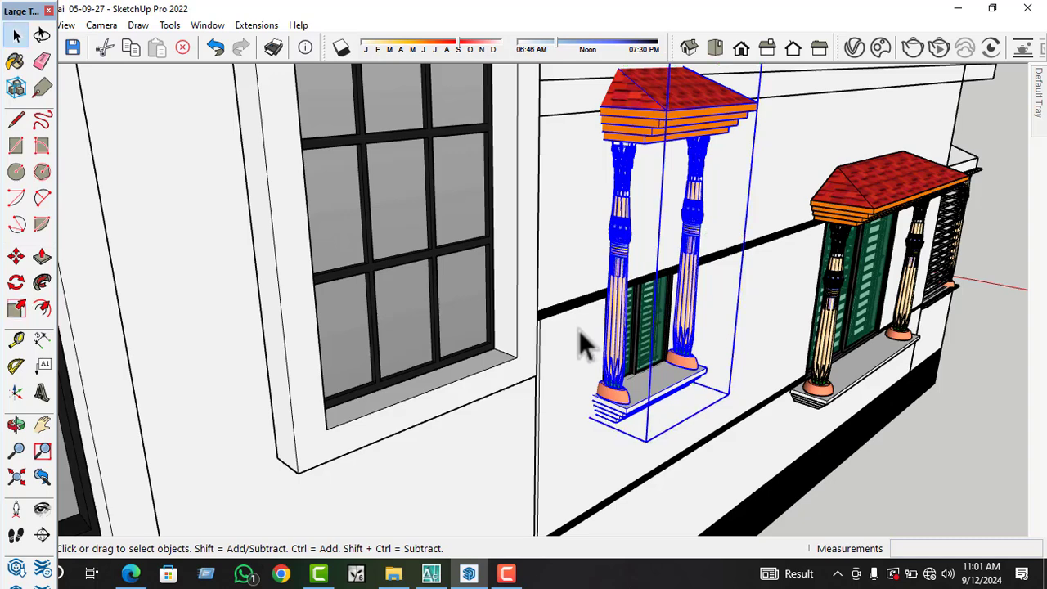
{"action": "key", "text": "m"}
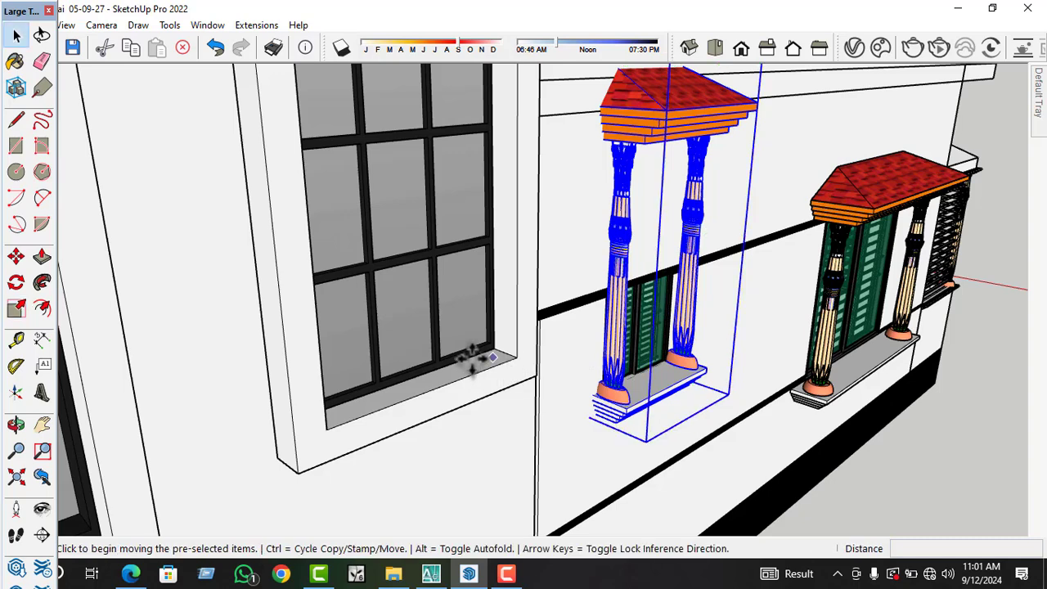
{"action": "left_click", "coordinate": [477, 358]}
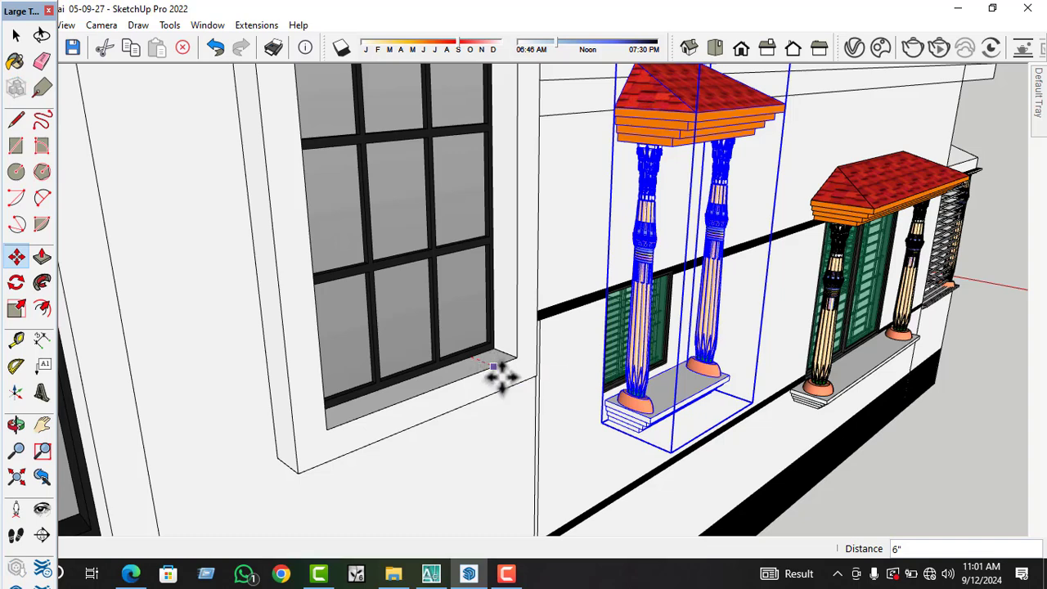
{"action": "scroll", "coordinate": [502, 377], "scroll_direction": "down", "scroll_amount": 1}
{"action": "key", "text": "space"}
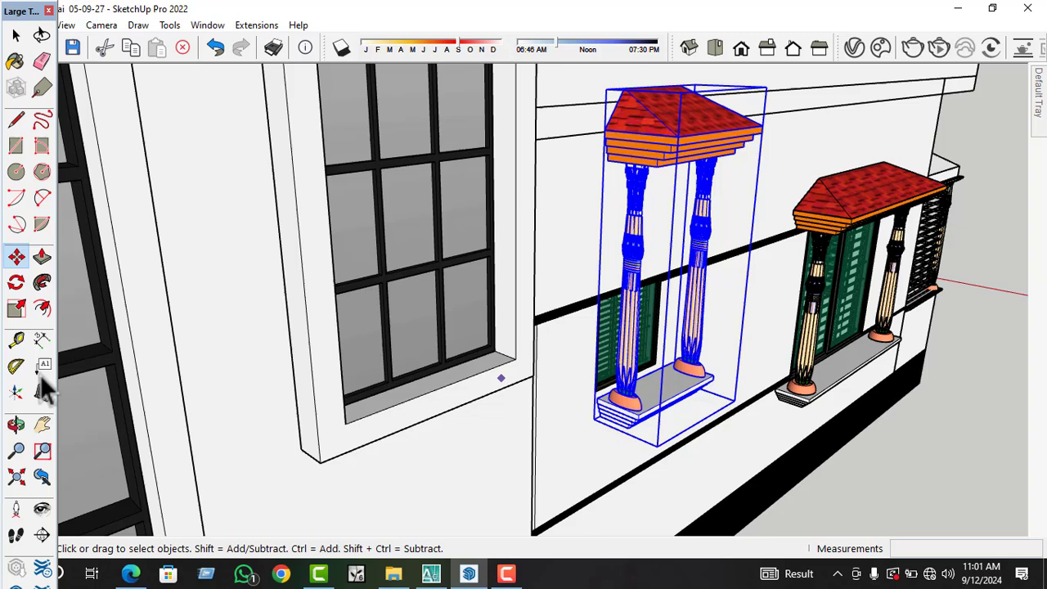
- Scale the small window surround's height to 0.50 along the blue axis, keeping its base fixed, and check the fit
{"action": "left_click", "coordinate": [16, 308]}
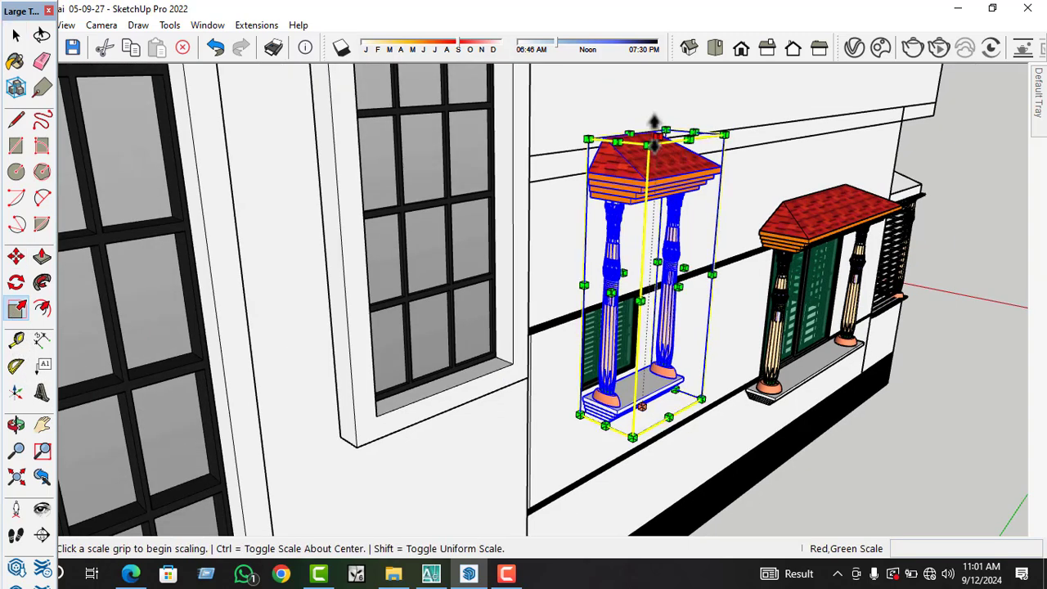
{"action": "left_click", "coordinate": [655, 135]}
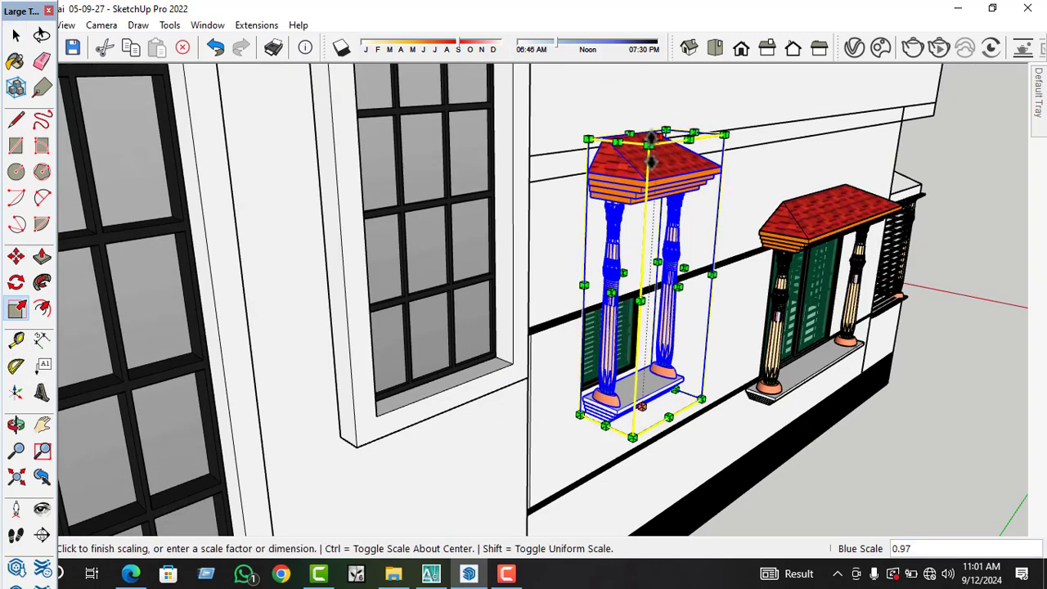
{"action": "left_click", "coordinate": [615, 262]}
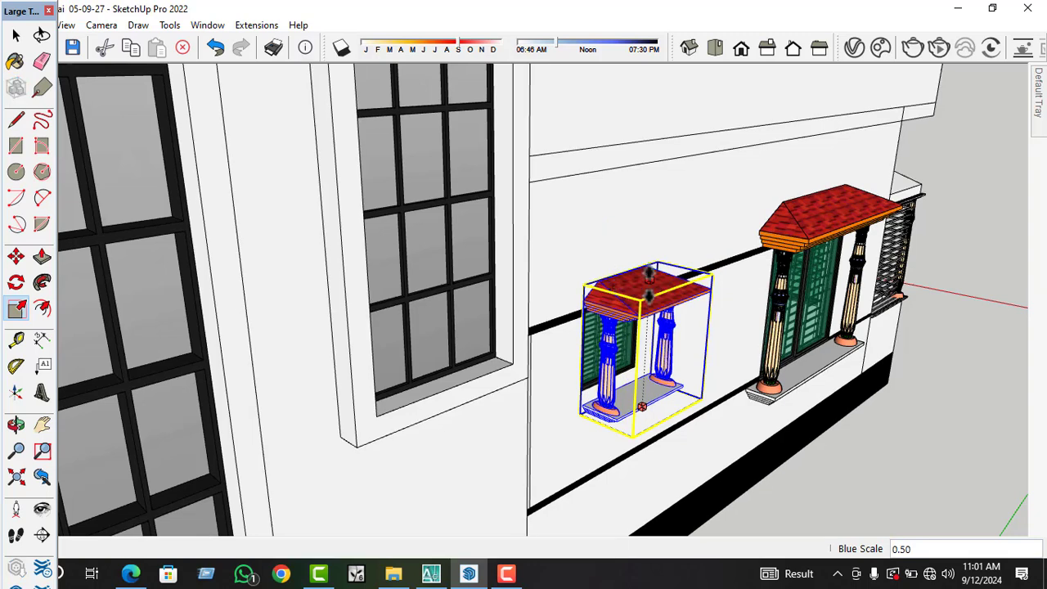
{"action": "key", "text": "o"}
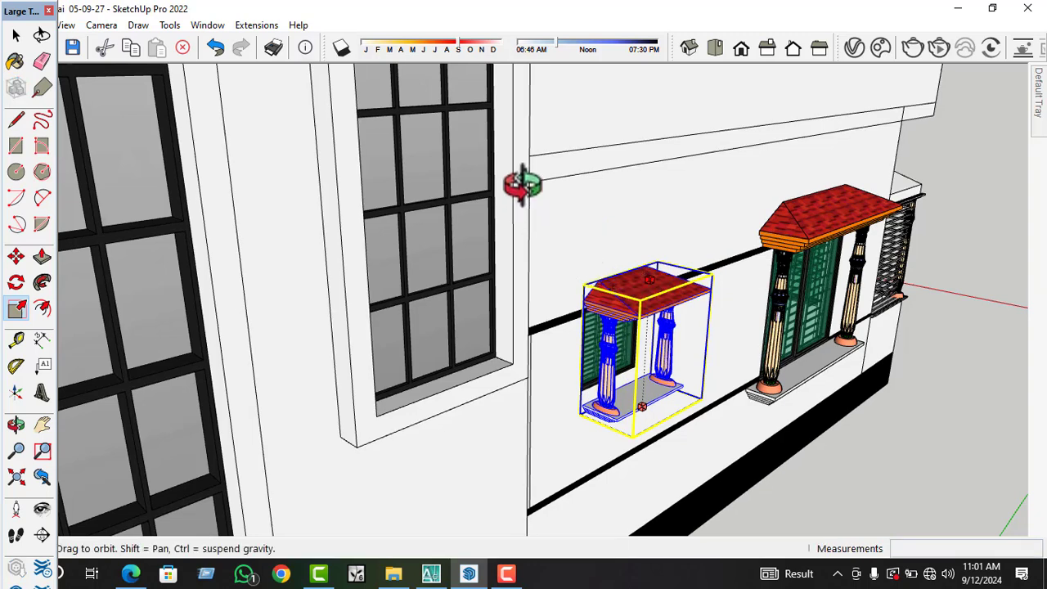
{"action": "middle_click_drag", "start_coordinate": [523, 185], "coordinate": [583, 280]}
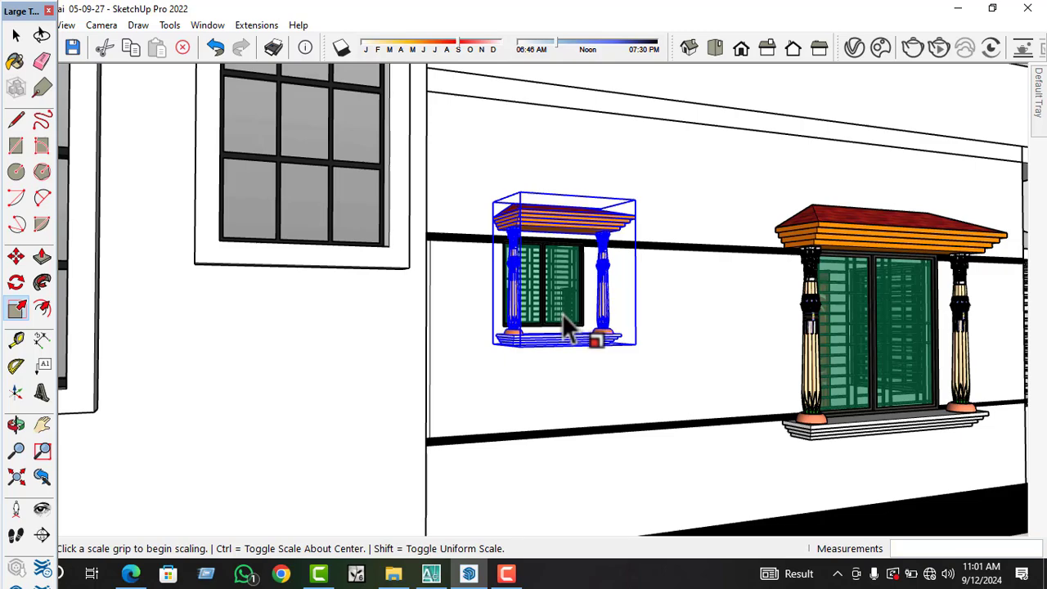
{"action": "scroll", "coordinate": [561, 315], "scroll_direction": "up", "scroll_amount": 1}
{"action": "scroll", "coordinate": [635, 347], "scroll_direction": "up", "scroll_amount": 2}
{"action": "middle_click_drag", "start_coordinate": [636, 347], "coordinate": [757, 366]}
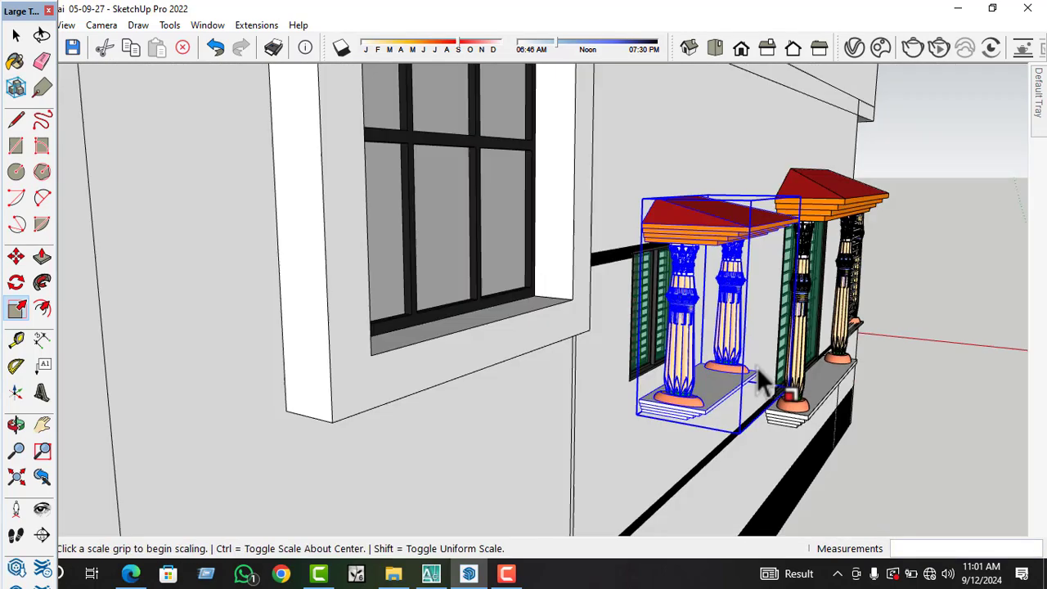
- Try to move the small window's surround by its base corner onto the window frame's lower corner
{"action": "scroll", "coordinate": [759, 372], "scroll_direction": "up", "scroll_amount": 6}
{"action": "key", "text": "space"}
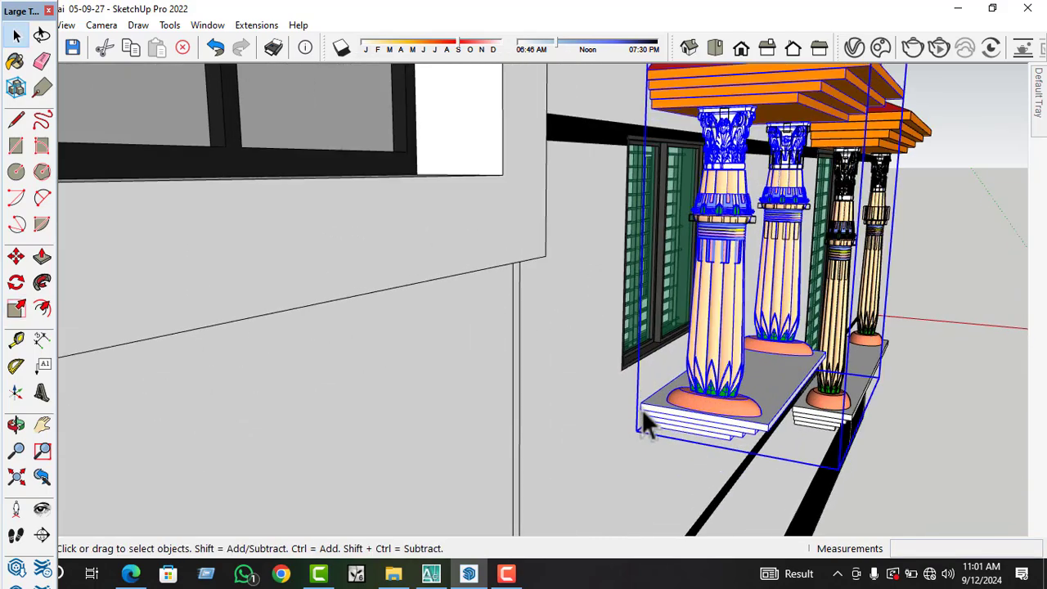
{"action": "key", "text": "m"}
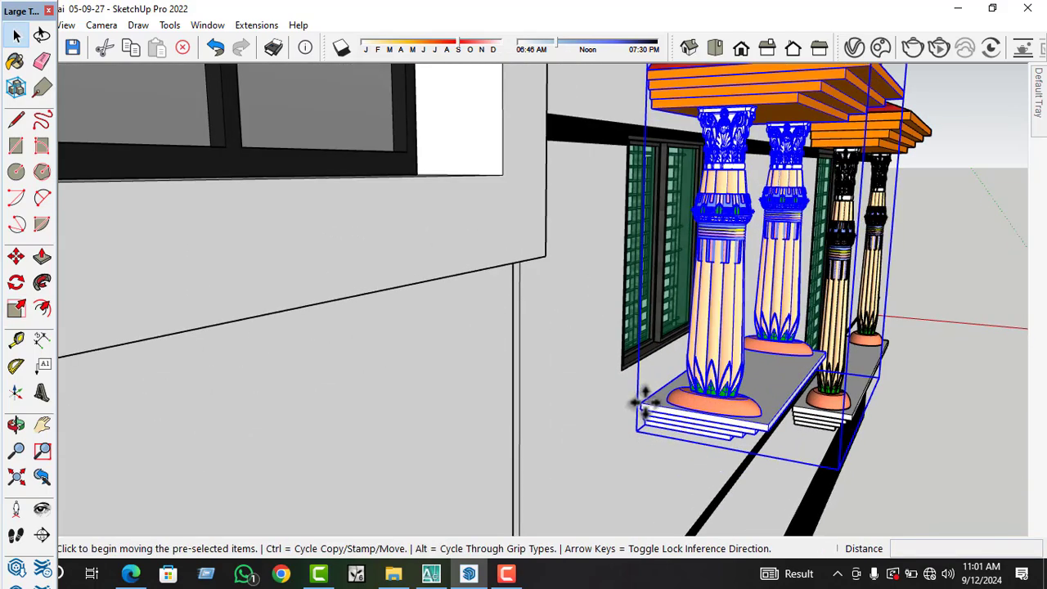
{"action": "left_click", "coordinate": [640, 401]}
{"action": "middle_click_drag", "start_coordinate": [641, 401], "coordinate": [626, 374]}
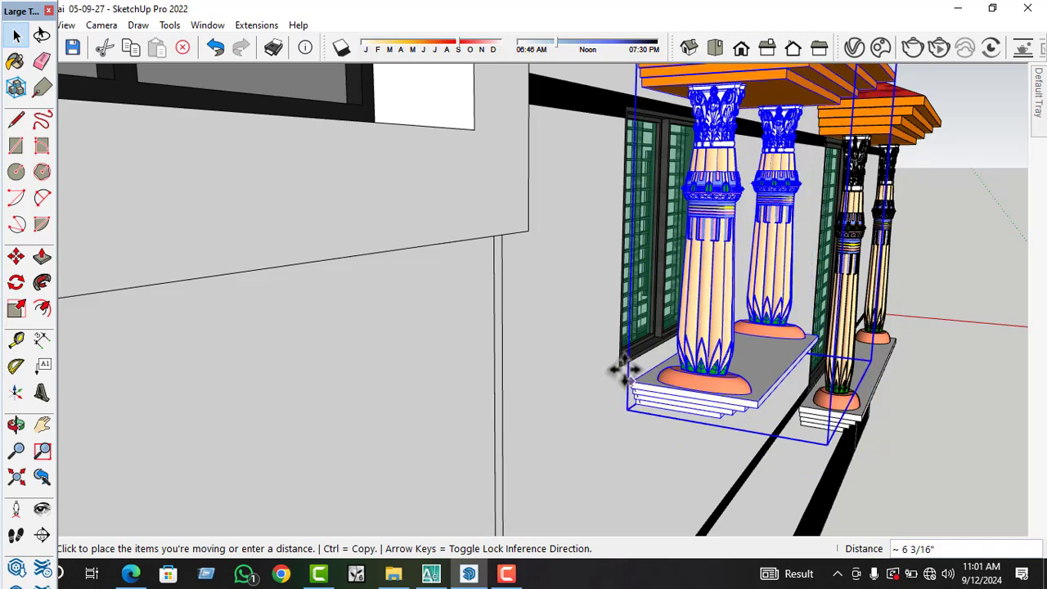
{"action": "key", "text": "space"}
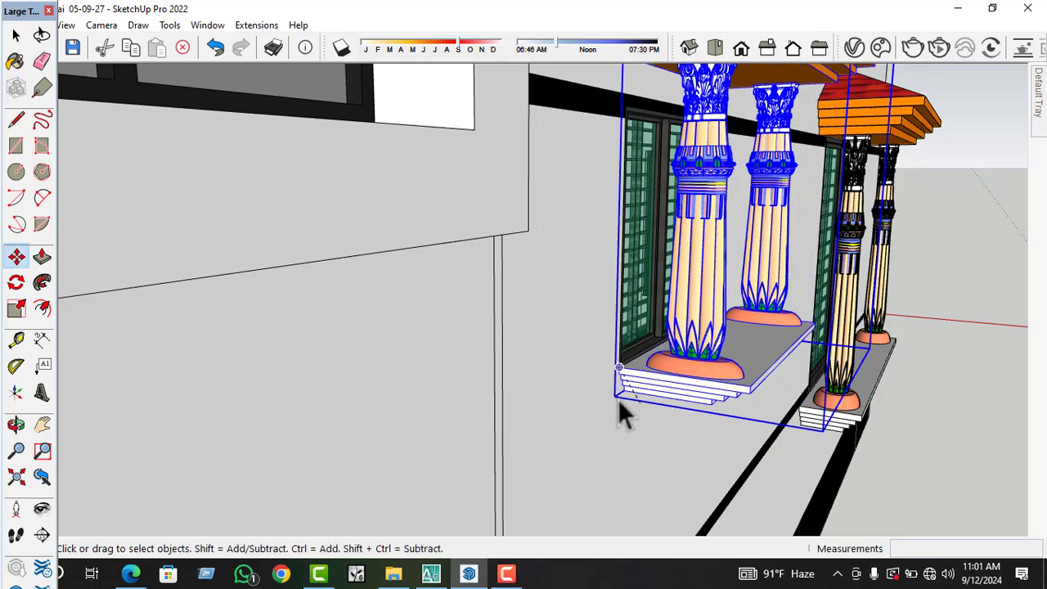
{"action": "scroll", "coordinate": [763, 401], "scroll_direction": "down", "scroll_amount": 2}
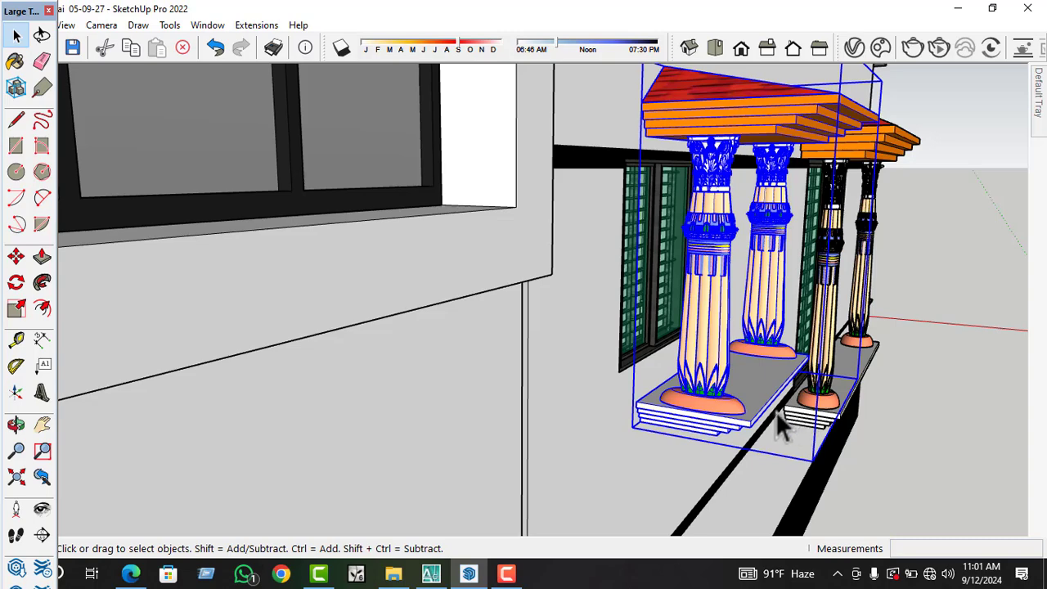
{"action": "key", "text": "Delete"}
{"action": "left_click", "coordinate": [815, 414]}
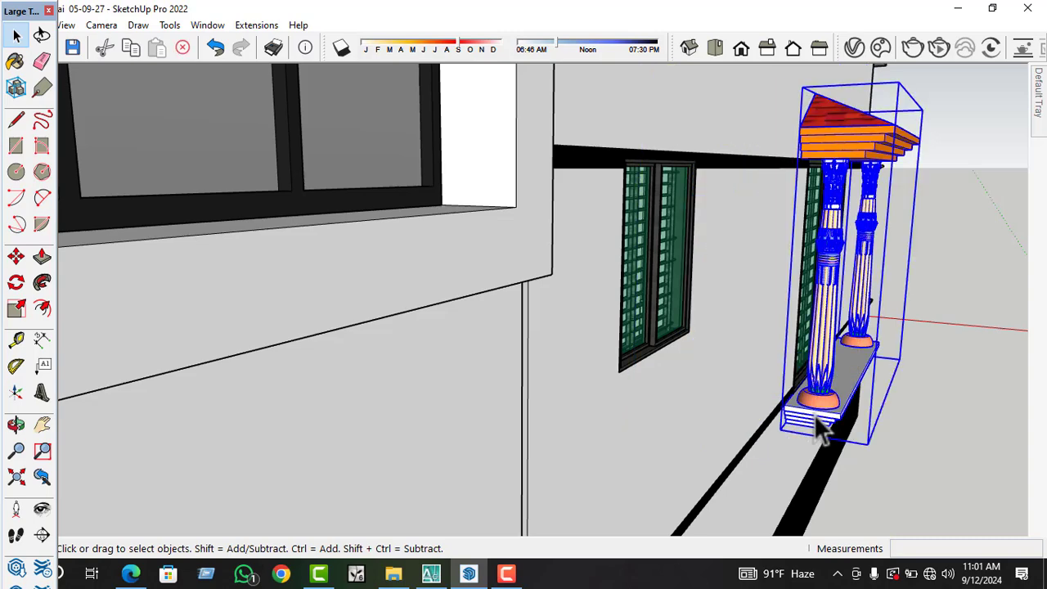
{"action": "scroll", "coordinate": [791, 414], "scroll_direction": "up", "scroll_amount": 2}
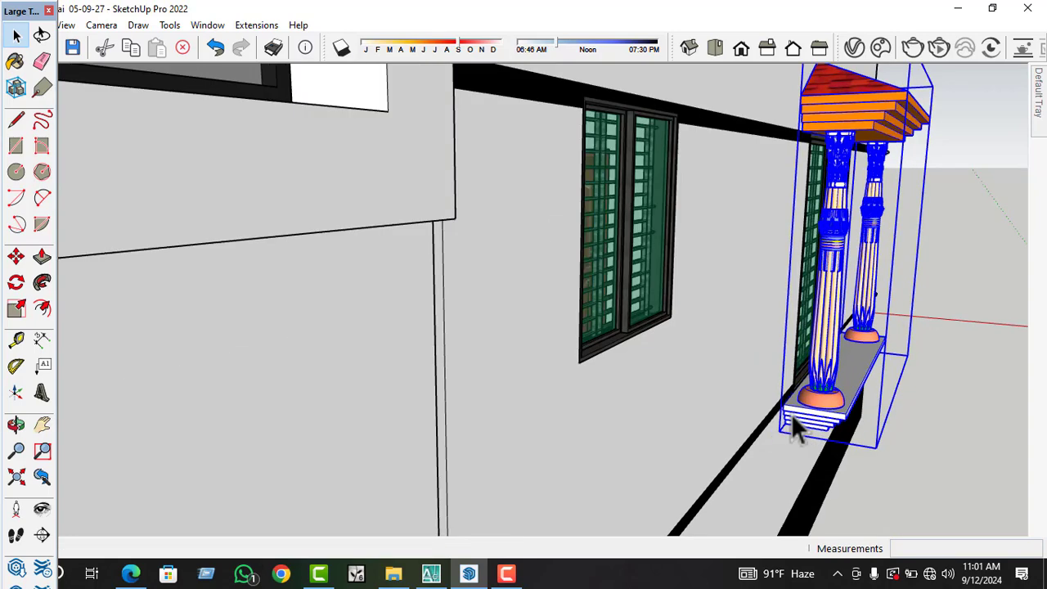
{"action": "key", "text": "m"}
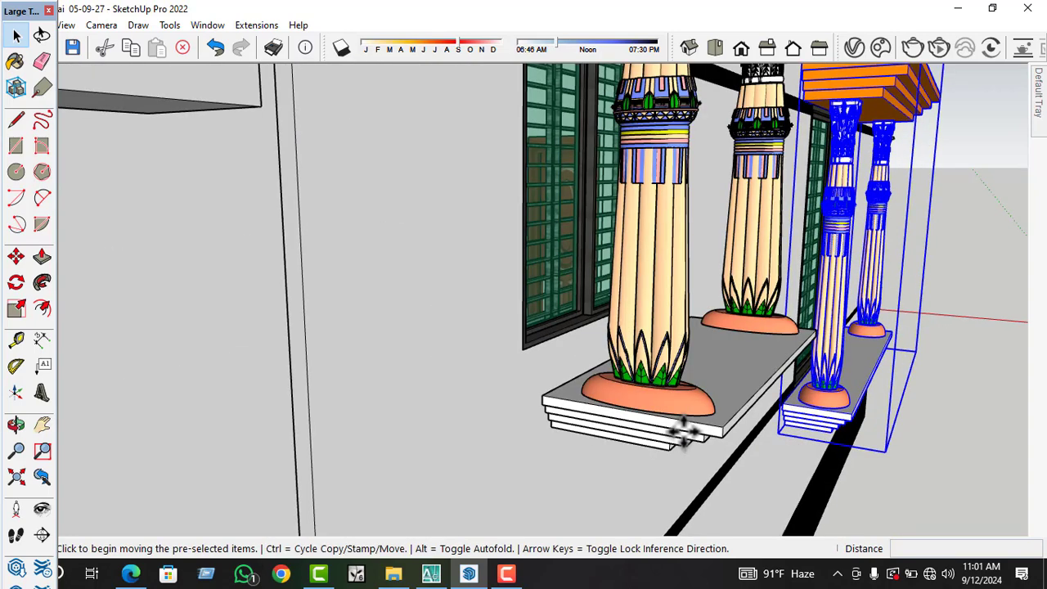
{"action": "scroll", "coordinate": [668, 429], "scroll_direction": "down", "scroll_amount": 1}
{"action": "left_click", "coordinate": [670, 430]}
{"action": "key", "text": "space"}
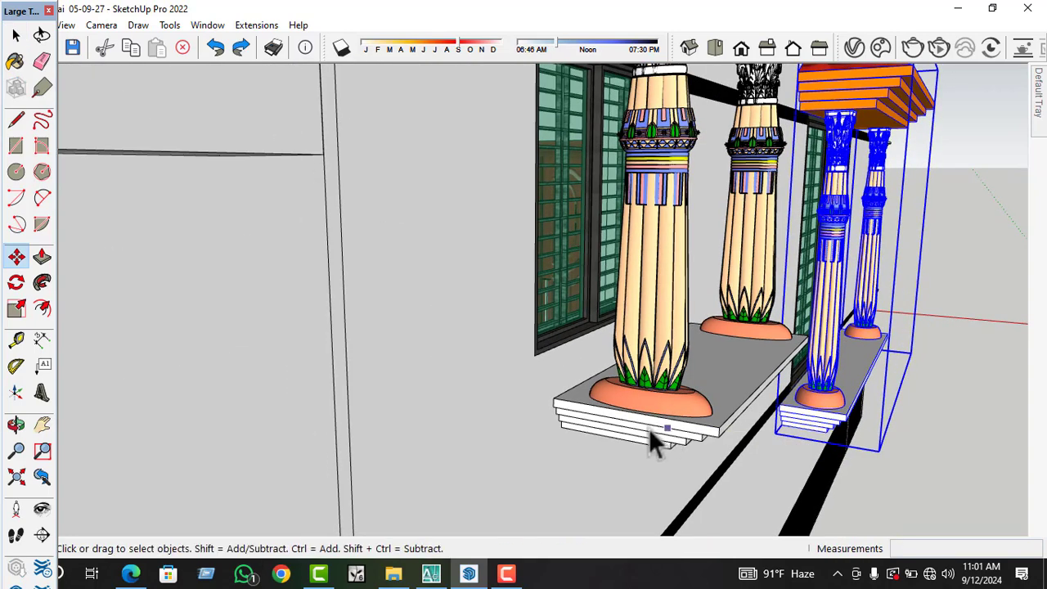
- Move the small window's surround about 5" so its base corner meets the window frame's lower corner farthest from the large window
{"action": "left_click", "coordinate": [622, 430]}
{"action": "key", "text": "m"}
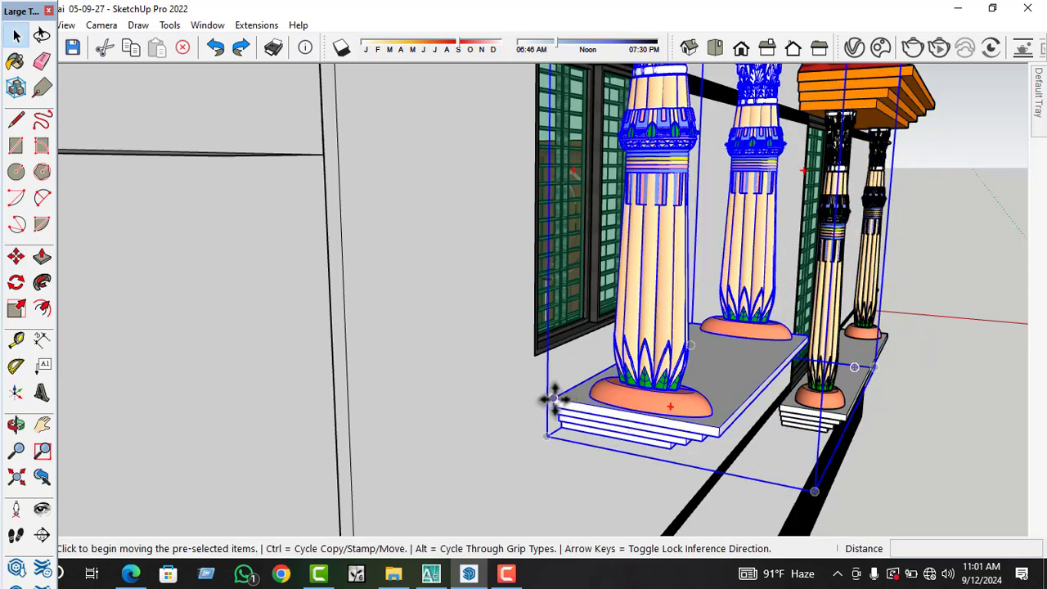
{"action": "left_click", "coordinate": [544, 369]}
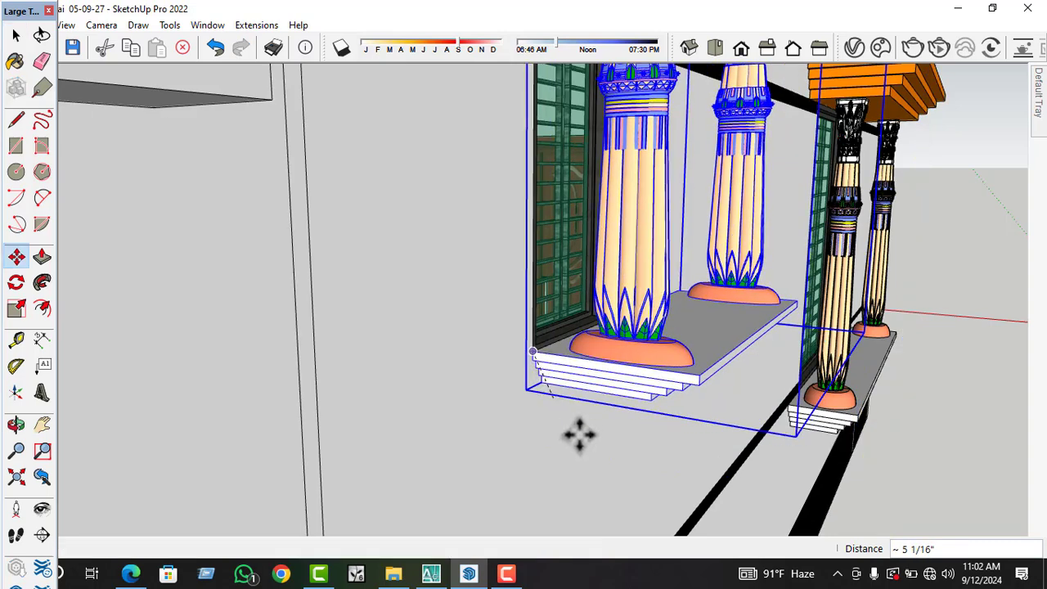
{"action": "left_click", "coordinate": [568, 381]}
- Move the surround 6" along the wall away from the large window, starting at the window frame's lower corner
{"action": "middle_click_drag", "start_coordinate": [568, 381], "coordinate": [423, 211]}
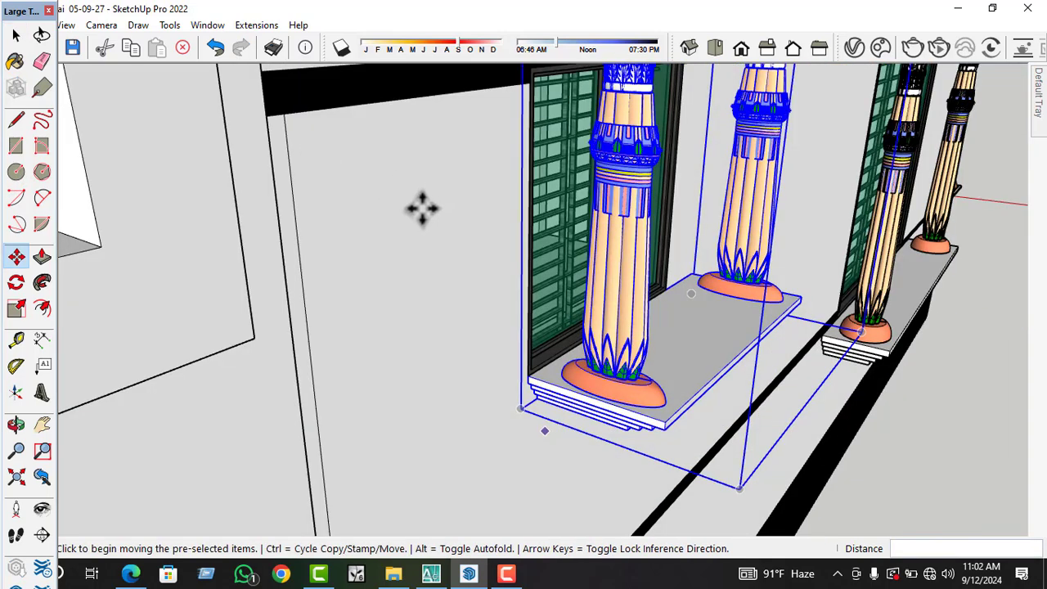
{"action": "scroll", "coordinate": [511, 360], "scroll_direction": "up", "scroll_amount": 5}
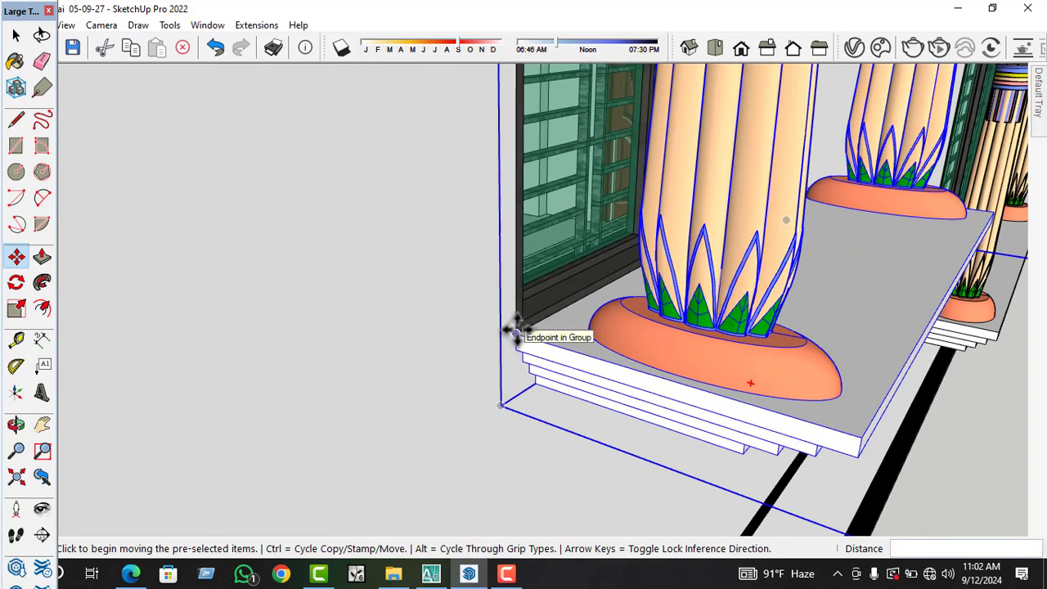
{"action": "left_click", "coordinate": [515, 330]}
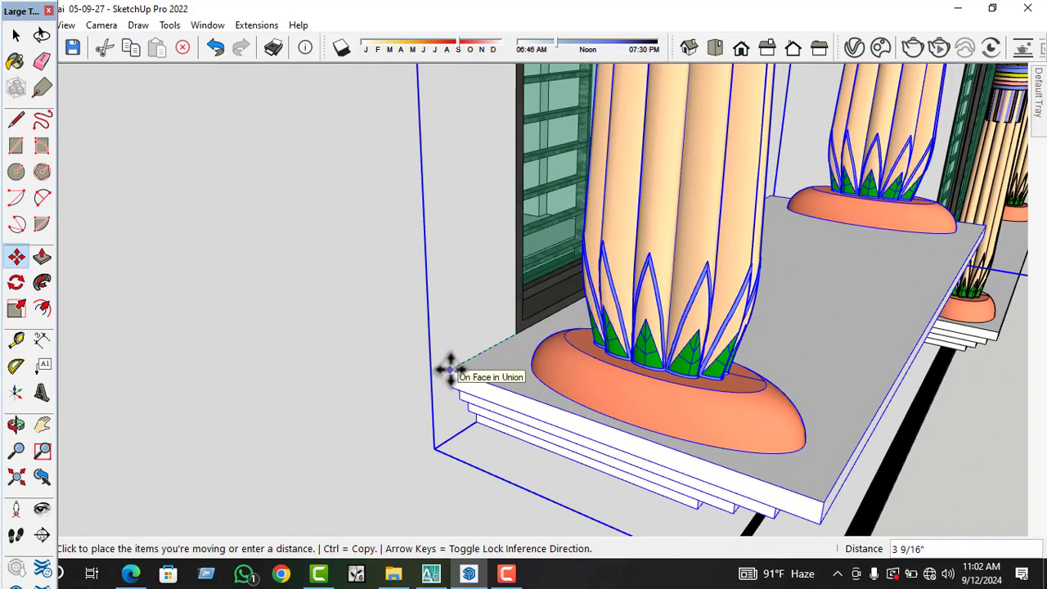
{"action": "key", "text": "Return"}
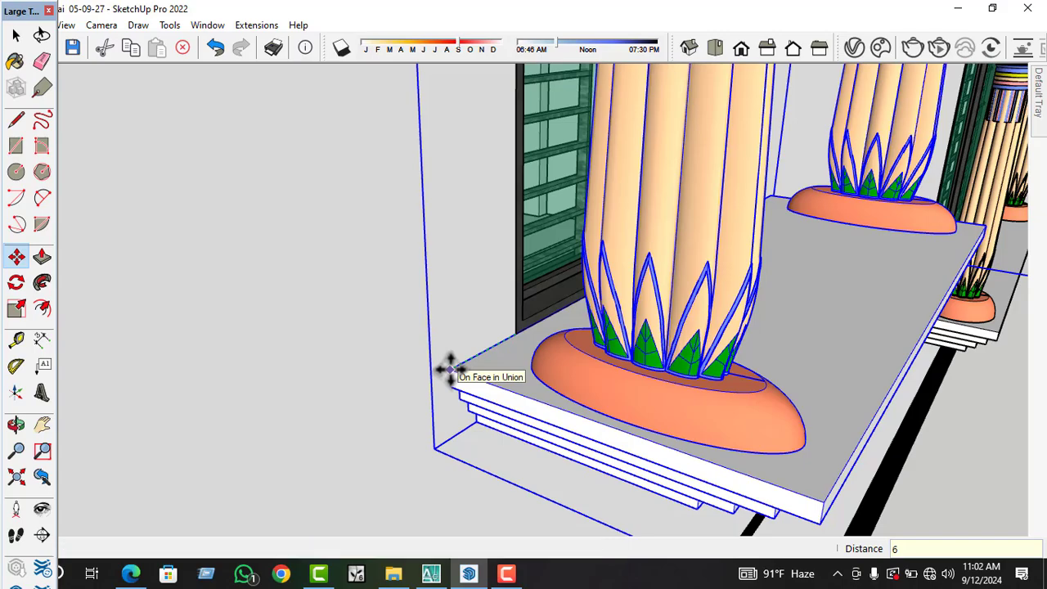
- Move the surround back about 2 13/16" along the wall toward the large window so it overhangs both window sides
{"action": "middle_click_drag", "start_coordinate": [696, 385], "coordinate": [356, 323]}
{"action": "key", "text": "space"}
{"action": "scroll", "coordinate": [710, 386], "scroll_direction": "up", "scroll_amount": 5}
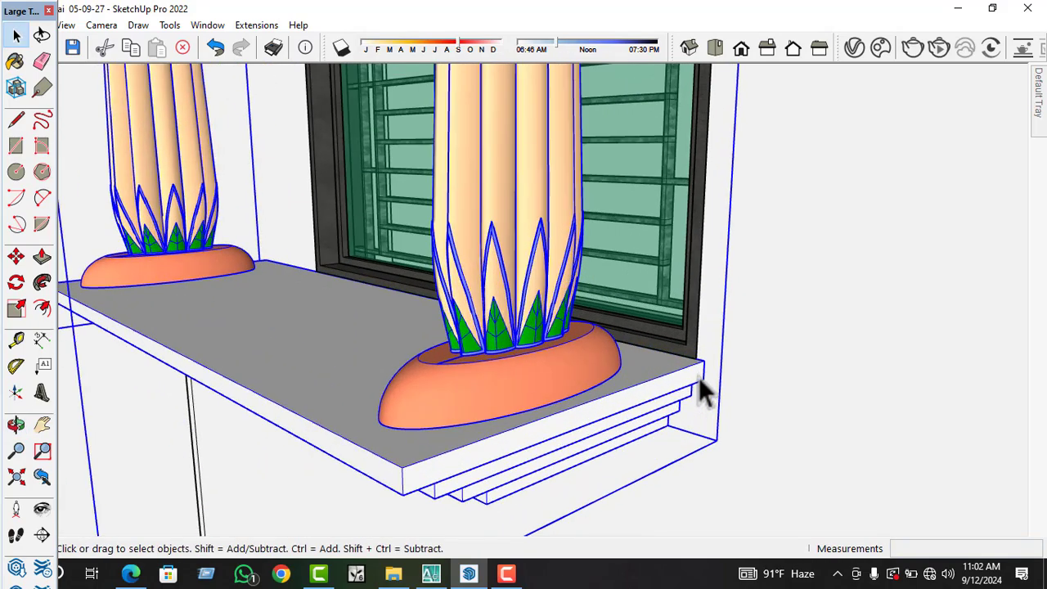
{"action": "key", "text": "m"}
{"action": "left_click", "coordinate": [702, 361]}
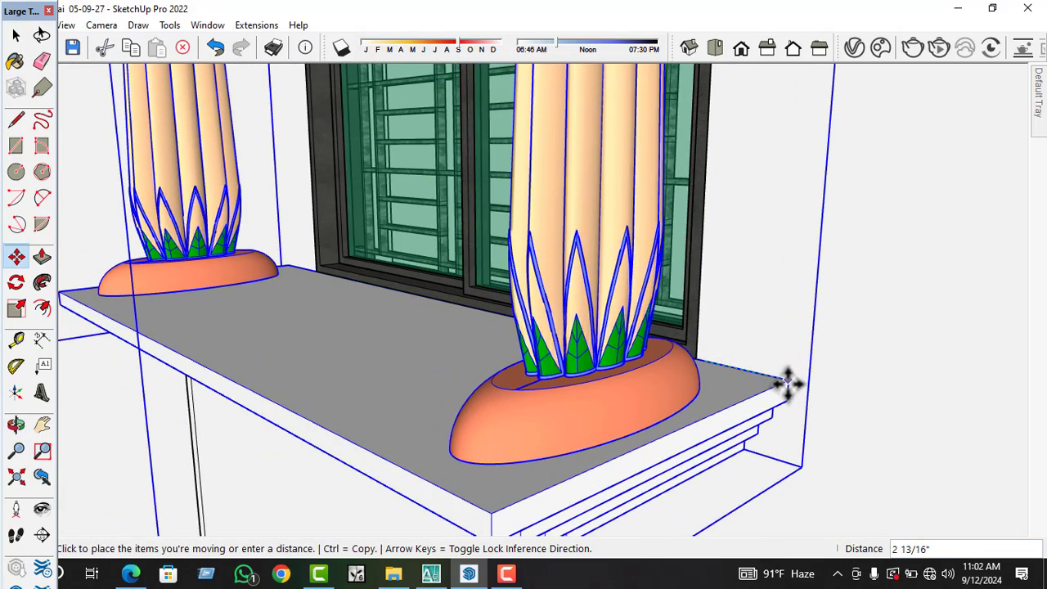
{"action": "left_click", "coordinate": [788, 383]}
- Scale the surround's height to 0.92 along the blue axis, keeping its base fixed and lowering the roof toward the window's top
{"action": "middle_click_drag", "start_coordinate": [545, 412], "coordinate": [818, 450]}
{"action": "scroll", "coordinate": [677, 397], "scroll_direction": "down", "scroll_amount": 1}
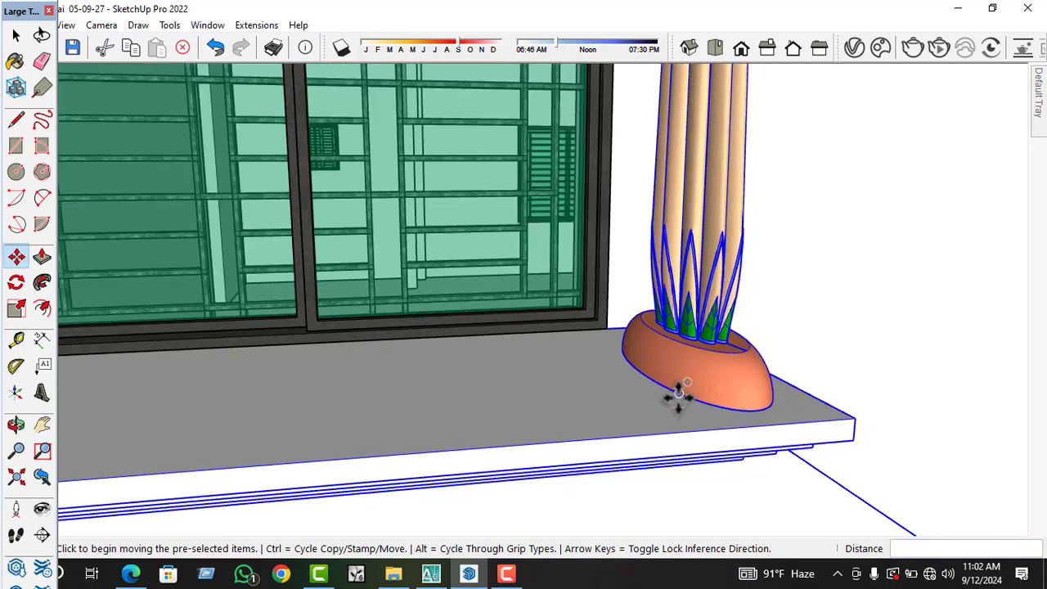
{"action": "scroll", "coordinate": [619, 444], "scroll_direction": "down", "scroll_amount": 6}
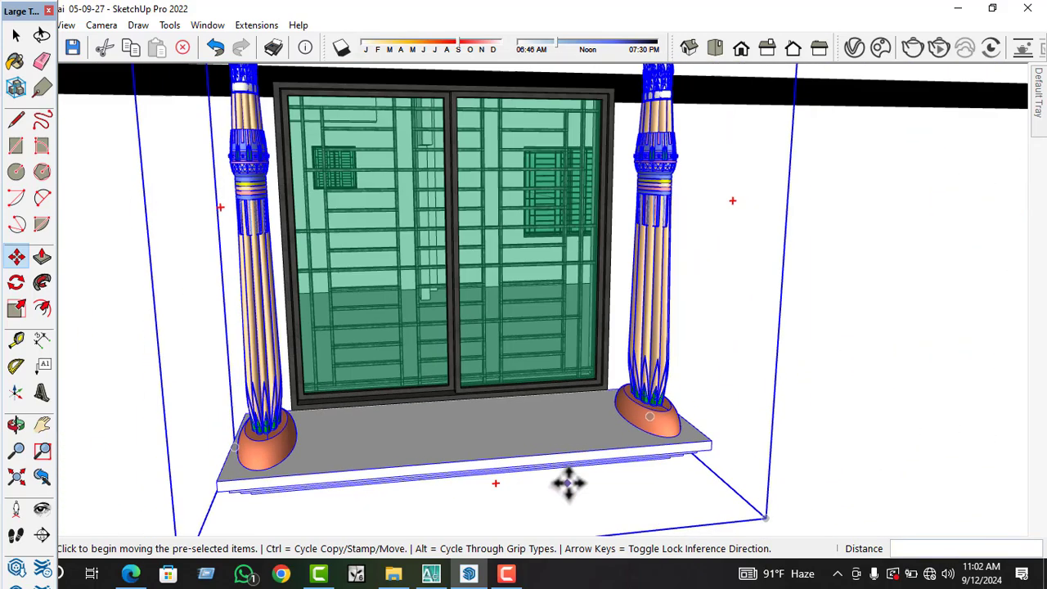
{"action": "scroll", "coordinate": [569, 483], "scroll_direction": "down", "scroll_amount": 4}
{"action": "mouse_move", "coordinate": [566, 480]}
{"action": "middle_mouse_down"}
{"action": "mouse_move", "coordinate": [535, 472]}
{"action": "mouse_move", "coordinate": [565, 479]}
{"action": "middle_mouse_up"}
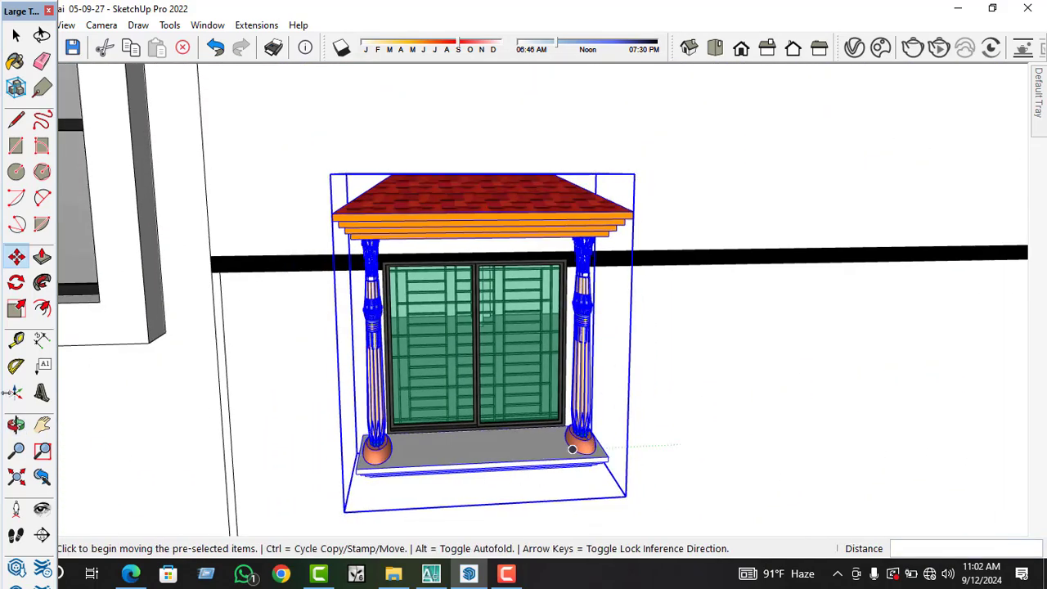
{"action": "left_click", "coordinate": [15, 308]}
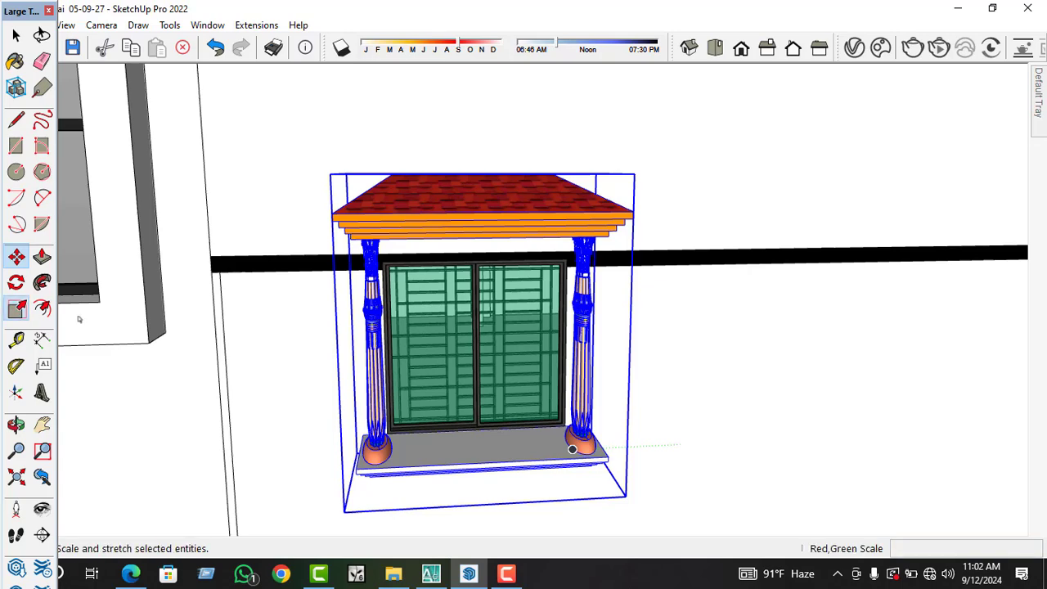
{"action": "left_click", "coordinate": [475, 174]}
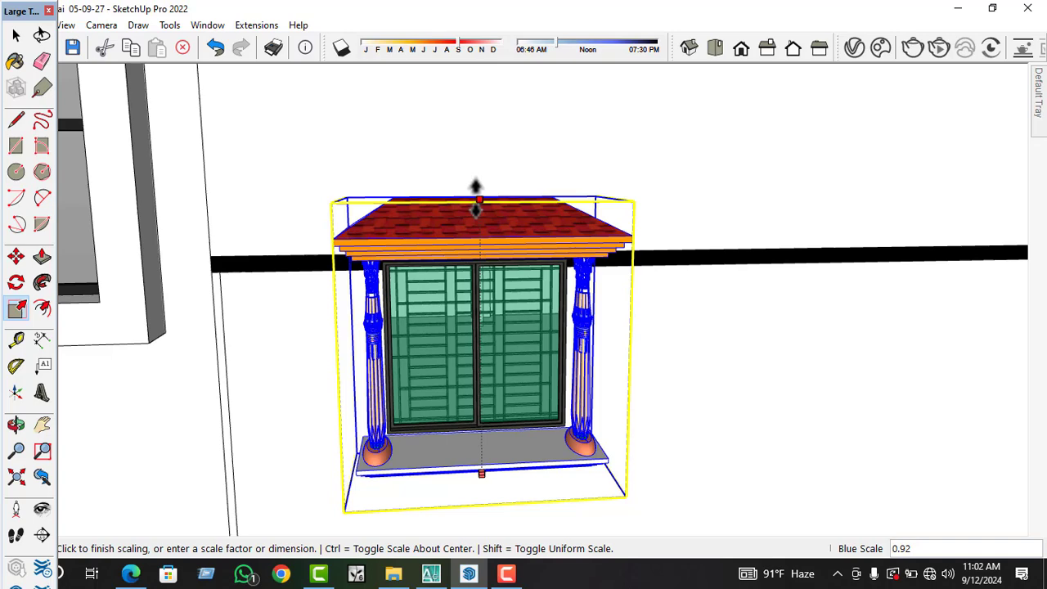
{"action": "left_click", "coordinate": [475, 199]}
- Fine-tune the surround's height with another blue-axis scale from the roof's top, and check the fit around the window
{"action": "middle_click_drag", "start_coordinate": [600, 180], "coordinate": [685, 159]}
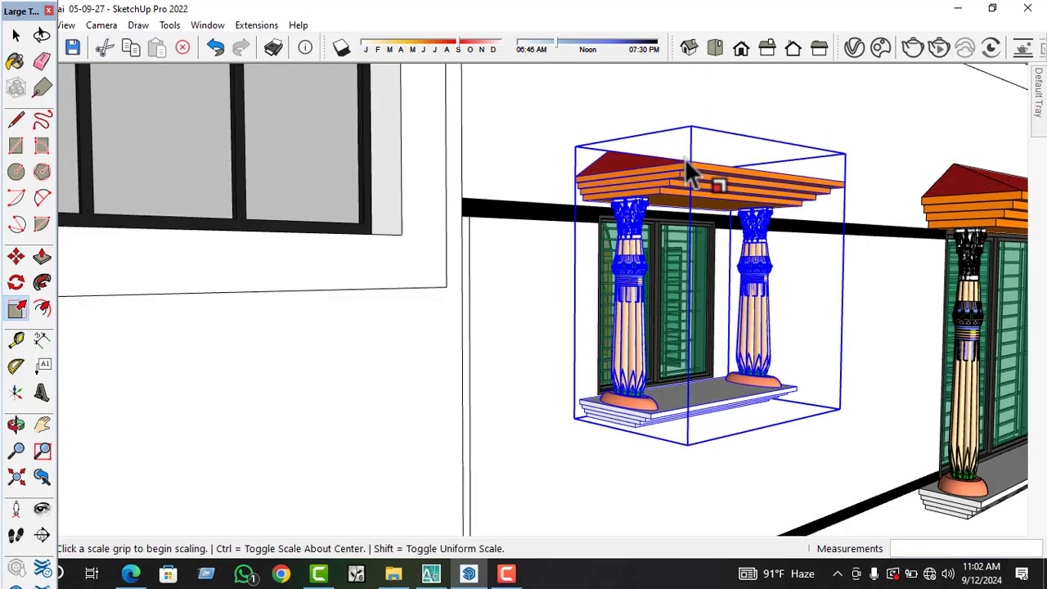
{"action": "left_click", "coordinate": [714, 150]}
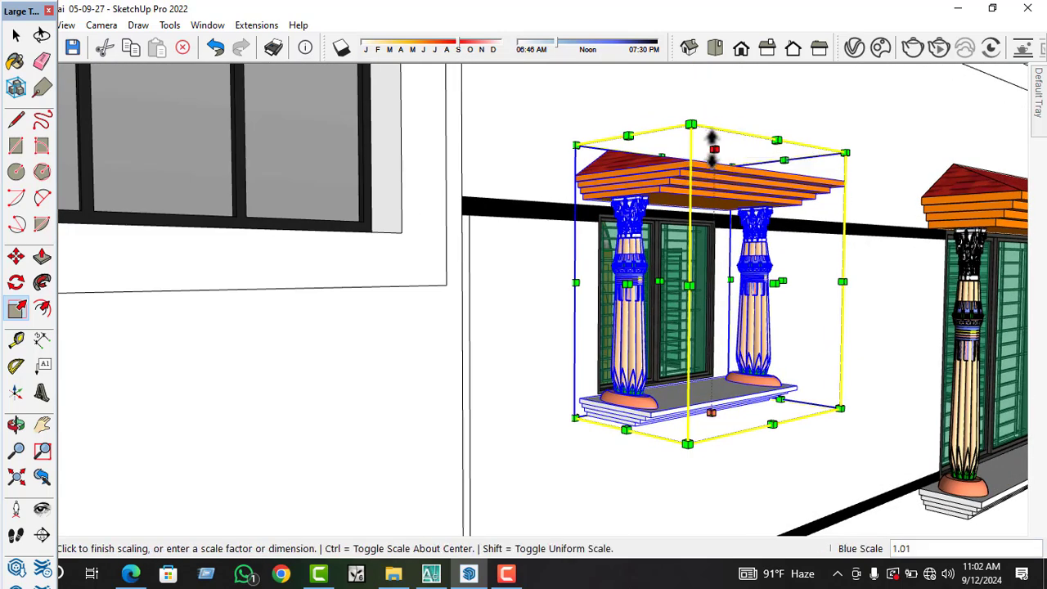
{"action": "left_click", "coordinate": [705, 156]}
{"action": "middle_click_drag", "start_coordinate": [724, 408], "coordinate": [427, 380]}
{"action": "key", "text": "s"}
{"action": "scroll", "coordinate": [458, 400], "scroll_direction": "down", "scroll_amount": 3}
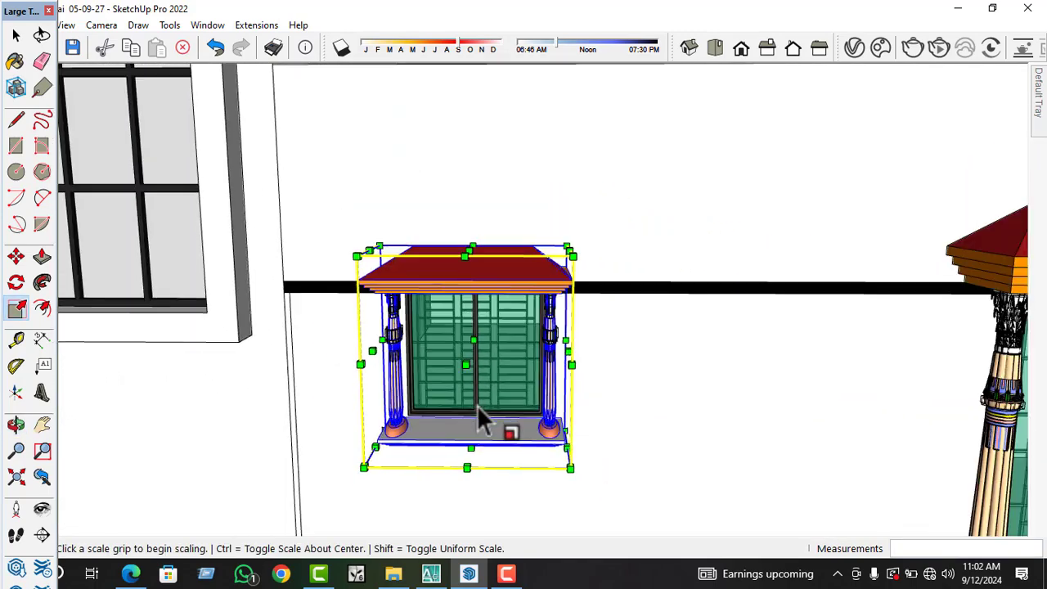
{"action": "middle_click_drag", "start_coordinate": [479, 413], "coordinate": [718, 470]}
{"action": "scroll", "coordinate": [486, 356], "scroll_direction": "down", "scroll_amount": 1}
{"action": "scroll", "coordinate": [484, 368], "scroll_direction": "up", "scroll_amount": 4}
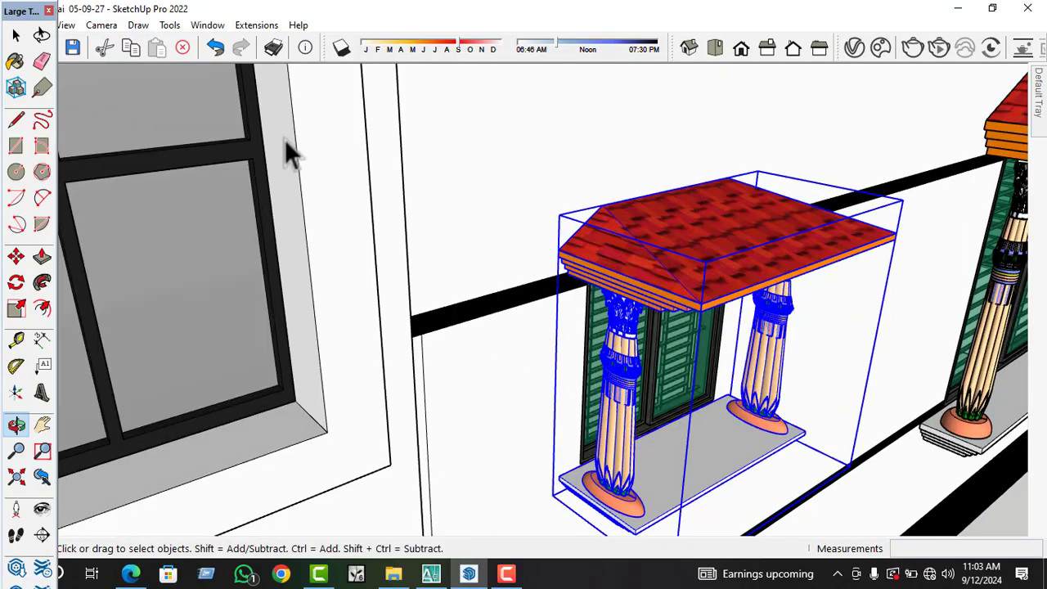
- Measure how far the surround's base extends beyond the window frame's lower corner at each end
{"action": "left_click", "coordinate": [16, 339]}
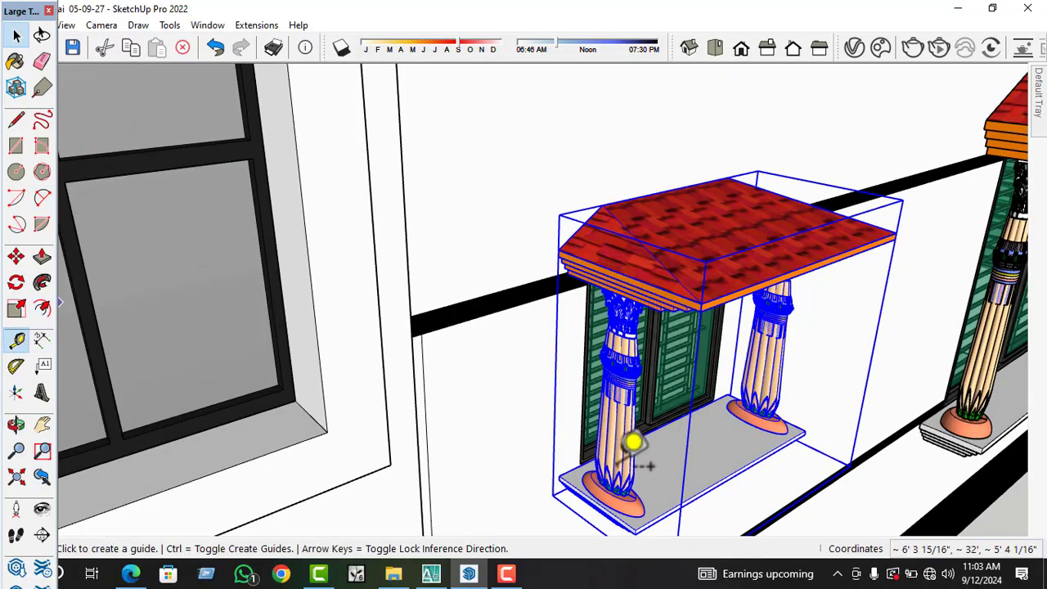
{"action": "scroll", "coordinate": [621, 440], "scroll_direction": "up", "scroll_amount": 2}
{"action": "scroll", "coordinate": [605, 442], "scroll_direction": "up", "scroll_amount": 5}
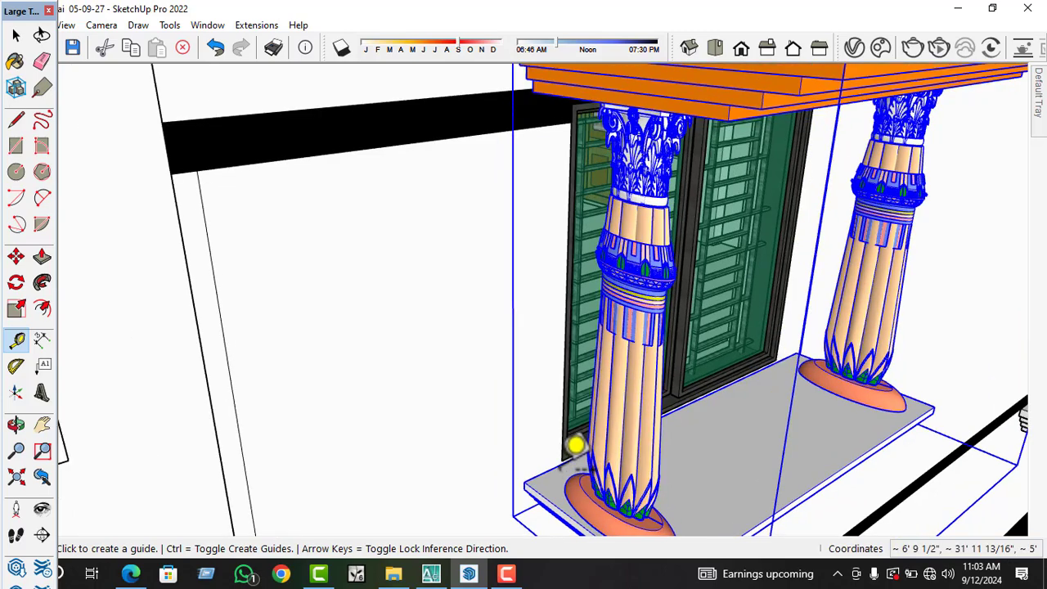
{"action": "left_click", "coordinate": [560, 455]}
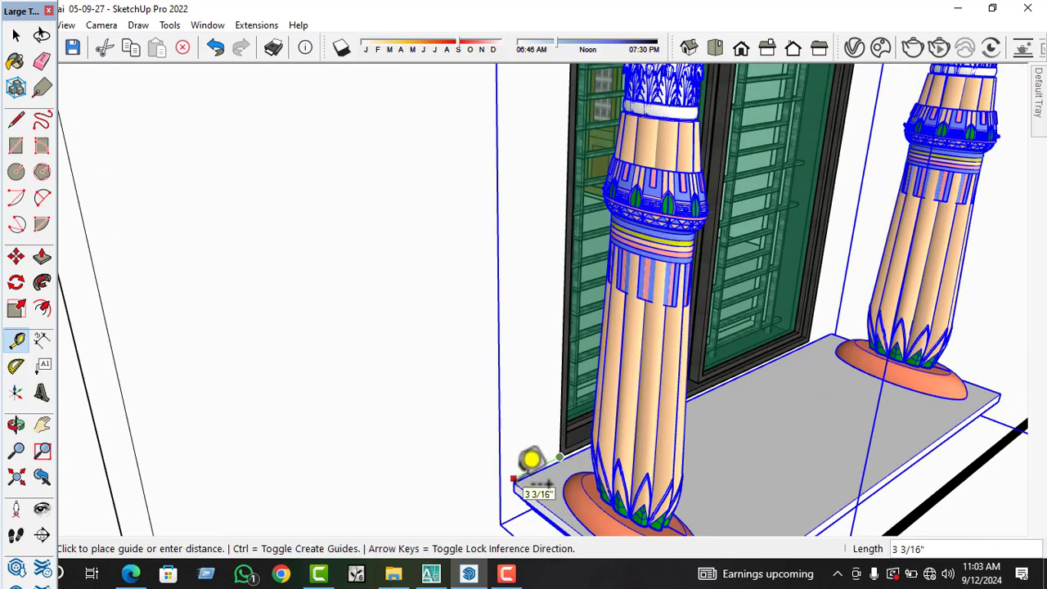
{"action": "key", "text": "space"}
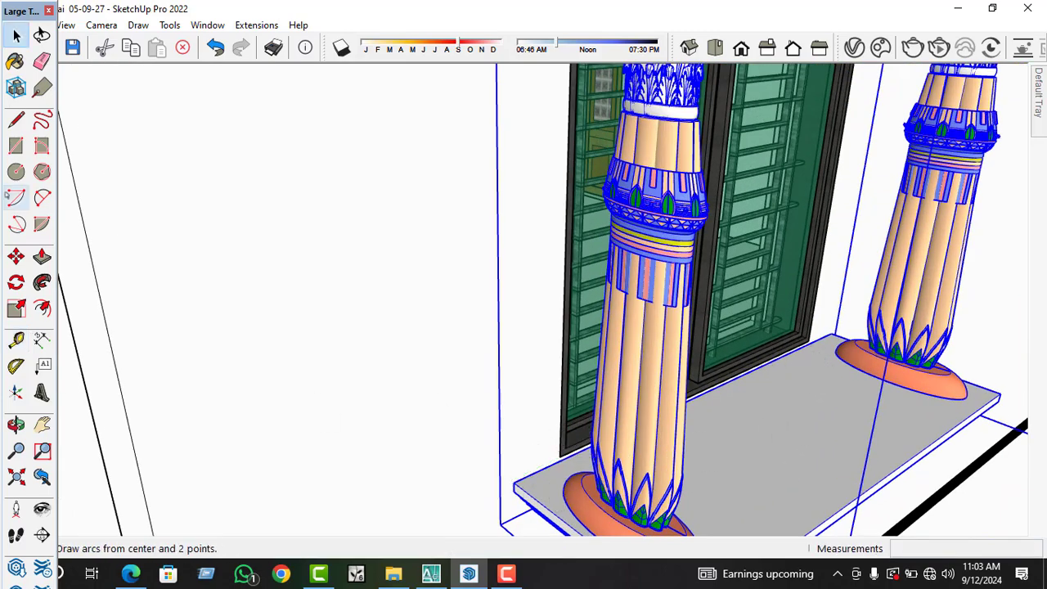
{"action": "left_click", "coordinate": [15, 339]}
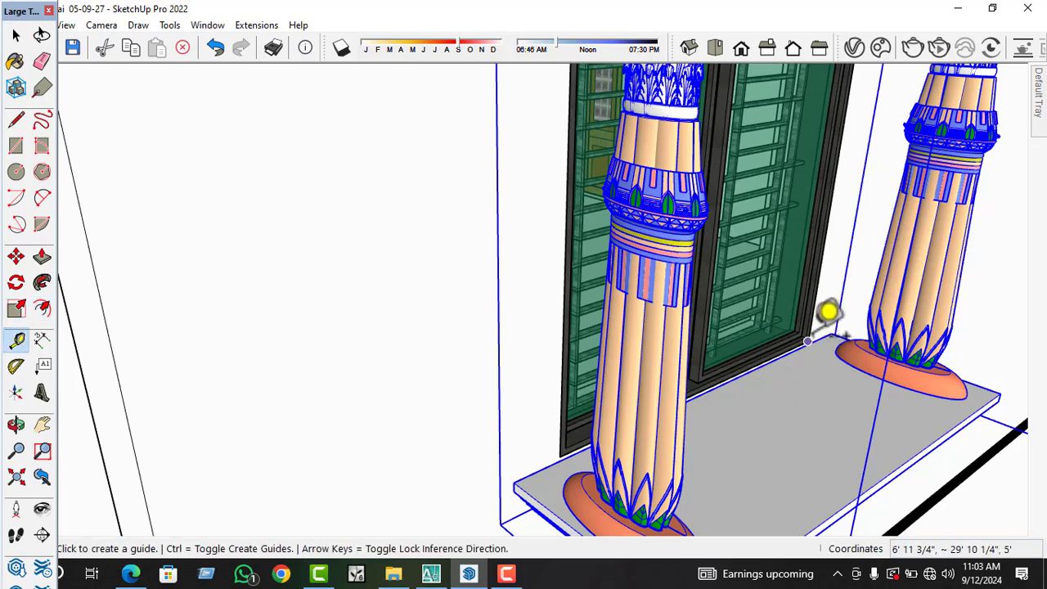
{"action": "left_click", "coordinate": [807, 341]}
{"action": "key", "text": "space"}
{"action": "scroll", "coordinate": [595, 499], "scroll_direction": "up", "scroll_amount": 2}
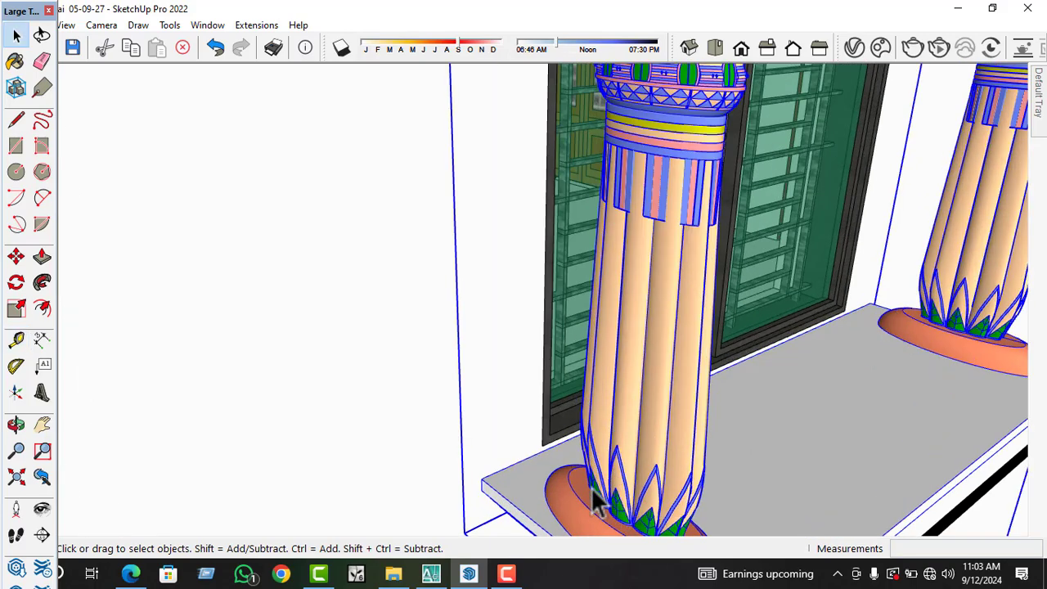
{"action": "scroll", "coordinate": [546, 474], "scroll_direction": "up", "scroll_amount": 1}
{"action": "scroll", "coordinate": [548, 450], "scroll_direction": "up", "scroll_amount": 2}
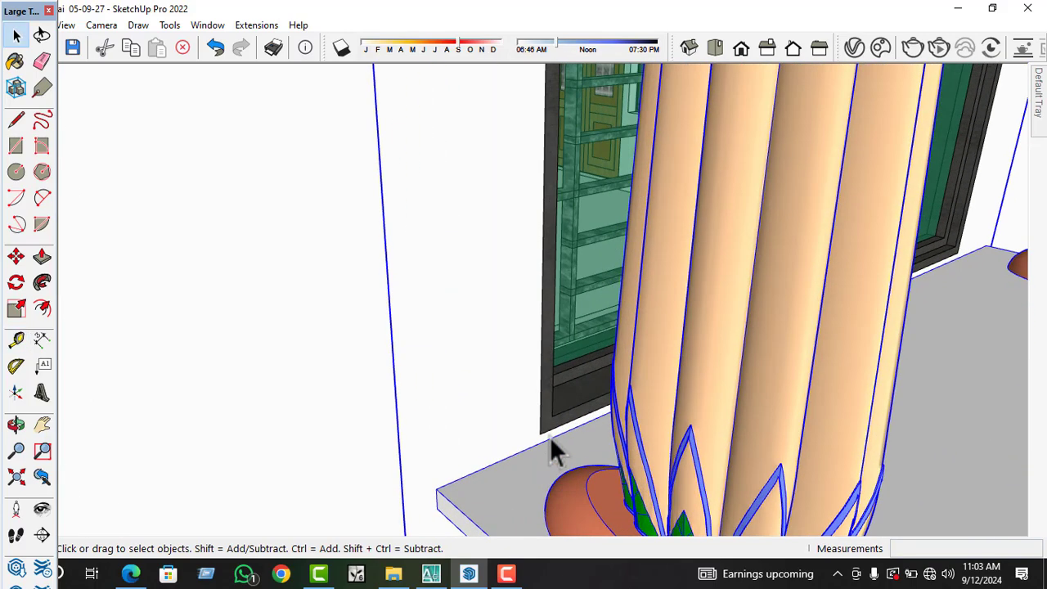
{"action": "key", "text": "m"}
{"action": "left_click", "coordinate": [542, 432]}
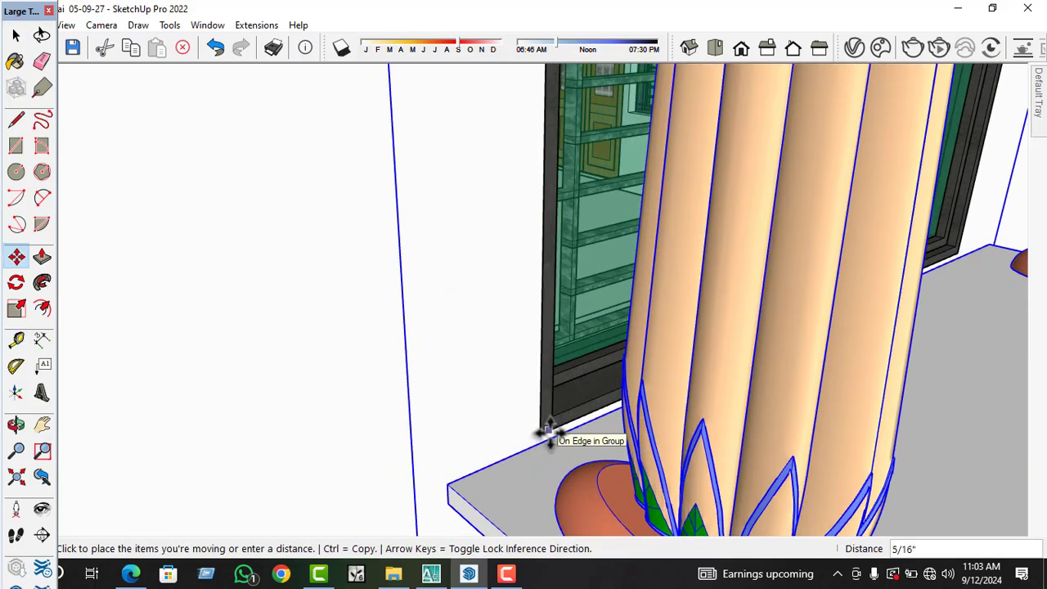
{"action": "key", "text": "space"}
- Move the surround about 11/16" so the back edge of its base meets the window frame's lower corner
{"action": "middle_click_drag", "start_coordinate": [510, 442], "coordinate": [623, 462]}
{"action": "key", "text": "m"}
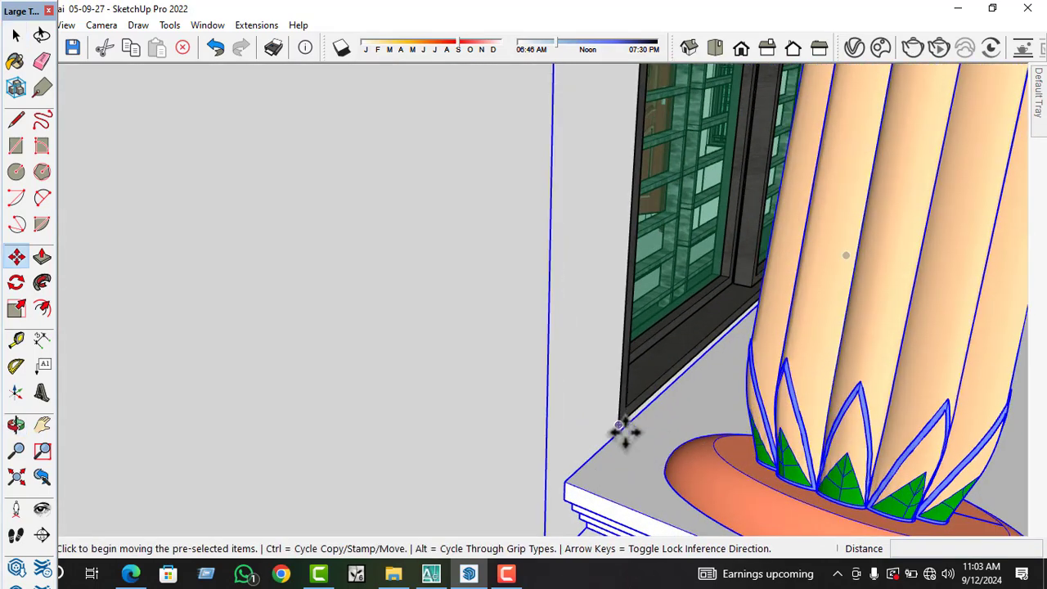
{"action": "scroll", "coordinate": [626, 433], "scroll_direction": "up", "scroll_amount": 3}
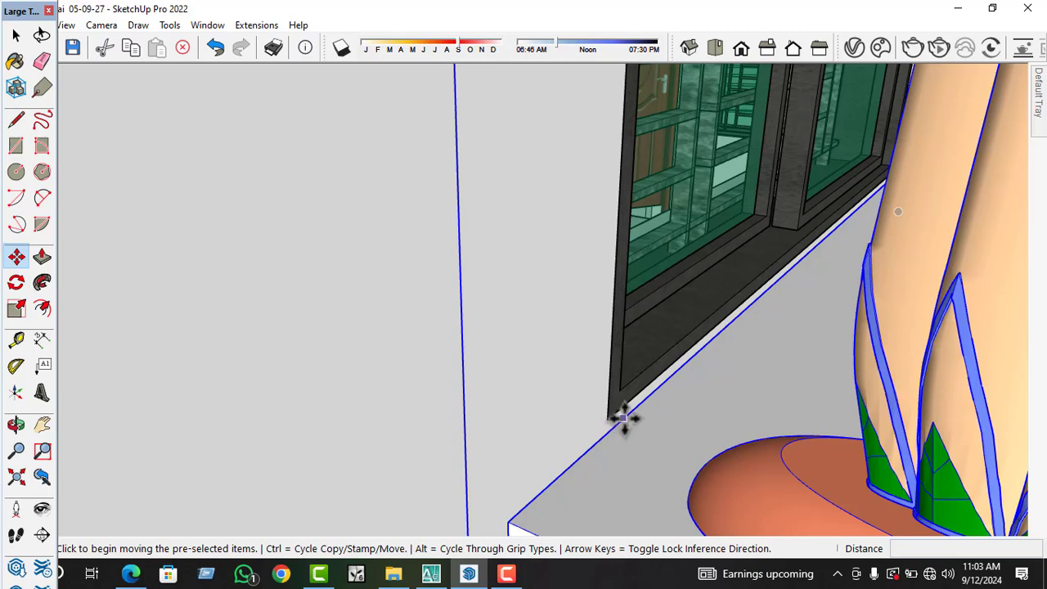
{"action": "left_click", "coordinate": [623, 418]}
{"action": "left_click", "coordinate": [609, 420]}
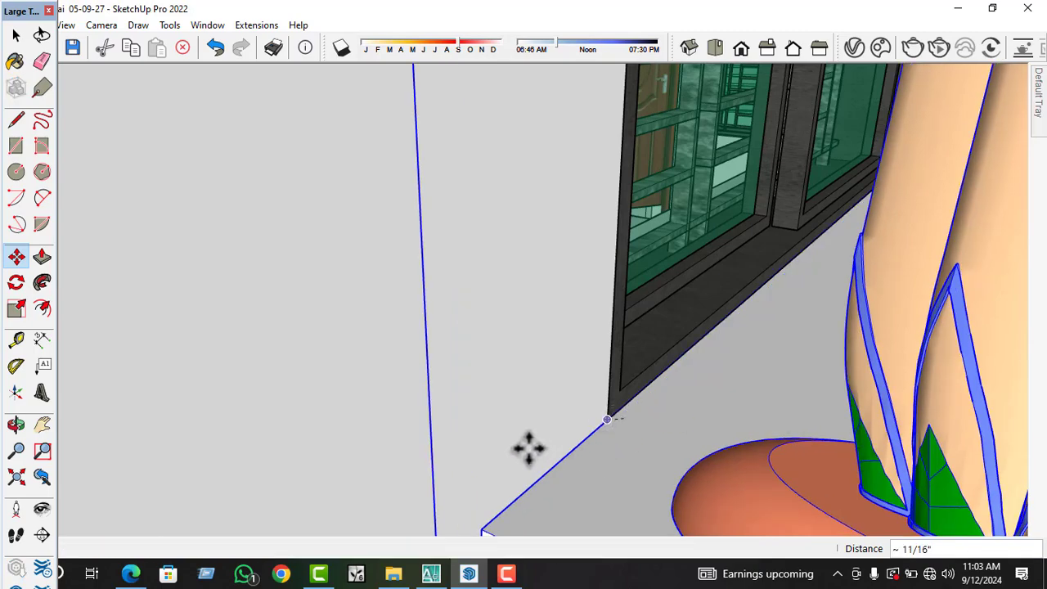
{"action": "key", "text": "space"}
{"action": "scroll", "coordinate": [513, 395], "scroll_direction": "down", "scroll_amount": 6}
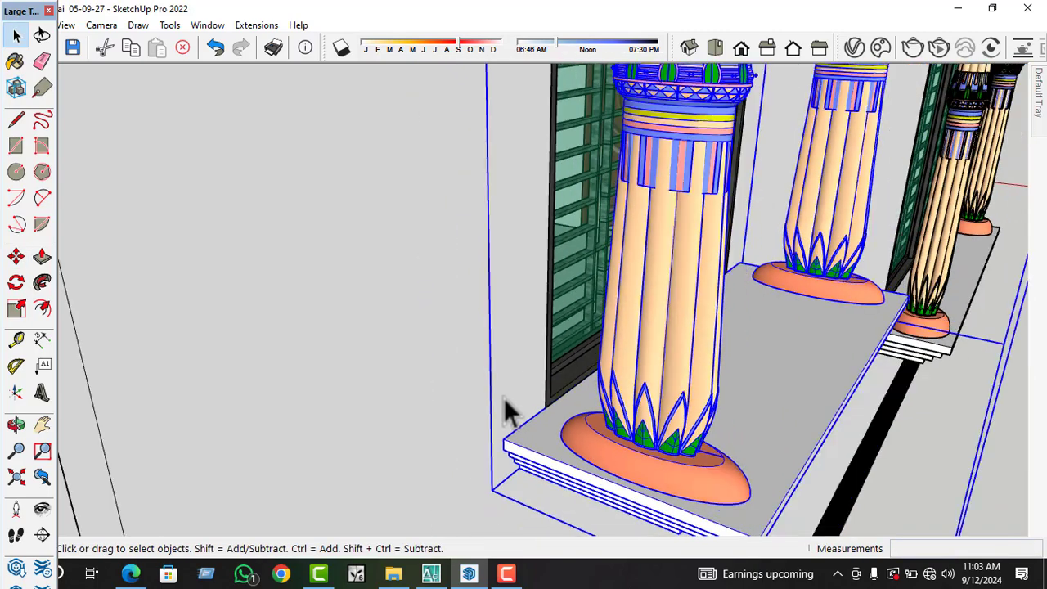
- Scale the small window surround's depth to about 0.69 along the red axis, keeping its wall side fixed
{"action": "scroll", "coordinate": [507, 409], "scroll_direction": "down", "scroll_amount": 4}
{"action": "middle_click_drag", "start_coordinate": [585, 421], "coordinate": [652, 400]}
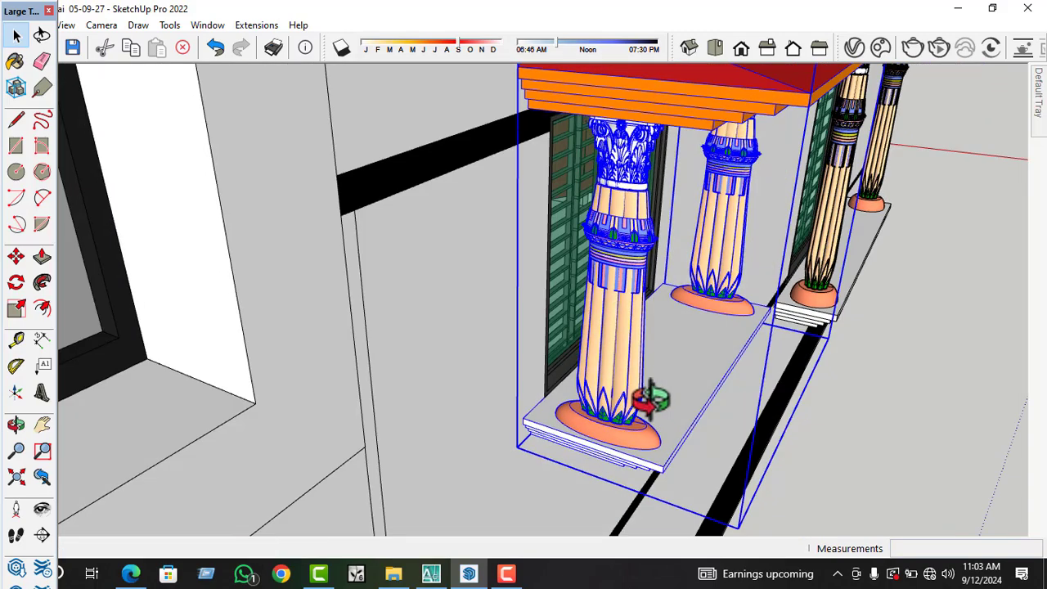
{"action": "left_click", "coordinate": [15, 308]}
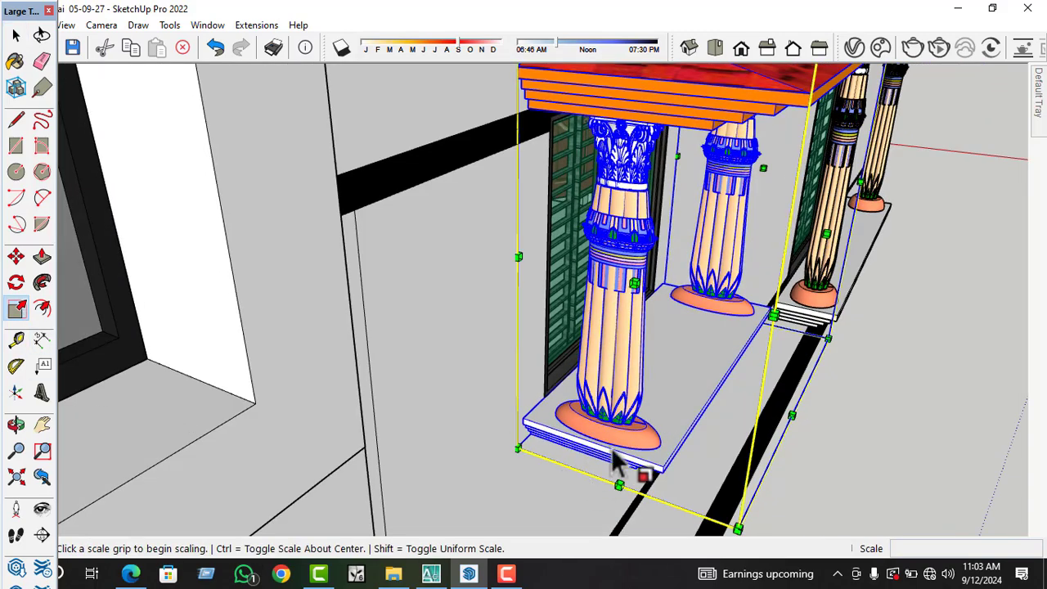
{"action": "scroll", "coordinate": [773, 360], "scroll_direction": "down", "scroll_amount": 2}
{"action": "scroll", "coordinate": [801, 327], "scroll_direction": "down", "scroll_amount": 2}
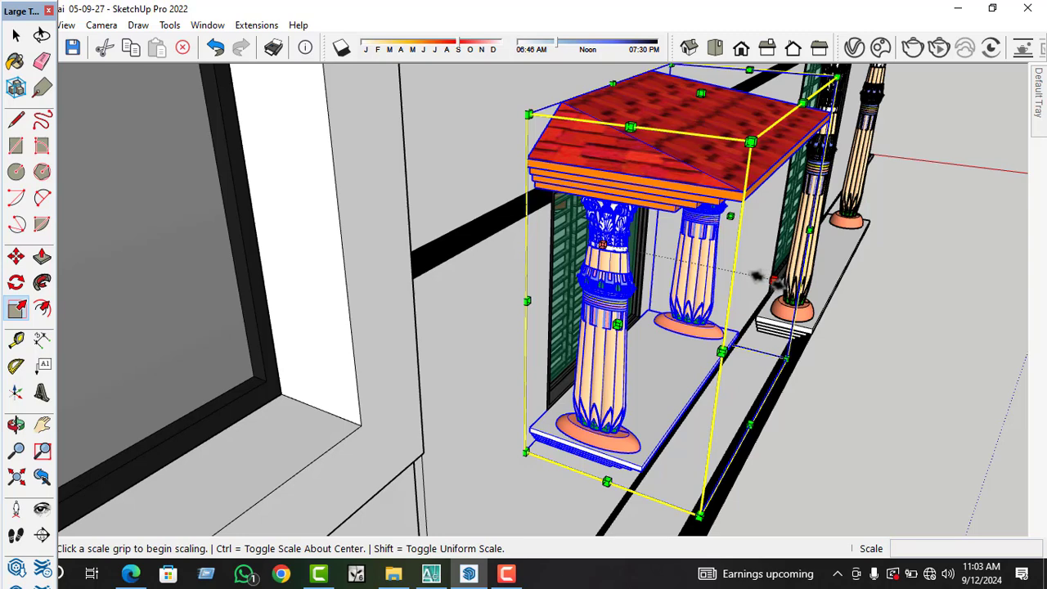
{"action": "left_click", "coordinate": [768, 280]}
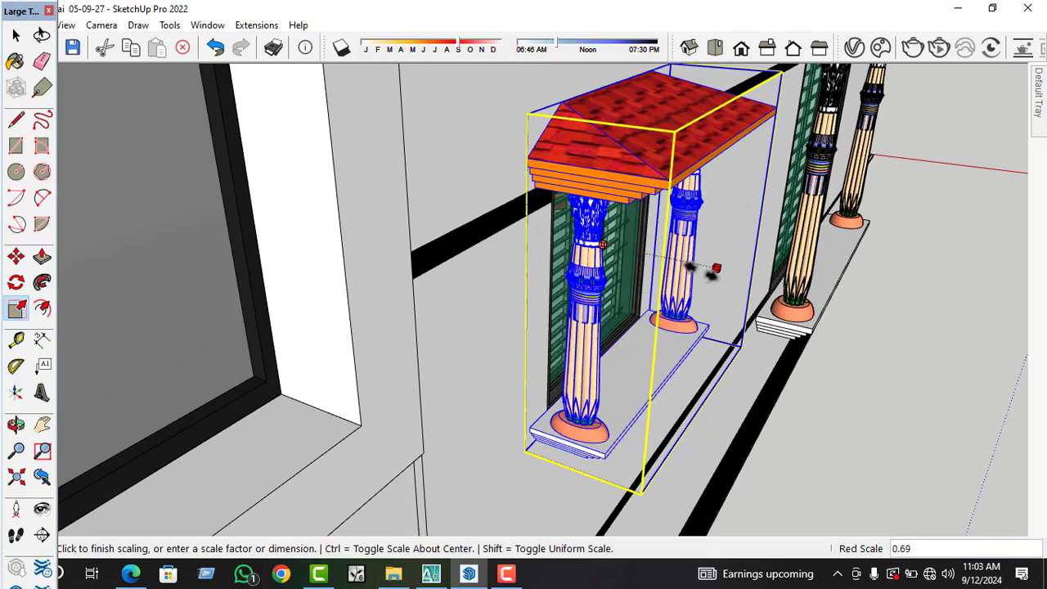
{"action": "left_click", "coordinate": [711, 271]}
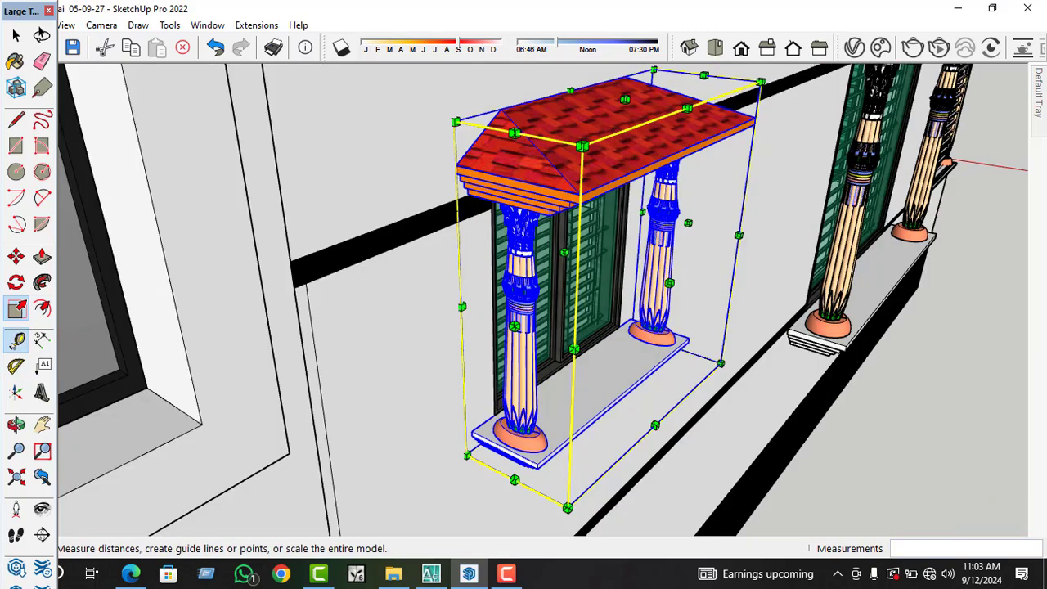
- Measure the depth of the large window surround's base slab, from the wall to its outer edge
{"action": "left_click", "coordinate": [16, 339]}
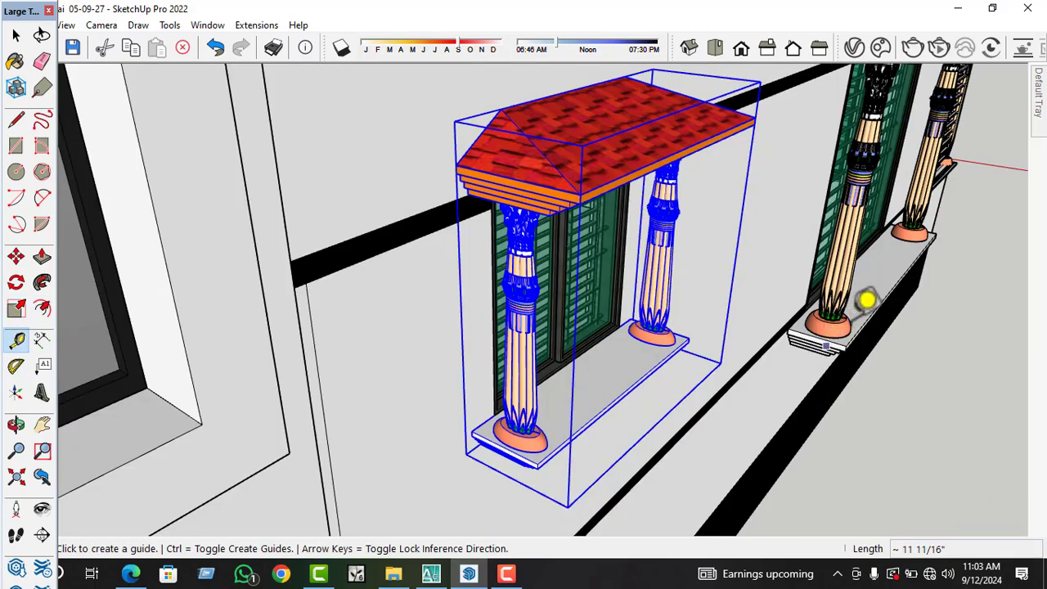
{"action": "scroll", "coordinate": [867, 301], "scroll_direction": "up", "scroll_amount": 8}
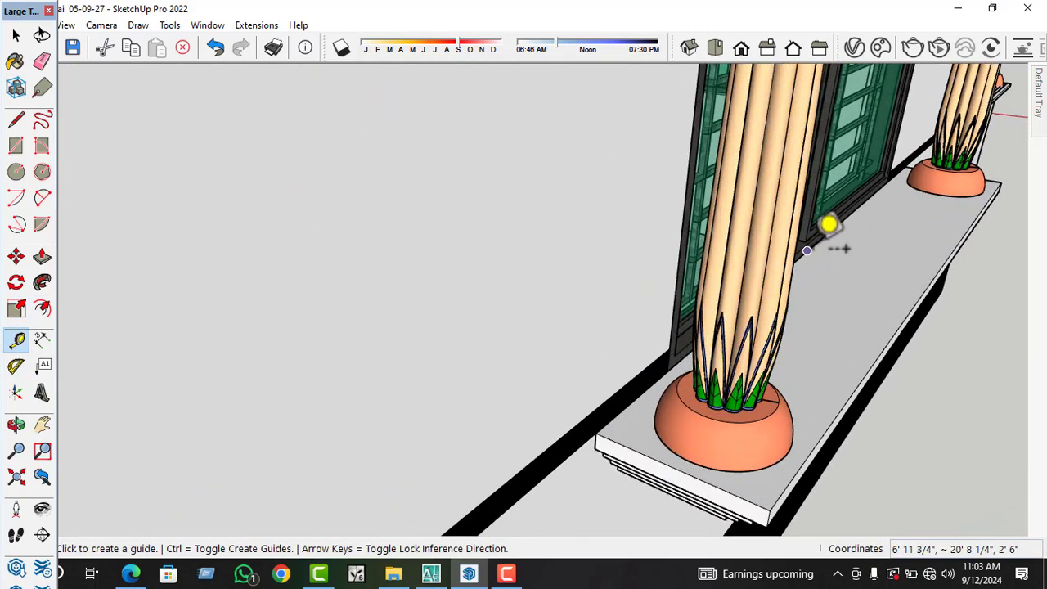
{"action": "left_click", "coordinate": [806, 250]}
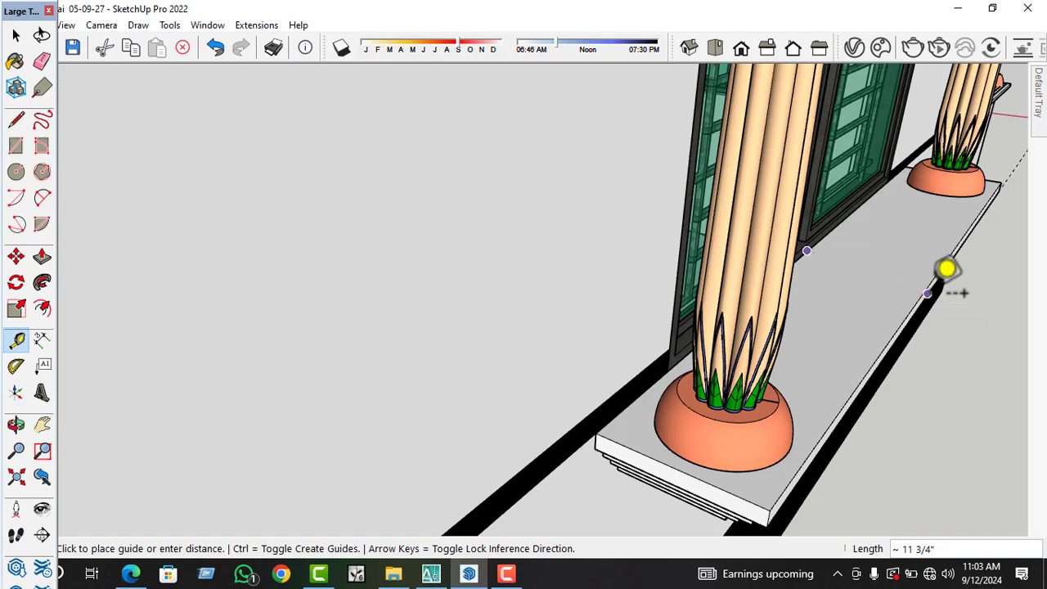
{"action": "scroll", "coordinate": [935, 281], "scroll_direction": "down", "scroll_amount": 8}
{"action": "key", "text": "space"}
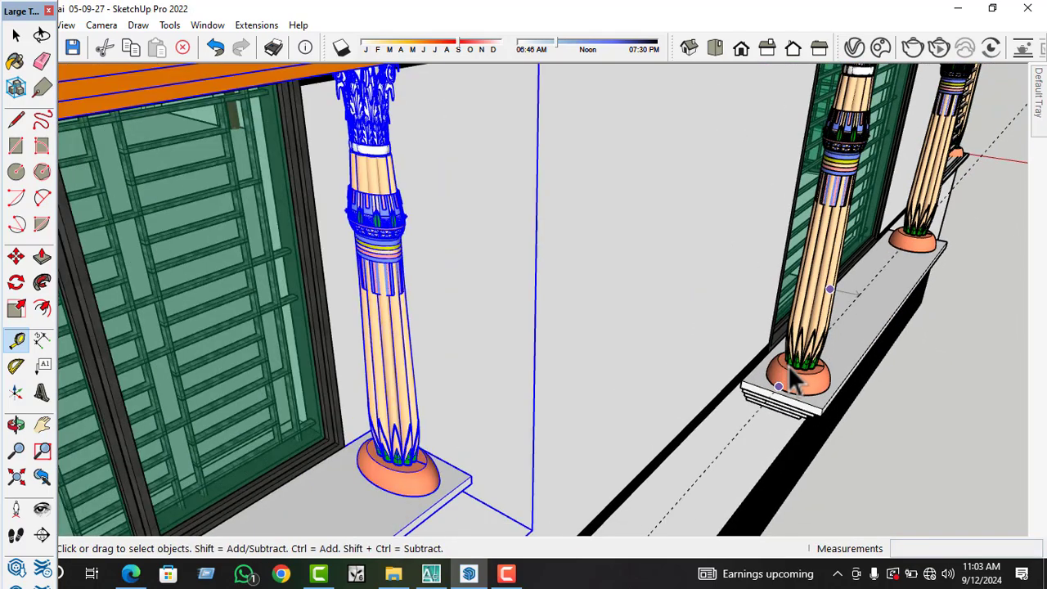
- Measure the small window surround's base outward from the wall for comparison with the large one
{"action": "scroll", "coordinate": [725, 391], "scroll_direction": "down", "scroll_amount": 10}
{"action": "middle_click_drag", "start_coordinate": [736, 397], "coordinate": [616, 491]}
{"action": "scroll", "coordinate": [616, 491], "scroll_direction": "up", "scroll_amount": 3}
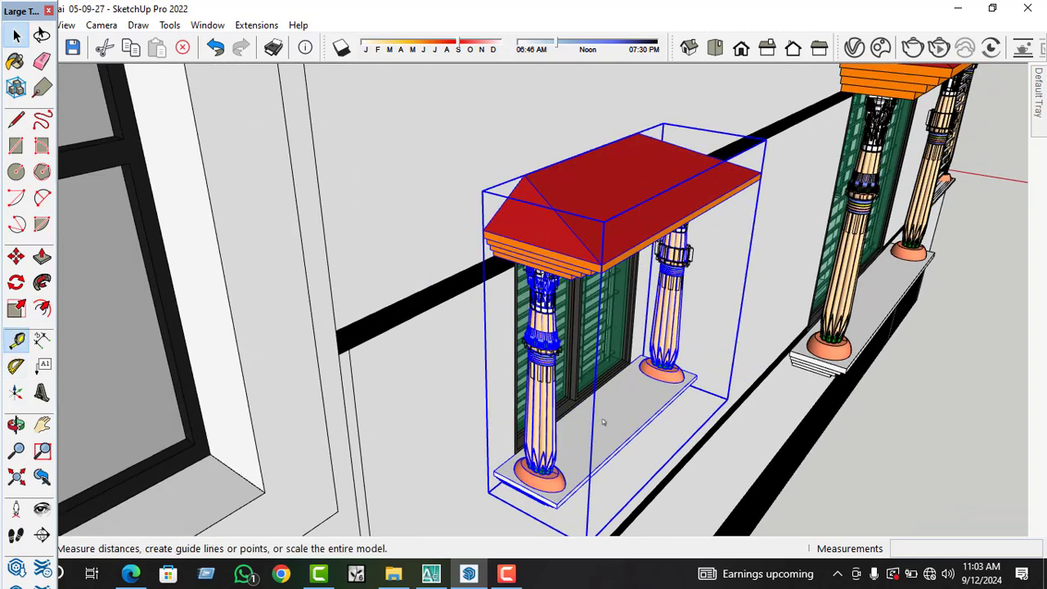
{"action": "scroll", "coordinate": [602, 422], "scroll_direction": "up", "scroll_amount": 5}
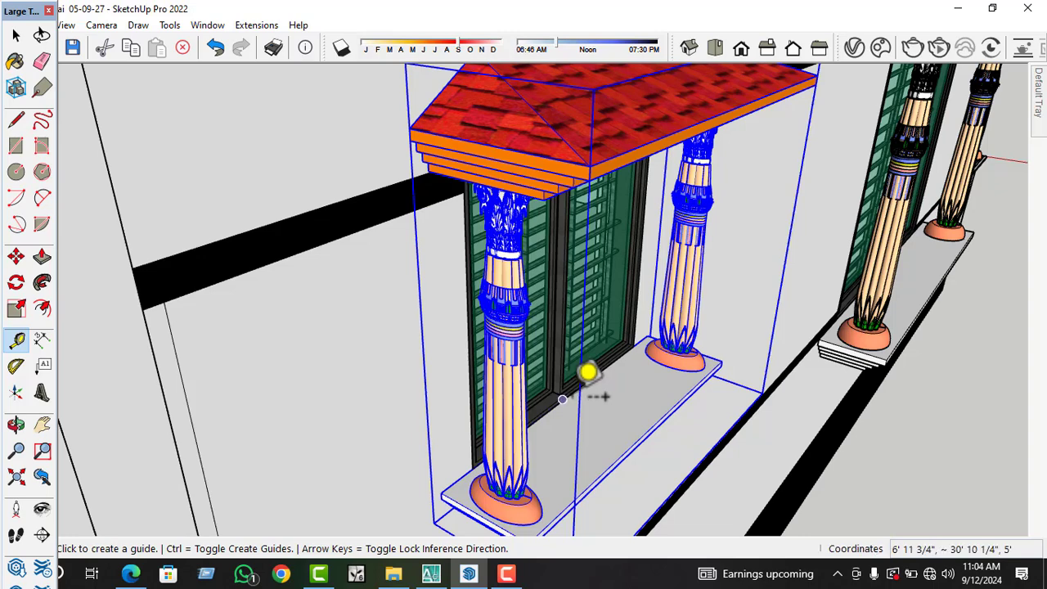
{"action": "left_click", "coordinate": [562, 399]}
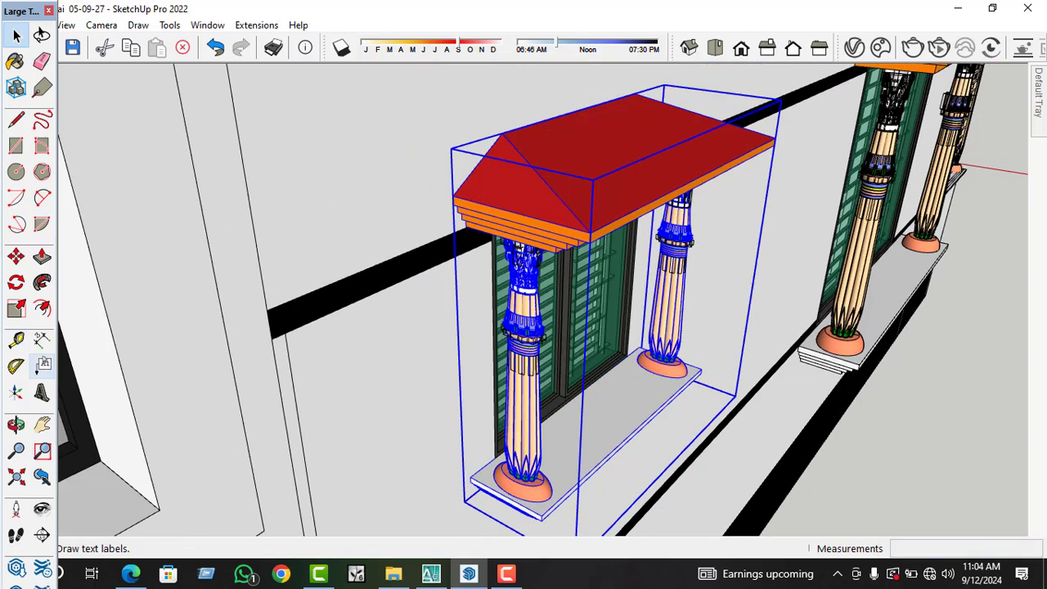
- Reduce the small window surround's depth further with a red-axis scale of about 0.72
{"action": "key", "text": "s"}
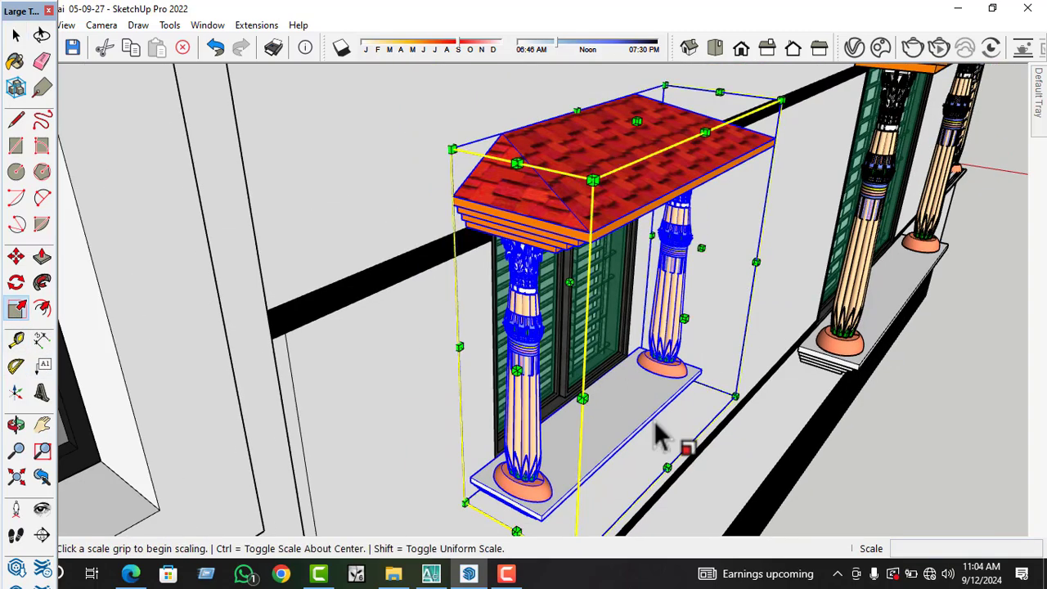
{"action": "left_click", "coordinate": [685, 318]}
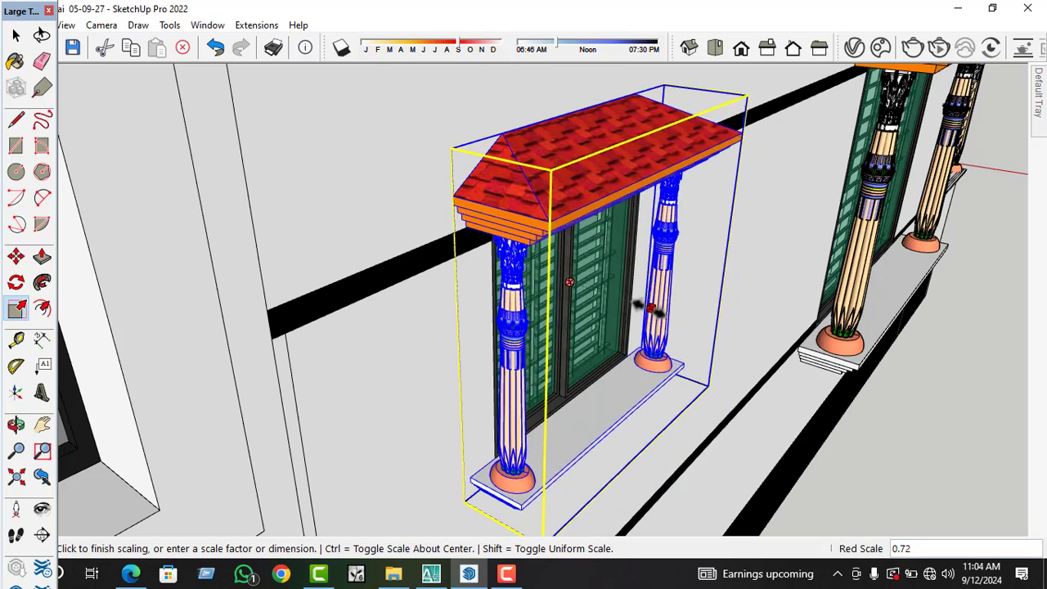
{"action": "left_click", "coordinate": [808, 353]}
{"action": "key", "text": "space"}
{"action": "middle_click_drag", "start_coordinate": [808, 354], "coordinate": [845, 331]}
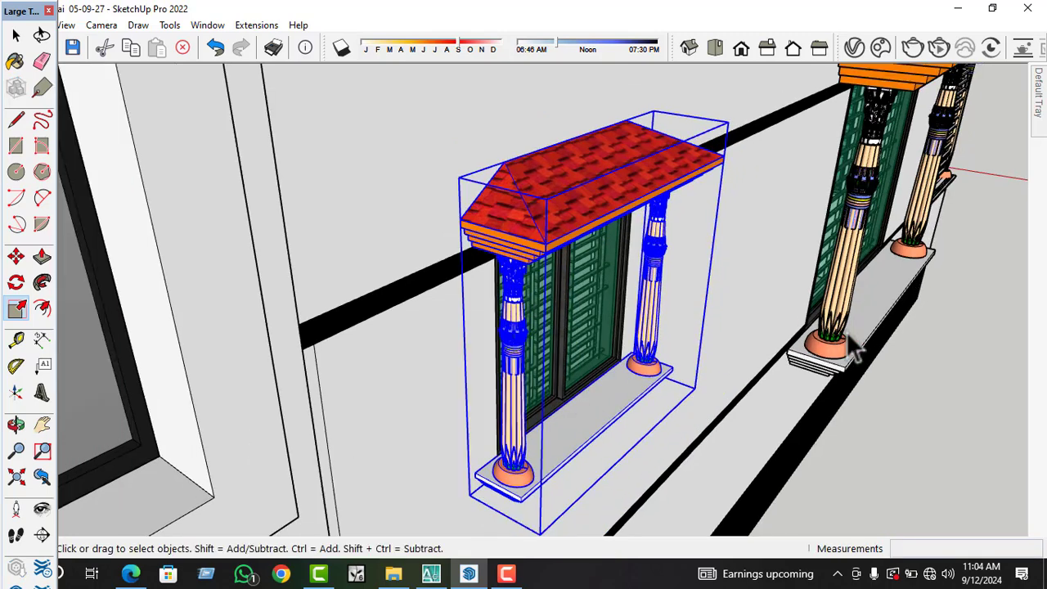
- Try to reduce the large window surround's depth with a red-axis scale
{"action": "left_click", "coordinate": [807, 355]}
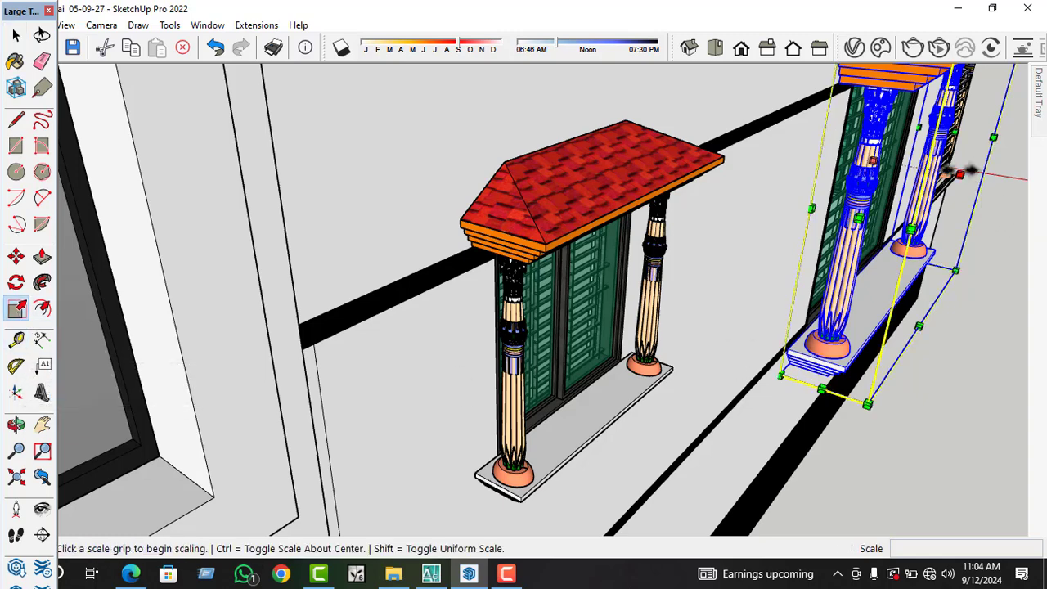
{"action": "left_click", "coordinate": [960, 173]}
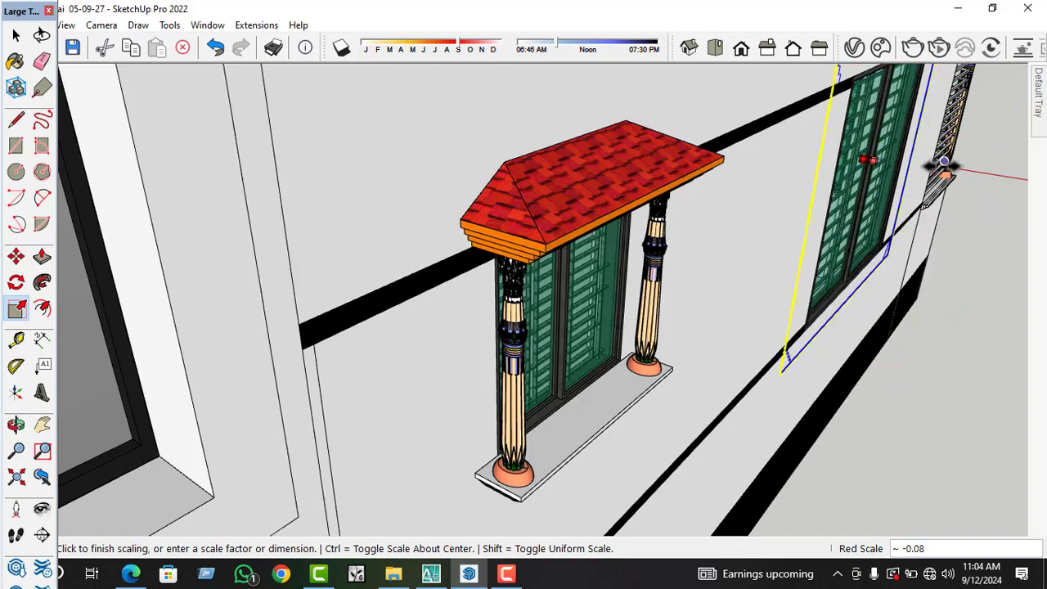
{"action": "left_click", "coordinate": [967, 190]}
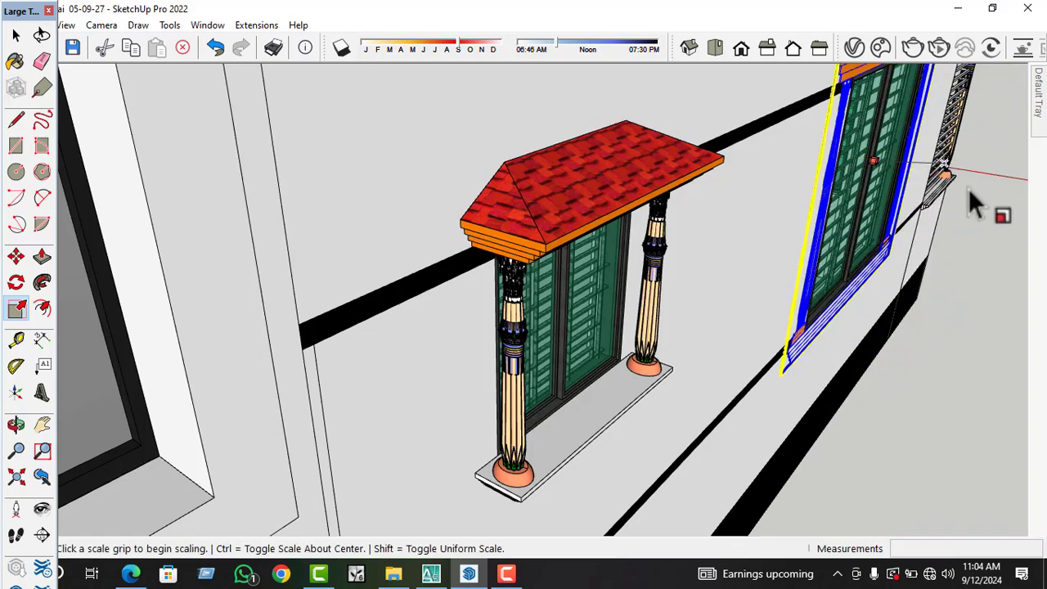
{"action": "scroll", "coordinate": [970, 199], "scroll_direction": "up", "scroll_amount": 5}
{"action": "scroll", "coordinate": [895, 206], "scroll_direction": "down", "scroll_amount": 2}
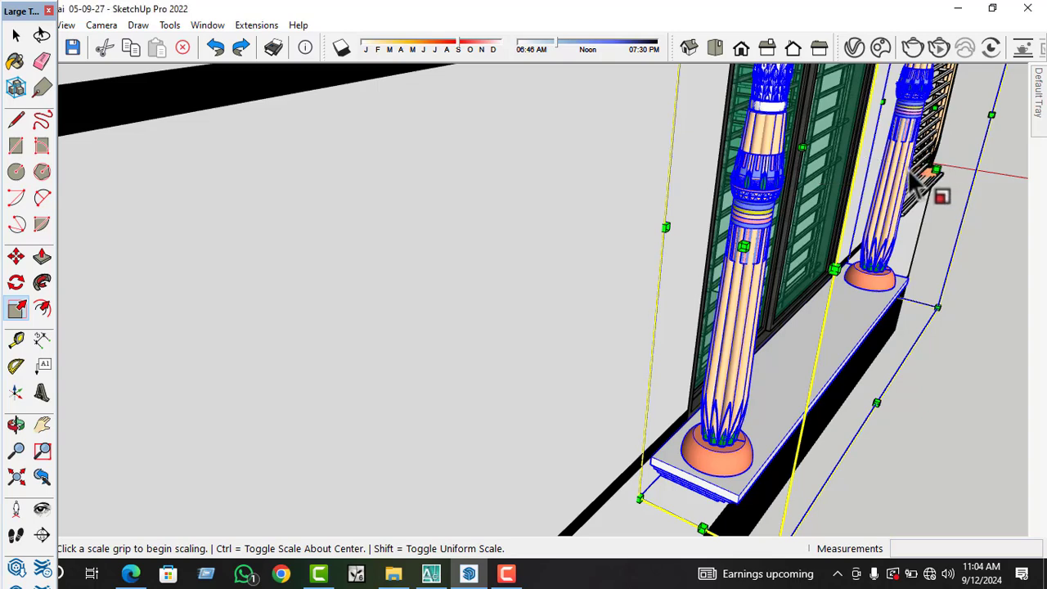
- Scale the large window surround's depth to about 0.91 along the red axis, keeping its wall side fixed
{"action": "left_click", "coordinate": [939, 169]}
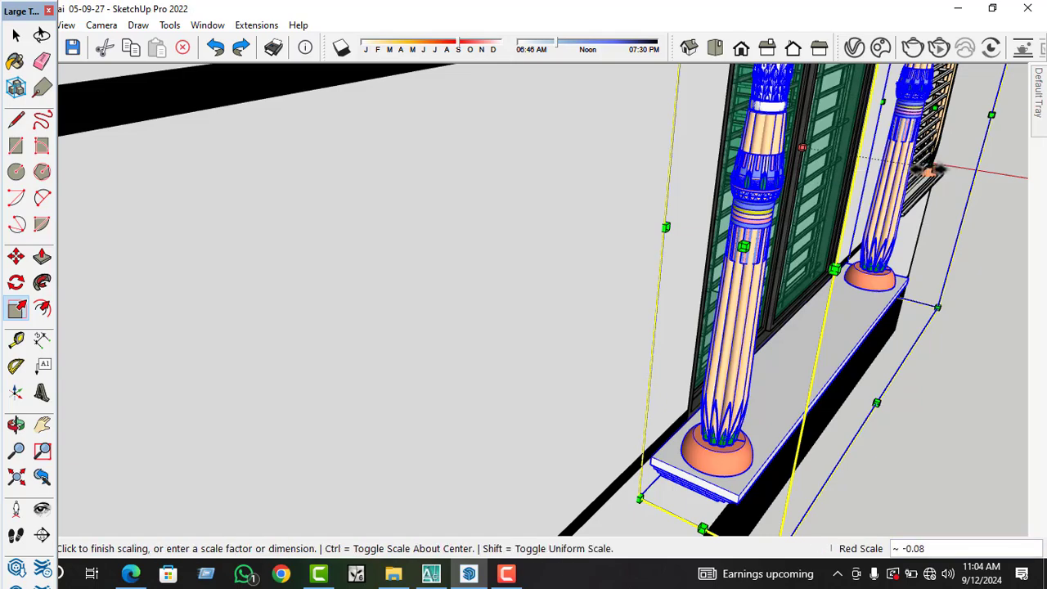
{"action": "middle_click_drag", "start_coordinate": [926, 172], "coordinate": [837, 308]}
{"action": "middle_click_drag", "start_coordinate": [648, 316], "coordinate": [724, 381]}
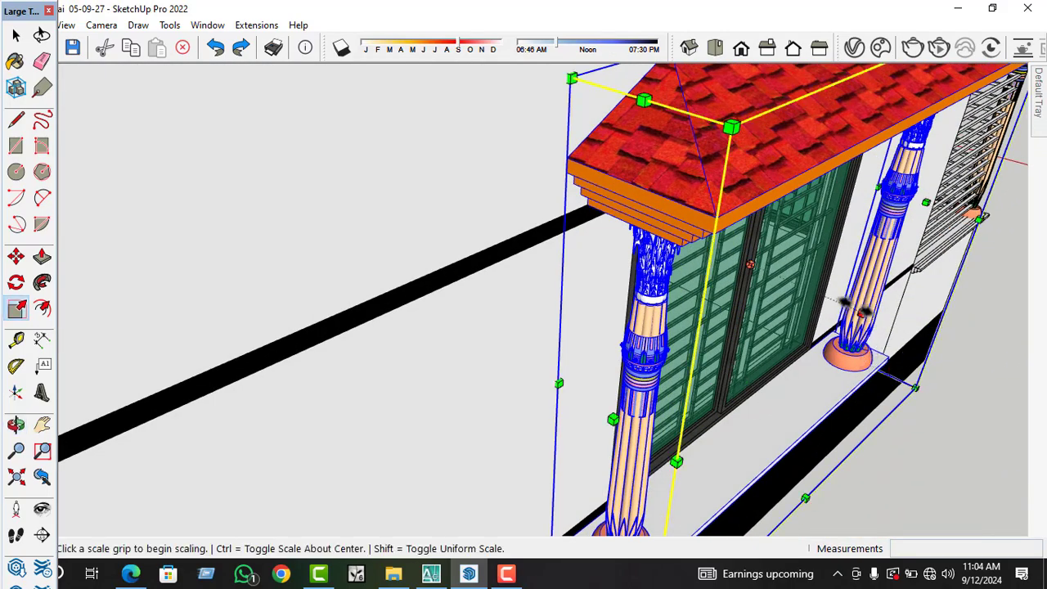
{"action": "left_click", "coordinate": [859, 311]}
{"action": "left_click", "coordinate": [850, 309]}
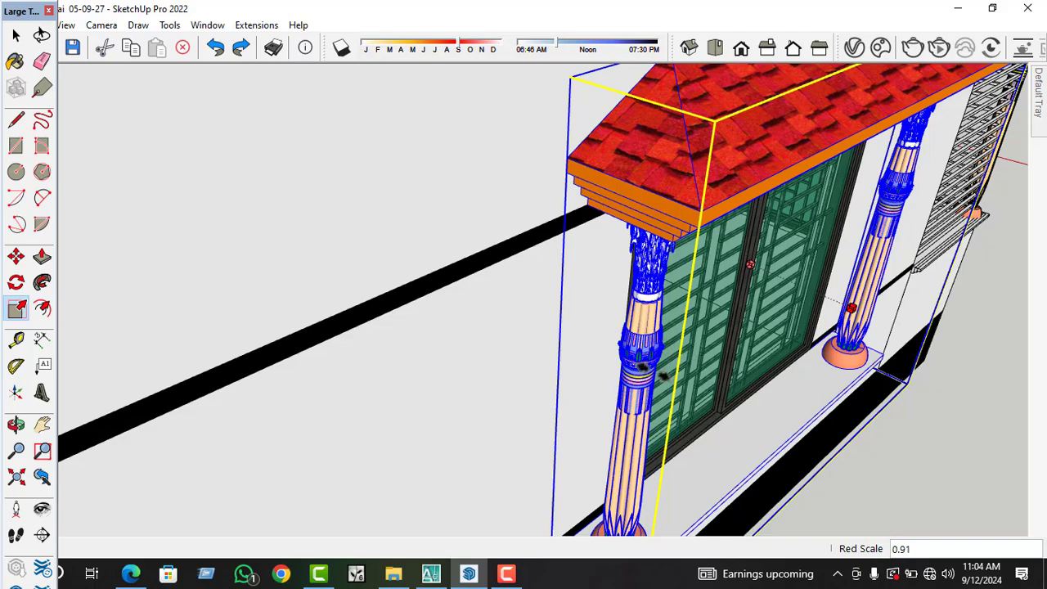
{"action": "key", "text": "space"}
{"action": "scroll", "coordinate": [647, 384], "scroll_direction": "down", "scroll_amount": 5}
{"action": "middle_click_drag", "start_coordinate": [897, 413], "coordinate": [810, 452]}
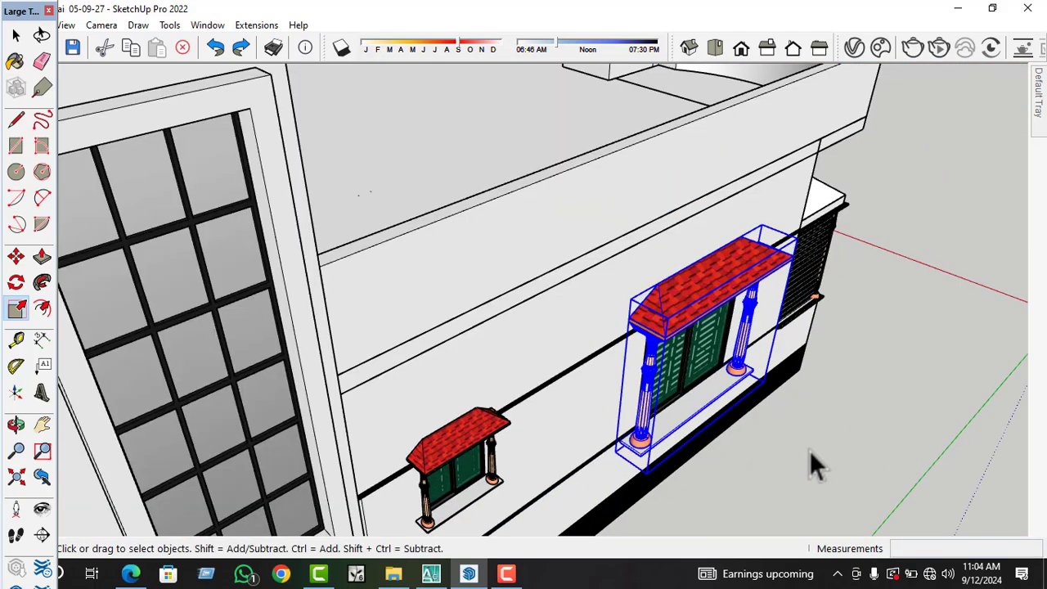
- Examine the proportions of both window surrounds together from the front of the side wall
{"action": "scroll", "coordinate": [609, 400], "scroll_direction": "down", "scroll_amount": 2}
{"action": "middle_click_drag", "start_coordinate": [609, 401], "coordinate": [544, 317]}
{"action": "left_click", "coordinate": [621, 372]}
{"action": "scroll", "coordinate": [642, 382], "scroll_direction": "down", "scroll_amount": 1}
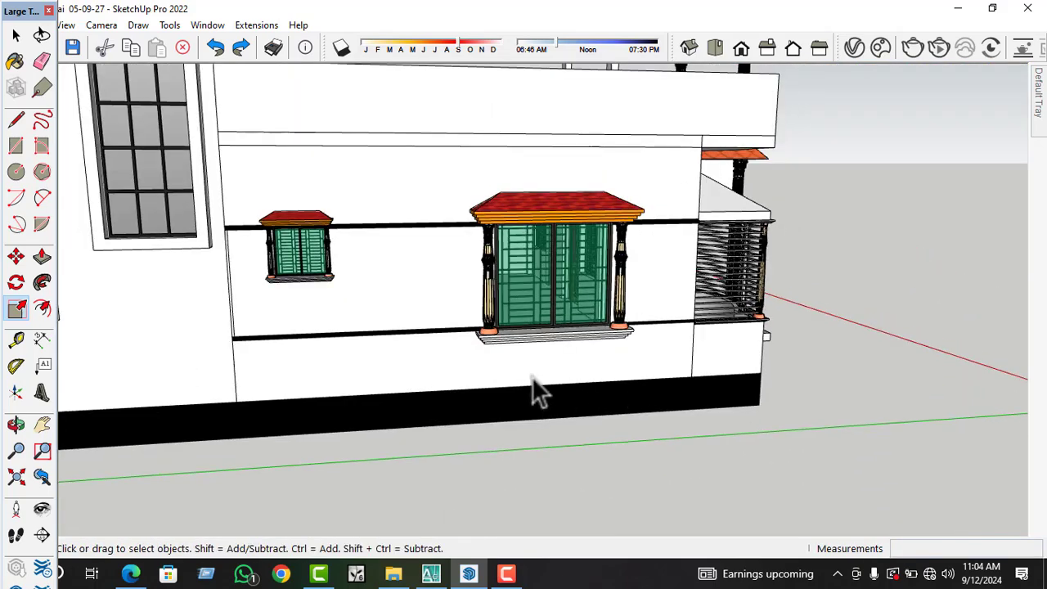
{"action": "scroll", "coordinate": [540, 391], "scroll_direction": "down", "scroll_amount": 3}
{"action": "scroll", "coordinate": [418, 327], "scroll_direction": "up", "scroll_amount": 4}
{"action": "middle_click_drag", "start_coordinate": [521, 340], "coordinate": [554, 335]}
{"action": "scroll", "coordinate": [378, 274], "scroll_direction": "up", "scroll_amount": 2}
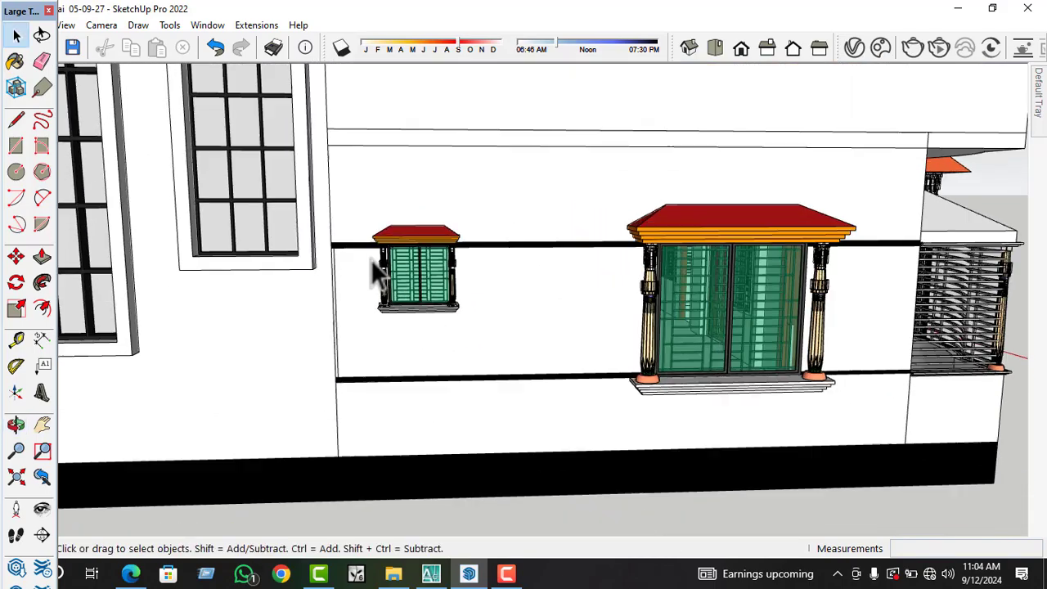
- Scale the small window surround's width to about 1.03 along the green axis, moving only the side nearer the large window
{"action": "scroll", "coordinate": [378, 274], "scroll_direction": "up", "scroll_amount": 2}
{"action": "middle_click_drag", "start_coordinate": [404, 295], "coordinate": [445, 298]}
{"action": "scroll", "coordinate": [520, 342], "scroll_direction": "up", "scroll_amount": 2}
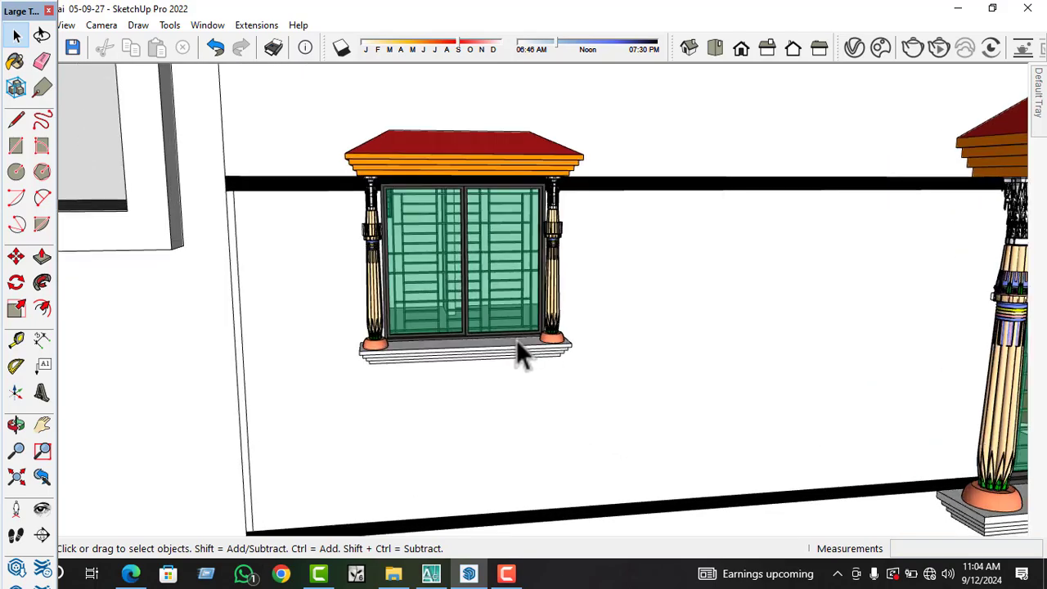
{"action": "scroll", "coordinate": [516, 344], "scroll_direction": "up", "scroll_amount": 1}
{"action": "left_click", "coordinate": [509, 355]}
{"action": "middle_click_drag", "start_coordinate": [498, 362], "coordinate": [446, 368]}
{"action": "left_click", "coordinate": [16, 309]}
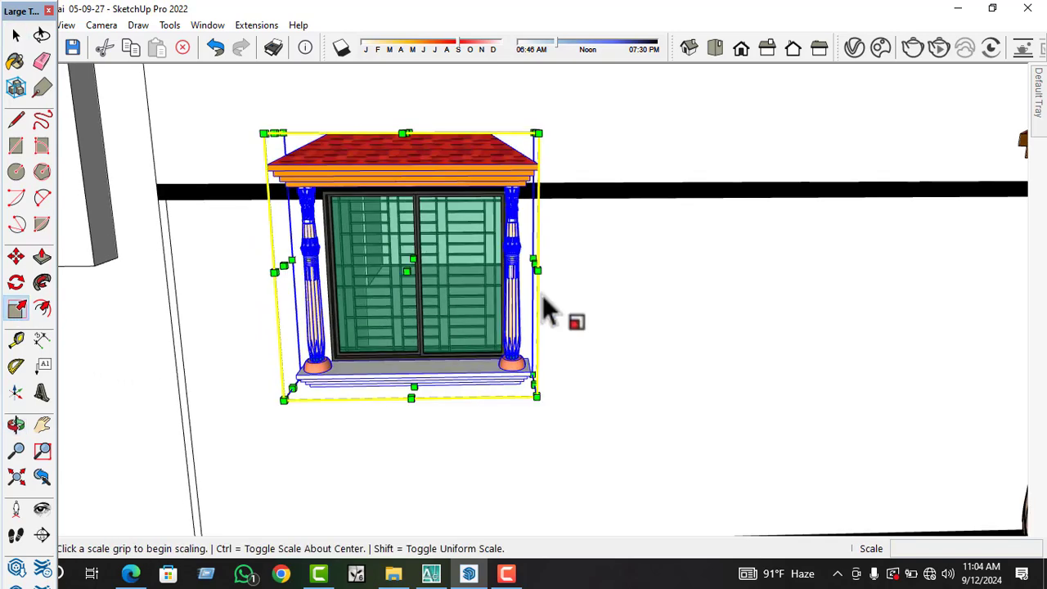
{"action": "scroll", "coordinate": [544, 294], "scroll_direction": "up", "scroll_amount": 2}
{"action": "left_click", "coordinate": [534, 259]}
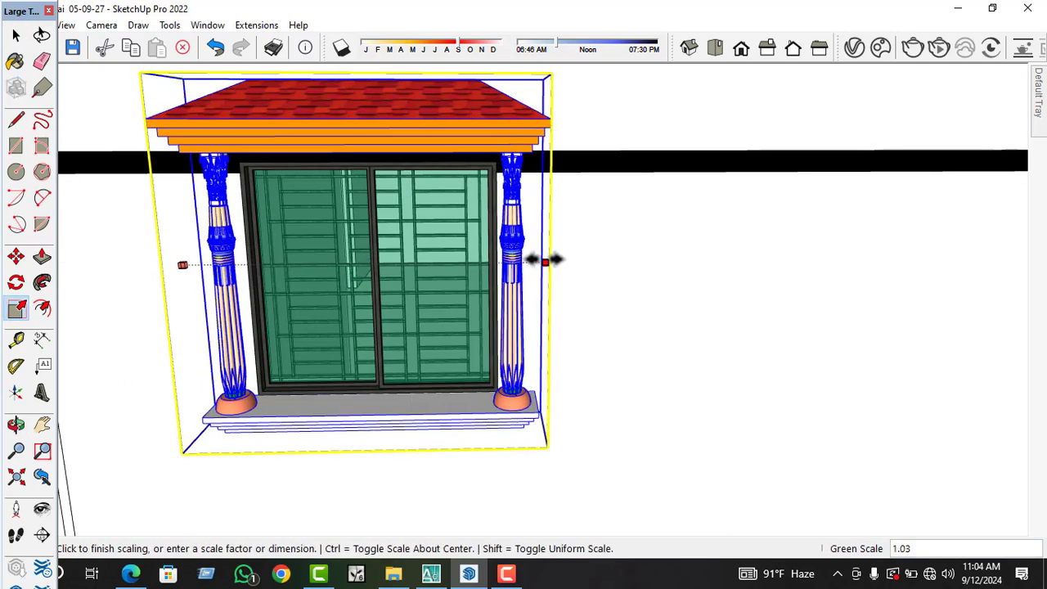
{"action": "left_click", "coordinate": [545, 260]}
{"action": "key", "text": "space"}
{"action": "middle_click_drag", "start_coordinate": [456, 417], "coordinate": [480, 393]}
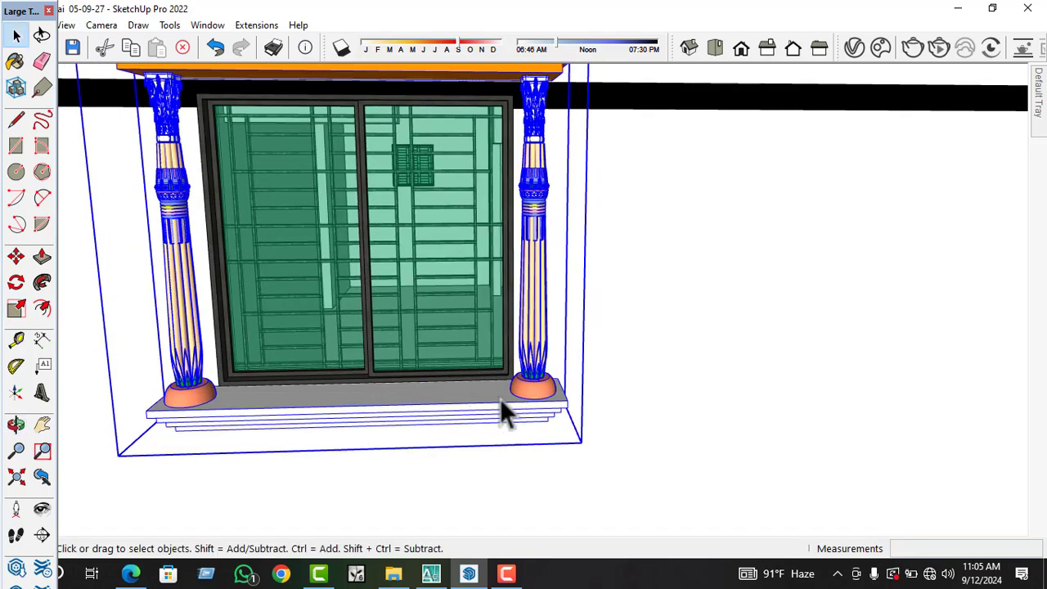
- Copy the large window surround to the unframed window beyond the tall windows, aligning it by the frames' bottom-centre points
{"action": "scroll", "coordinate": [483, 393], "scroll_direction": "down", "scroll_amount": 4}
{"action": "scroll", "coordinate": [471, 360], "scroll_direction": "down", "scroll_amount": 5}
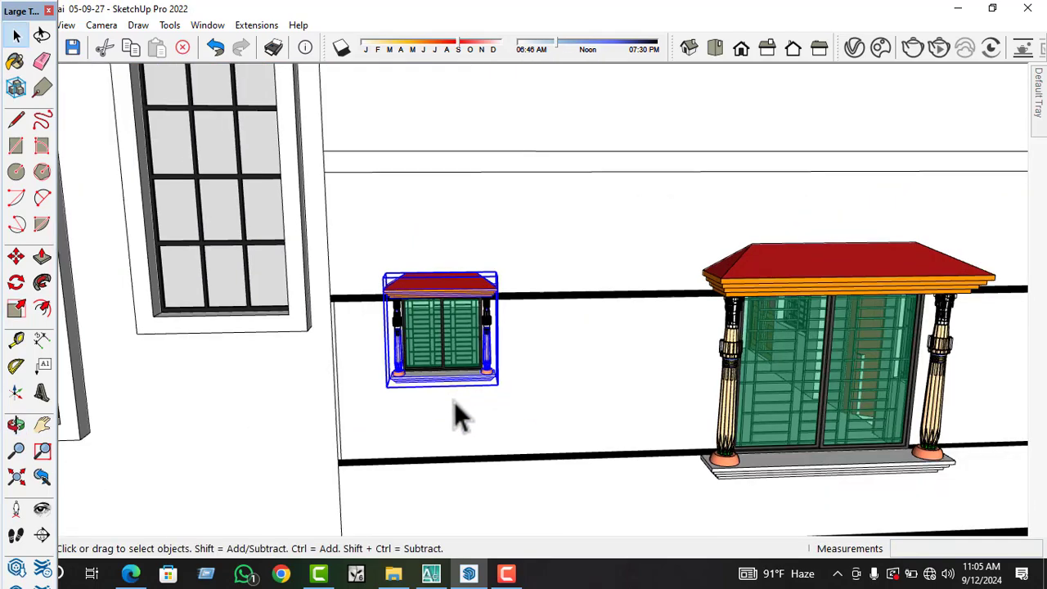
{"action": "middle_click_drag", "start_coordinate": [454, 402], "coordinate": [437, 375]}
{"action": "scroll", "coordinate": [444, 425], "scroll_direction": "down", "scroll_amount": 4}
{"action": "middle_click_drag", "start_coordinate": [450, 434], "coordinate": [590, 196]}
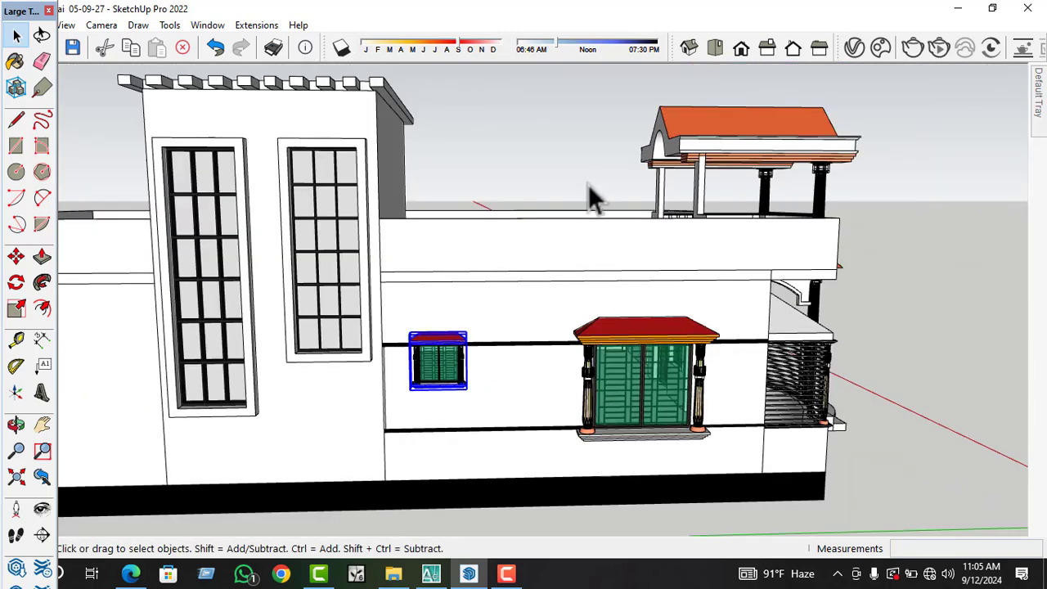
{"action": "left_click", "coordinate": [658, 313]}
{"action": "left_click", "coordinate": [683, 355]}
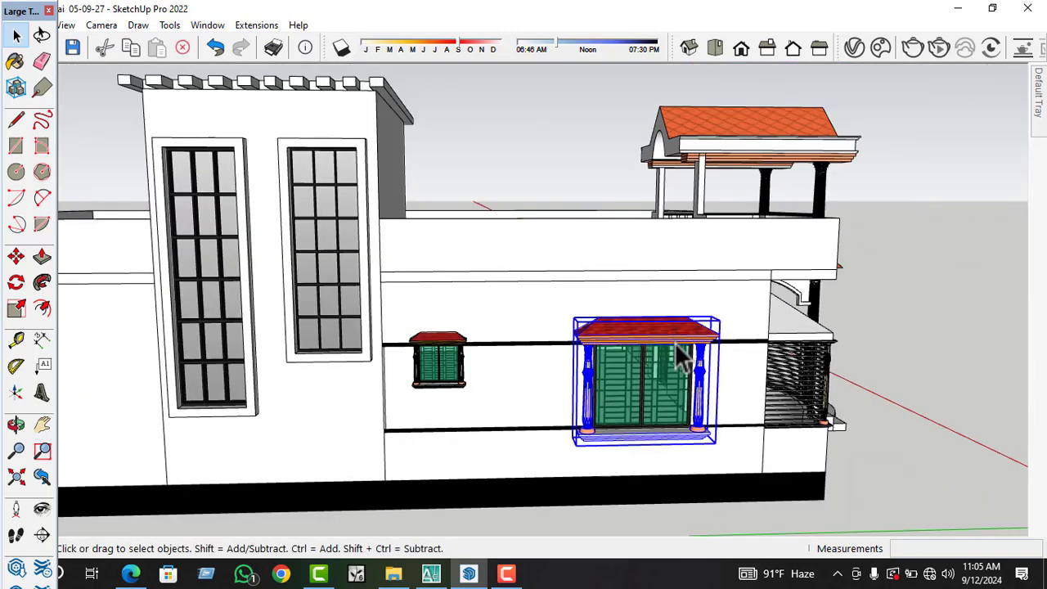
{"action": "key", "text": "m"}
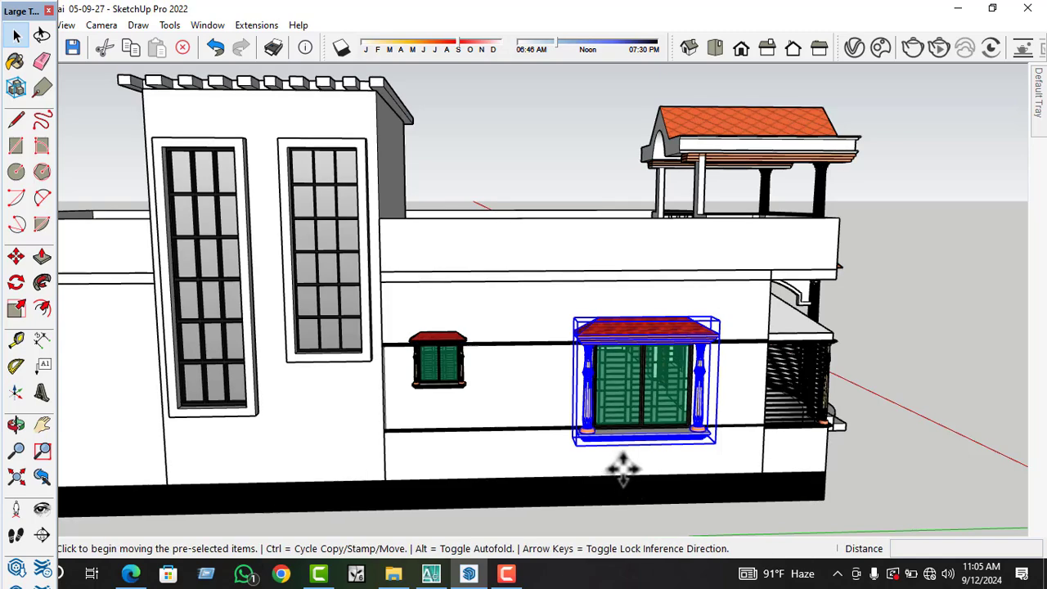
{"action": "scroll", "coordinate": [660, 478], "scroll_direction": "up", "scroll_amount": 2}
{"action": "scroll", "coordinate": [664, 434], "scroll_direction": "up", "scroll_amount": 1}
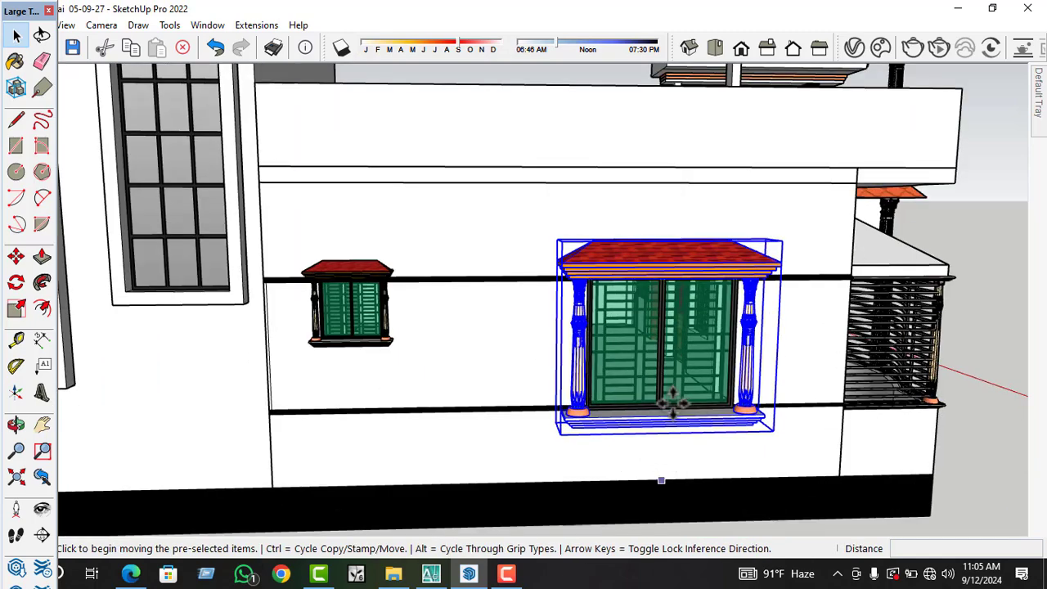
{"action": "scroll", "coordinate": [671, 399], "scroll_direction": "up", "scroll_amount": 5}
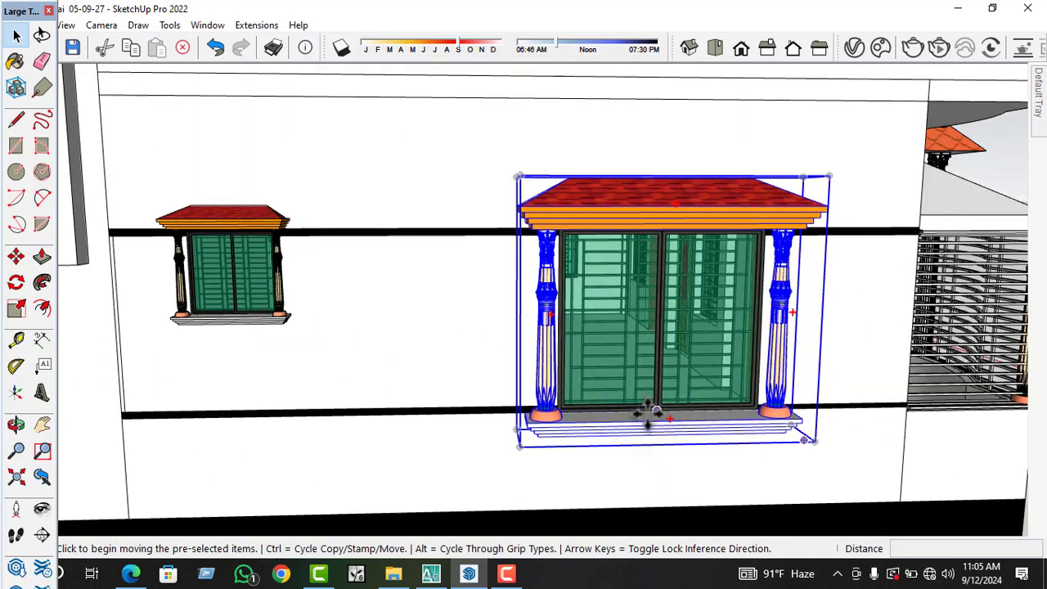
{"action": "scroll", "coordinate": [663, 400], "scroll_direction": "up", "scroll_amount": 6}
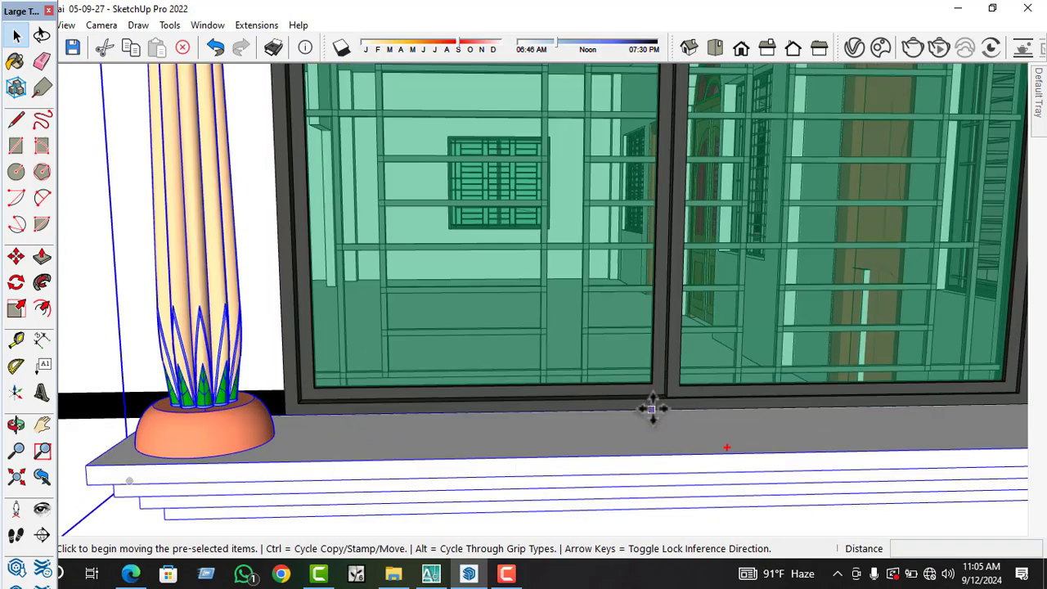
{"action": "scroll", "coordinate": [674, 392], "scroll_direction": "up", "scroll_amount": 3}
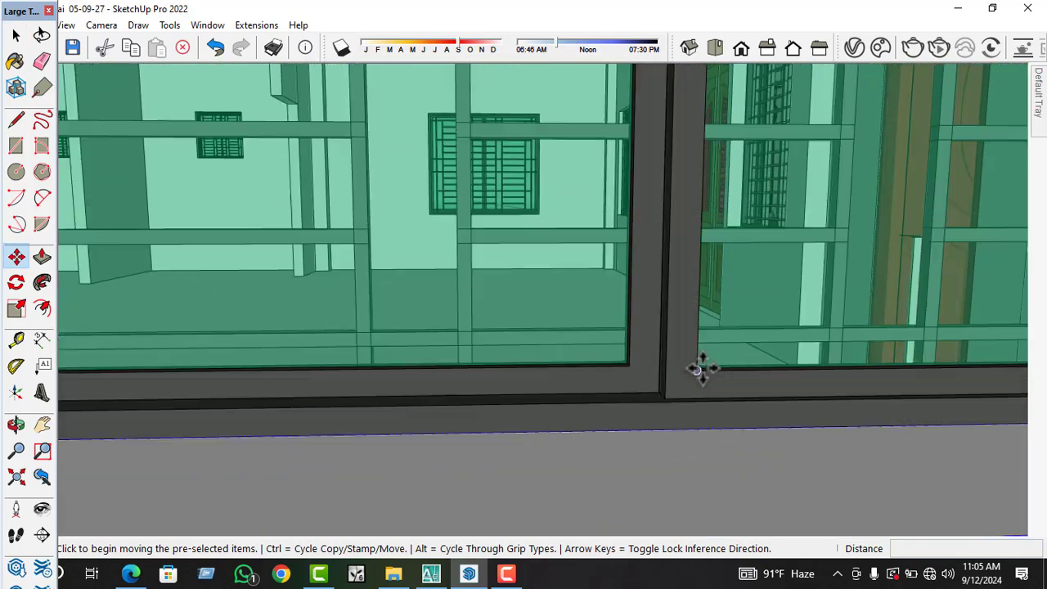
{"action": "left_click", "coordinate": [659, 399]}
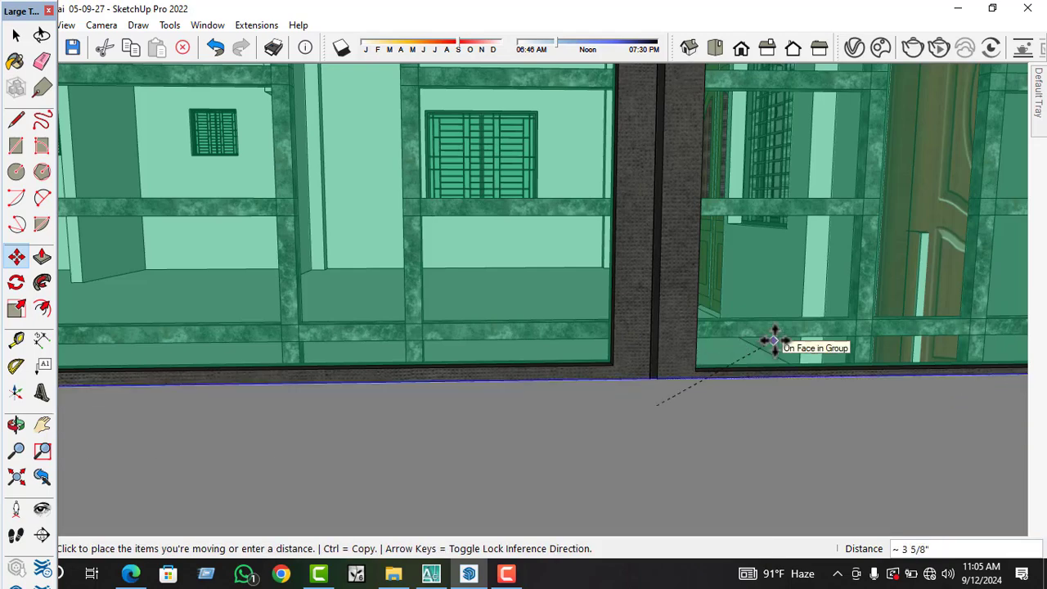
{"action": "key", "text": "ctrl"}
{"action": "scroll", "coordinate": [683, 378], "scroll_direction": "down", "scroll_amount": 5}
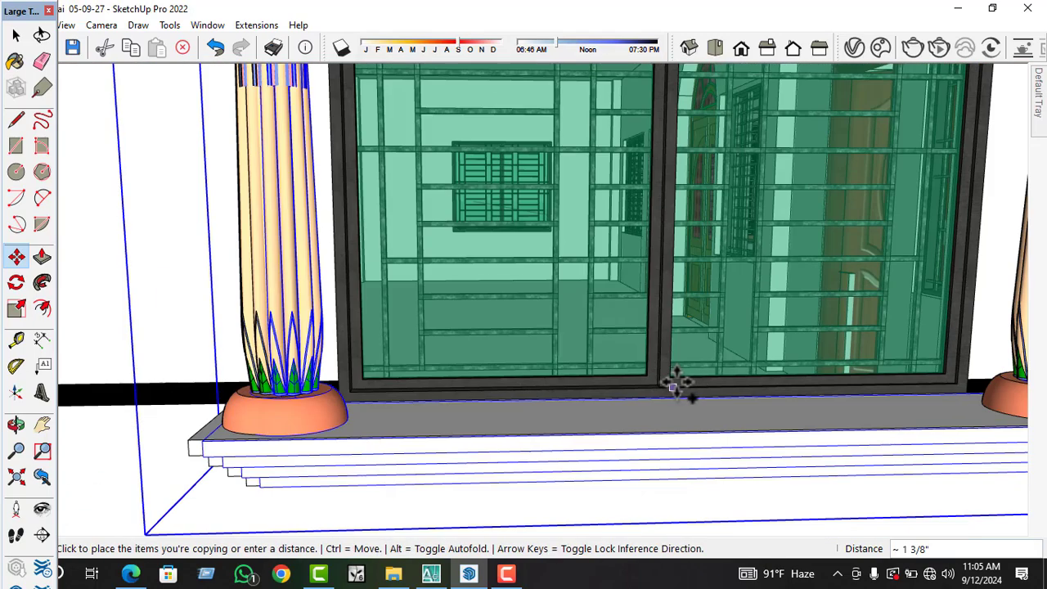
{"action": "scroll", "coordinate": [678, 384], "scroll_direction": "down", "scroll_amount": 6}
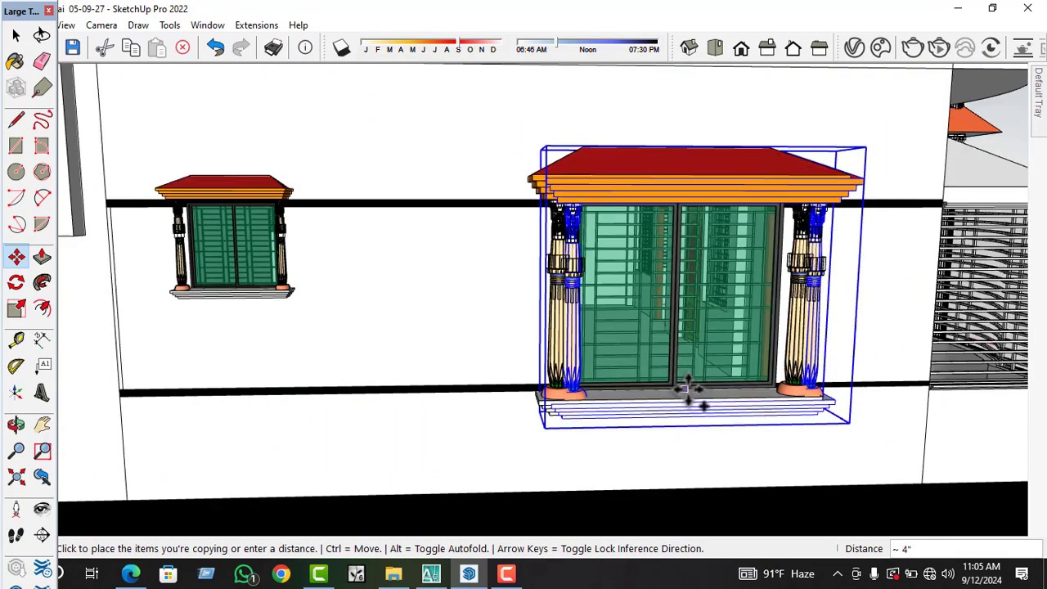
{"action": "scroll", "coordinate": [694, 398], "scroll_direction": "down", "scroll_amount": 4}
{"action": "scroll", "coordinate": [714, 401], "scroll_direction": "down", "scroll_amount": 3}
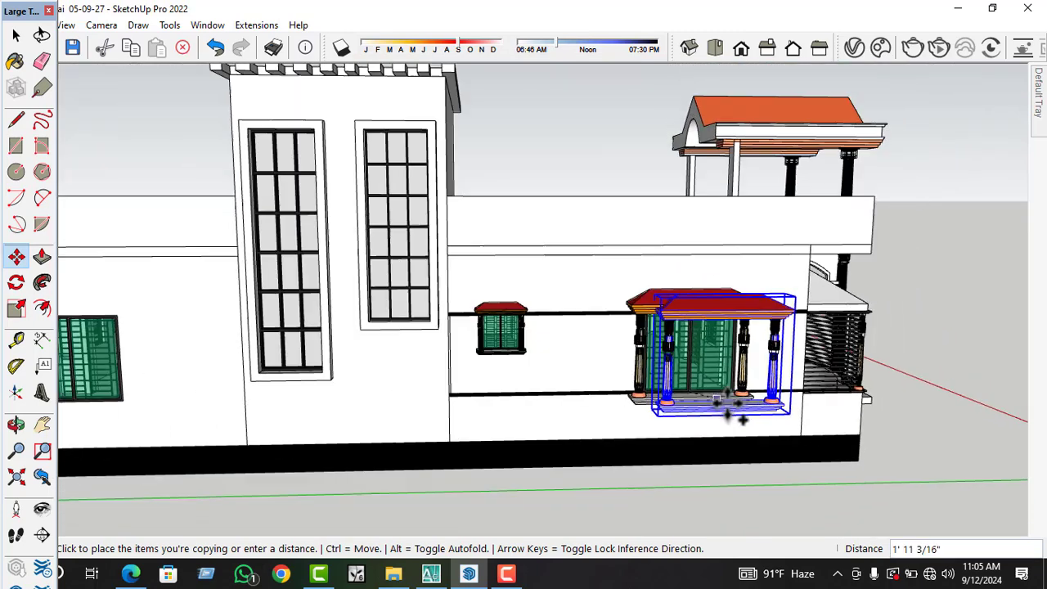
{"action": "scroll", "coordinate": [797, 417], "scroll_direction": "down", "scroll_amount": 8}
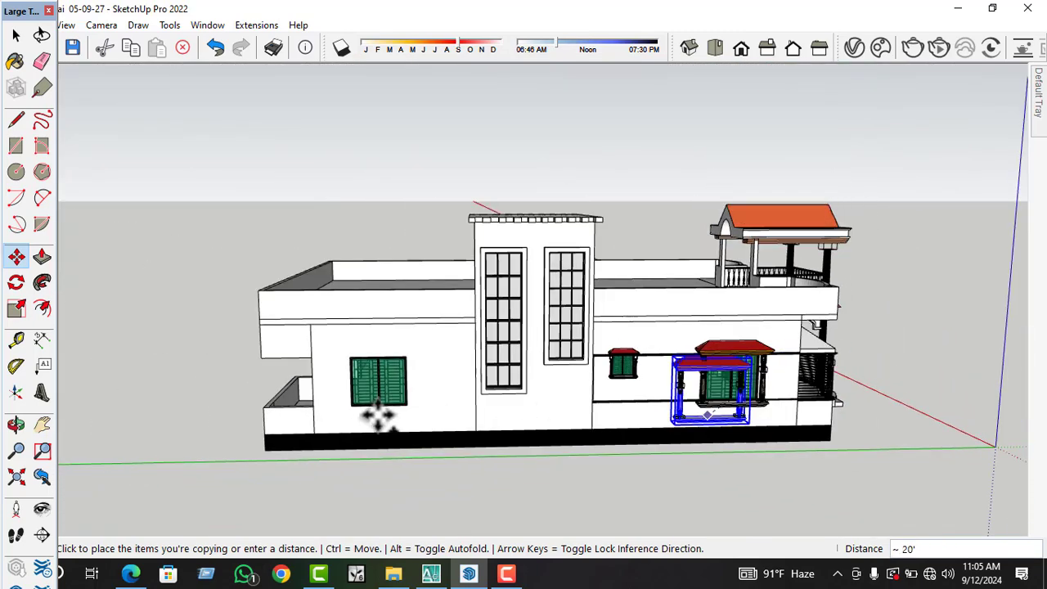
{"action": "scroll", "coordinate": [434, 406], "scroll_direction": "up", "scroll_amount": 10}
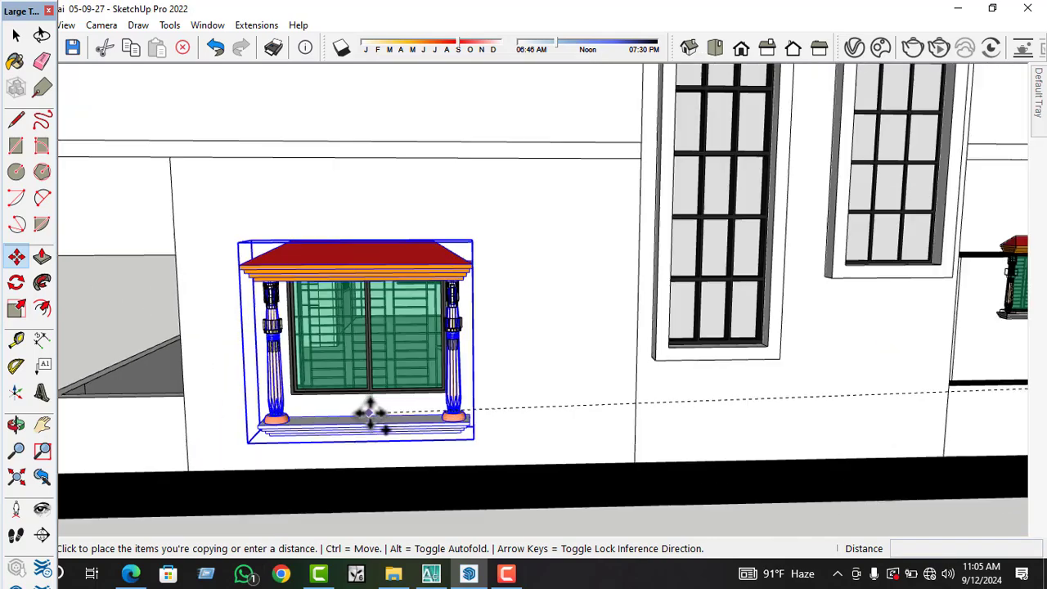
{"action": "scroll", "coordinate": [370, 407], "scroll_direction": "up", "scroll_amount": 10}
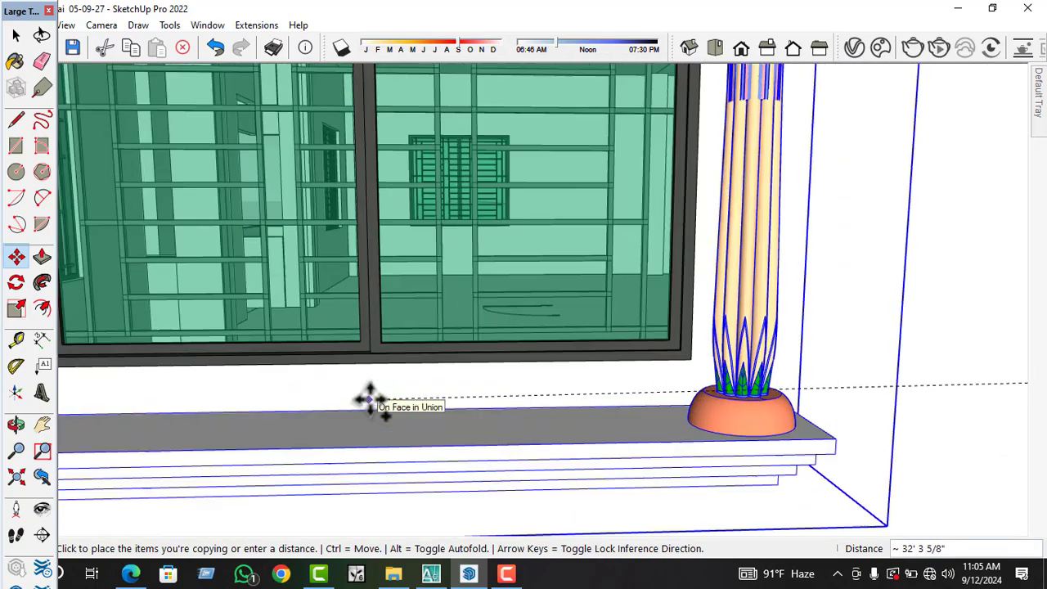
{"action": "scroll", "coordinate": [368, 386], "scroll_direction": "up", "scroll_amount": 10}
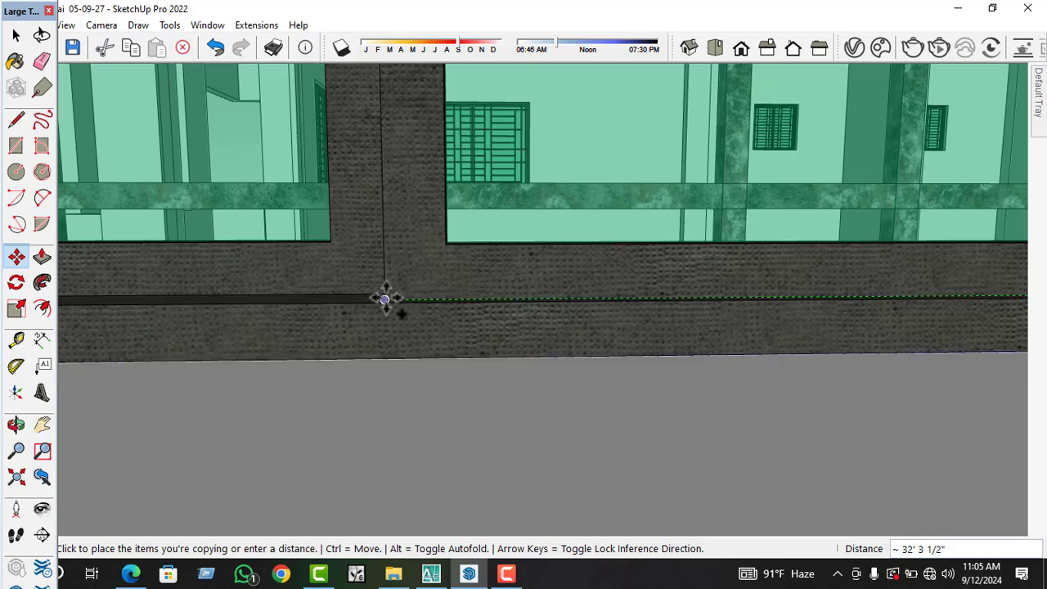
{"action": "left_click", "coordinate": [384, 300]}
{"action": "key", "text": "space"}
- Examine the copied surround's fit and the three window surrounds together along the side wall
{"action": "scroll", "coordinate": [472, 343], "scroll_direction": "down", "scroll_amount": 8}
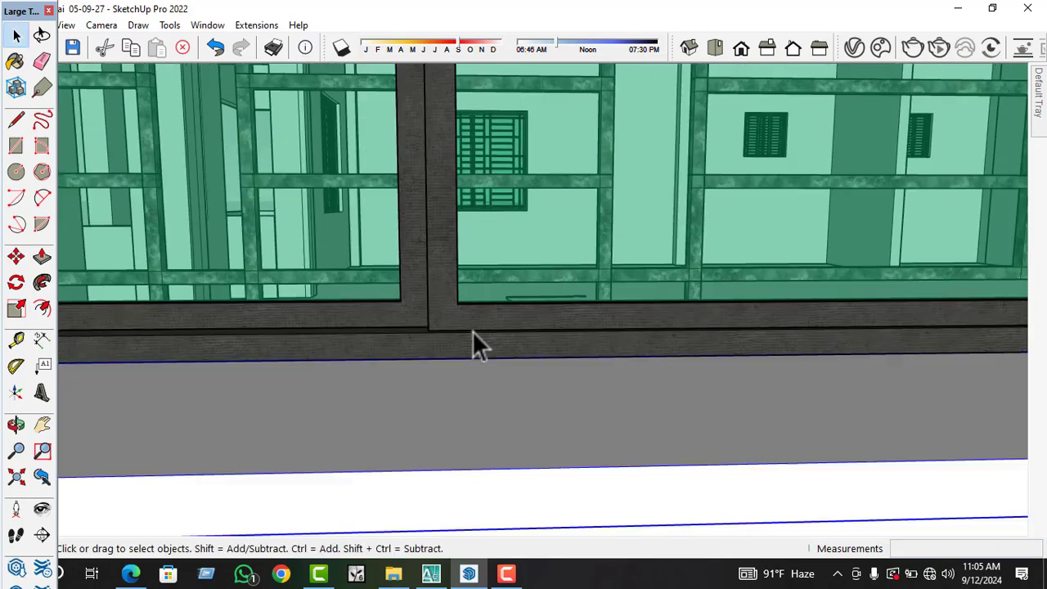
{"action": "scroll", "coordinate": [490, 397], "scroll_direction": "down", "scroll_amount": 10}
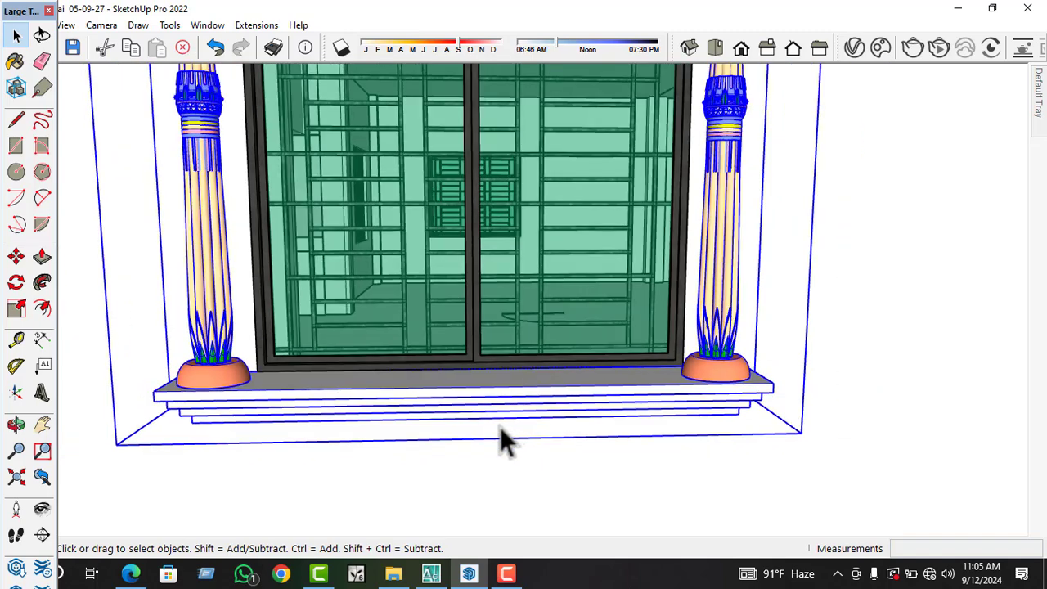
{"action": "scroll", "coordinate": [463, 442], "scroll_direction": "down", "scroll_amount": 6}
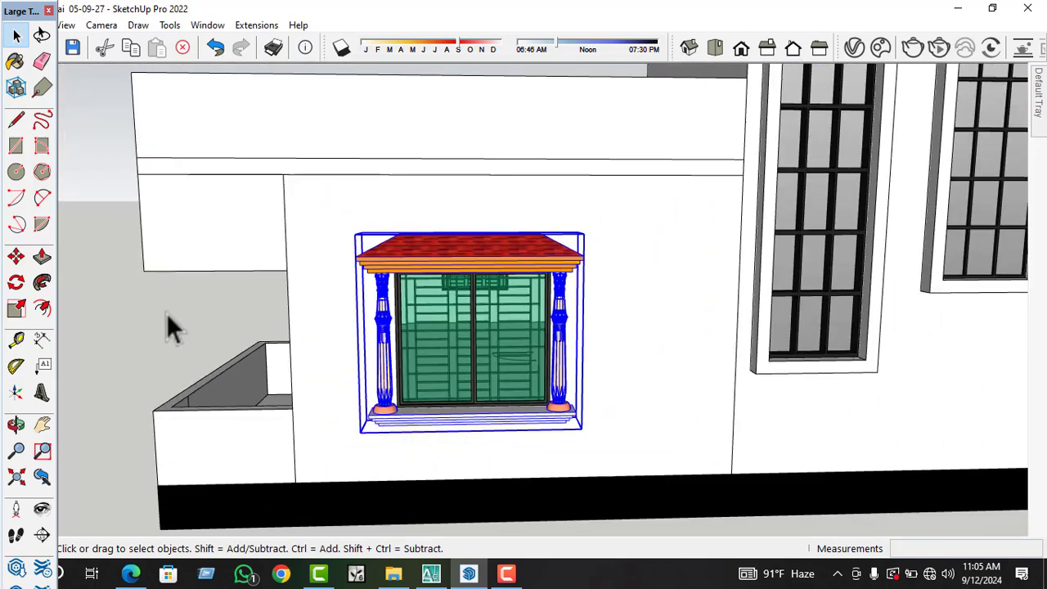
{"action": "left_click", "coordinate": [167, 327]}
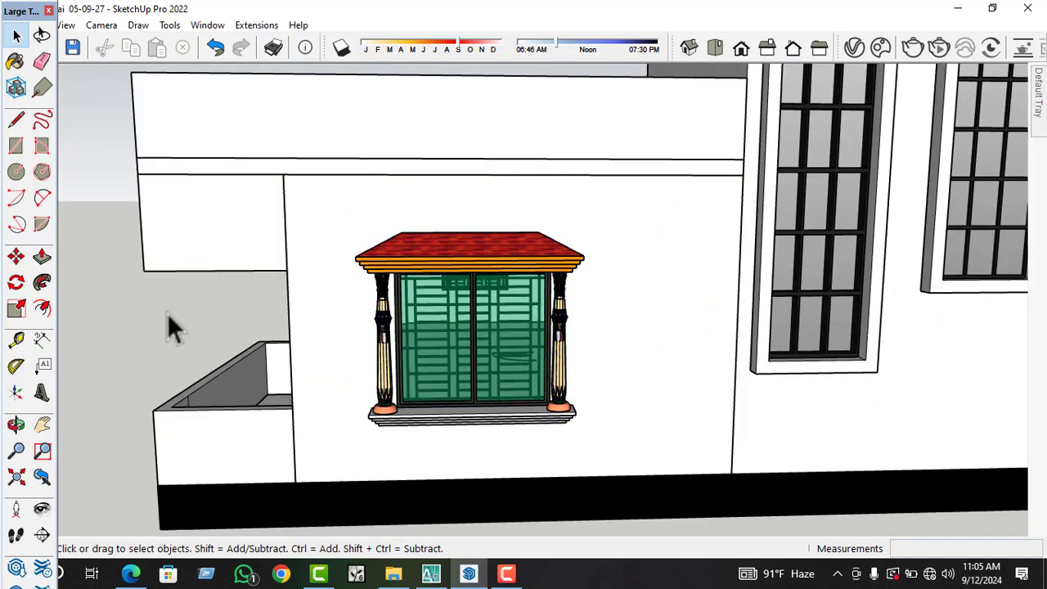
{"action": "scroll", "coordinate": [421, 415], "scroll_direction": "down", "scroll_amount": 1}
{"action": "scroll", "coordinate": [420, 416], "scroll_direction": "down", "scroll_amount": 3}
{"action": "middle_click_drag", "start_coordinate": [413, 419], "coordinate": [376, 382]}
{"action": "scroll", "coordinate": [450, 430], "scroll_direction": "down", "scroll_amount": 6}
{"action": "middle_click_drag", "start_coordinate": [554, 420], "coordinate": [524, 403]}
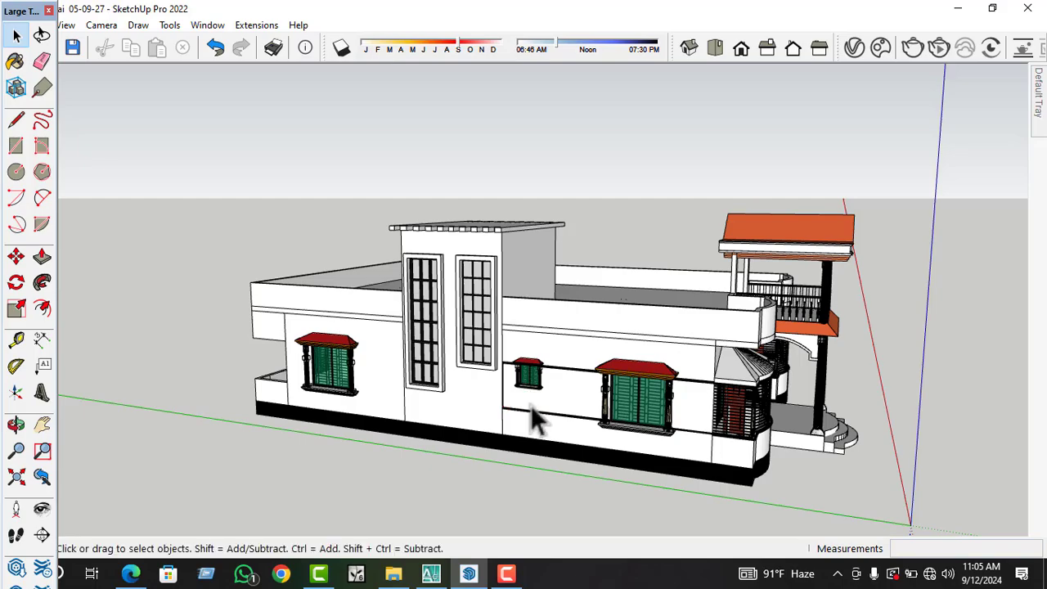
{"action": "mouse_move", "coordinate": [483, 437]}
{"action": "middle_mouse_down"}
{"action": "mouse_move", "coordinate": [542, 415]}
{"action": "mouse_move", "coordinate": [484, 421]}
{"action": "middle_mouse_up"}
{"action": "scroll", "coordinate": [760, 437], "scroll_direction": "up", "scroll_amount": 3}
{"action": "scroll", "coordinate": [654, 456], "scroll_direction": "up", "scroll_amount": 10}
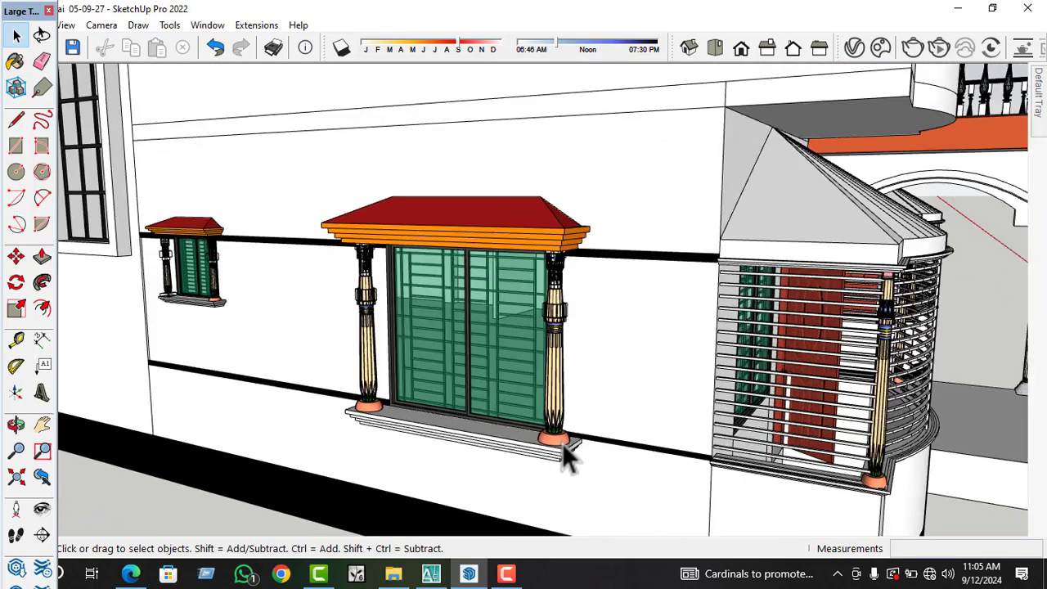
{"action": "middle_click_drag", "start_coordinate": [567, 456], "coordinate": [625, 449]}
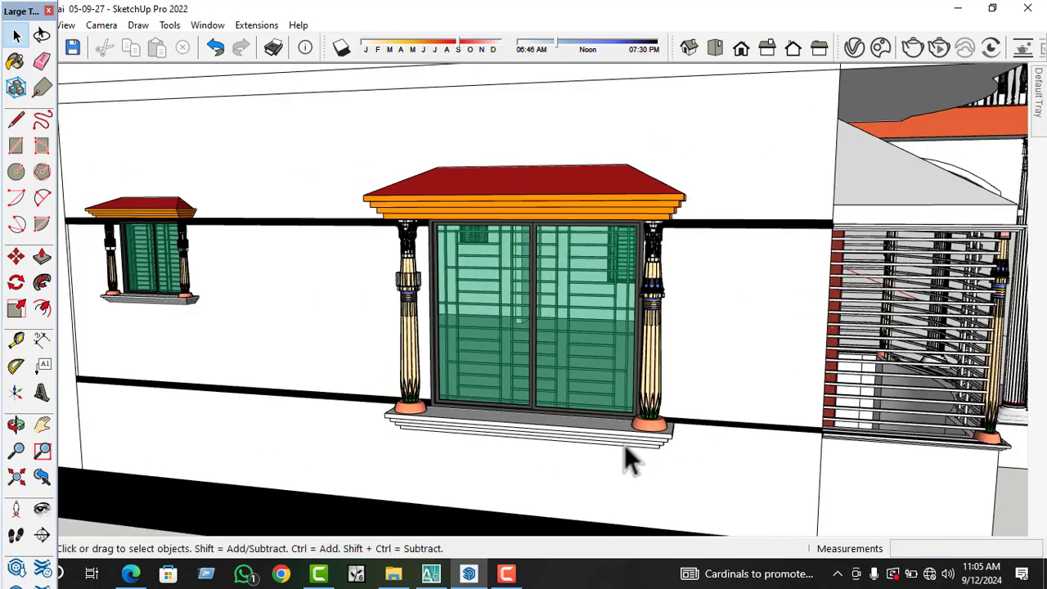
{"action": "left_click", "coordinate": [625, 436]}
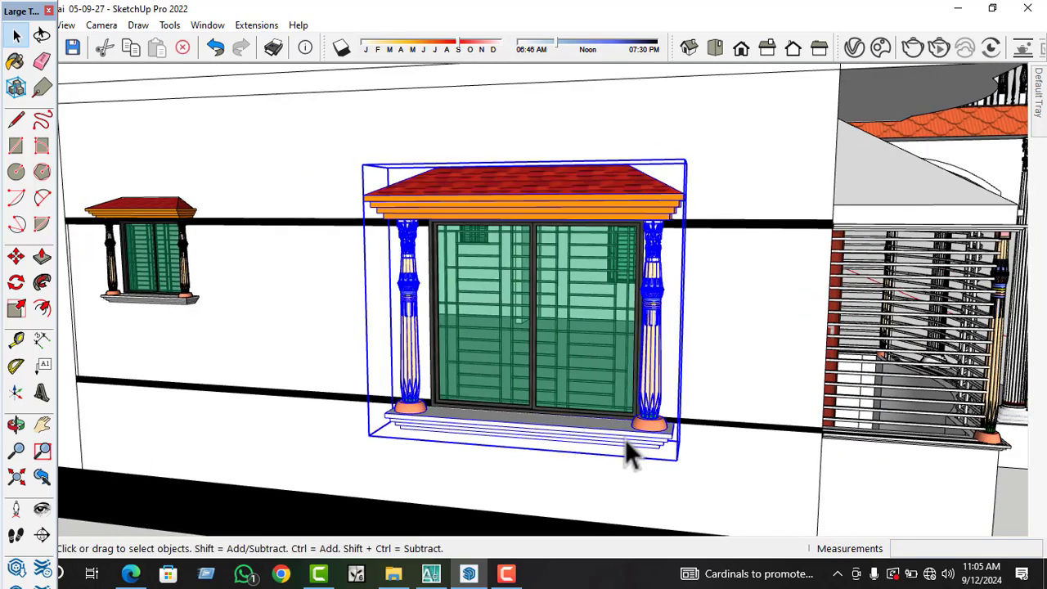
{"action": "key", "text": "m"}
{"action": "scroll", "coordinate": [524, 414], "scroll_direction": "up", "scroll_amount": 1}
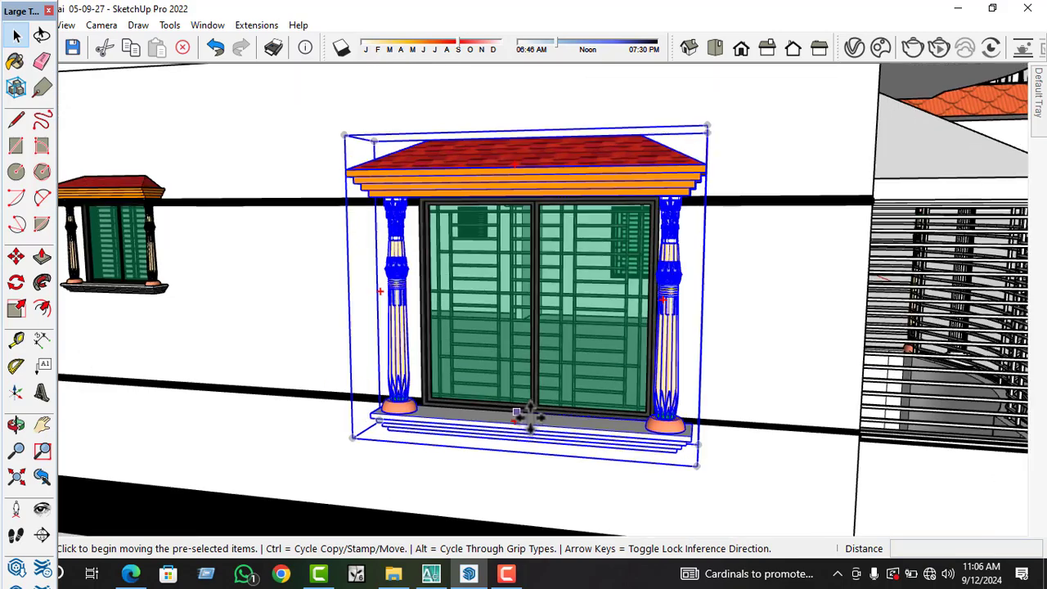
{"action": "scroll", "coordinate": [536, 411], "scroll_direction": "up", "scroll_amount": 5}
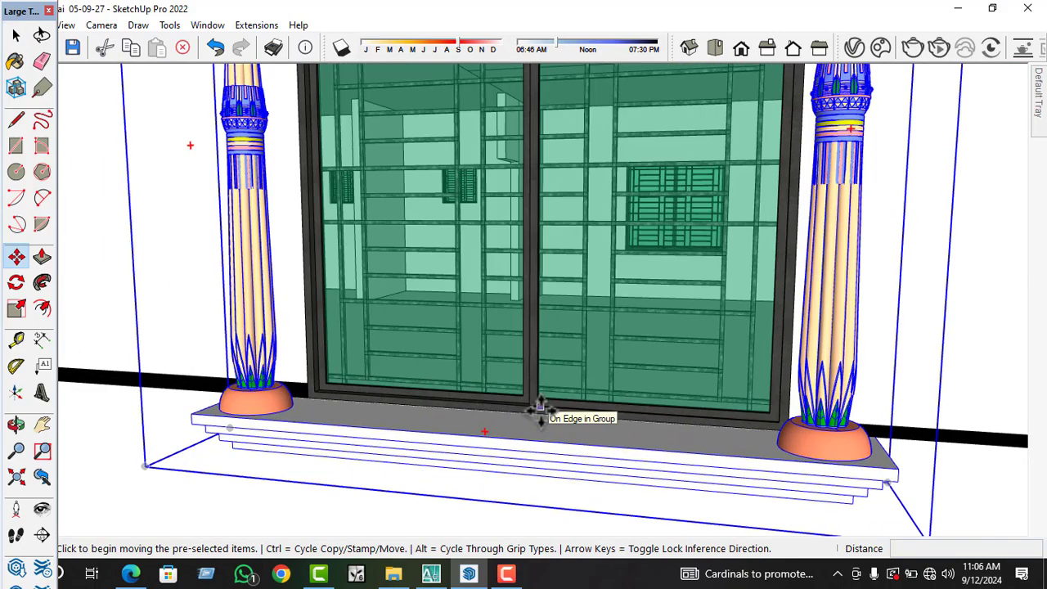
{"action": "middle_click_drag", "start_coordinate": [550, 413], "coordinate": [649, 485]}
{"action": "key", "text": "space"}
- Measure the distance from the large window frame's lower corner to the adjacent end of the surround's sill
{"action": "left_click", "coordinate": [278, 391]}
{"action": "key", "text": "t"}
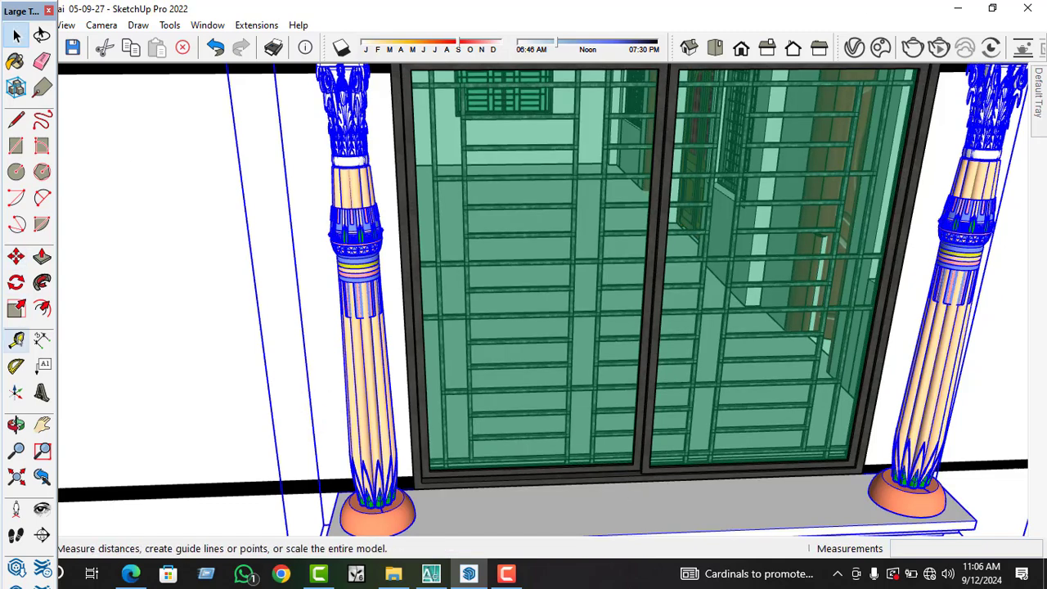
{"action": "scroll", "coordinate": [432, 462], "scroll_direction": "up", "scroll_amount": 4}
{"action": "left_click", "coordinate": [409, 489]}
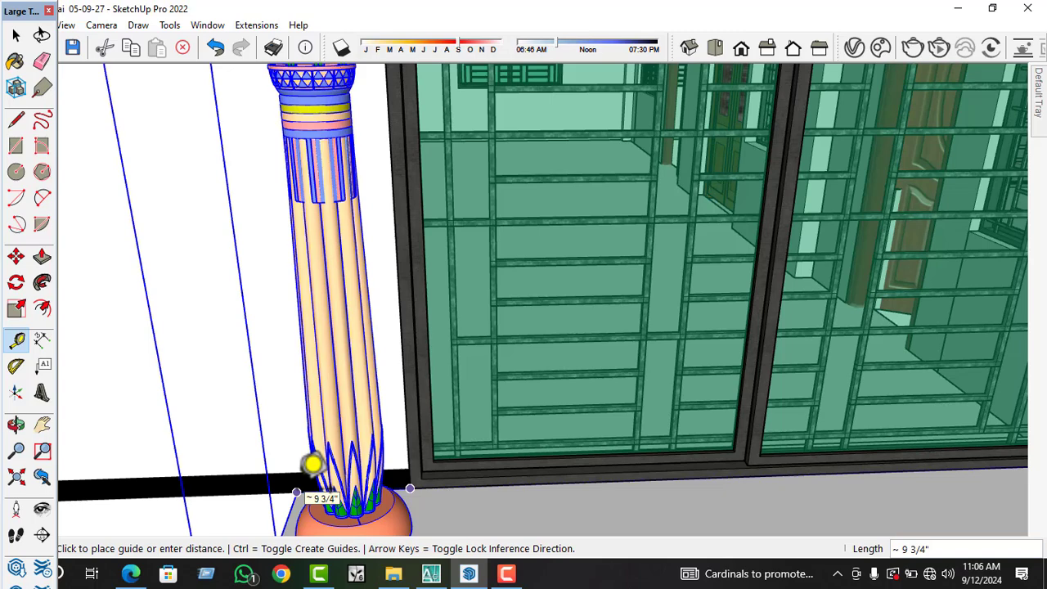
{"action": "scroll", "coordinate": [314, 463], "scroll_direction": "down", "scroll_amount": 3}
{"action": "key", "text": "space"}
{"action": "scroll", "coordinate": [347, 438], "scroll_direction": "down", "scroll_amount": 5}
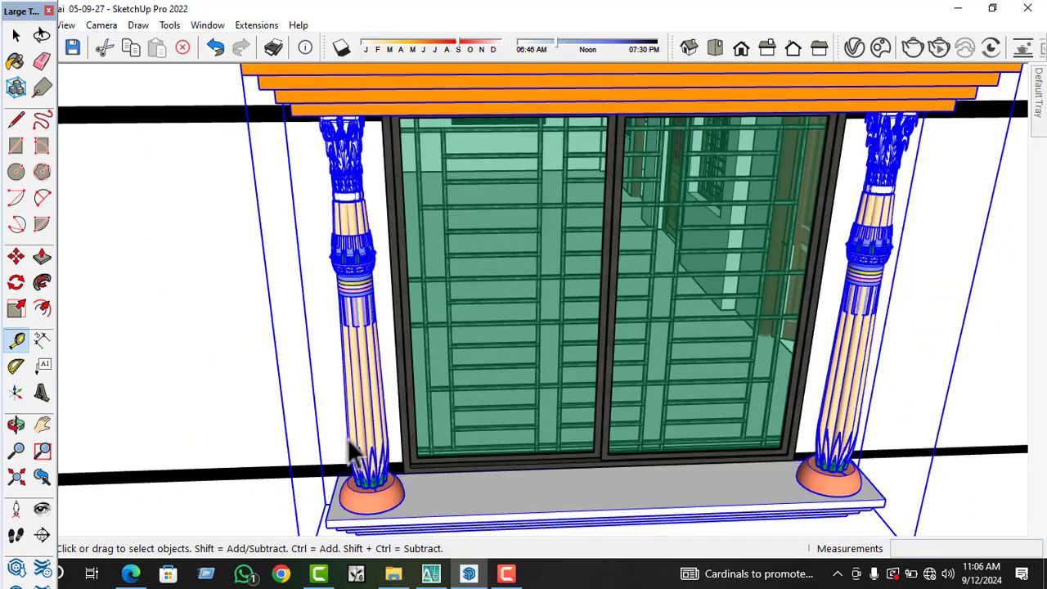
- Copy the large window surround across to the opposite side of the house, placing it in front of that side wall
{"action": "middle_click_drag", "start_coordinate": [643, 500], "coordinate": [455, 474]}
{"action": "key", "text": "m"}
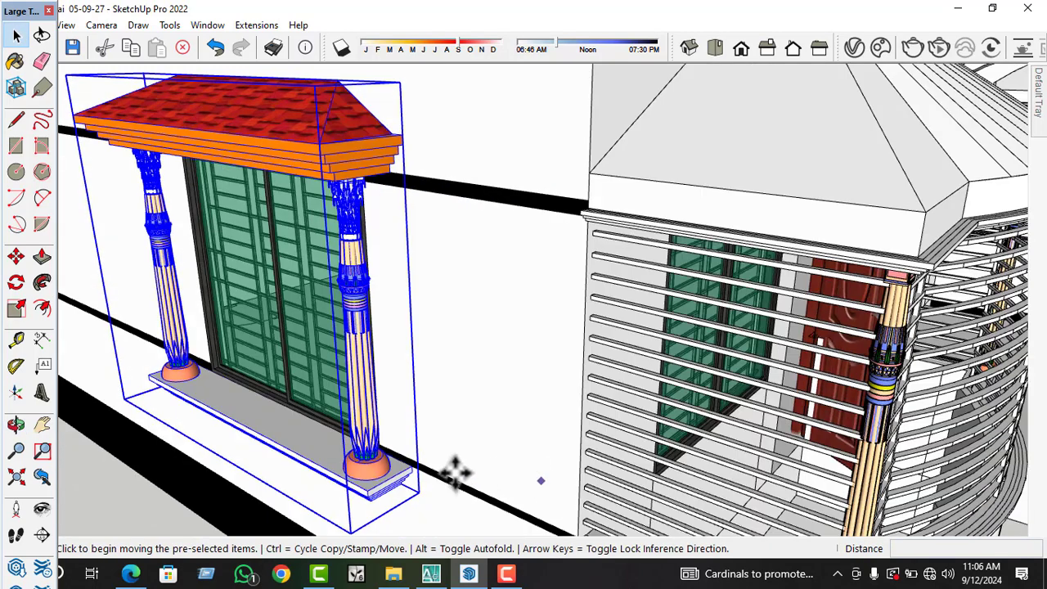
{"action": "left_click", "coordinate": [411, 465]}
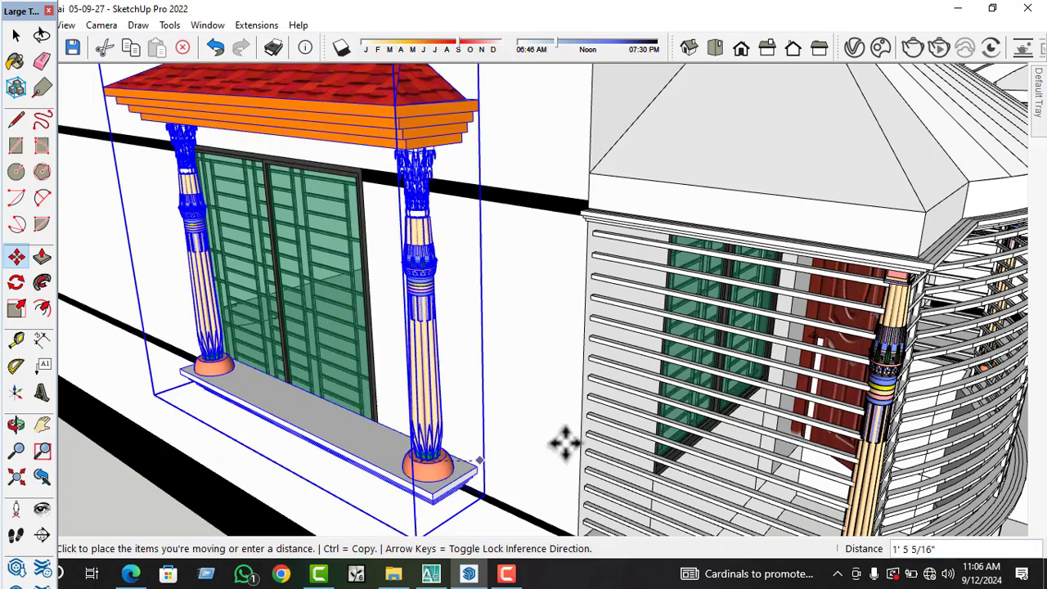
{"action": "key", "text": "ctrl"}
{"action": "scroll", "coordinate": [438, 481], "scroll_direction": "down", "scroll_amount": 1}
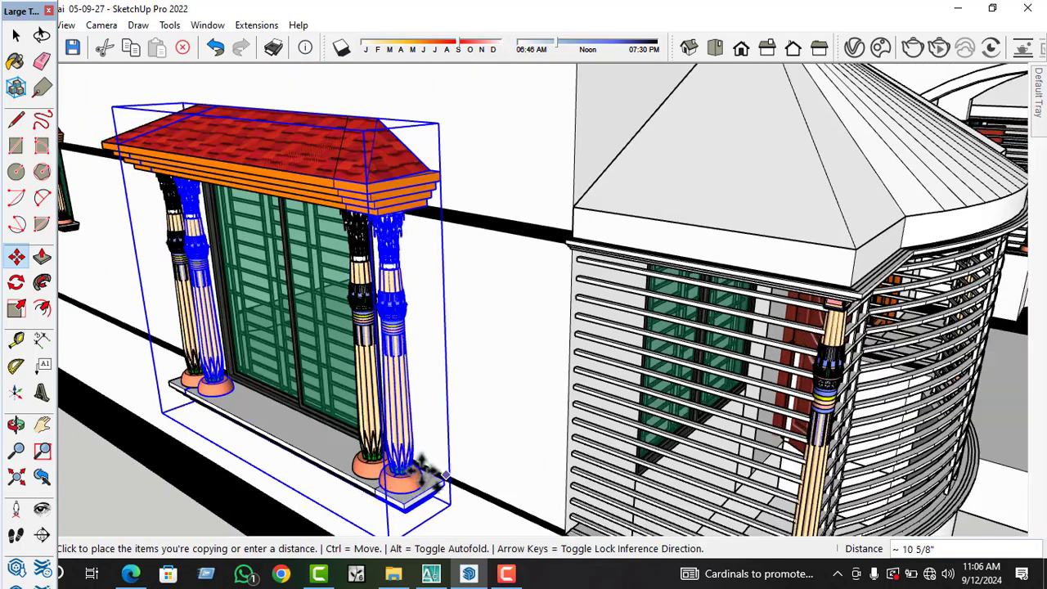
{"action": "middle_click_drag", "start_coordinate": [425, 470], "coordinate": [423, 476]}
{"action": "scroll", "coordinate": [413, 466], "scroll_direction": "down", "scroll_amount": 5}
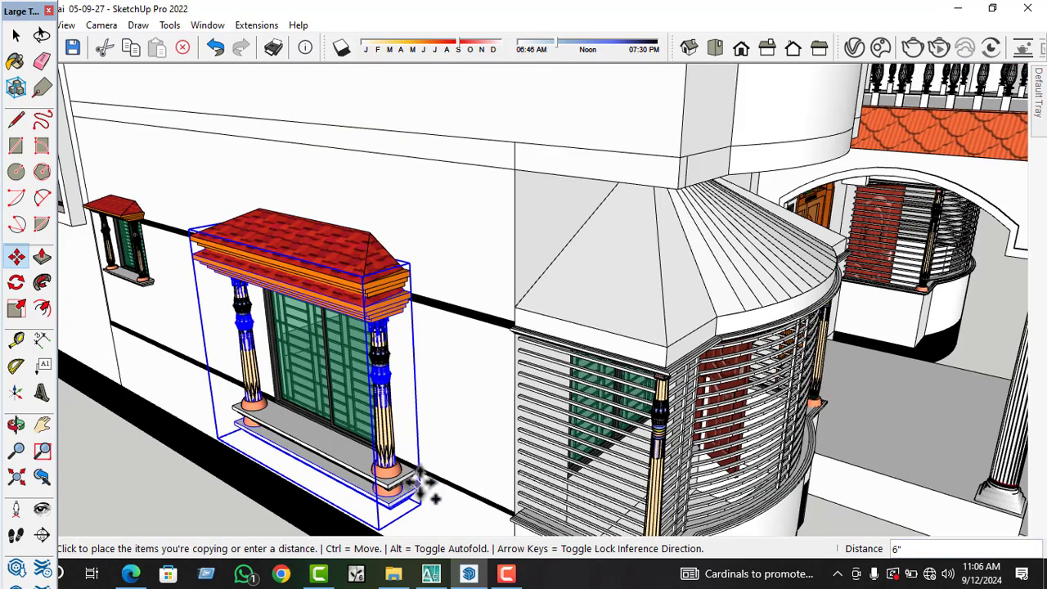
{"action": "scroll", "coordinate": [425, 486], "scroll_direction": "down", "scroll_amount": 4}
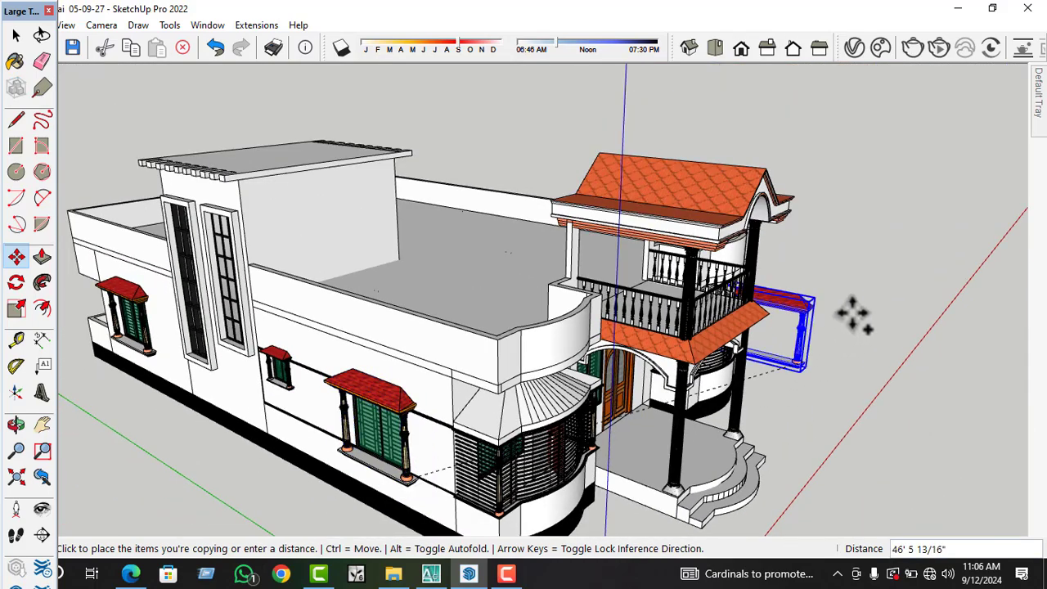
{"action": "middle_click_drag", "start_coordinate": [853, 316], "coordinate": [356, 331]}
{"action": "scroll", "coordinate": [611, 426], "scroll_direction": "up", "scroll_amount": 3}
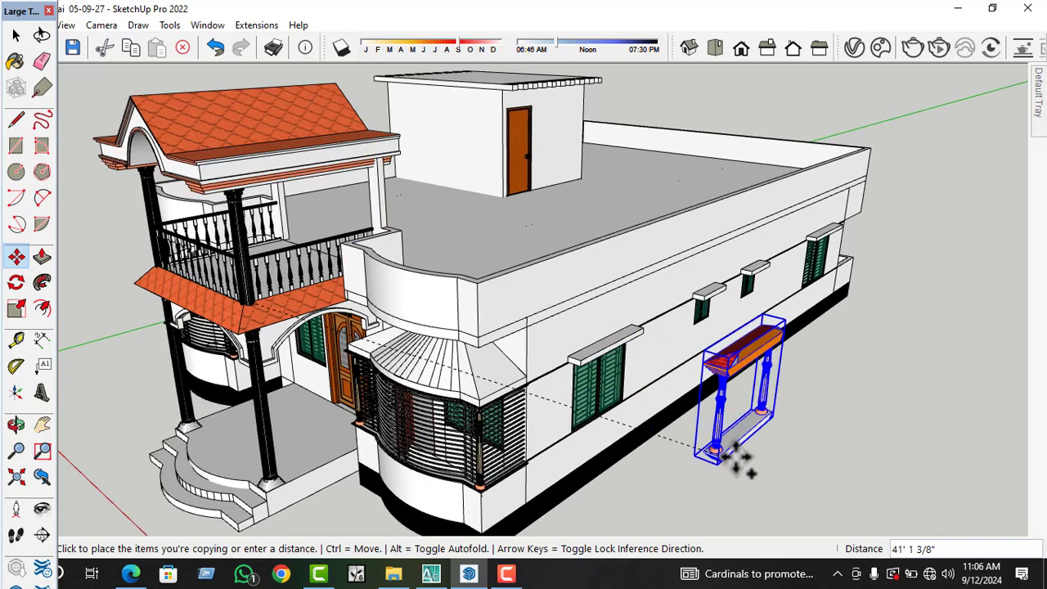
{"action": "left_click", "coordinate": [597, 381]}
{"action": "key", "text": "space"}
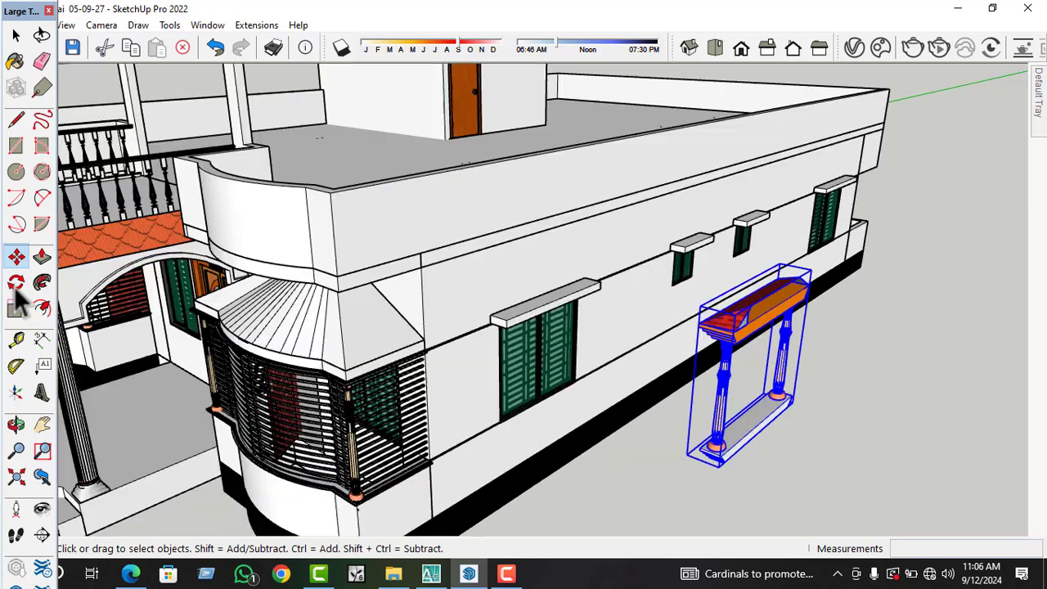
- Rotate the copied surround 180° horizontally so its back faces the opposite side wall
{"action": "left_click", "coordinate": [16, 283]}
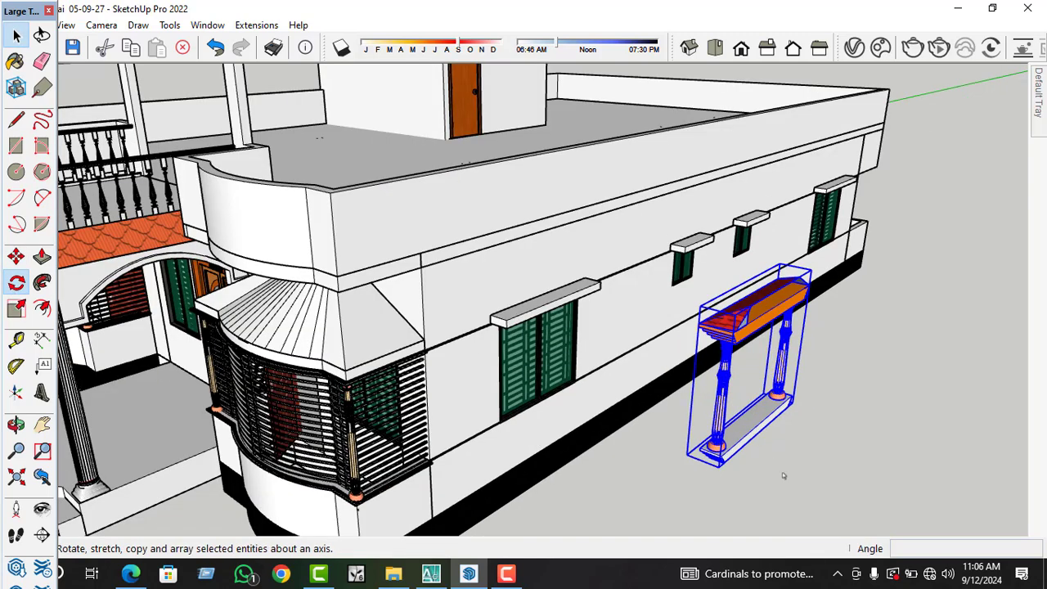
{"action": "left_click", "coordinate": [685, 485]}
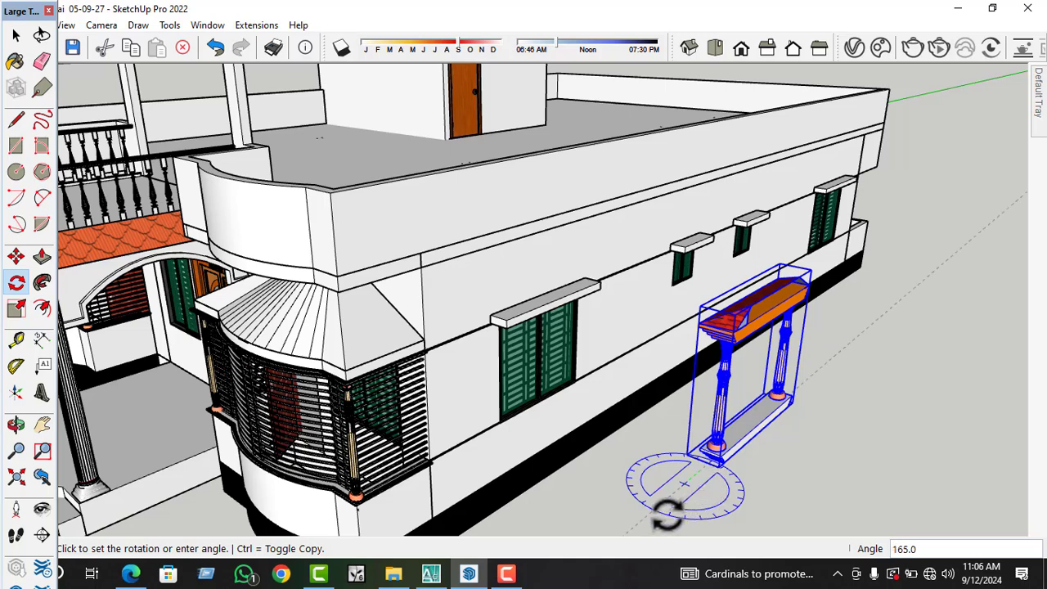
{"action": "left_click", "coordinate": [620, 526]}
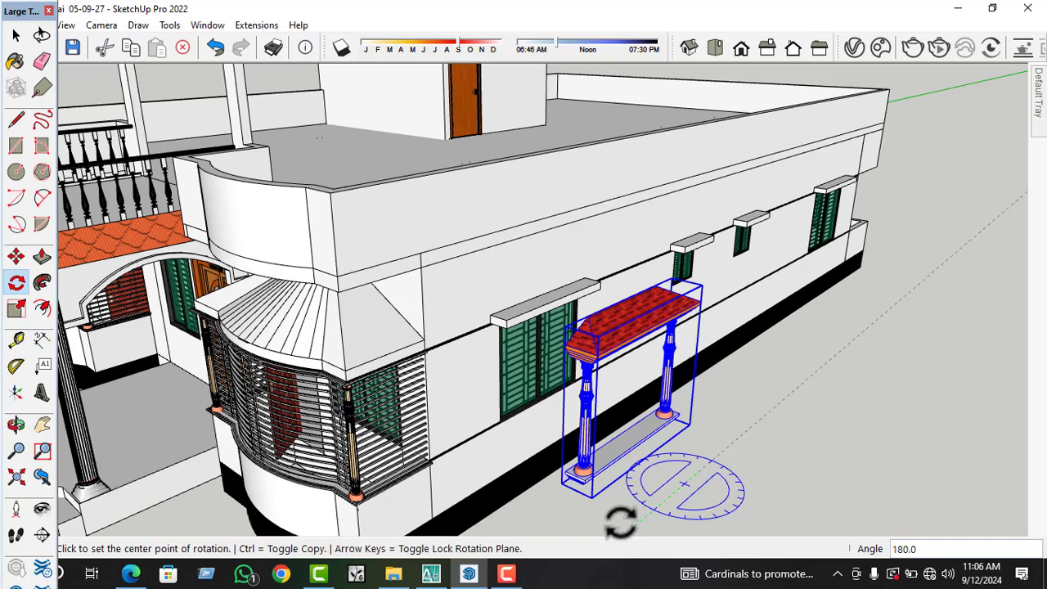
{"action": "key", "text": "space"}
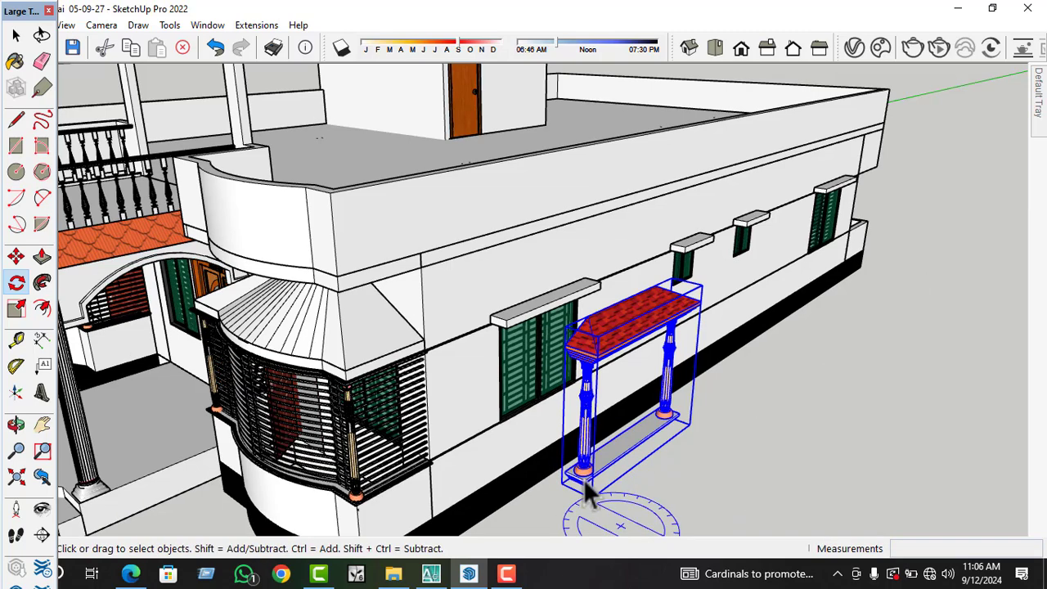
- Place a vertical guide 9 inches outside the large window frame's edge nearest the curved grille
{"action": "scroll", "coordinate": [586, 480], "scroll_direction": "up", "scroll_amount": 3}
{"action": "scroll", "coordinate": [476, 428], "scroll_direction": "up", "scroll_amount": 4}
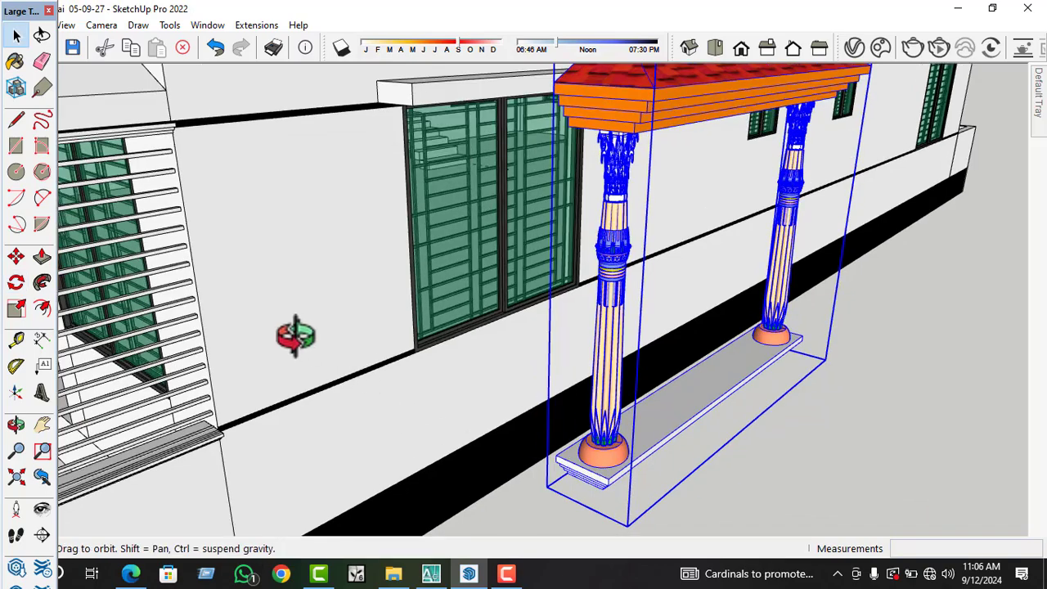
{"action": "middle_click_drag", "start_coordinate": [295, 335], "coordinate": [548, 489]}
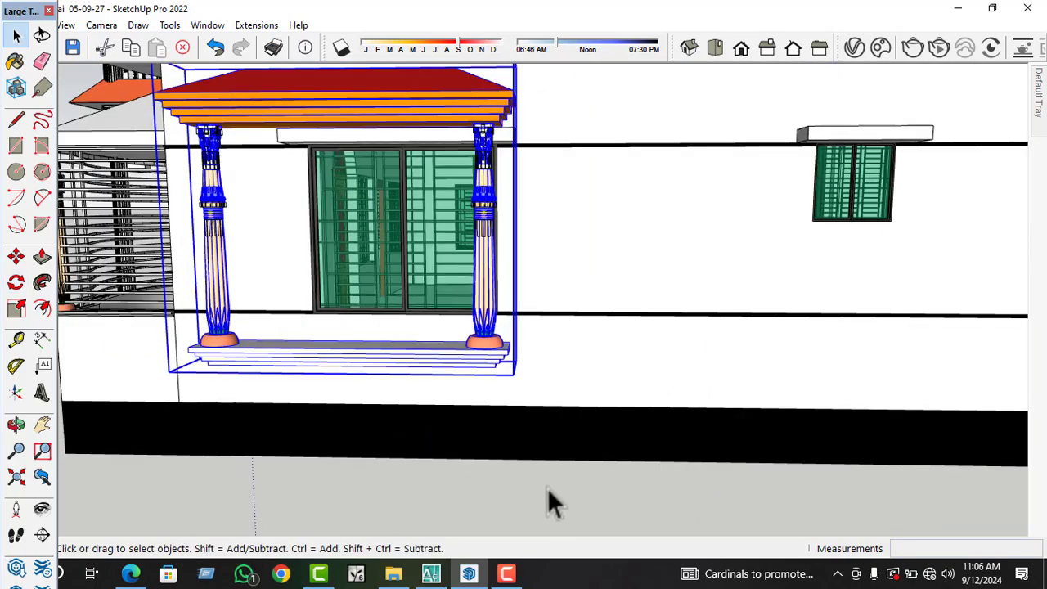
{"action": "scroll", "coordinate": [274, 80], "scroll_direction": "up", "scroll_amount": 2}
{"action": "scroll", "coordinate": [596, 491], "scroll_direction": "down", "scroll_amount": 2}
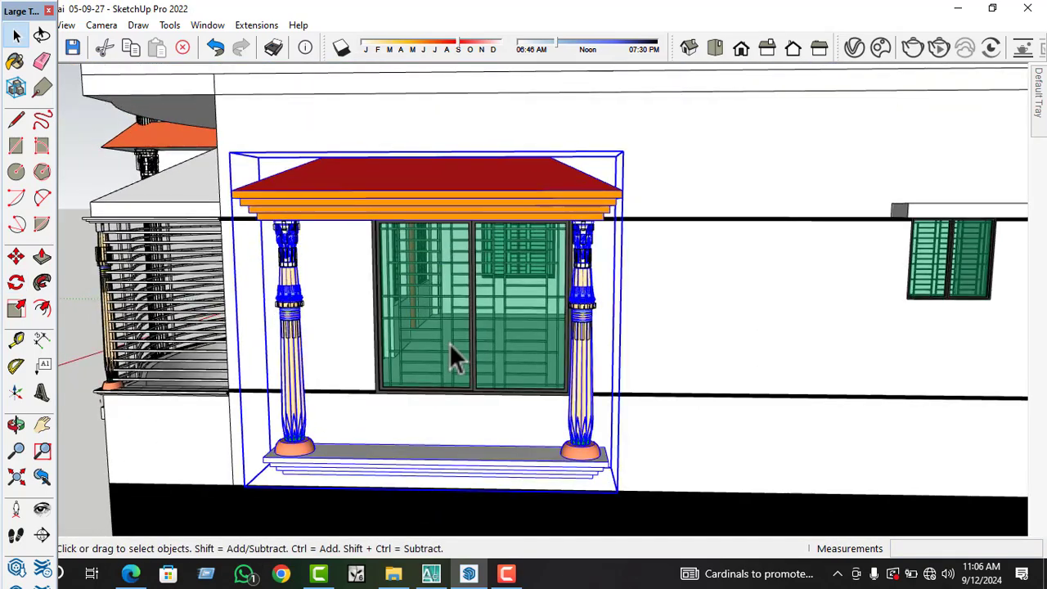
{"action": "scroll", "coordinate": [463, 292], "scroll_direction": "up", "scroll_amount": 3}
{"action": "middle_click_drag", "start_coordinate": [463, 292], "coordinate": [491, 283]}
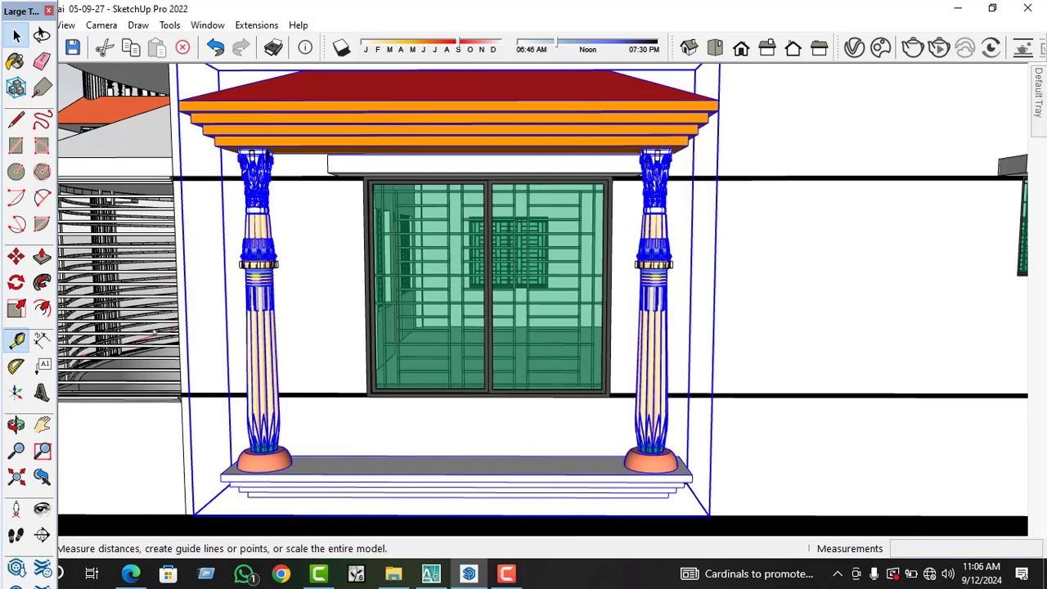
{"action": "left_click", "coordinate": [366, 322]}
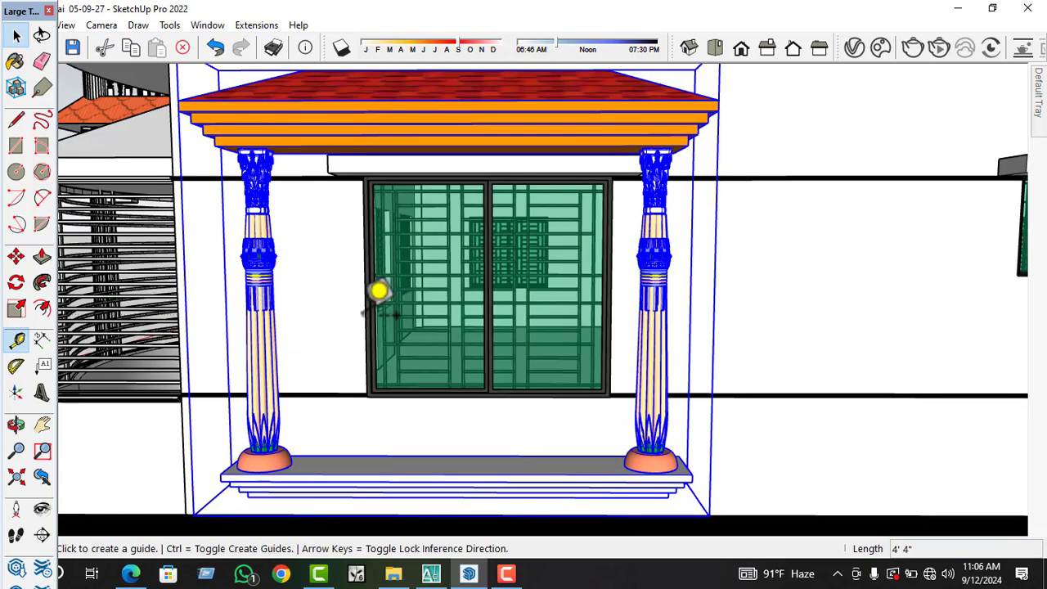
{"action": "scroll", "coordinate": [366, 317], "scroll_direction": "up", "scroll_amount": 2}
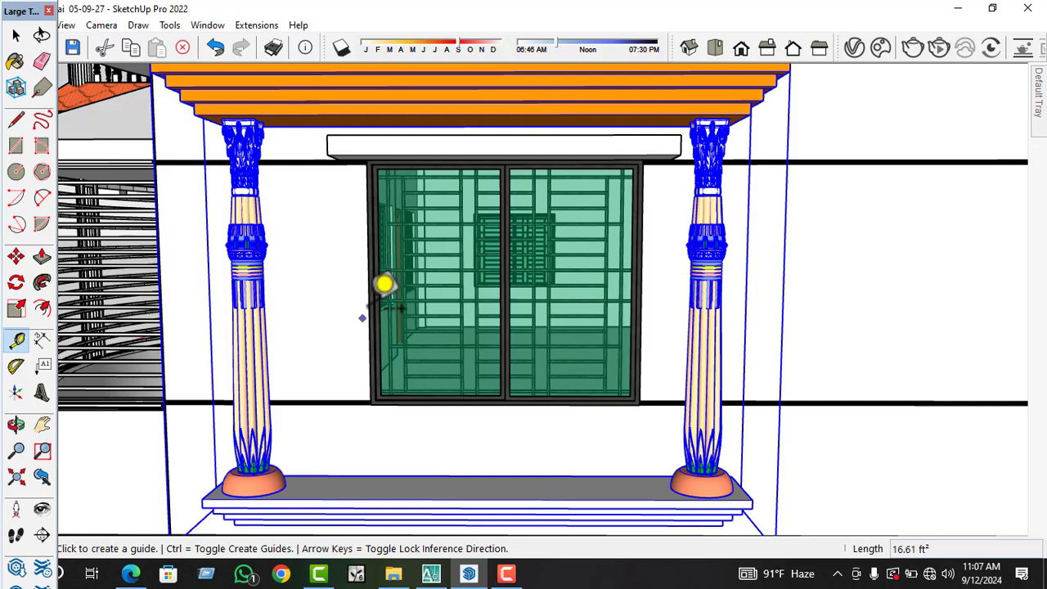
{"action": "scroll", "coordinate": [370, 312], "scroll_direction": "up", "scroll_amount": 1}
{"action": "left_click", "coordinate": [373, 311]}
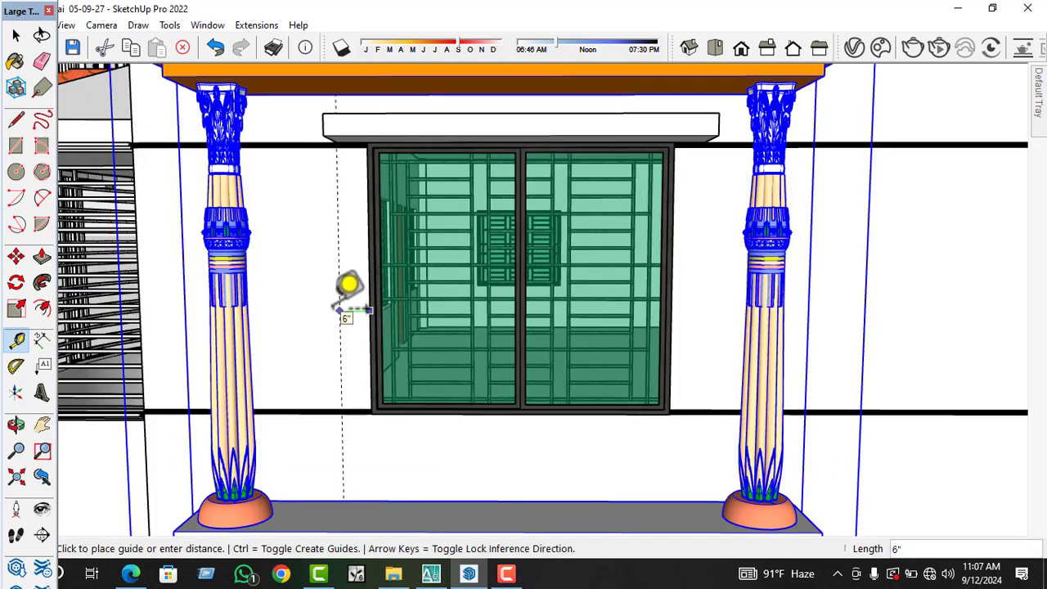
{"action": "key", "text": "Return"}
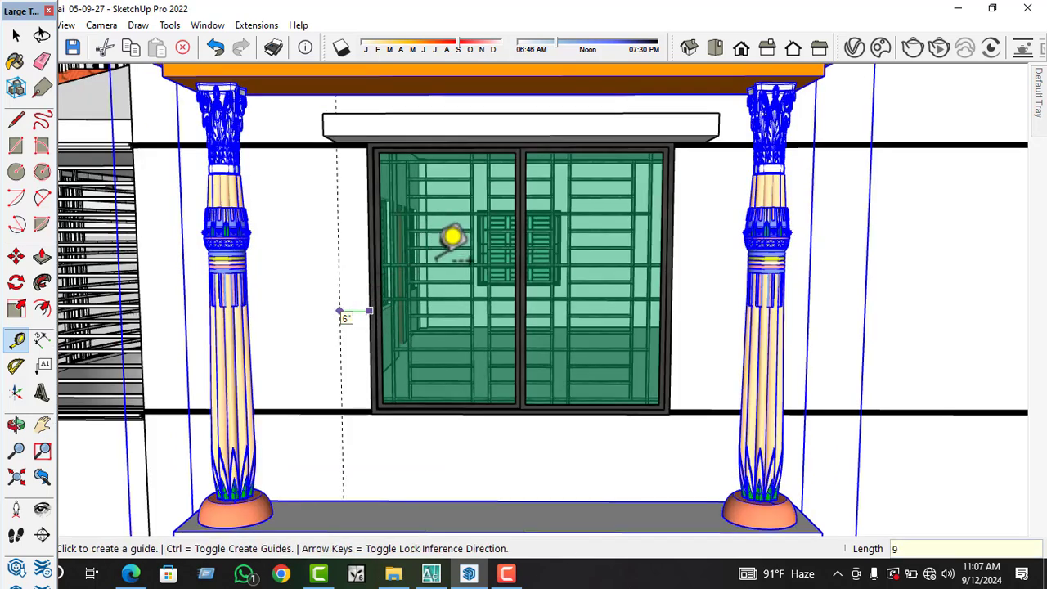
{"action": "key", "text": "space"}
- Move the rotated surround onto the wall by its sill's back corner, snapping it to the guide level with the window's bottom
{"action": "middle_click_drag", "start_coordinate": [467, 496], "coordinate": [562, 482]}
{"action": "scroll", "coordinate": [668, 438], "scroll_direction": "up", "scroll_amount": 5}
{"action": "key", "text": "m"}
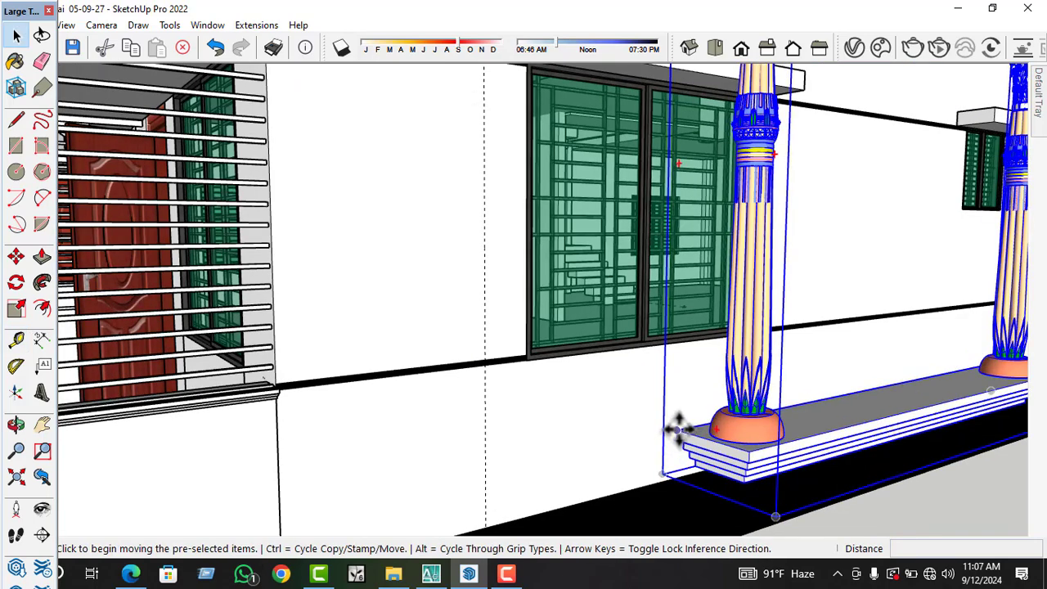
{"action": "left_click", "coordinate": [679, 428]}
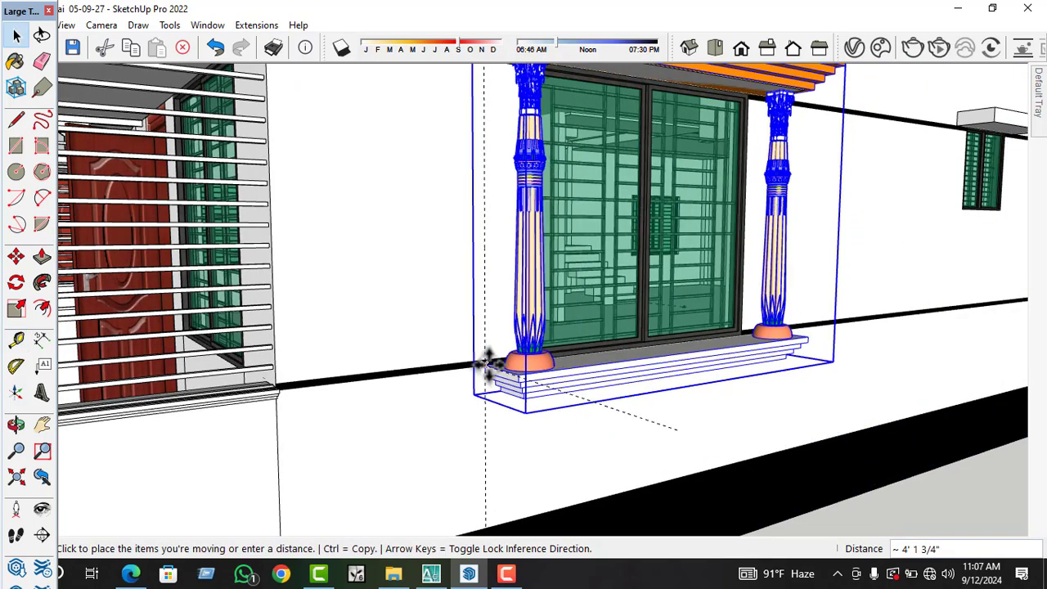
{"action": "left_click", "coordinate": [487, 363]}
{"action": "key", "text": "space"}
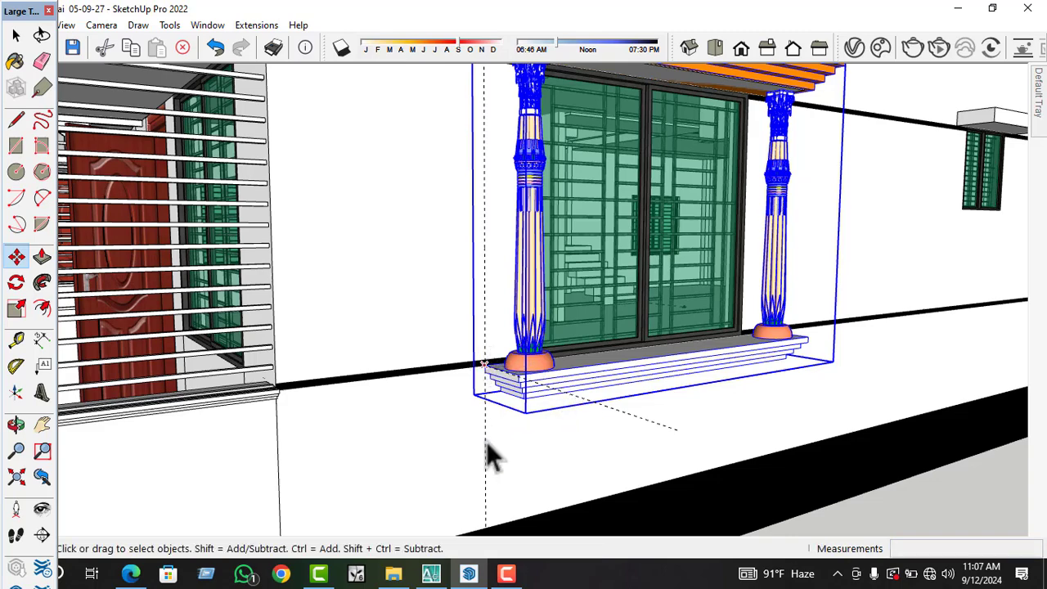
- Delete the vertical guide beside the newly placed surround
{"action": "scroll", "coordinate": [486, 454], "scroll_direction": "down", "scroll_amount": 2}
{"action": "left_click", "coordinate": [497, 456]}
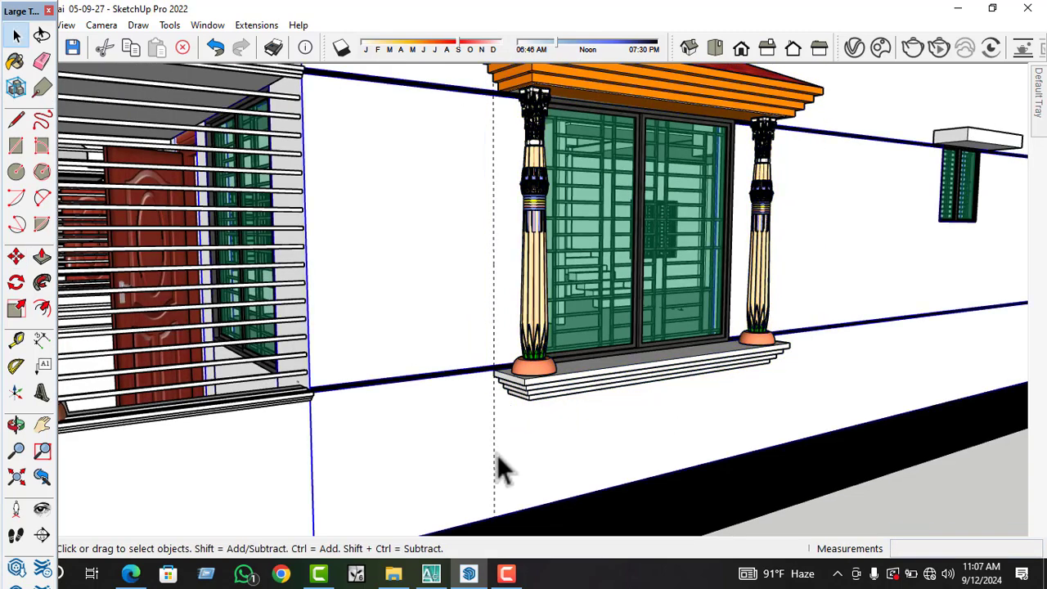
{"action": "left_click", "coordinate": [496, 476]}
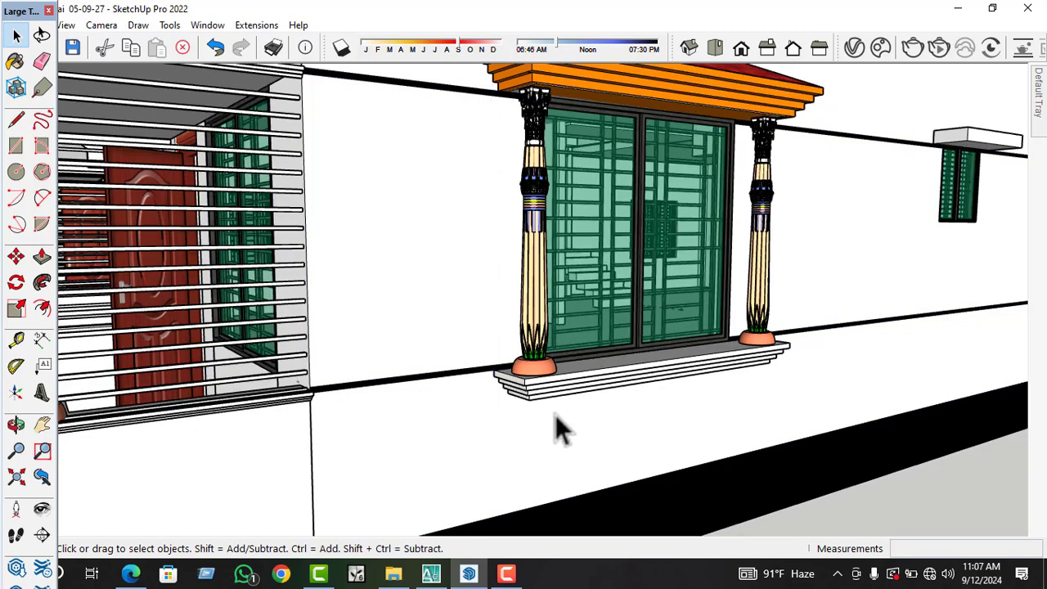
{"action": "scroll", "coordinate": [562, 402], "scroll_direction": "down", "scroll_amount": 3}
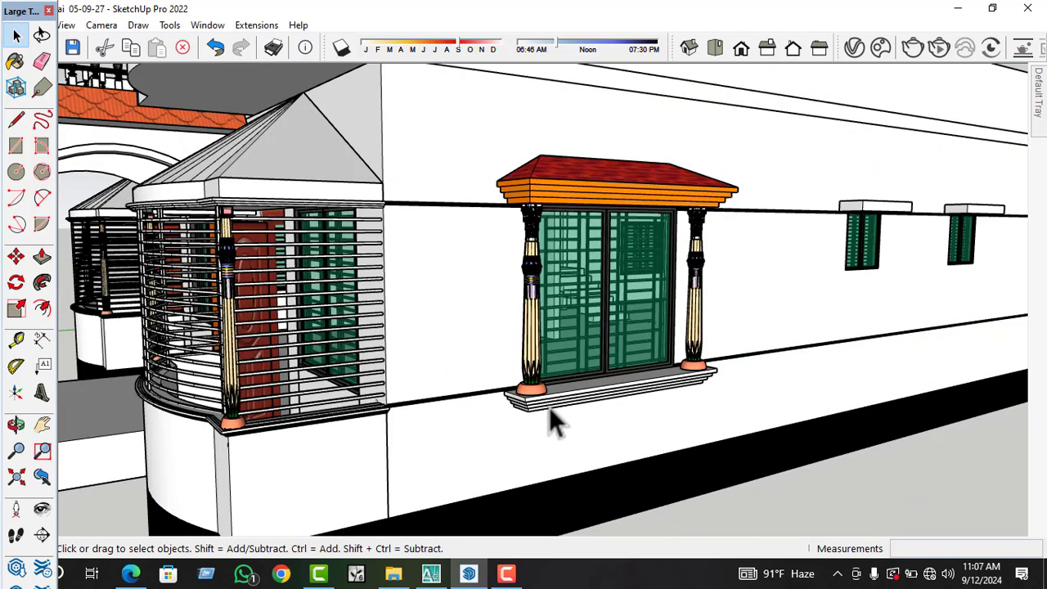
- Copy the large window's surround to the matching window at the wall's far end, using the bottom of the frame's centre mullion as reference point
{"action": "middle_click_drag", "start_coordinate": [567, 393], "coordinate": [405, 428]}
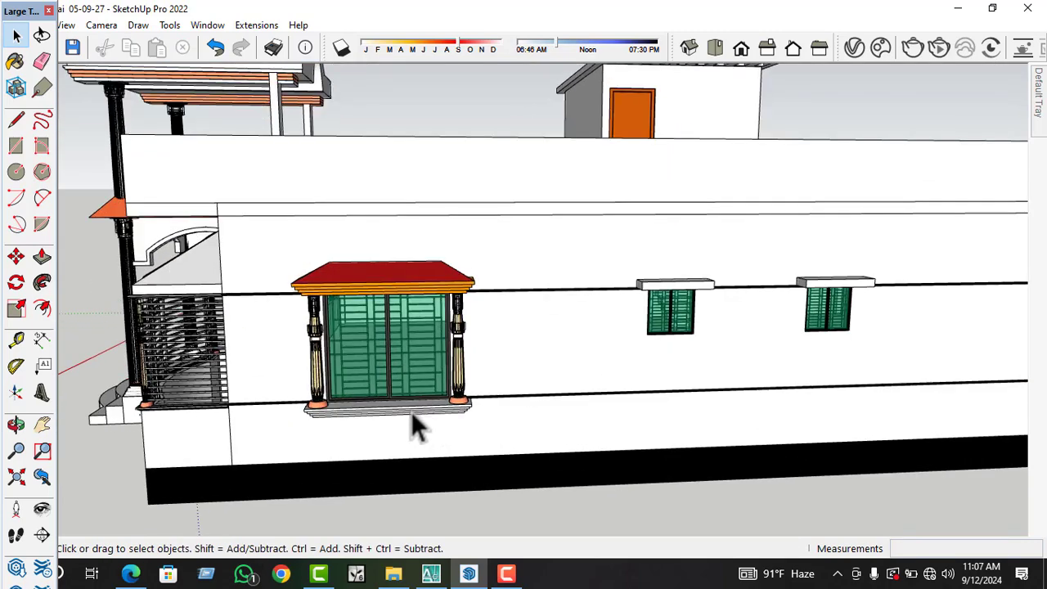
{"action": "left_click", "coordinate": [410, 411]}
{"action": "scroll", "coordinate": [366, 411], "scroll_direction": "up", "scroll_amount": 3}
{"action": "scroll", "coordinate": [383, 389], "scroll_direction": "up", "scroll_amount": 1}
{"action": "key", "text": "m"}
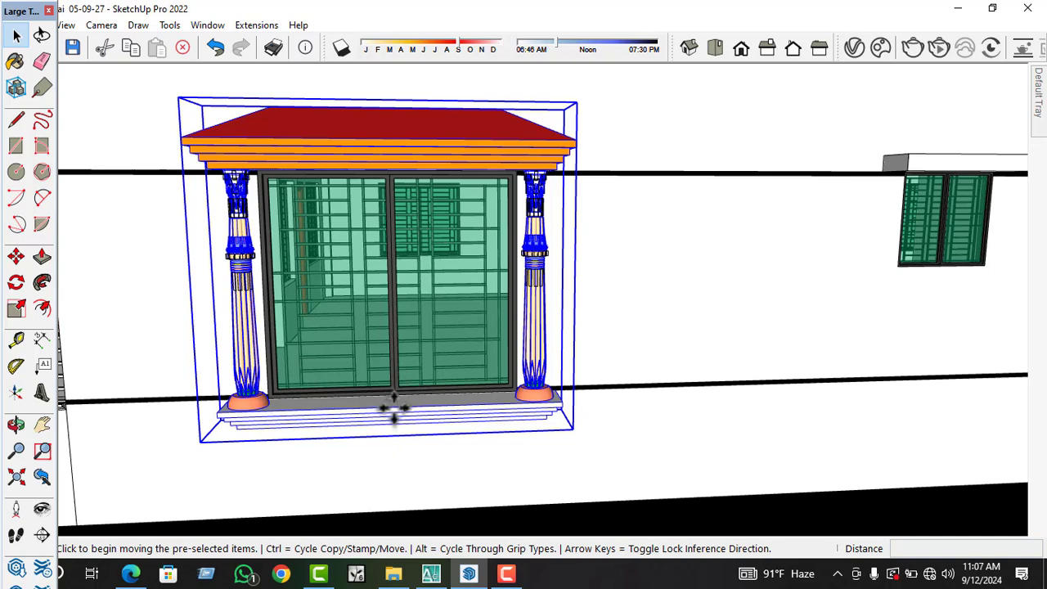
{"action": "scroll", "coordinate": [401, 397], "scroll_direction": "up", "scroll_amount": 1}
{"action": "scroll", "coordinate": [396, 399], "scroll_direction": "up", "scroll_amount": 1}
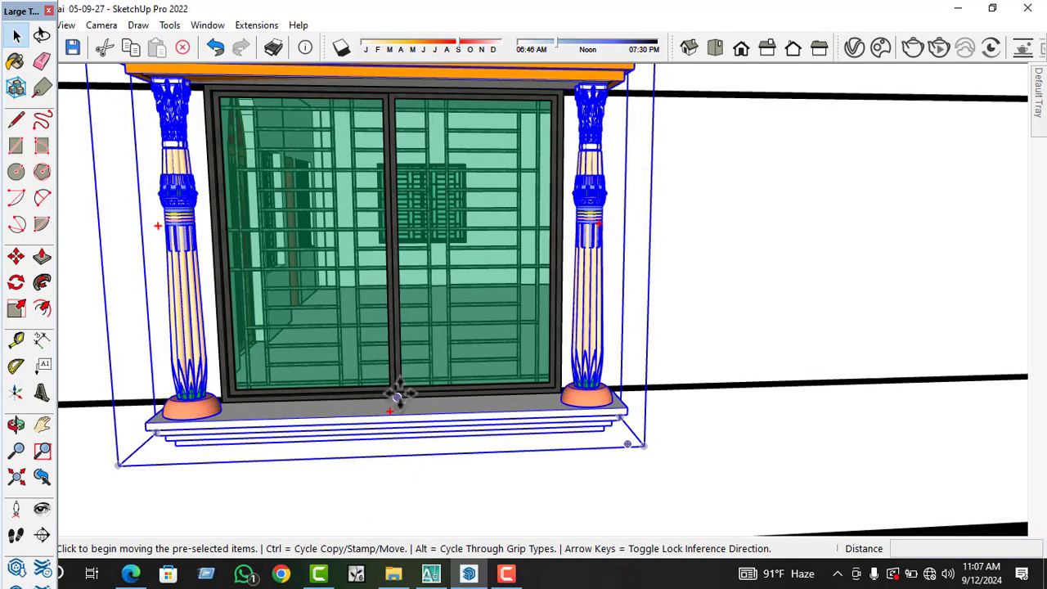
{"action": "scroll", "coordinate": [398, 397], "scroll_direction": "up", "scroll_amount": 5}
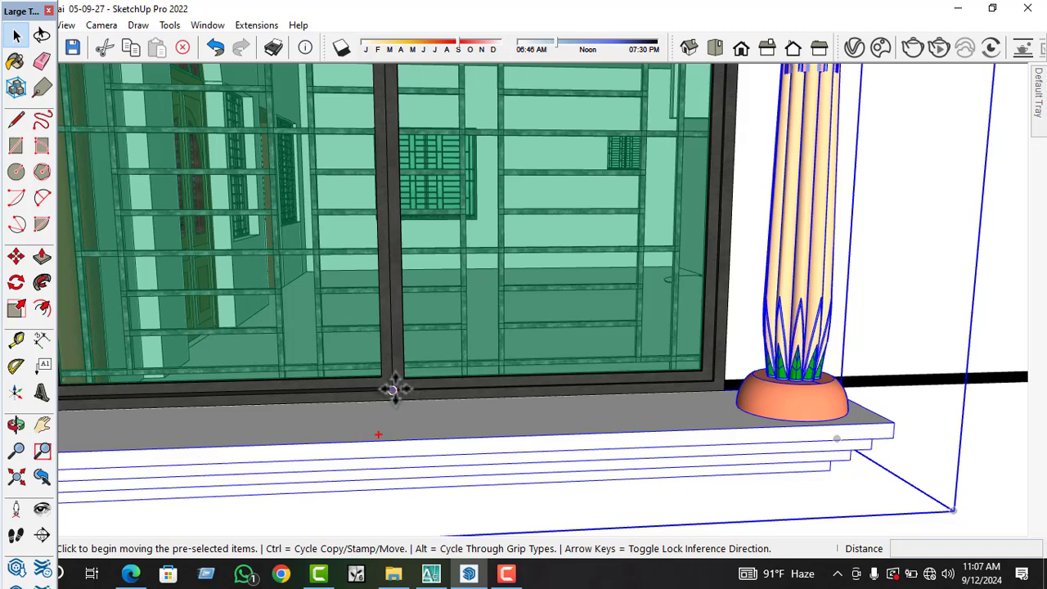
{"action": "scroll", "coordinate": [392, 389], "scroll_direction": "up", "scroll_amount": 4}
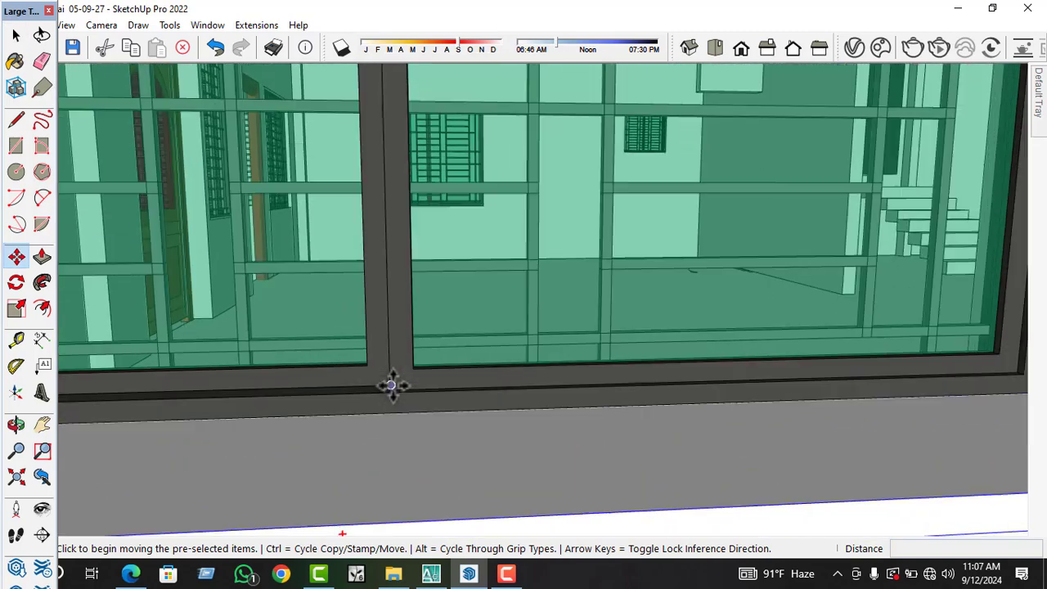
{"action": "scroll", "coordinate": [392, 385], "scroll_direction": "up", "scroll_amount": 4}
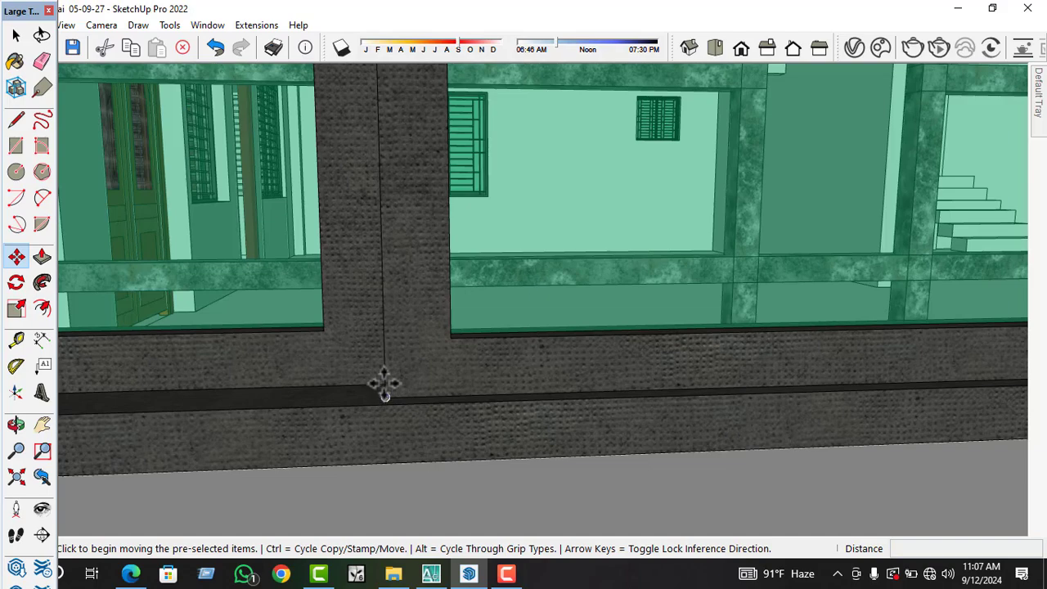
{"action": "left_click", "coordinate": [384, 382]}
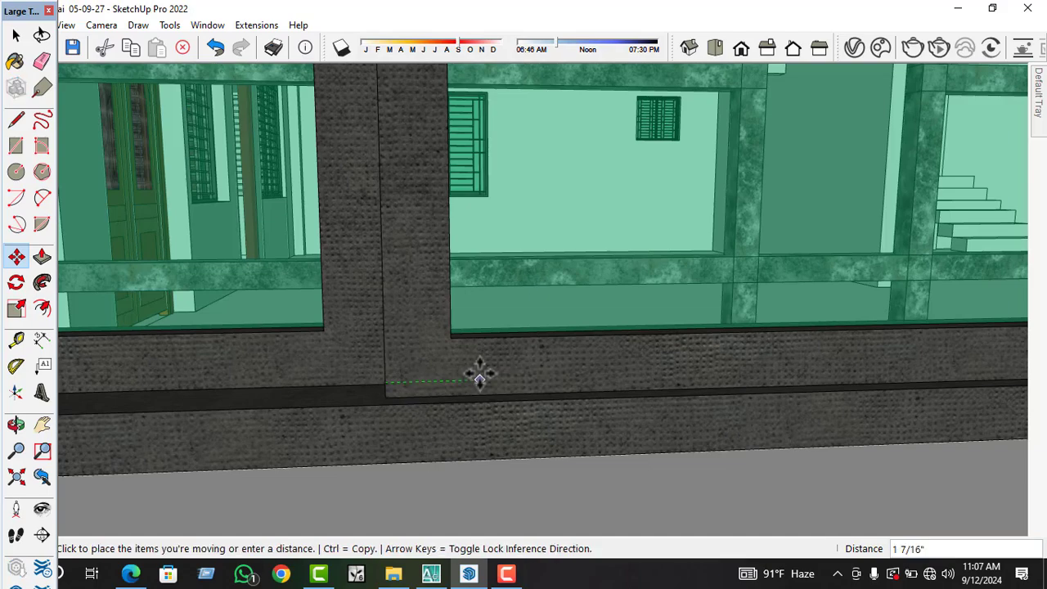
{"action": "key", "text": "ctrl"}
{"action": "scroll", "coordinate": [425, 399], "scroll_direction": "down", "scroll_amount": 1}
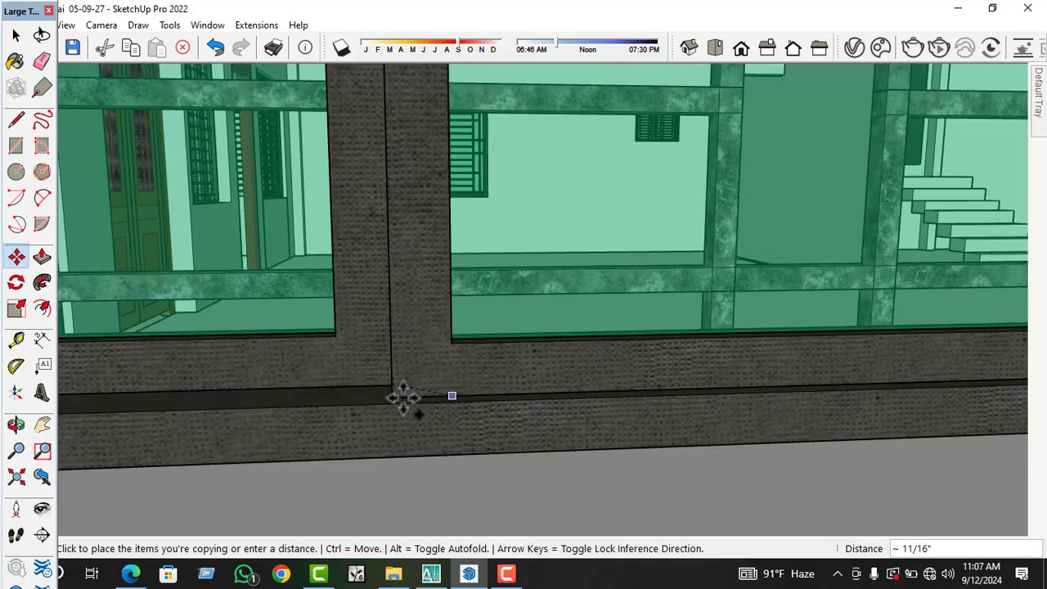
{"action": "scroll", "coordinate": [403, 398], "scroll_direction": "down", "scroll_amount": 6}
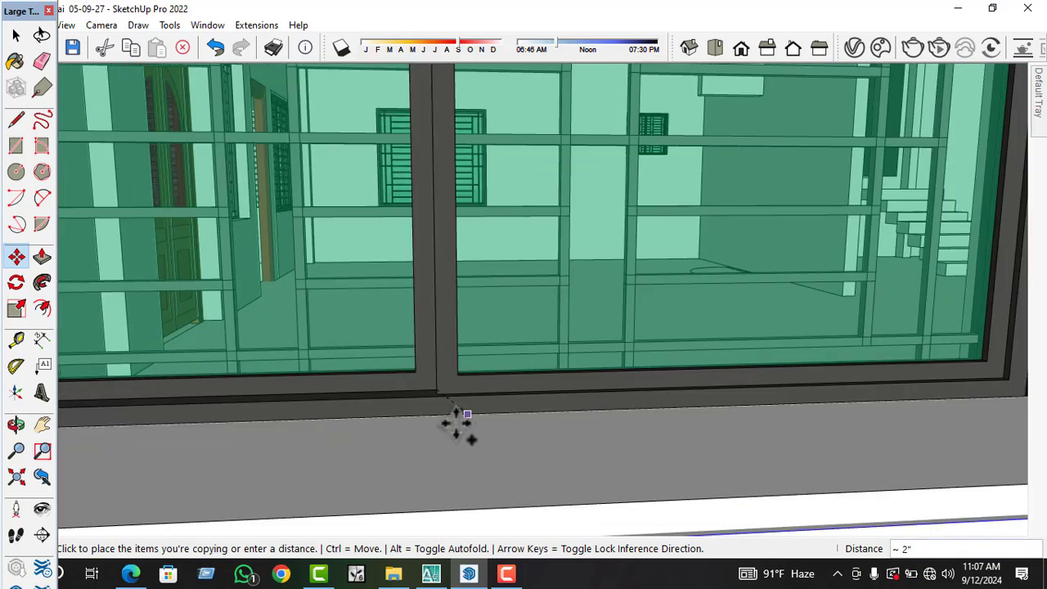
{"action": "scroll", "coordinate": [456, 423], "scroll_direction": "down", "scroll_amount": 6}
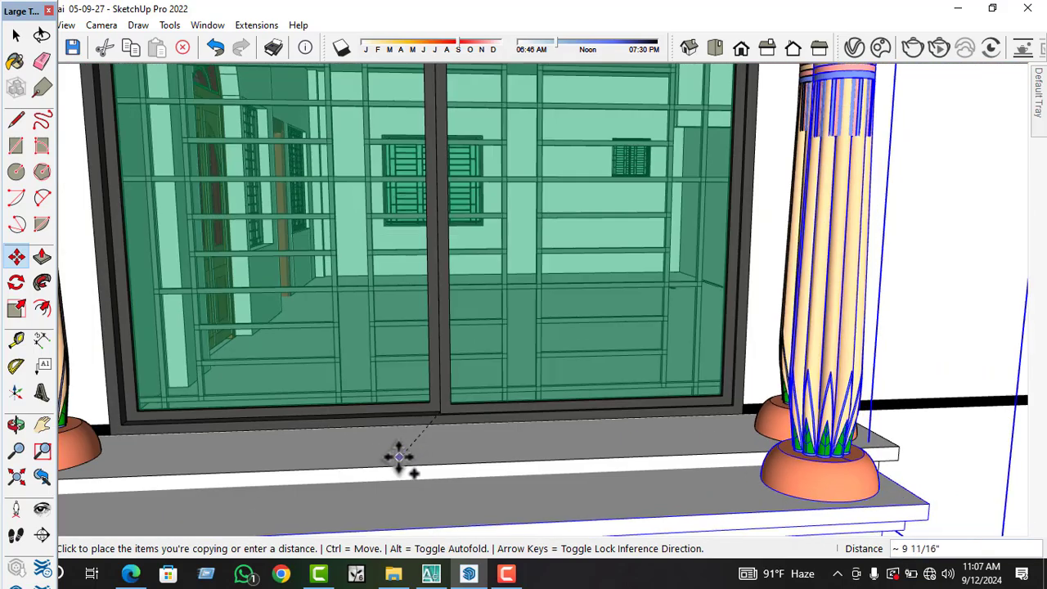
{"action": "scroll", "coordinate": [398, 455], "scroll_direction": "down", "scroll_amount": 8}
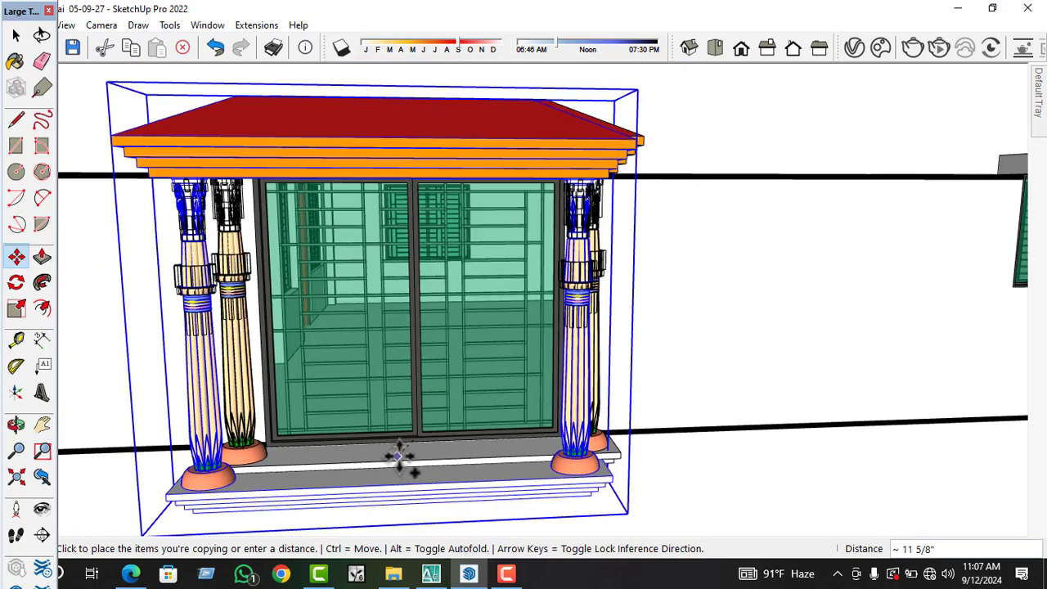
{"action": "scroll", "coordinate": [398, 456], "scroll_direction": "down", "scroll_amount": 10}
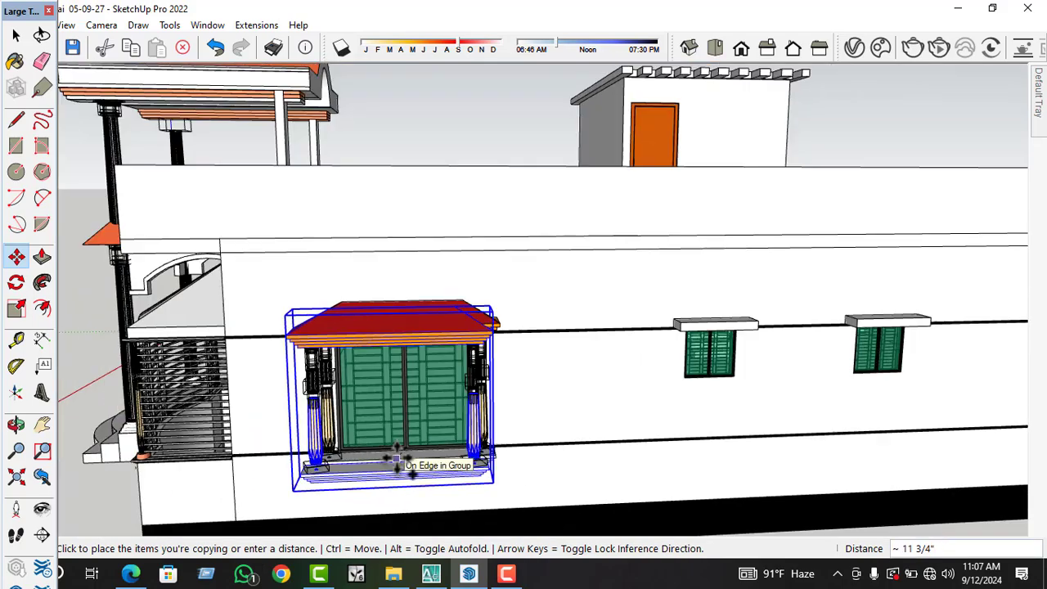
{"action": "scroll", "coordinate": [398, 459], "scroll_direction": "down", "scroll_amount": 3}
{"action": "scroll", "coordinate": [957, 433], "scroll_direction": "up", "scroll_amount": 8}
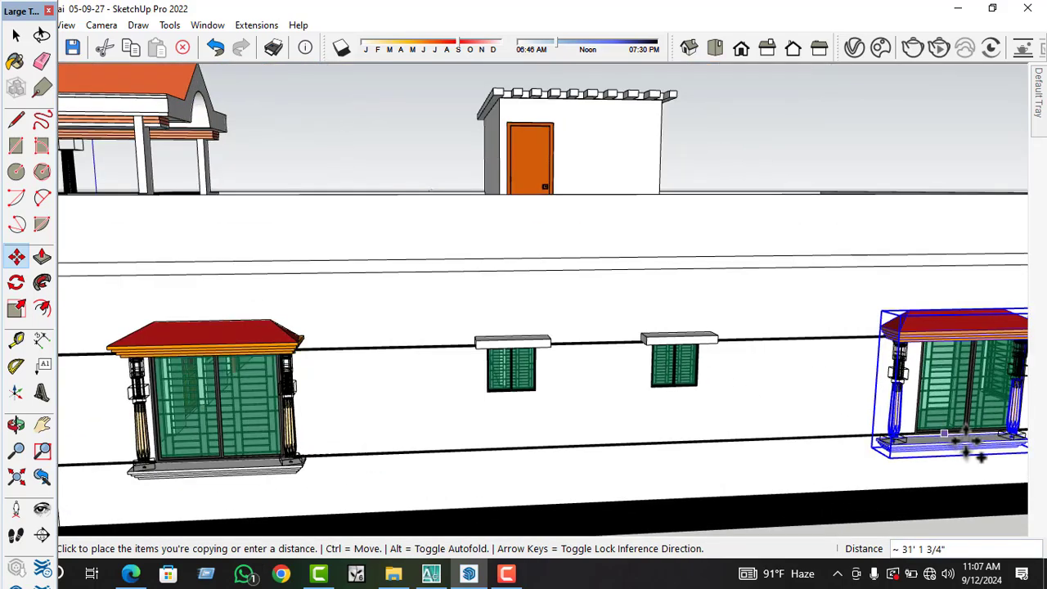
{"action": "scroll", "coordinate": [938, 450], "scroll_direction": "up", "scroll_amount": 10}
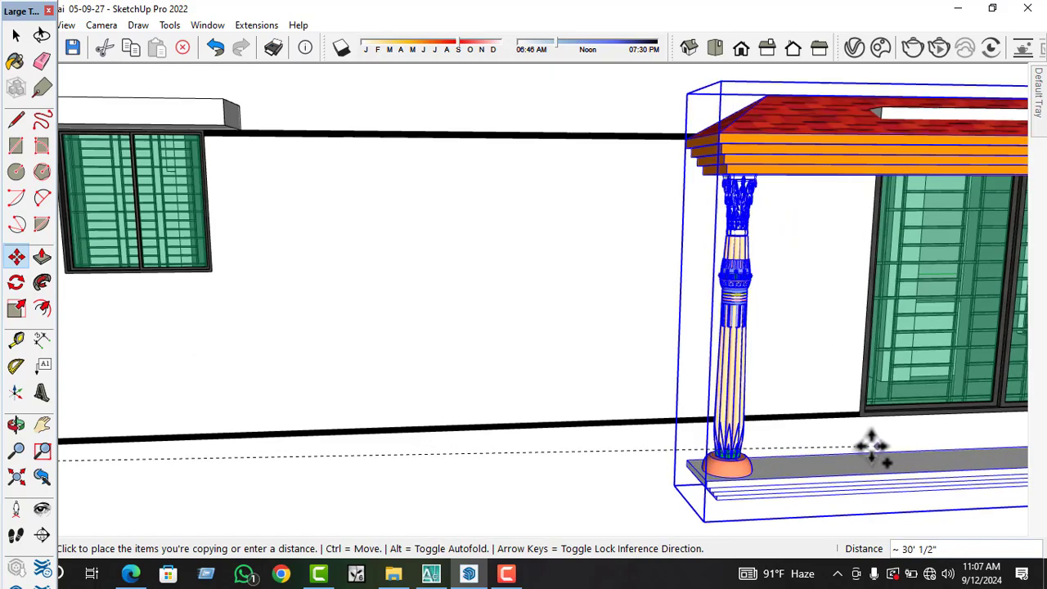
{"action": "scroll", "coordinate": [853, 421], "scroll_direction": "down", "scroll_amount": 8}
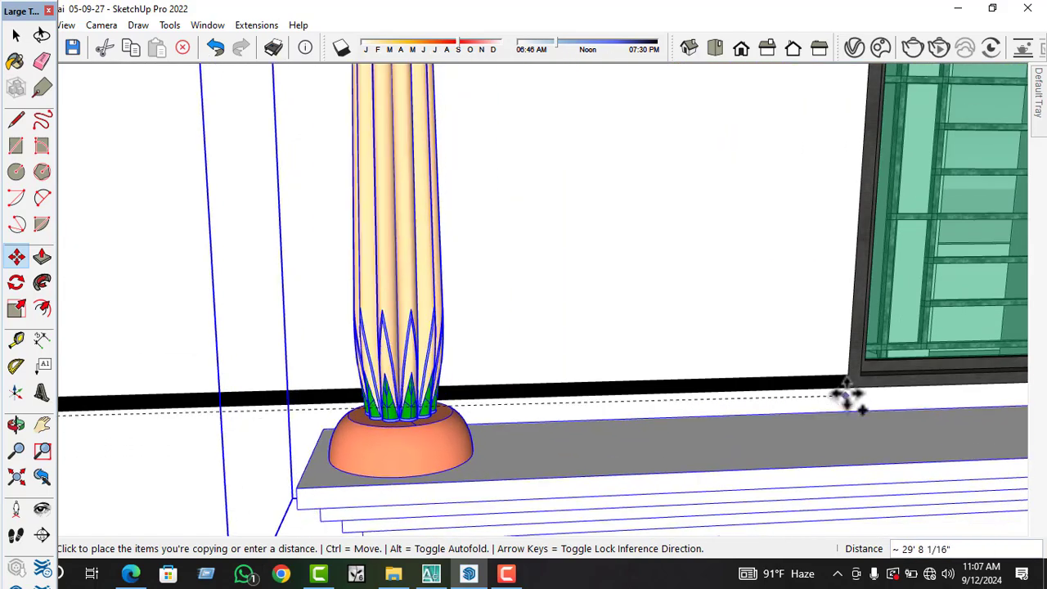
{"action": "scroll", "coordinate": [932, 451], "scroll_direction": "up", "scroll_amount": 10}
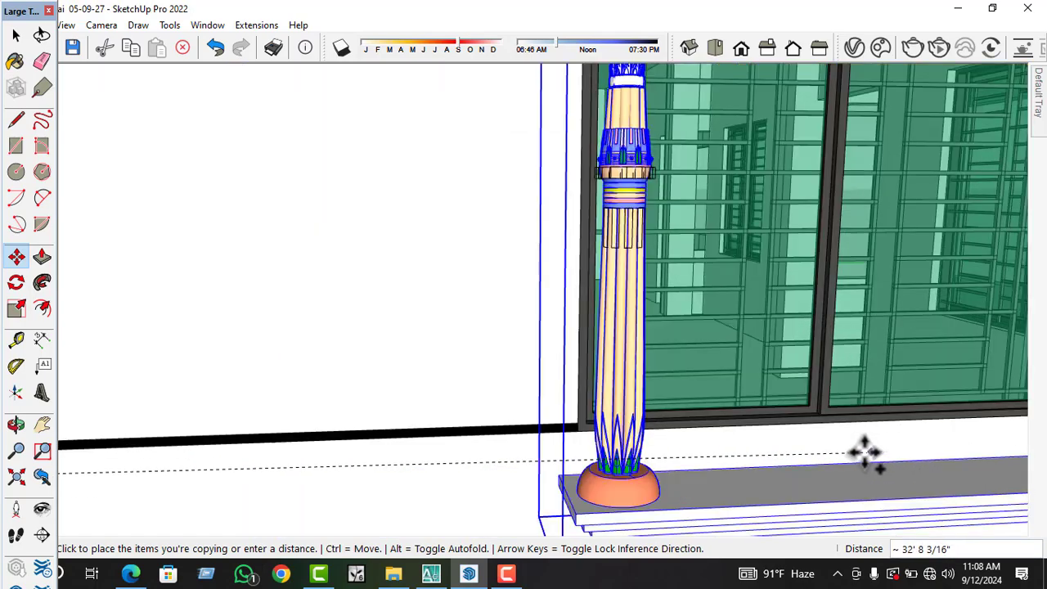
{"action": "scroll", "coordinate": [805, 413], "scroll_direction": "up", "scroll_amount": 10}
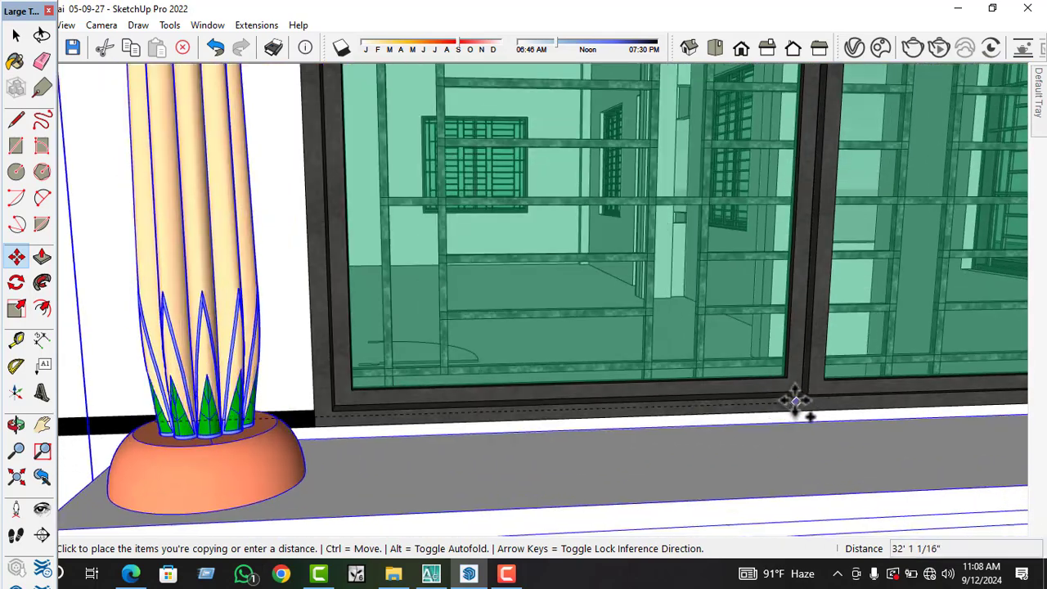
{"action": "scroll", "coordinate": [798, 388], "scroll_direction": "up", "scroll_amount": 1}
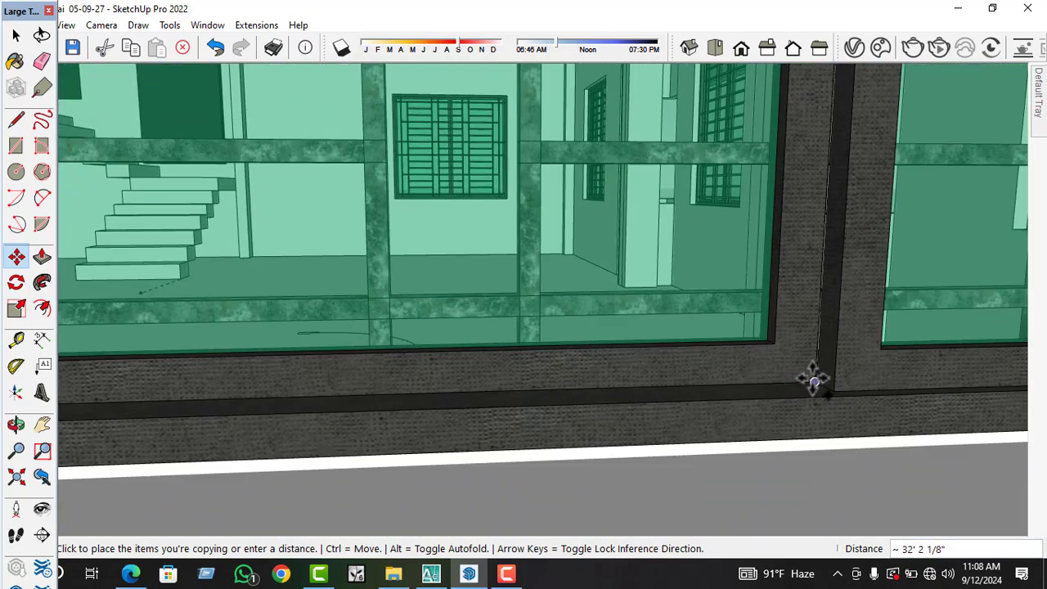
{"action": "left_click", "coordinate": [813, 381]}
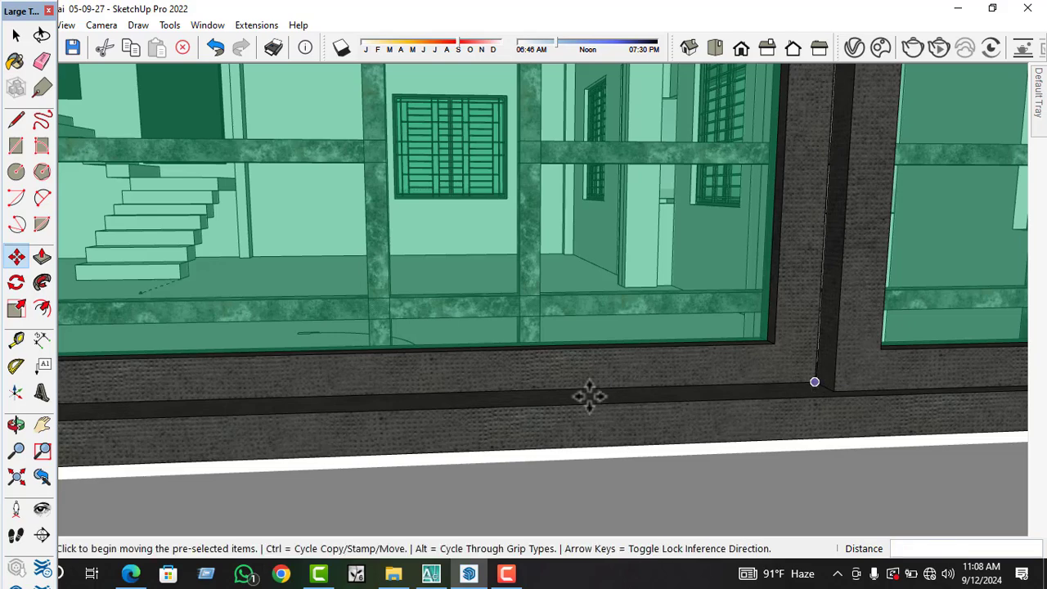
{"action": "scroll", "coordinate": [586, 399], "scroll_direction": "down", "scroll_amount": 5}
{"action": "key", "text": "space"}
{"action": "scroll", "coordinate": [573, 428], "scroll_direction": "down", "scroll_amount": 5}
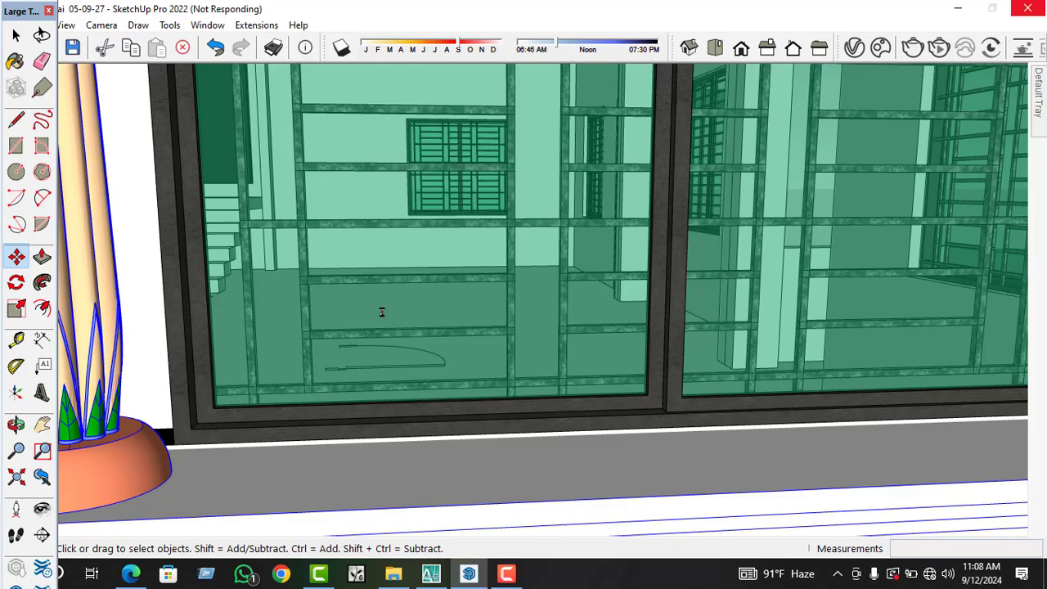
{"action": "scroll", "coordinate": [493, 436], "scroll_direction": "down", "scroll_amount": 6}
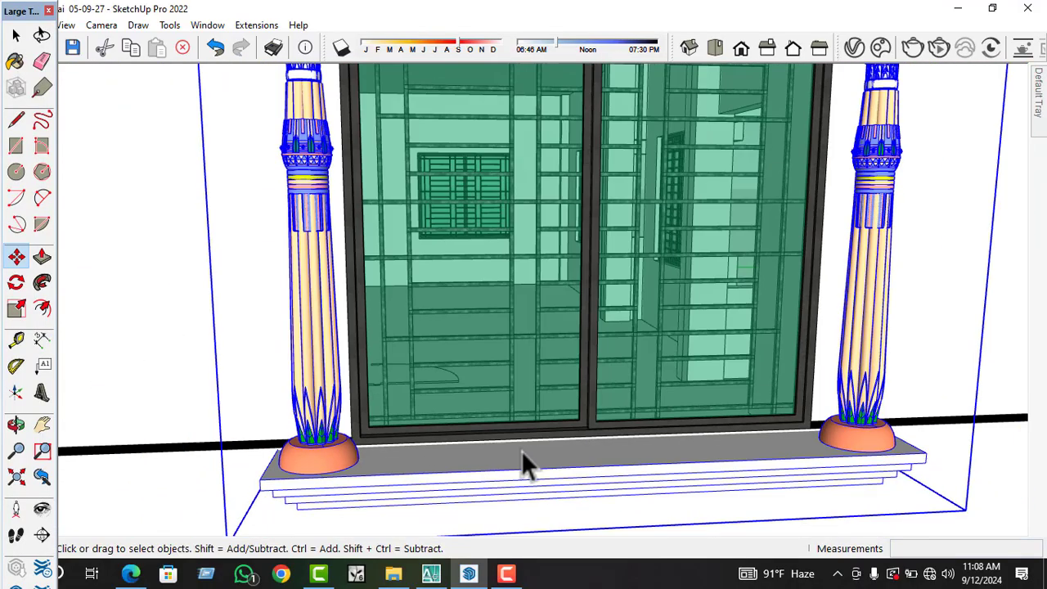
- Move the copied surround by its sill's back corner, seating it against the wall at the lower edge of the black band
{"action": "scroll", "coordinate": [521, 450], "scroll_direction": "down", "scroll_amount": 1}
{"action": "scroll", "coordinate": [601, 441], "scroll_direction": "up", "scroll_amount": 2}
{"action": "middle_click_drag", "start_coordinate": [605, 441], "coordinate": [797, 429]}
{"action": "scroll", "coordinate": [437, 470], "scroll_direction": "up", "scroll_amount": 1}
{"action": "scroll", "coordinate": [434, 482], "scroll_direction": "up", "scroll_amount": 1}
{"action": "middle_click_drag", "start_coordinate": [415, 490], "coordinate": [533, 491]}
{"action": "scroll", "coordinate": [499, 491], "scroll_direction": "down", "scroll_amount": 1}
{"action": "scroll", "coordinate": [494, 484], "scroll_direction": "up", "scroll_amount": 3}
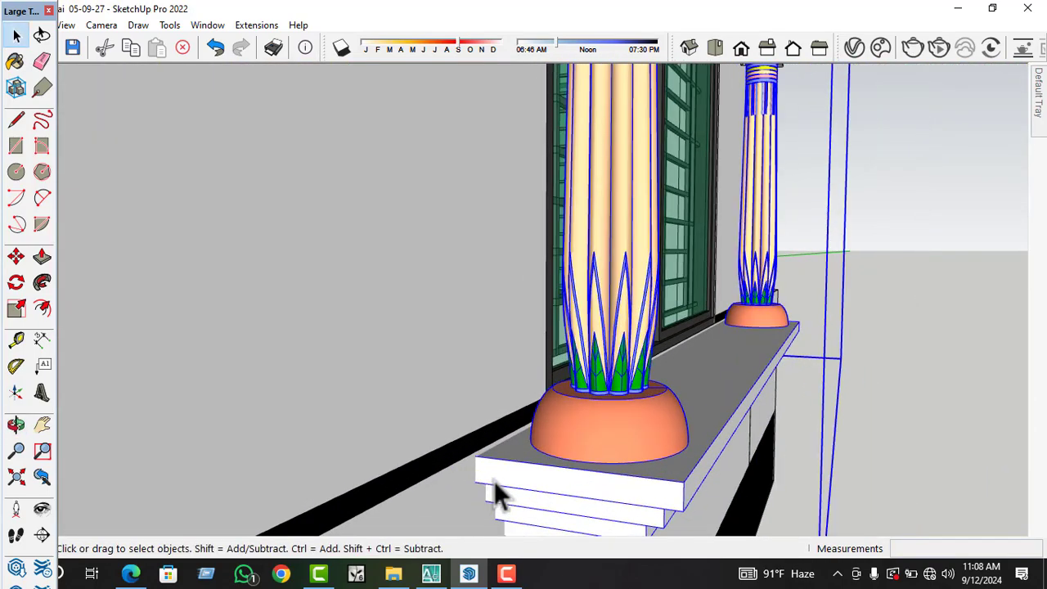
{"action": "key", "text": "m"}
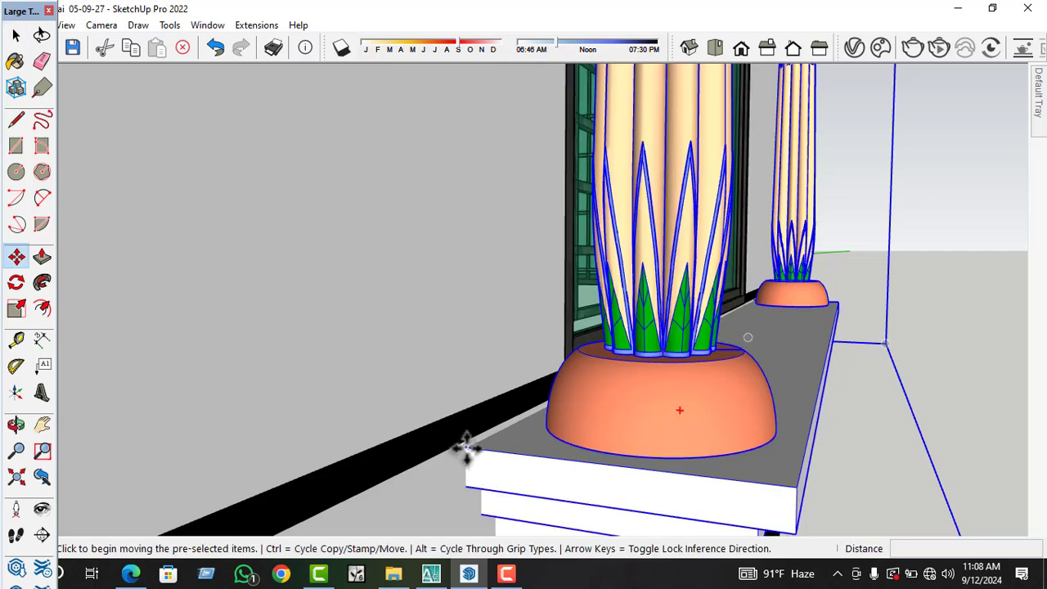
{"action": "scroll", "coordinate": [460, 452], "scroll_direction": "up", "scroll_amount": 2}
{"action": "scroll", "coordinate": [462, 450], "scroll_direction": "up", "scroll_amount": 2}
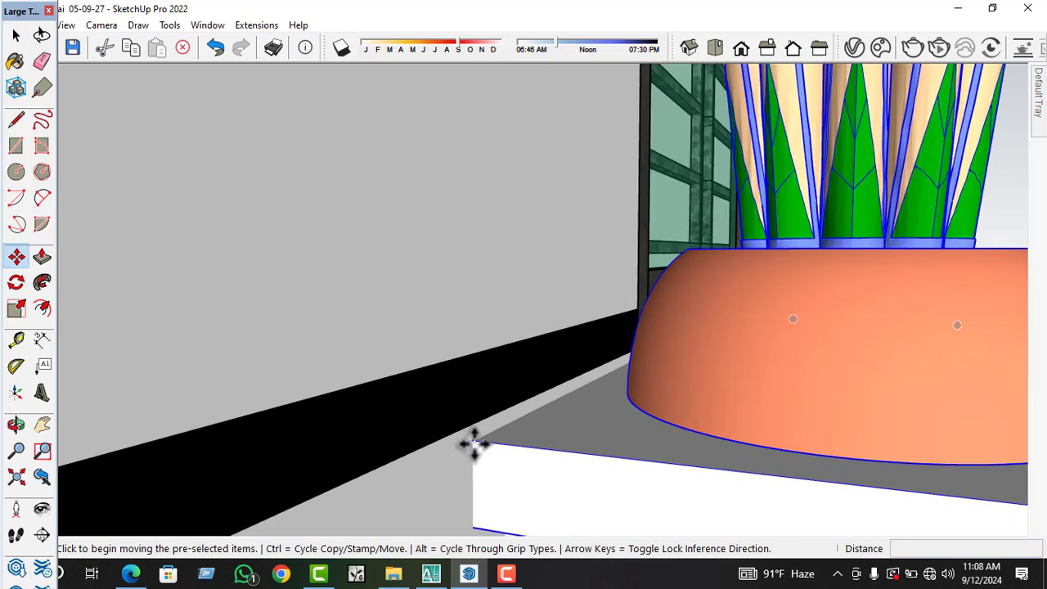
{"action": "left_click", "coordinate": [472, 444]}
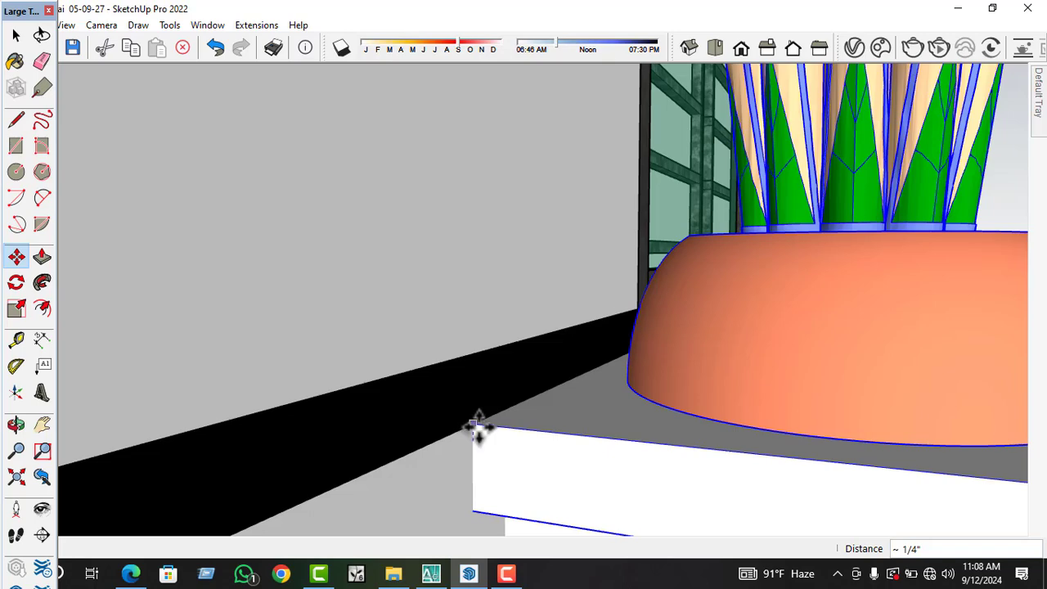
{"action": "left_click", "coordinate": [535, 434]}
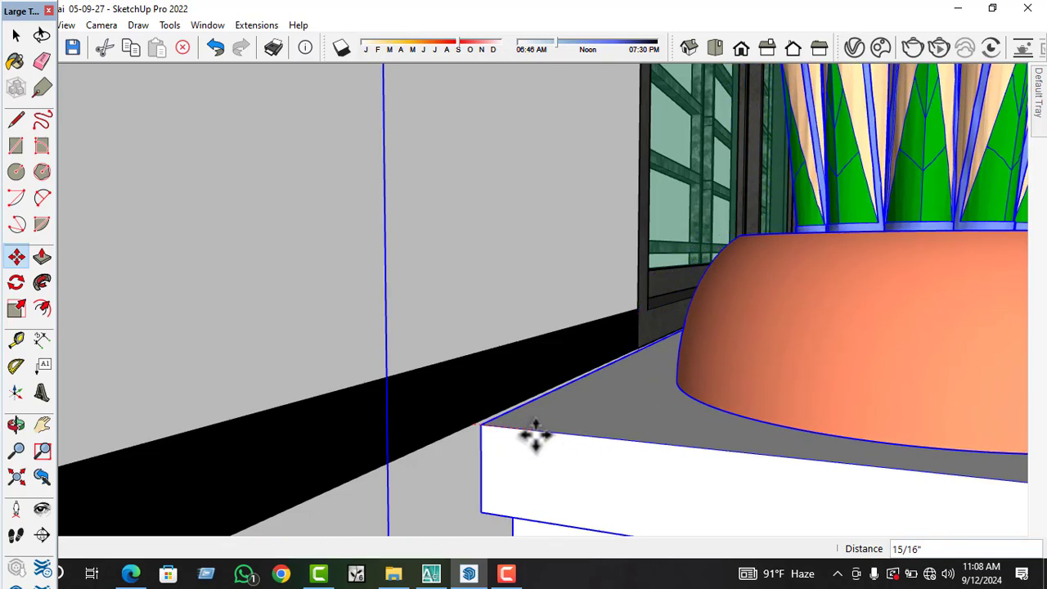
{"action": "left_click", "coordinate": [484, 427]}
{"action": "left_click", "coordinate": [474, 424]}
{"action": "scroll", "coordinate": [497, 487], "scroll_direction": "down", "scroll_amount": 1}
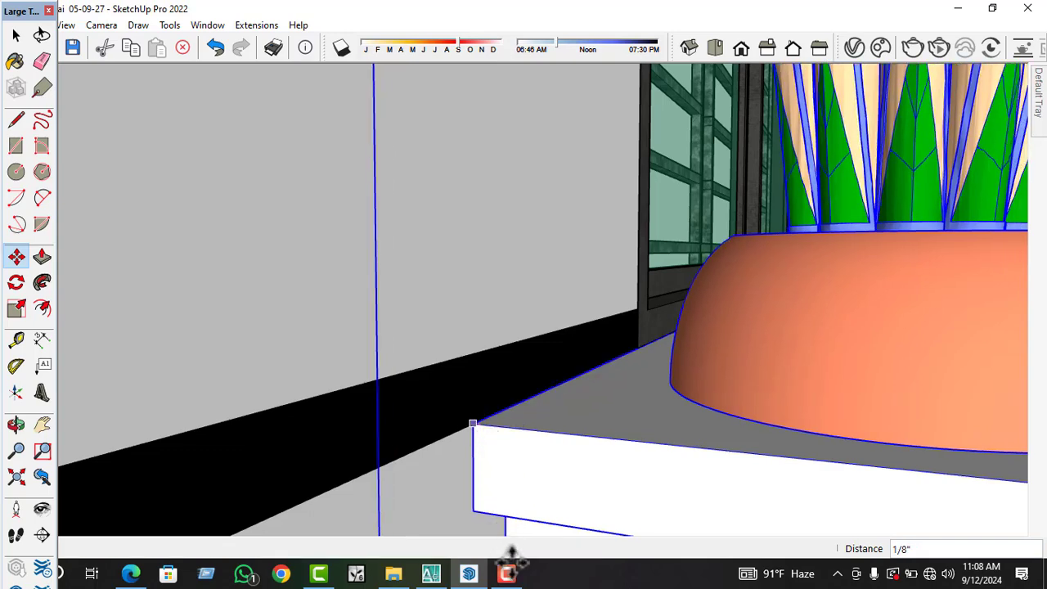
{"action": "key", "text": "space"}
{"action": "left_click", "coordinate": [509, 584]}
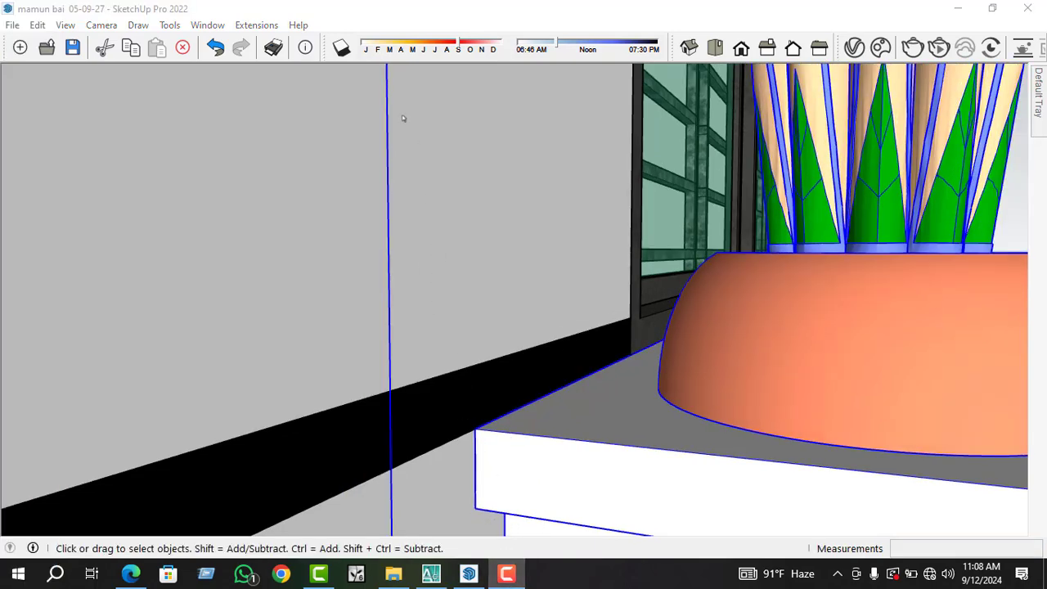
{"action": "left_click", "coordinate": [973, 16]}
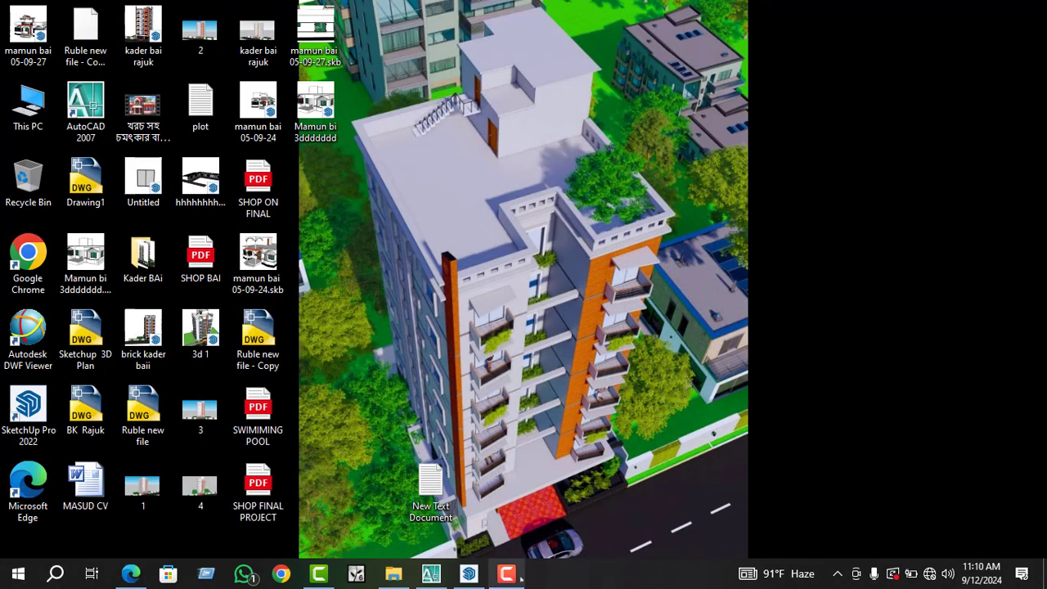
{"action": "mouse_move", "coordinate": [395, 577]}
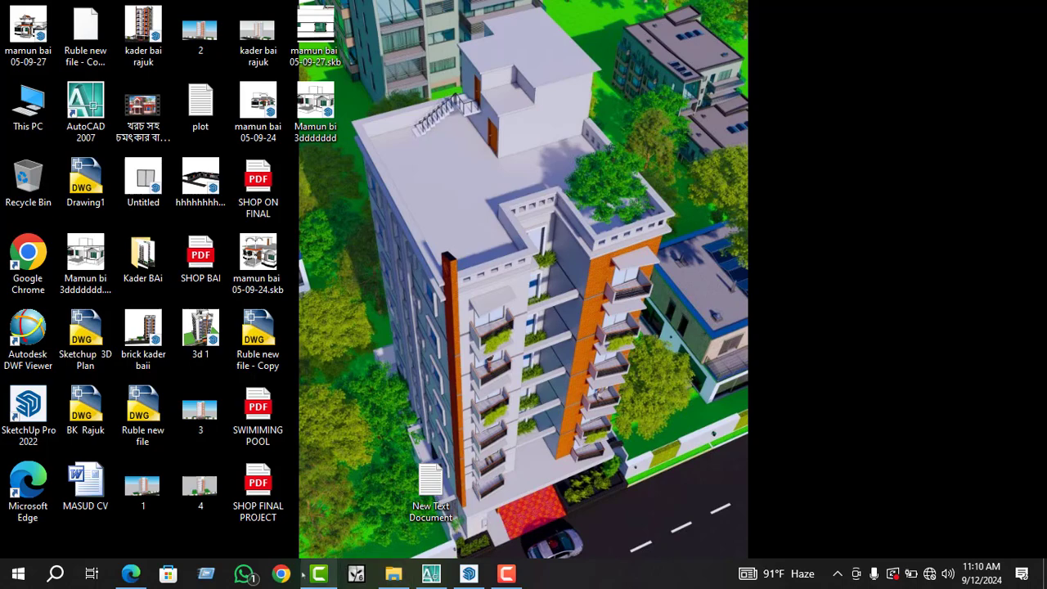
{"action": "left_click", "coordinate": [468, 573]}
- Deselect the copied surround and examine how its sill, columns and roof fit the far window and wall
{"action": "scroll", "coordinate": [480, 450], "scroll_direction": "down", "scroll_amount": 5}
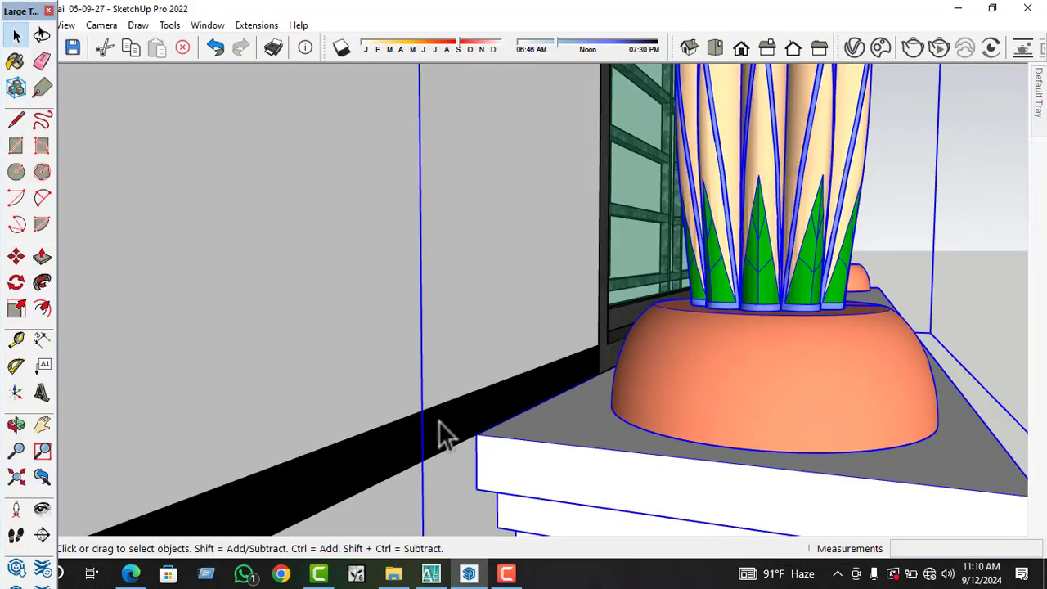
{"action": "middle_click_drag", "start_coordinate": [543, 455], "coordinate": [460, 460]}
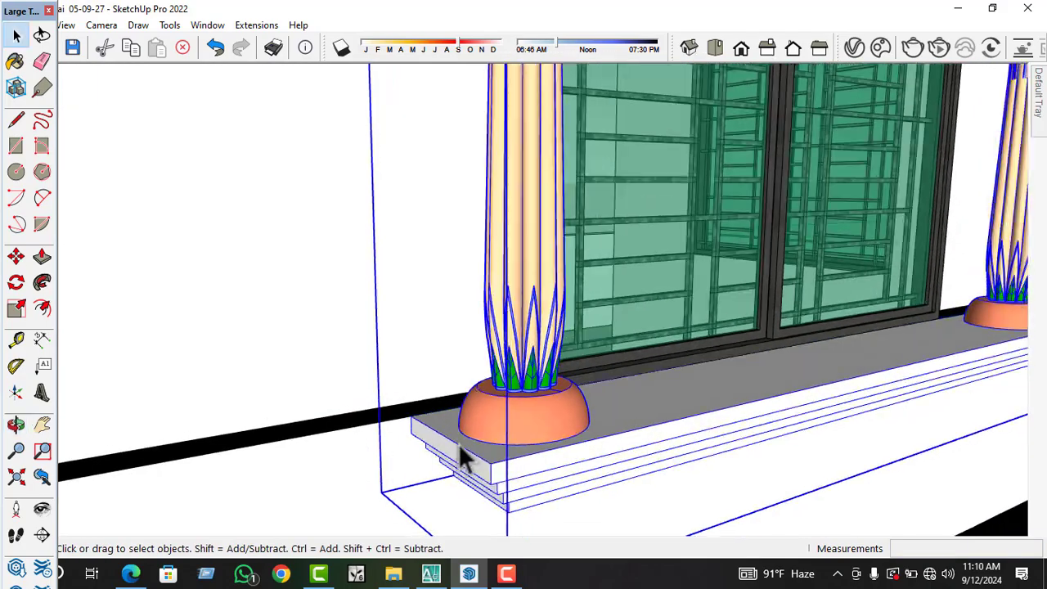
{"action": "scroll", "coordinate": [472, 475], "scroll_direction": "down", "scroll_amount": 3}
{"action": "scroll", "coordinate": [476, 462], "scroll_direction": "down", "scroll_amount": 8}
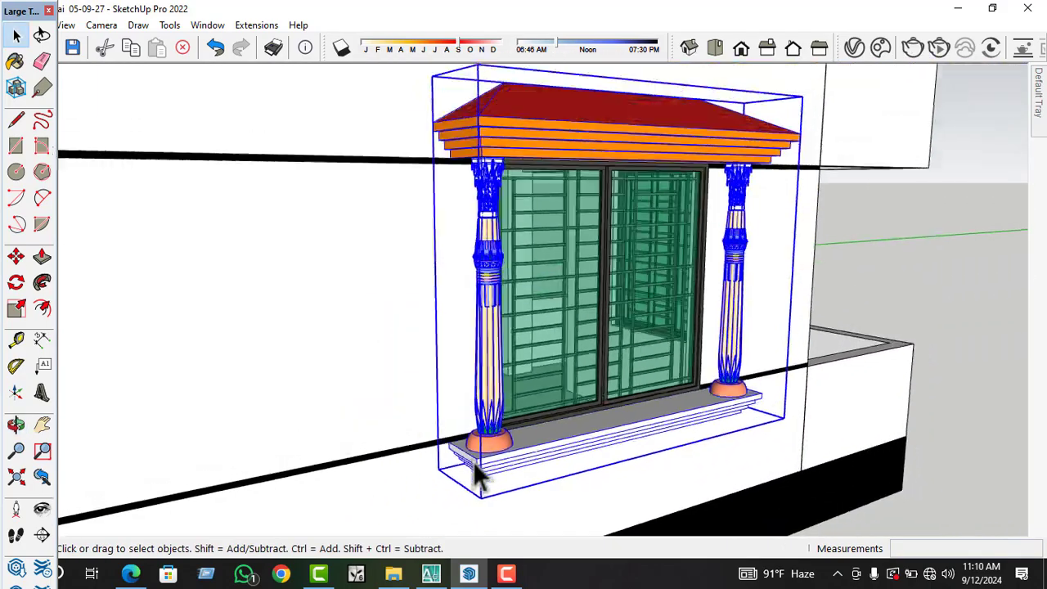
{"action": "left_click", "coordinate": [883, 489]}
{"action": "middle_click_drag", "start_coordinate": [692, 453], "coordinate": [583, 436]}
{"action": "scroll", "coordinate": [483, 247], "scroll_direction": "up", "scroll_amount": 3}
{"action": "scroll", "coordinate": [482, 247], "scroll_direction": "up", "scroll_amount": 6}
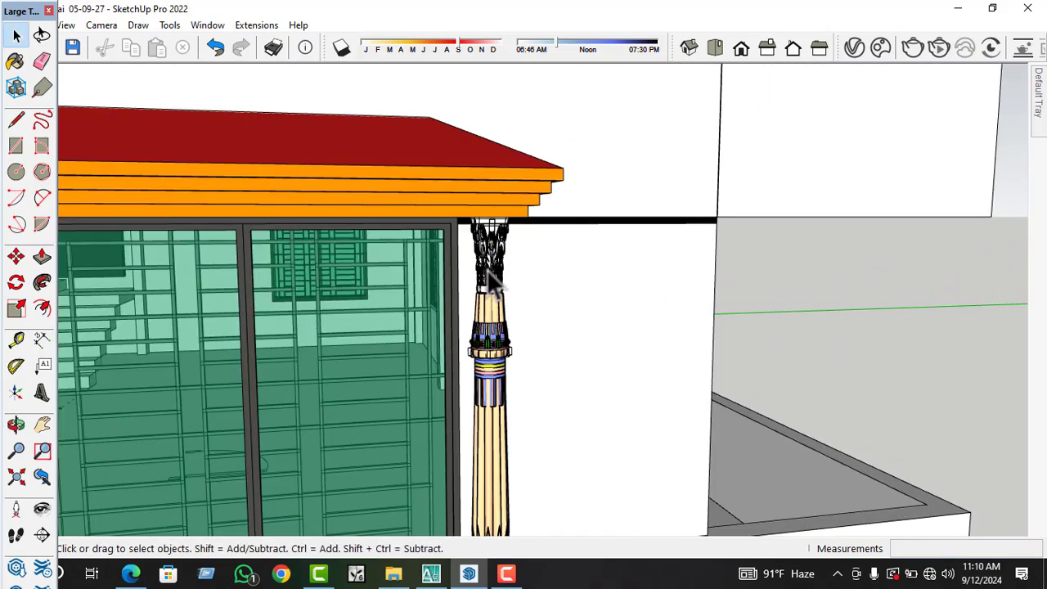
{"action": "middle_click_drag", "start_coordinate": [481, 248], "coordinate": [378, 253]}
{"action": "scroll", "coordinate": [584, 198], "scroll_direction": "down", "scroll_amount": 8}
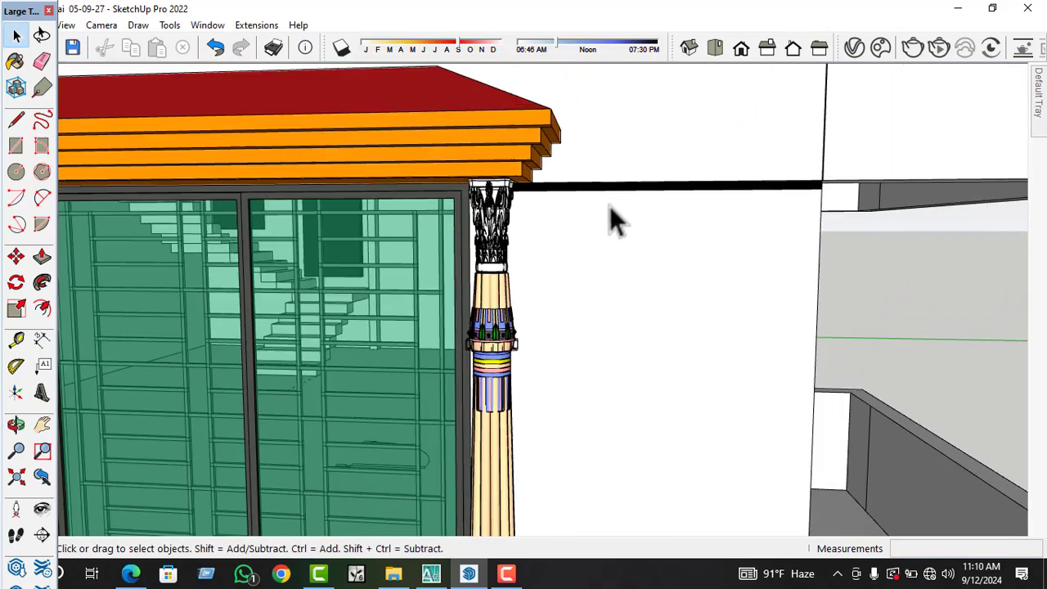
- Open the surround around the large window at the wall's far end for editing, focusing on its roof and cornice corner
{"action": "middle_click_drag", "start_coordinate": [523, 278], "coordinate": [570, 323]}
{"action": "scroll", "coordinate": [419, 278], "scroll_direction": "up", "scroll_amount": 6}
{"action": "scroll", "coordinate": [422, 270], "scroll_direction": "up", "scroll_amount": 3}
{"action": "scroll", "coordinate": [570, 323], "scroll_direction": "down", "scroll_amount": 8}
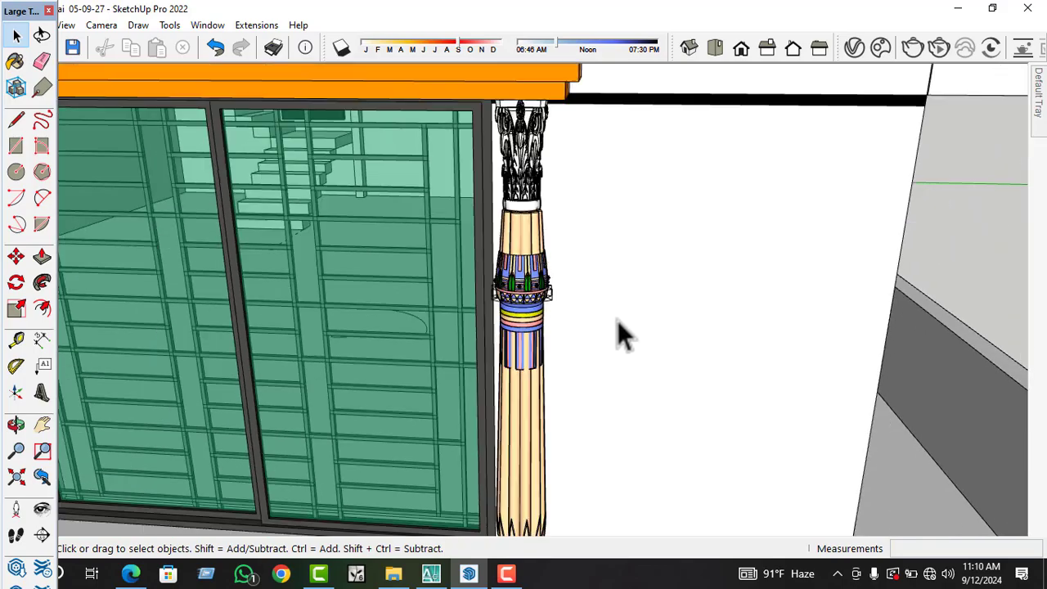
{"action": "scroll", "coordinate": [621, 327], "scroll_direction": "down", "scroll_amount": 6}
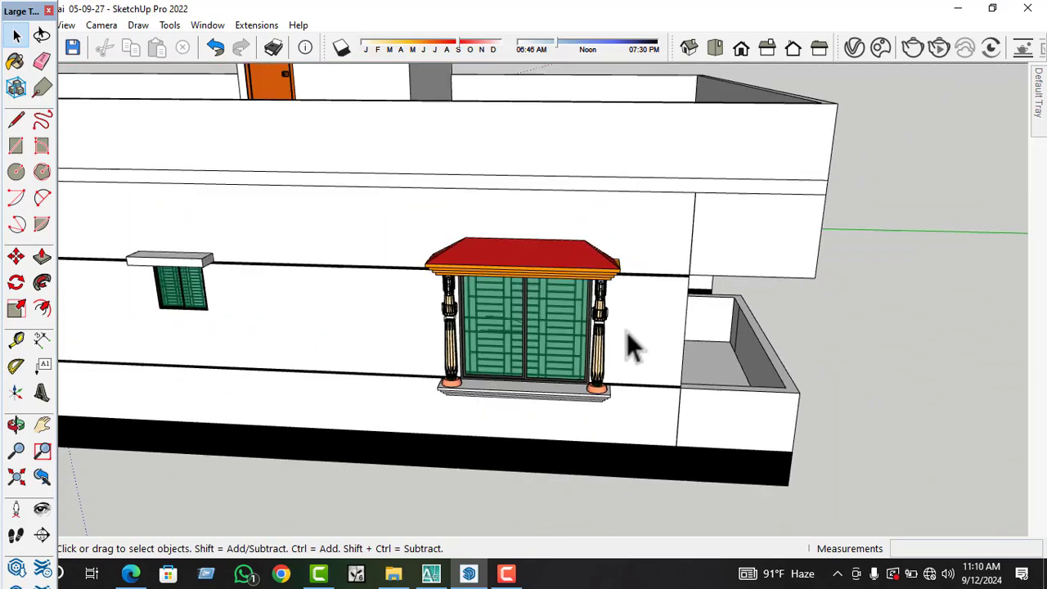
{"action": "middle_click_drag", "start_coordinate": [627, 346], "coordinate": [467, 311]}
{"action": "scroll", "coordinate": [476, 316], "scroll_direction": "up", "scroll_amount": 5}
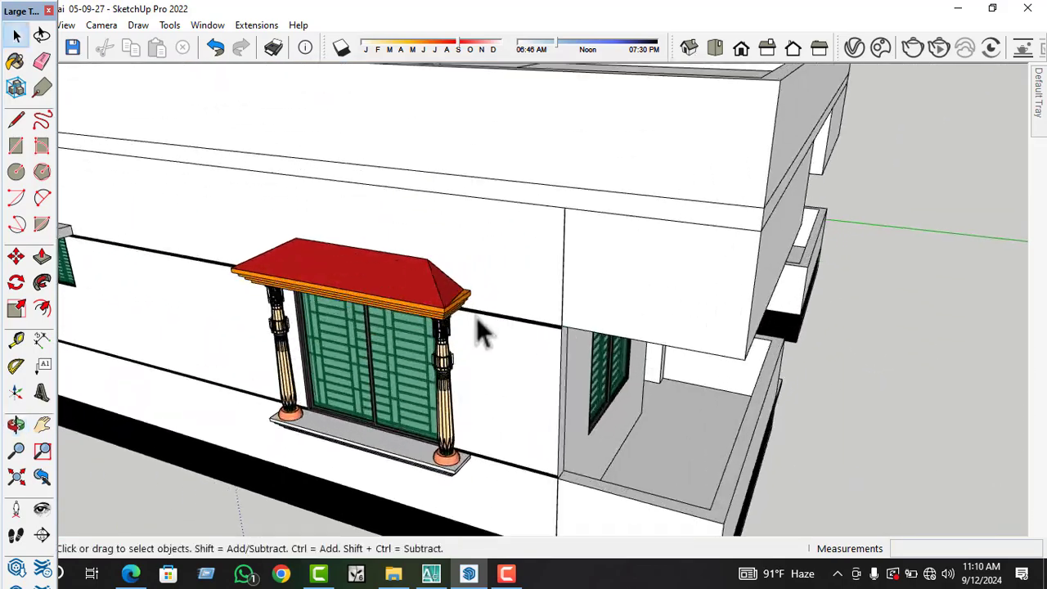
{"action": "left_click", "coordinate": [462, 304]}
{"action": "scroll", "coordinate": [460, 304], "scroll_direction": "up", "scroll_amount": 1}
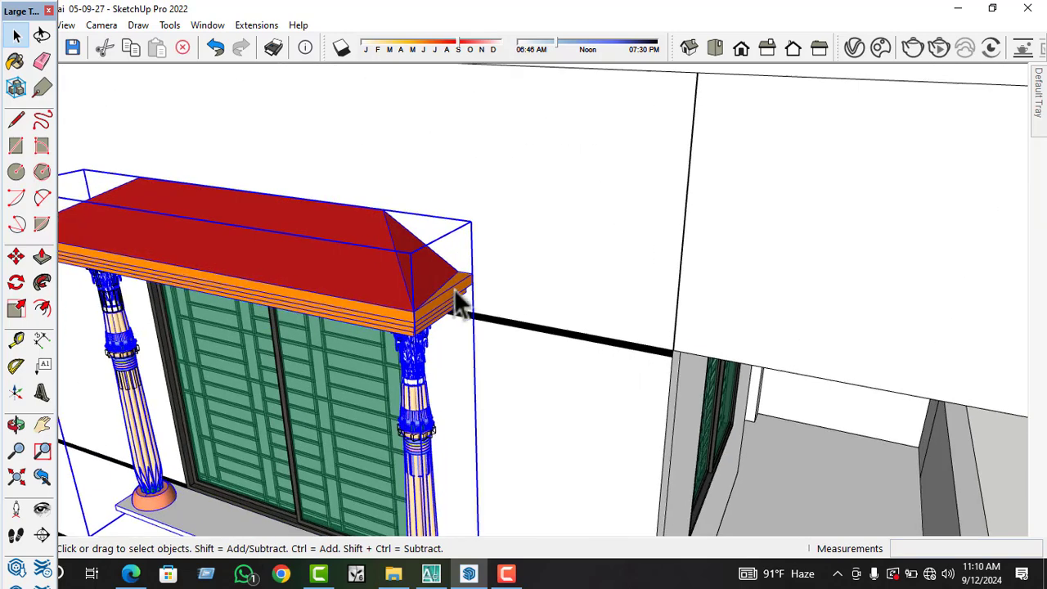
{"action": "scroll", "coordinate": [435, 276], "scroll_direction": "up", "scroll_amount": 1}
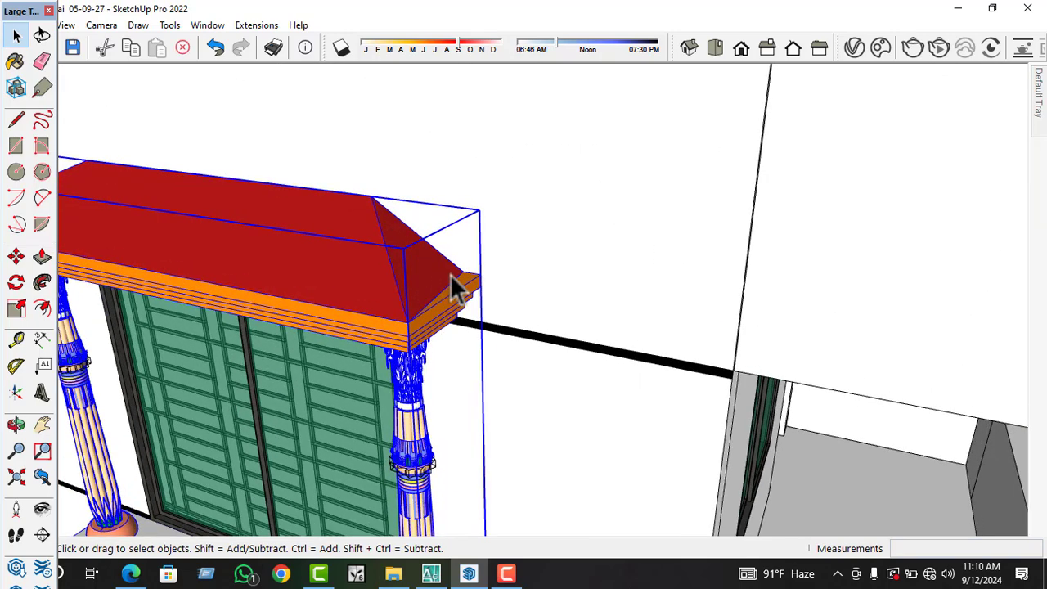
{"action": "double_click", "coordinate": [451, 276]}
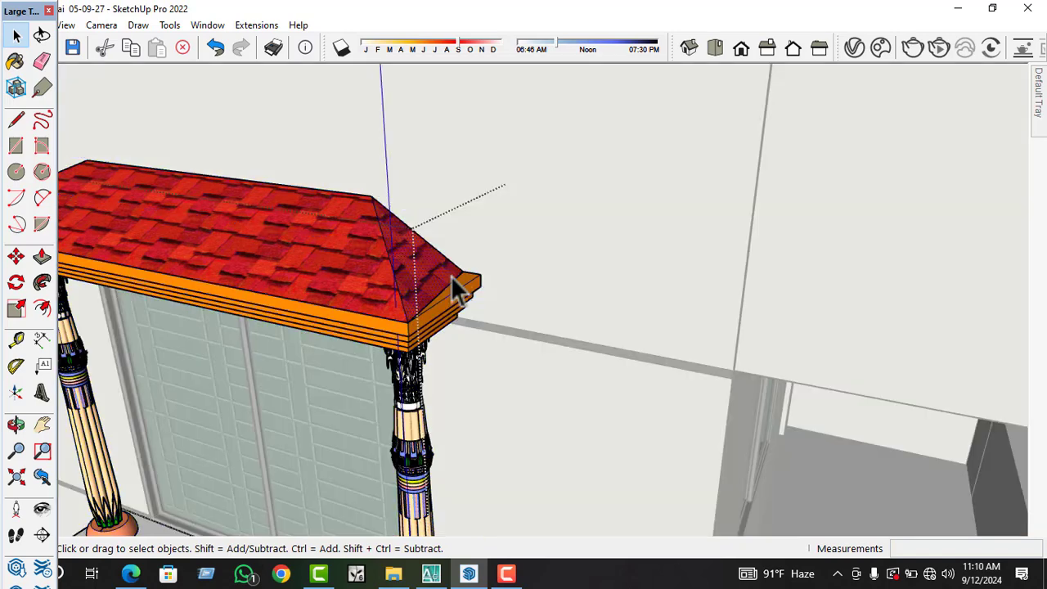
- Move the roof's triangular end face about 2 3/8" out to the cornice's back corner, then try shifting it by its front corner
{"action": "left_click", "coordinate": [456, 273]}
{"action": "scroll", "coordinate": [455, 273], "scroll_direction": "up", "scroll_amount": 1}
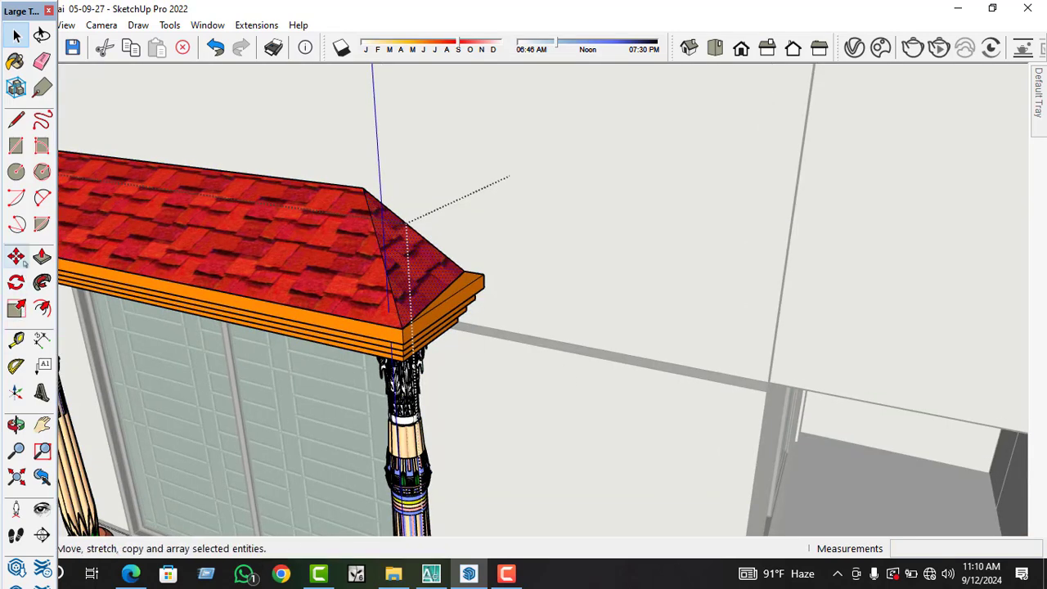
{"action": "left_click", "coordinate": [474, 270]}
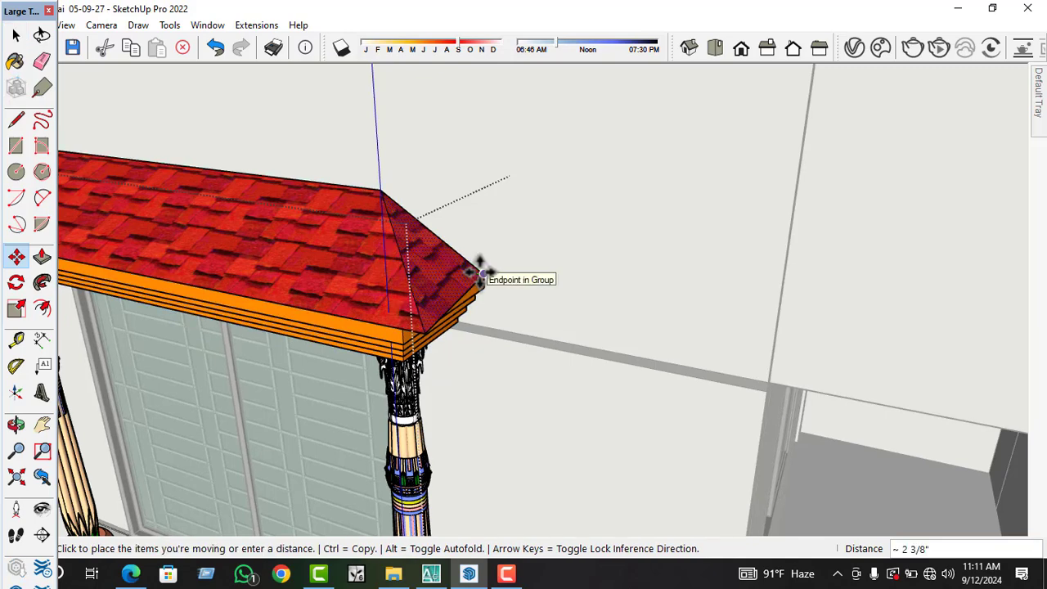
{"action": "left_click", "coordinate": [480, 270]}
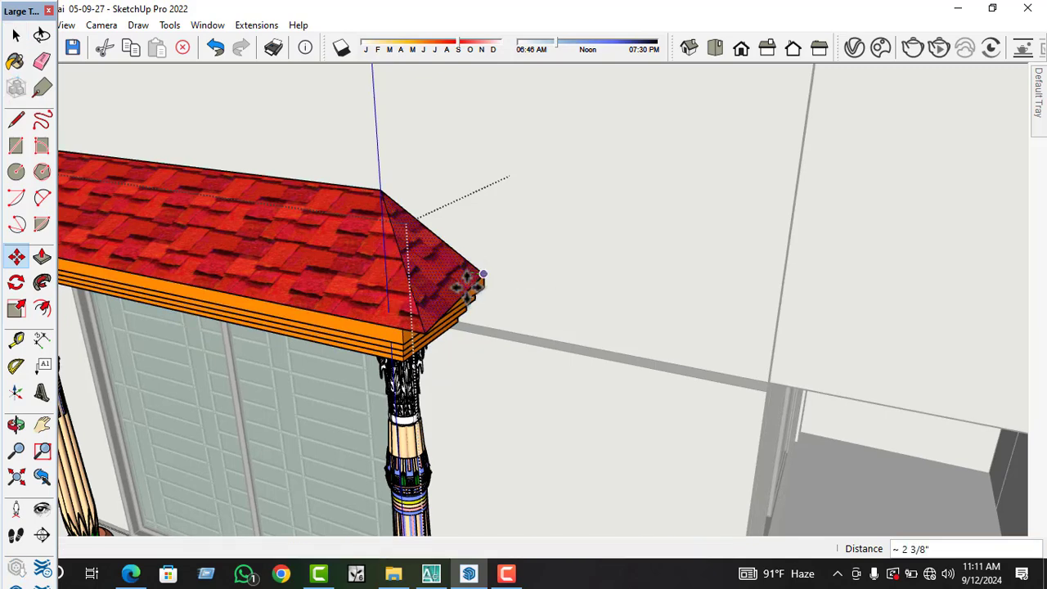
{"action": "left_click", "coordinate": [426, 331]}
{"action": "left_click", "coordinate": [401, 339]}
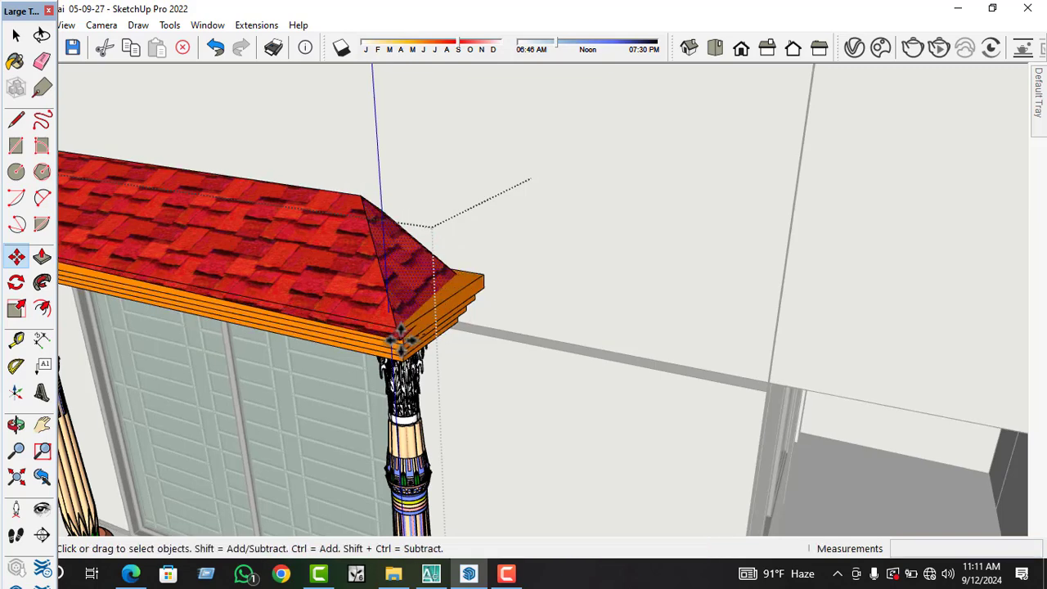
- Move the roof's front hip edge about 2 3/8" inward onto the cornice's front corner and stop editing the surround
{"action": "middle_click_drag", "start_coordinate": [439, 300], "coordinate": [575, 340]}
{"action": "key", "text": "space"}
{"action": "left_click", "coordinate": [591, 338]}
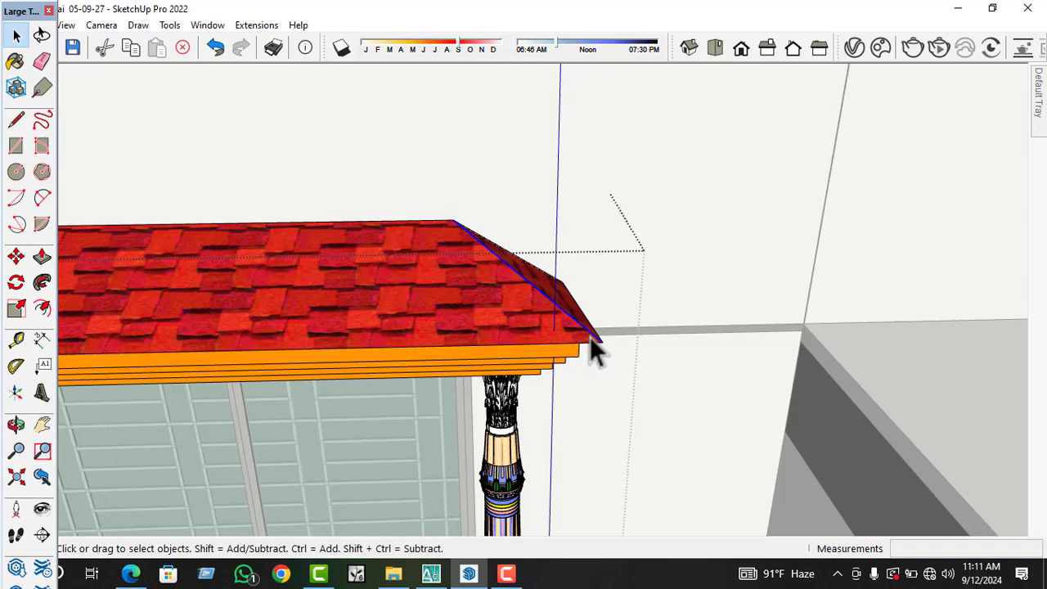
{"action": "left_click", "coordinate": [16, 257]}
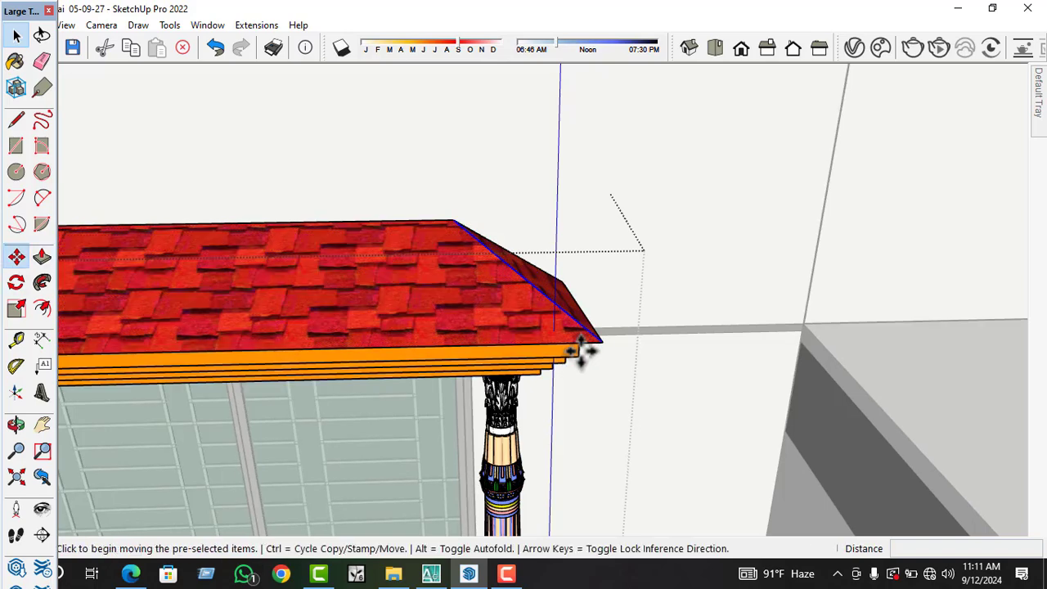
{"action": "left_click", "coordinate": [584, 345]}
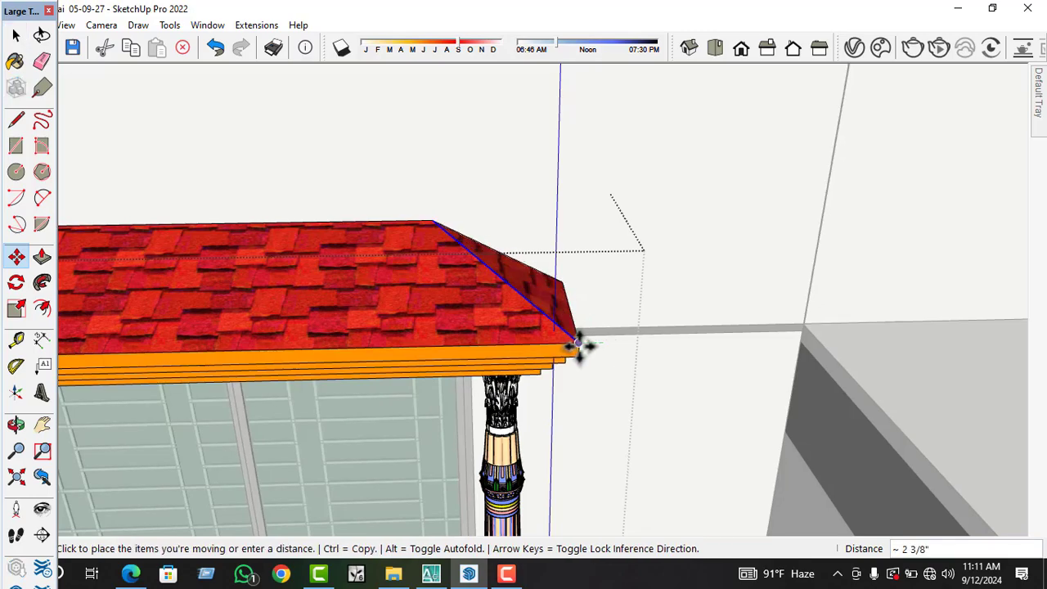
{"action": "middle_click_drag", "start_coordinate": [472, 358], "coordinate": [401, 345]}
{"action": "key", "text": "space"}
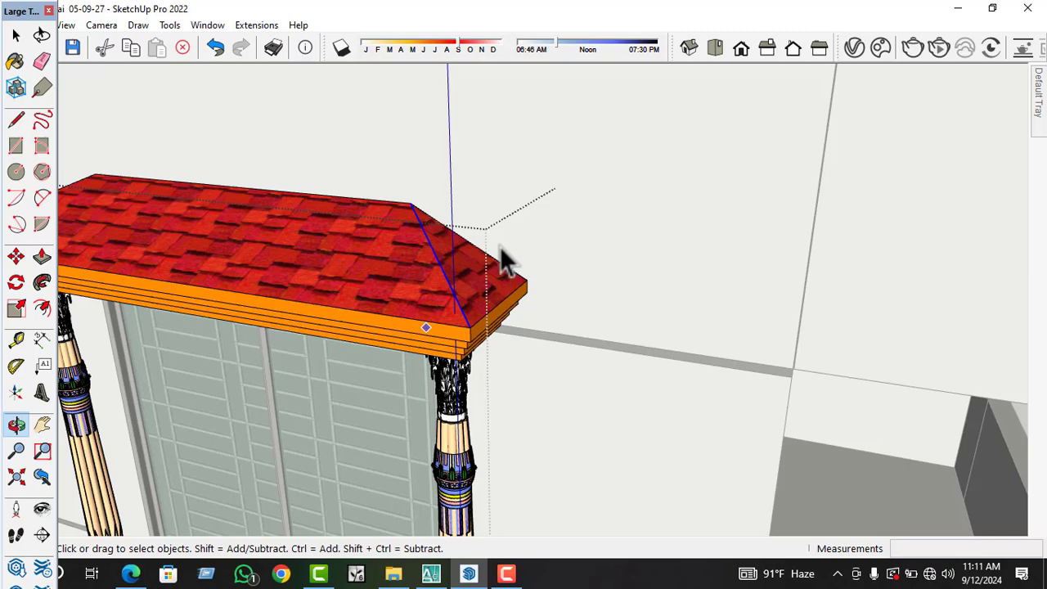
{"action": "scroll", "coordinate": [491, 252], "scroll_direction": "down", "scroll_amount": 2}
{"action": "scroll", "coordinate": [523, 260], "scroll_direction": "down", "scroll_amount": 1}
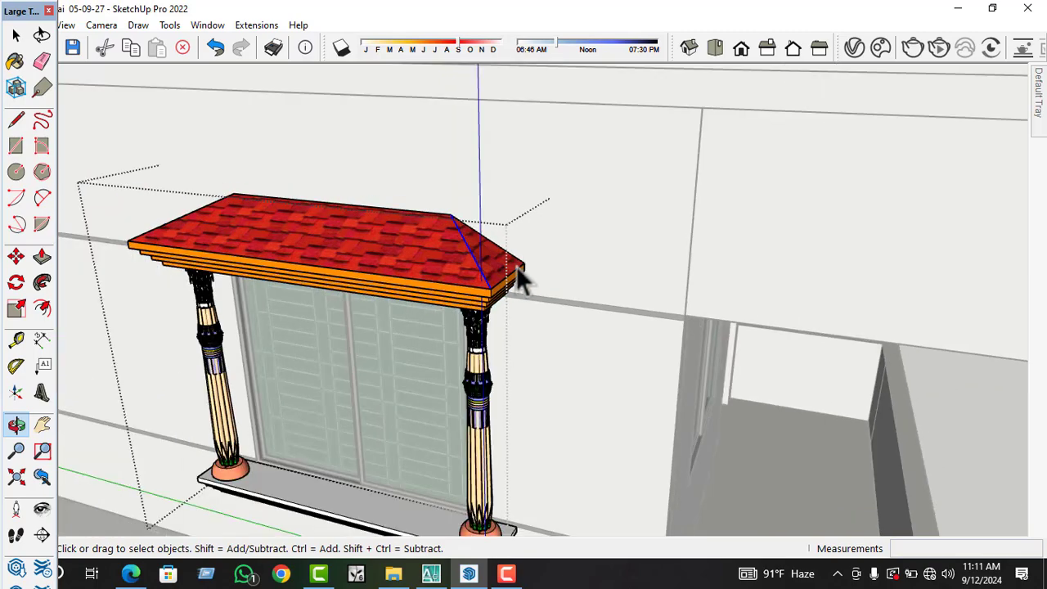
{"action": "scroll", "coordinate": [507, 284], "scroll_direction": "down", "scroll_amount": 5}
{"action": "scroll", "coordinate": [434, 290], "scroll_direction": "up", "scroll_amount": 2}
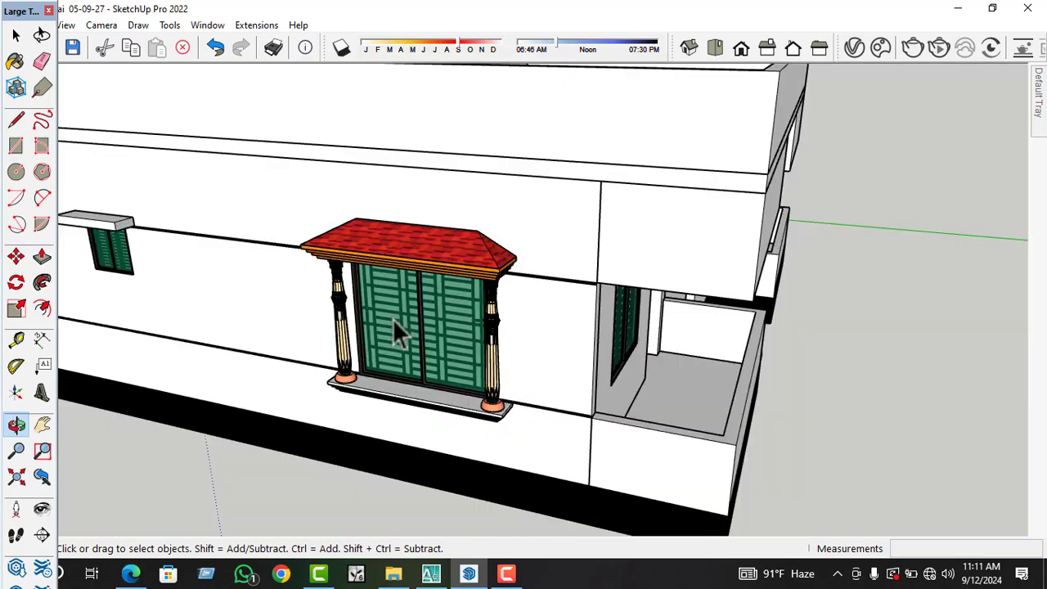
- Open the surround of the large window near the front end of the same wall for editing at its roof corner
{"action": "middle_click_drag", "start_coordinate": [393, 321], "coordinate": [577, 311]}
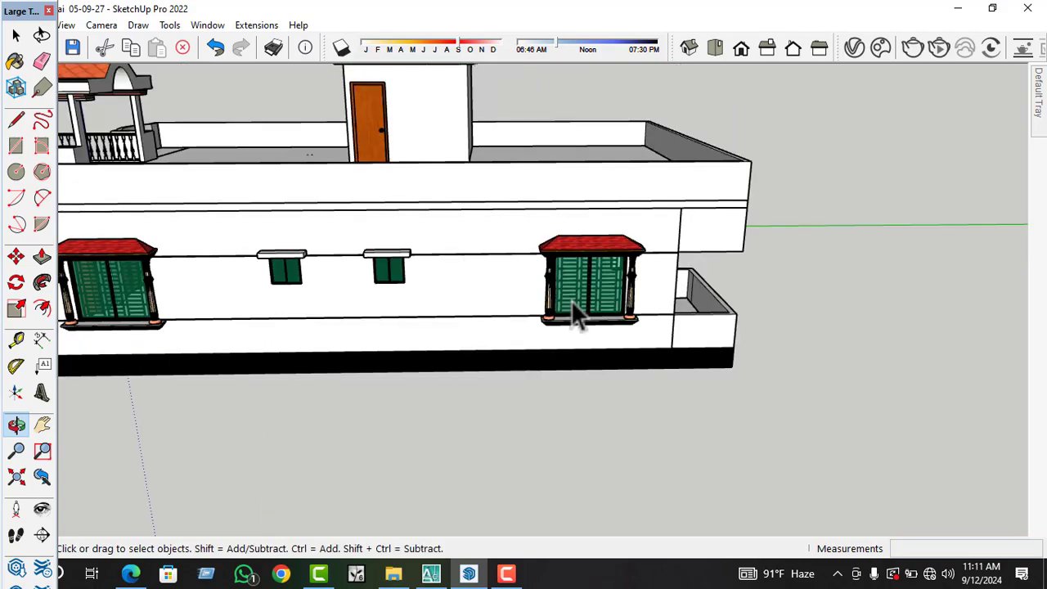
{"action": "scroll", "coordinate": [520, 309], "scroll_direction": "down", "scroll_amount": 4}
{"action": "scroll", "coordinate": [164, 257], "scroll_direction": "up", "scroll_amount": 5}
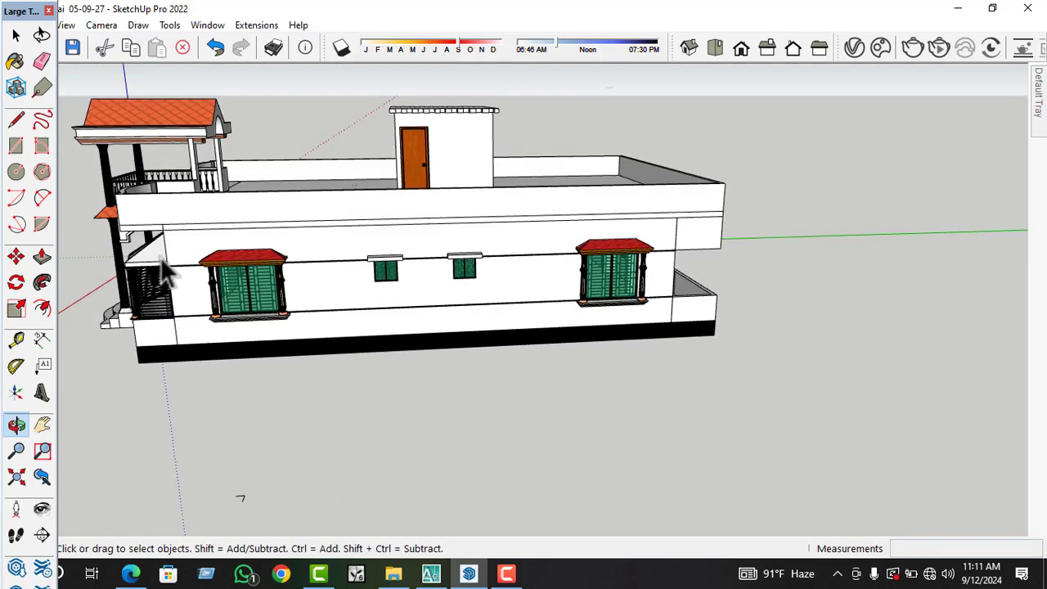
{"action": "scroll", "coordinate": [367, 274], "scroll_direction": "up", "scroll_amount": 5}
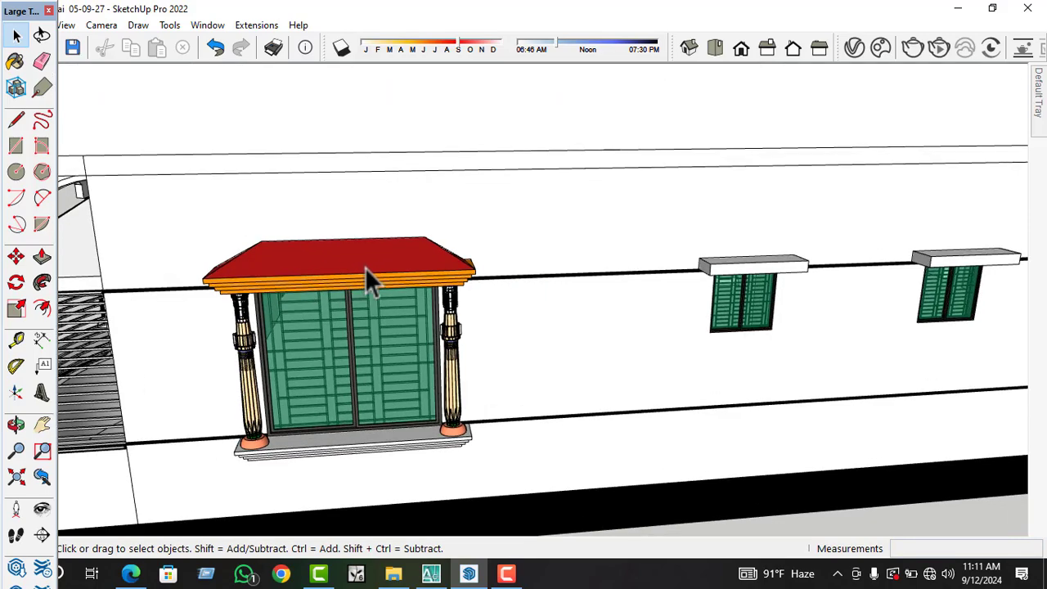
{"action": "middle_click_drag", "start_coordinate": [442, 275], "coordinate": [417, 323]}
{"action": "scroll", "coordinate": [434, 315], "scroll_direction": "up", "scroll_amount": 2}
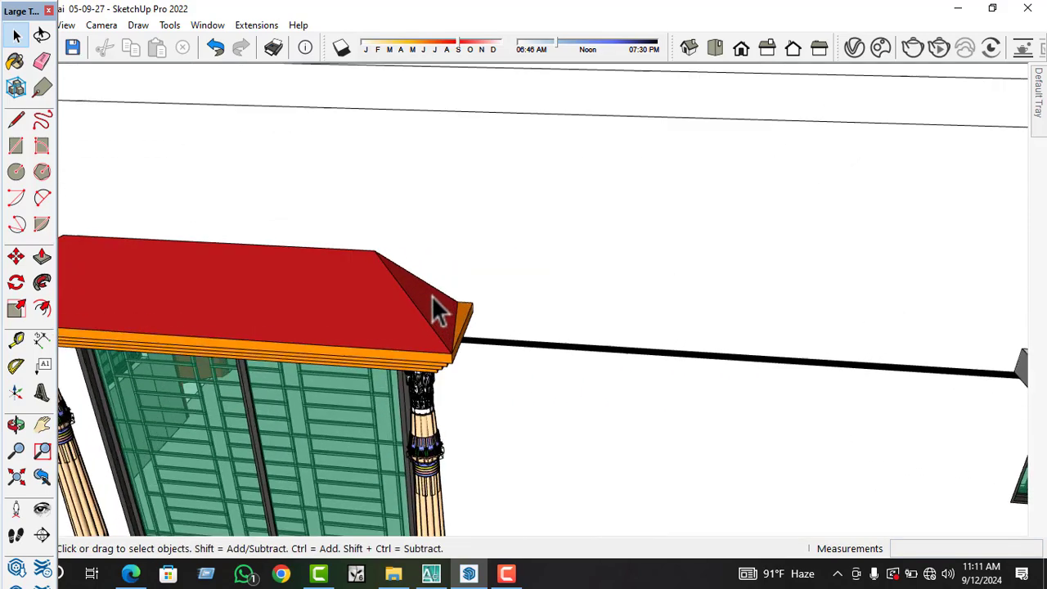
{"action": "left_click", "coordinate": [443, 296]}
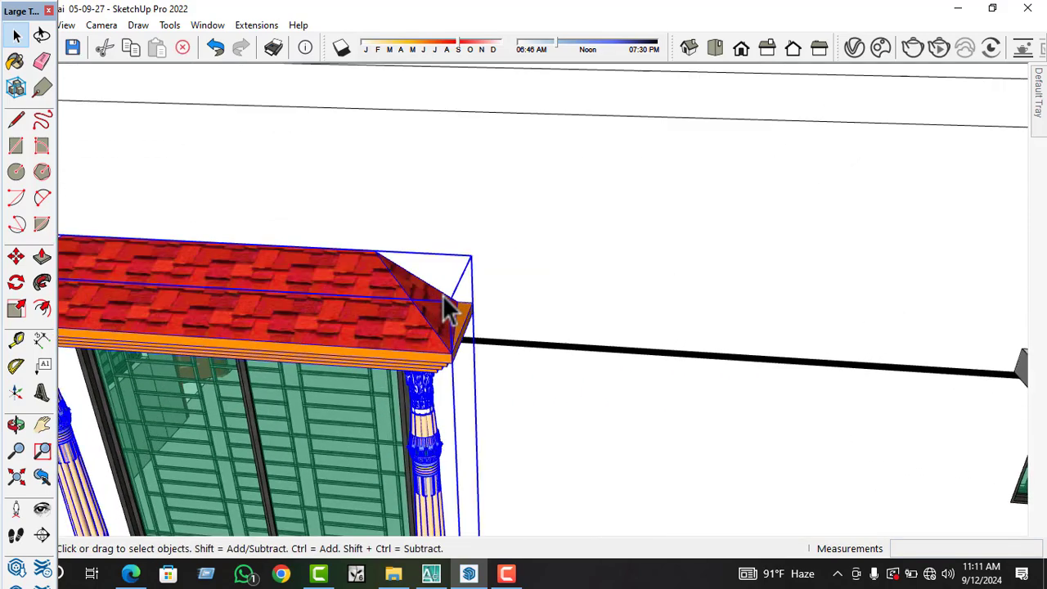
{"action": "double_click", "coordinate": [442, 296]}
- Move the roof's rear hip edge about 2 3/8" outward onto the cornice's back corner and stop editing the surround
{"action": "scroll", "coordinate": [442, 299], "scroll_direction": "up", "scroll_amount": 2}
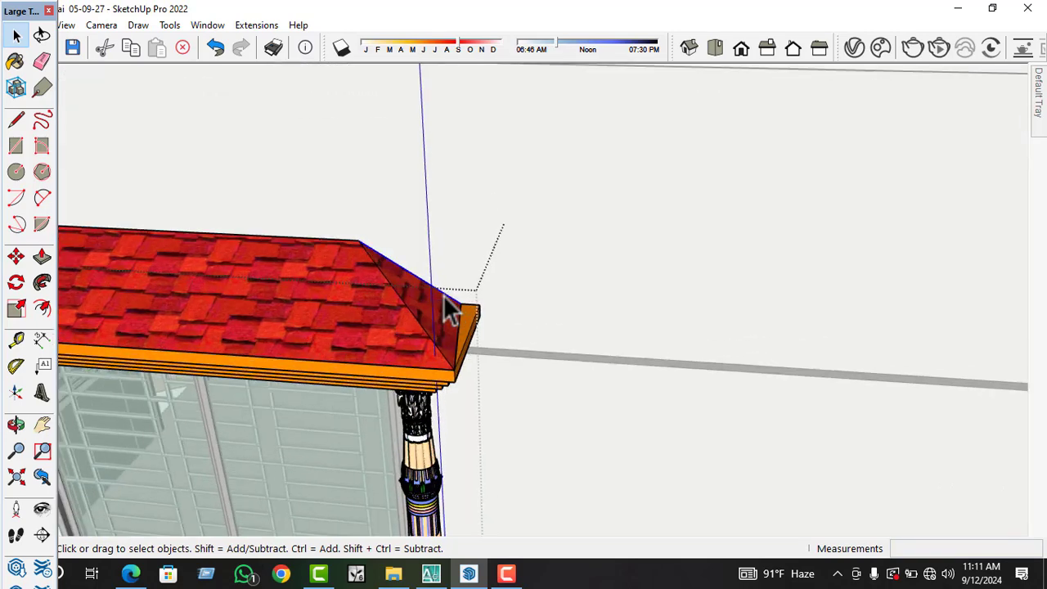
{"action": "left_click", "coordinate": [16, 256]}
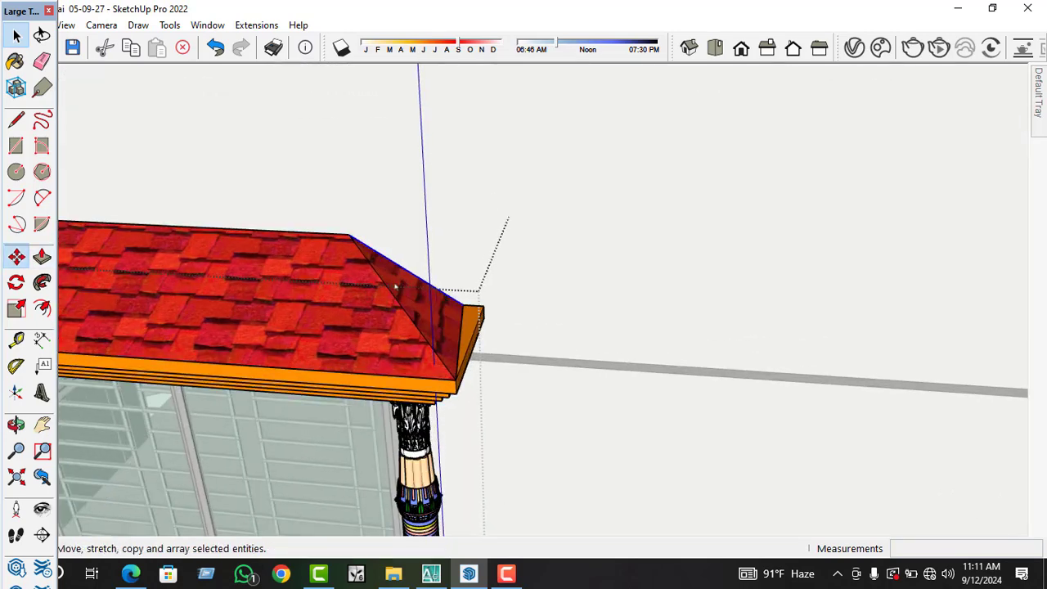
{"action": "left_click", "coordinate": [463, 303]}
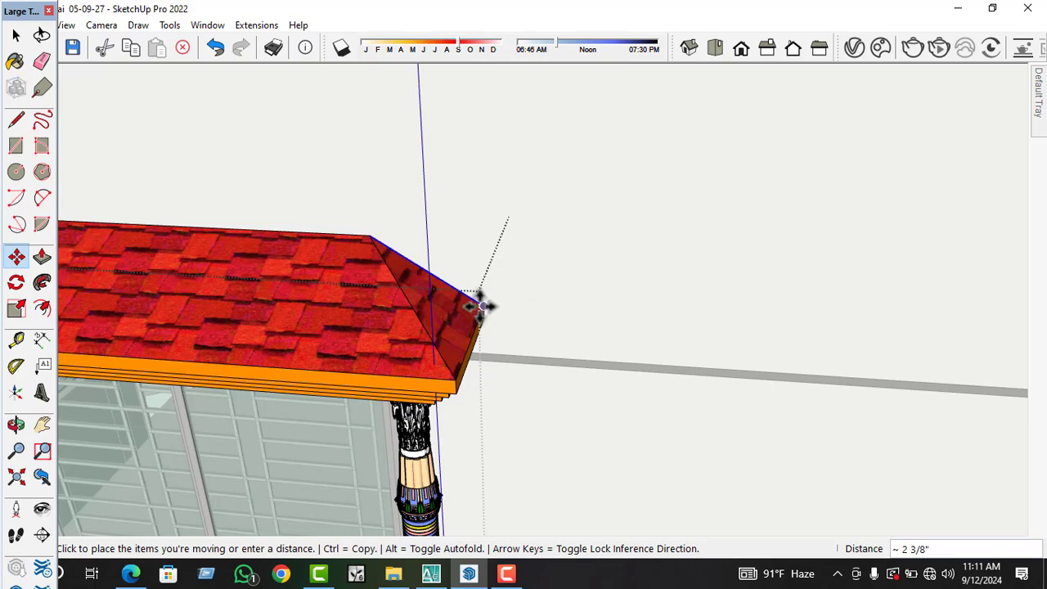
{"action": "left_click", "coordinate": [524, 304]}
{"action": "key", "text": "space"}
{"action": "scroll", "coordinate": [510, 320], "scroll_direction": "down", "scroll_amount": 5}
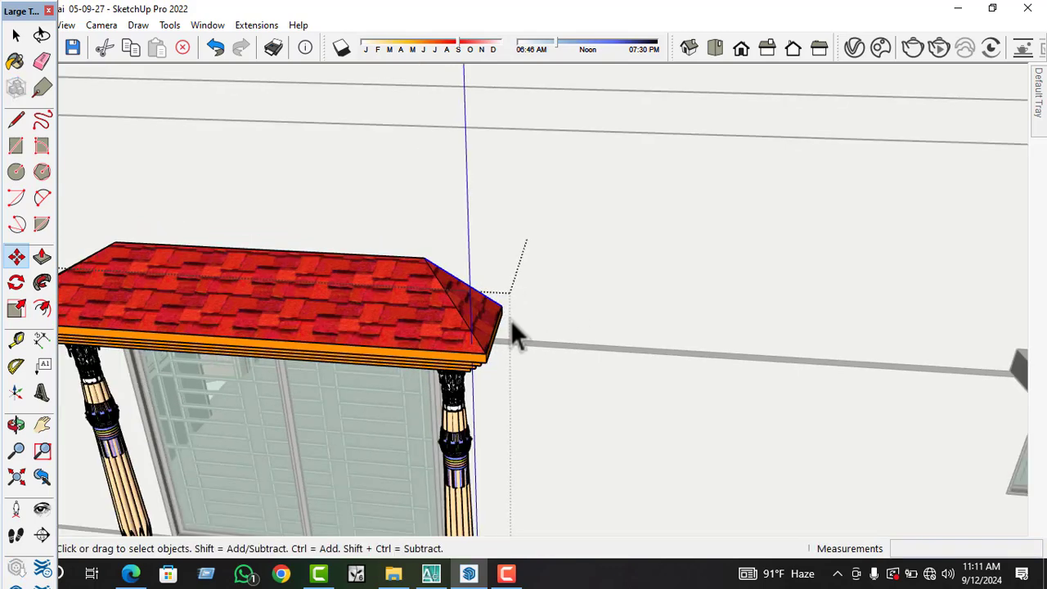
{"action": "scroll", "coordinate": [495, 332], "scroll_direction": "down", "scroll_amount": 6}
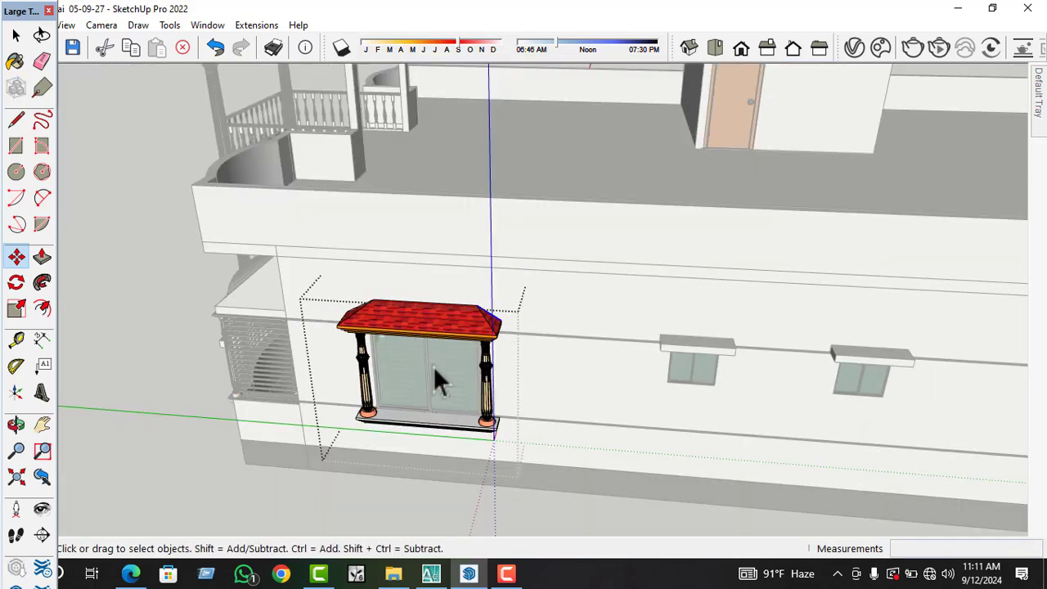
{"action": "middle_click_drag", "start_coordinate": [527, 319], "coordinate": [532, 292]}
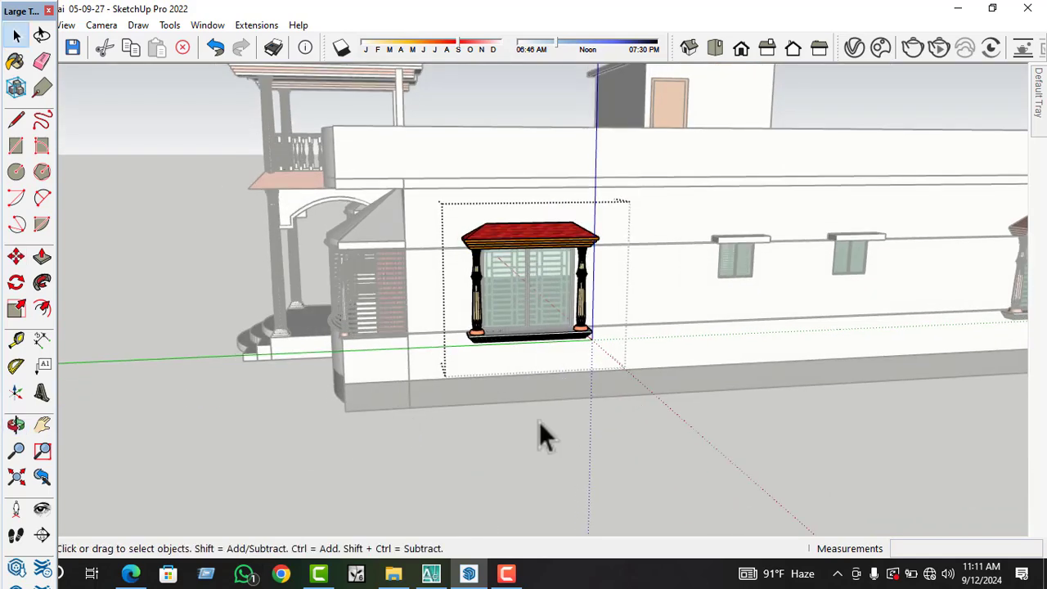
{"action": "scroll", "coordinate": [343, 503], "scroll_direction": "down", "scroll_amount": 3}
{"action": "middle_click_drag", "start_coordinate": [371, 419], "coordinate": [494, 418]}
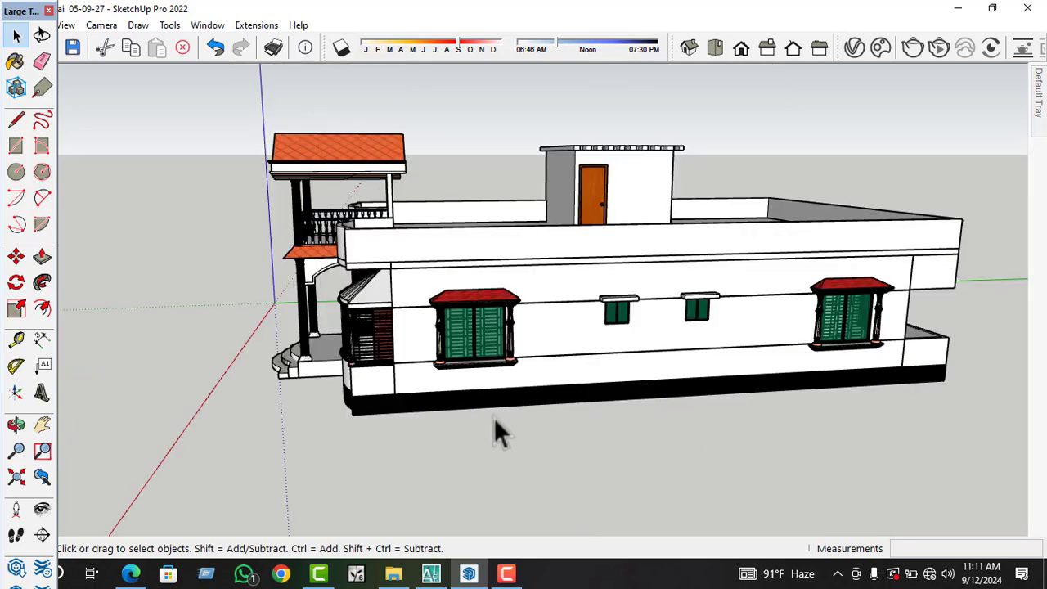
- Copy the small window's surround to the opposite side wall, using the front top corners of the roof parapet as reference and target points
{"action": "middle_click_drag", "start_coordinate": [594, 364], "coordinate": [548, 355]}
{"action": "scroll", "coordinate": [400, 307], "scroll_direction": "up", "scroll_amount": 2}
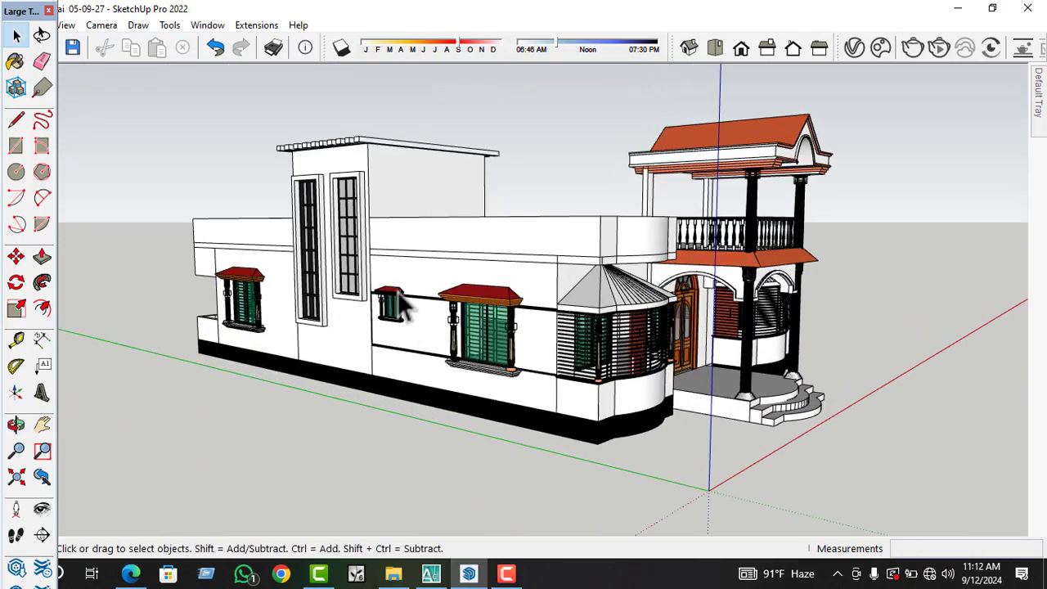
{"action": "scroll", "coordinate": [407, 319], "scroll_direction": "up", "scroll_amount": 3}
{"action": "left_click", "coordinate": [406, 317]}
{"action": "key", "text": "m"}
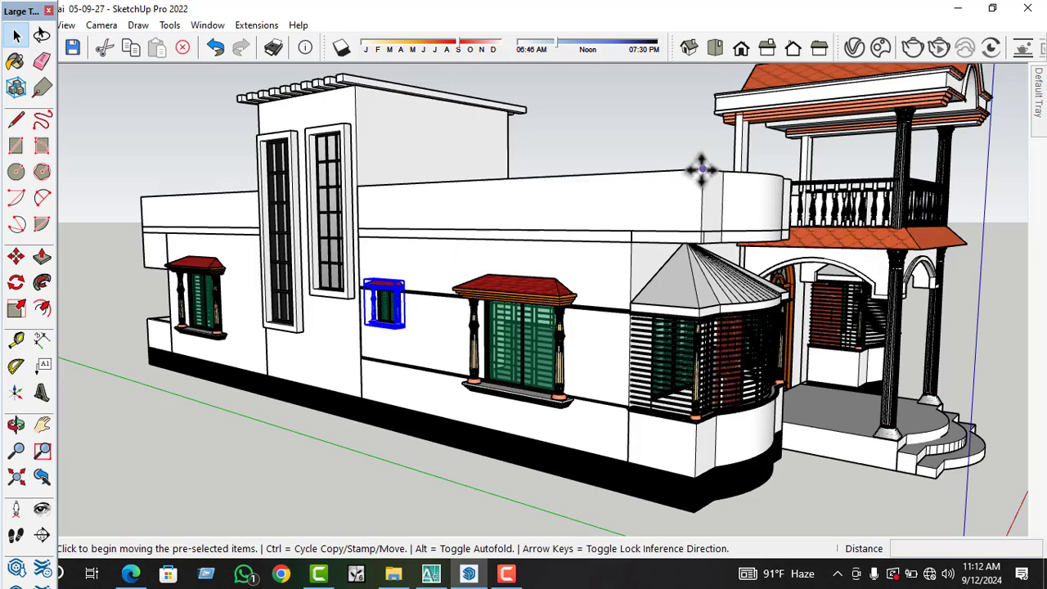
{"action": "middle_click_drag", "start_coordinate": [589, 205], "coordinate": [489, 220]}
{"action": "scroll", "coordinate": [496, 221], "scroll_direction": "up", "scroll_amount": 2}
{"action": "scroll", "coordinate": [393, 253], "scroll_direction": "up", "scroll_amount": 2}
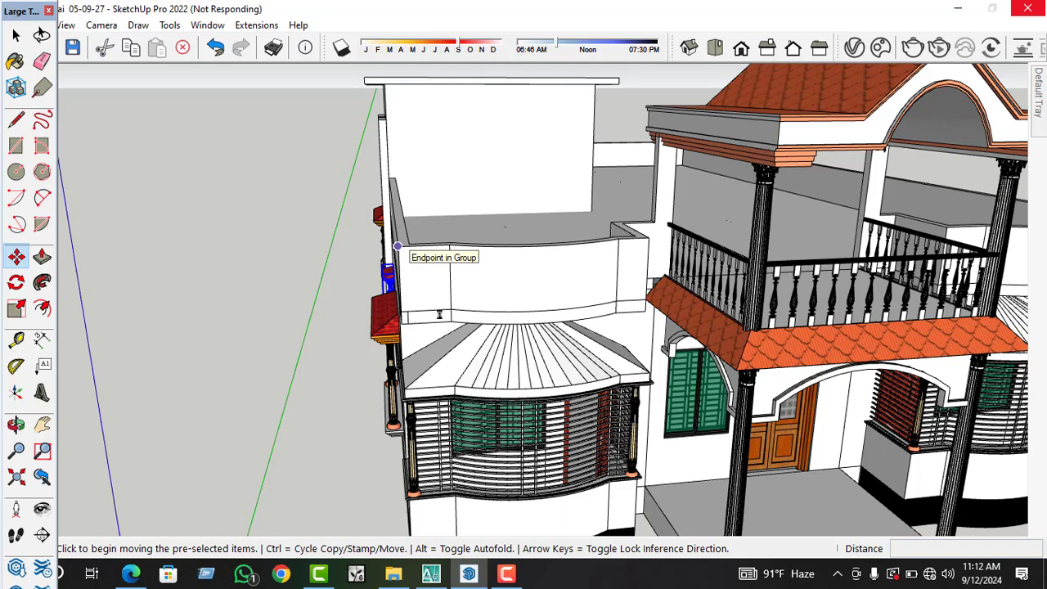
{"action": "scroll", "coordinate": [439, 314], "scroll_direction": "down", "scroll_amount": 1}
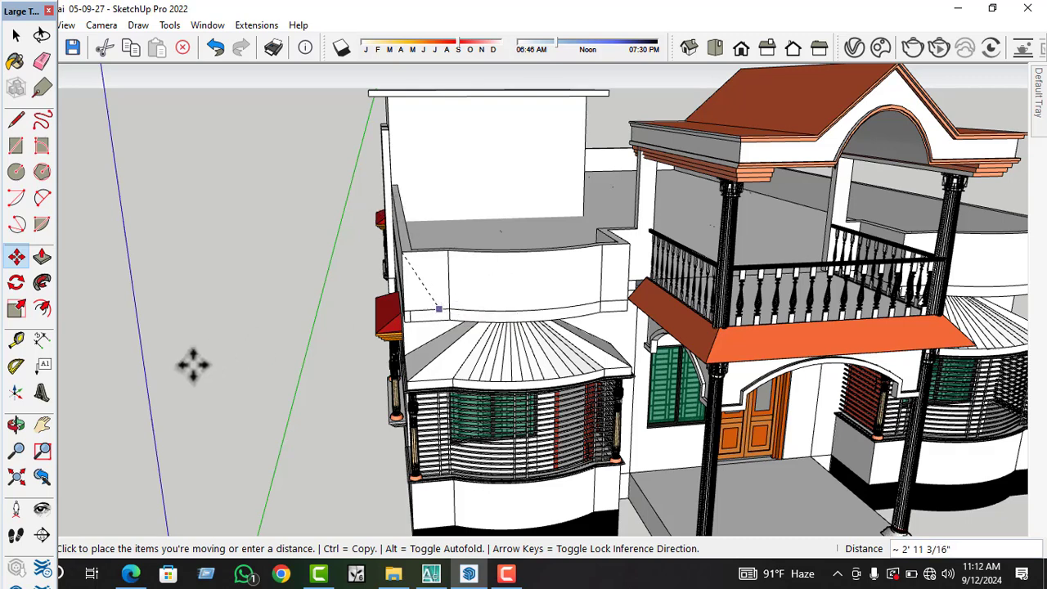
{"action": "scroll", "coordinate": [123, 378], "scroll_direction": "down", "scroll_amount": 5}
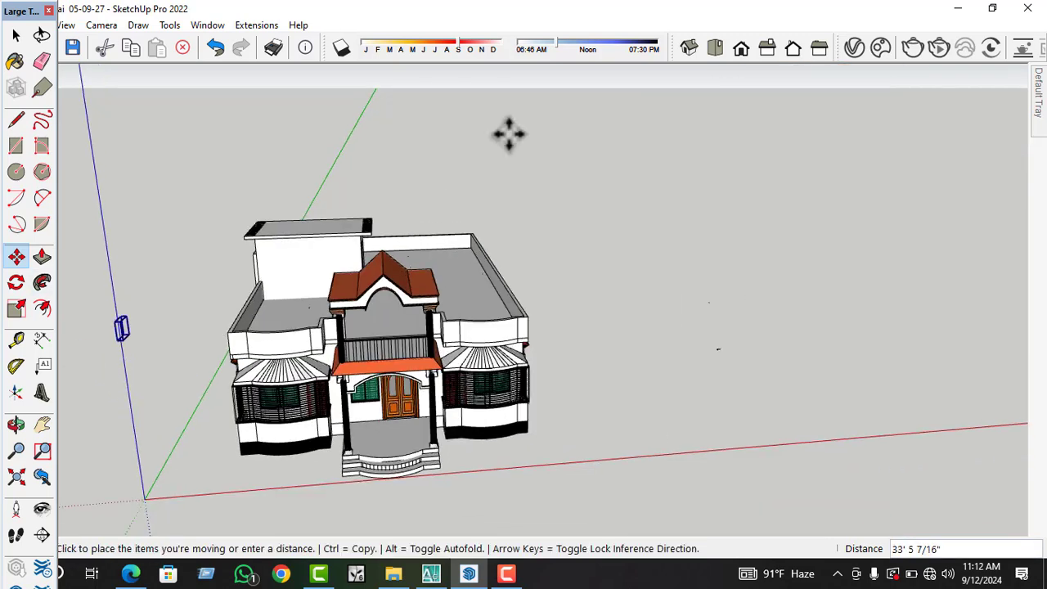
{"action": "scroll", "coordinate": [530, 330], "scroll_direction": "up", "scroll_amount": 2}
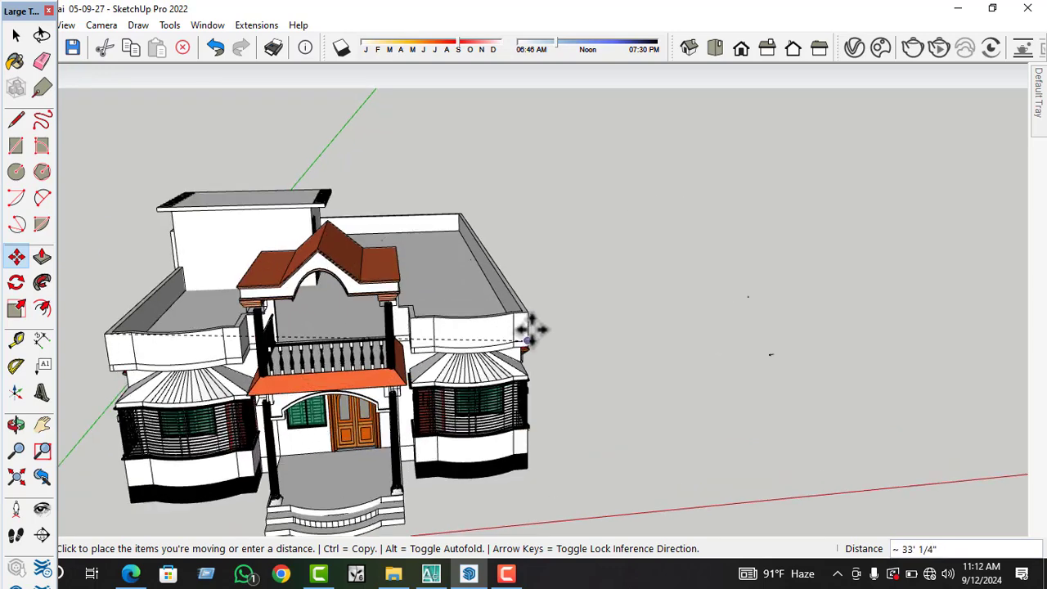
{"action": "scroll", "coordinate": [548, 304], "scroll_direction": "up", "scroll_amount": 1}
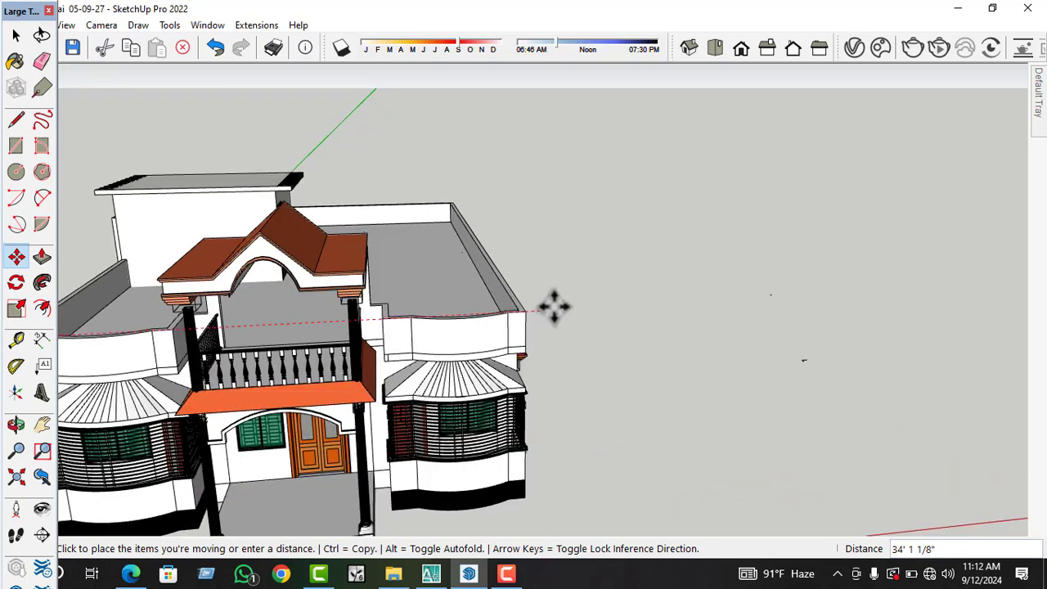
{"action": "scroll", "coordinate": [551, 312], "scroll_direction": "up", "scroll_amount": 3}
{"action": "middle_click_drag", "start_coordinate": [532, 322], "coordinate": [425, 336]}
{"action": "scroll", "coordinate": [516, 303], "scroll_direction": "down", "scroll_amount": 3}
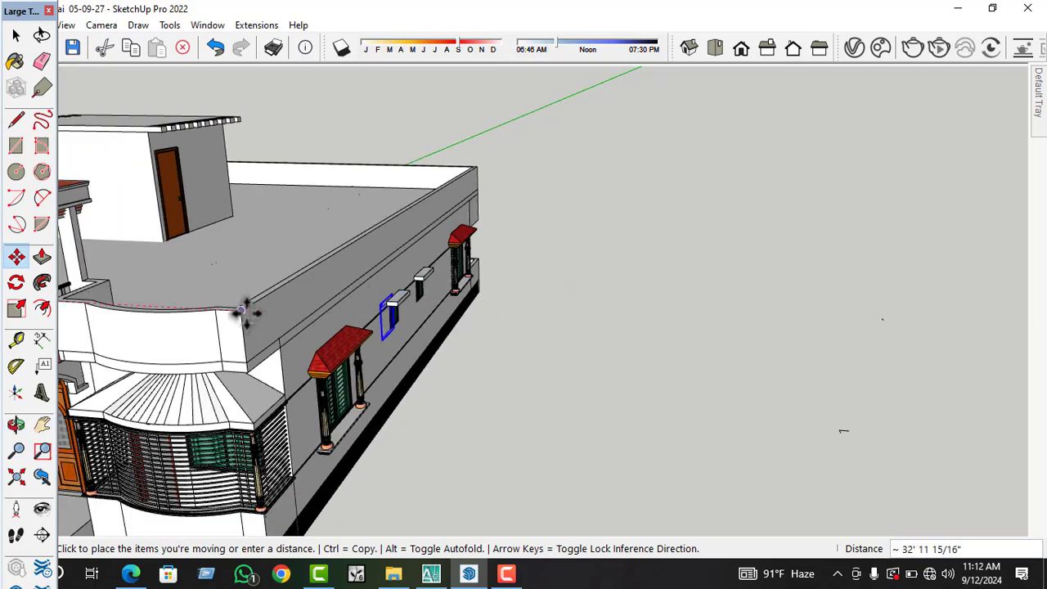
{"action": "key", "text": "ctrl"}
{"action": "left_click", "coordinate": [263, 316]}
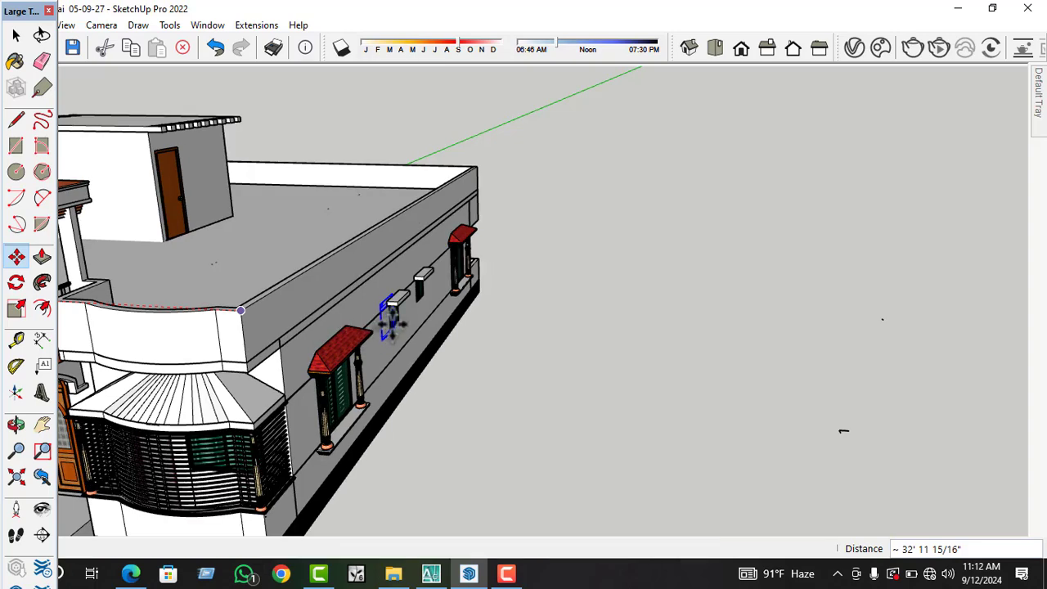
{"action": "key", "text": "space"}
{"action": "scroll", "coordinate": [390, 322], "scroll_direction": "up", "scroll_amount": 4}
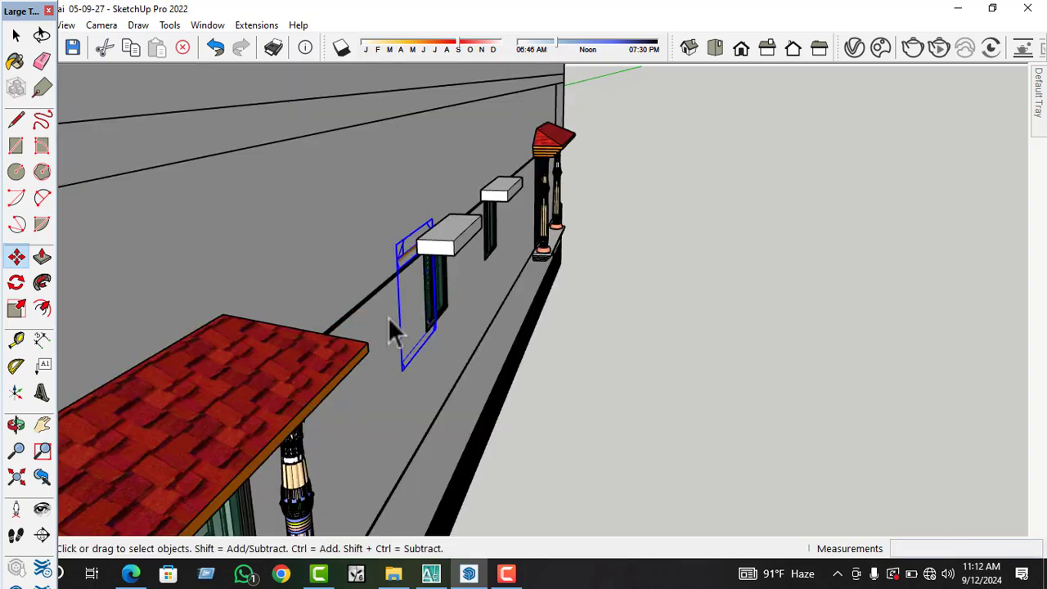
{"action": "scroll", "coordinate": [402, 225], "scroll_direction": "up", "scroll_amount": 2}
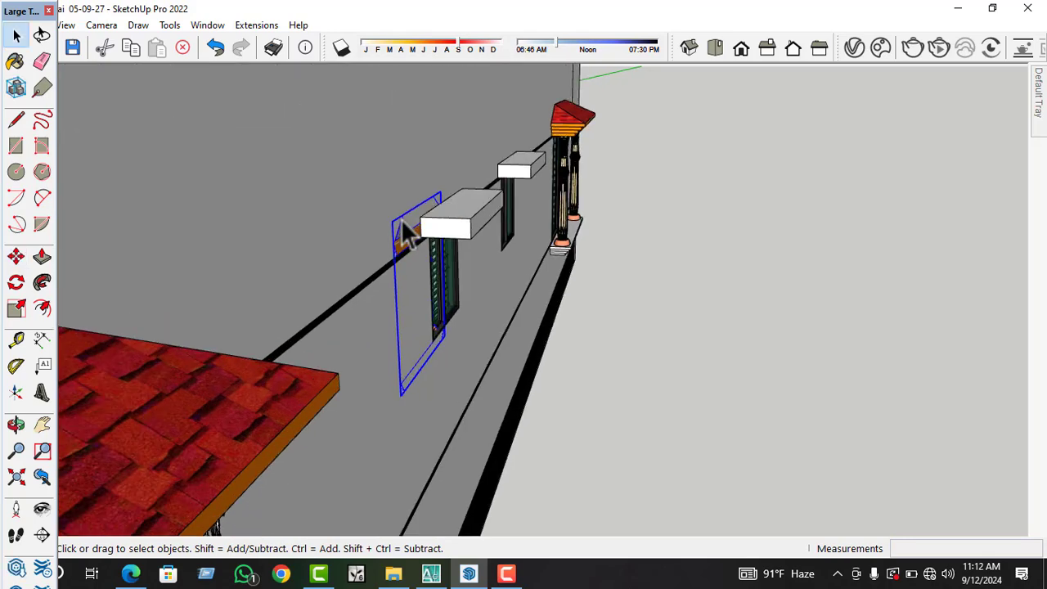
- Flip the column-and-roof window surround group embedded in the wall along its green axis
{"action": "right_click", "coordinate": [401, 218]}
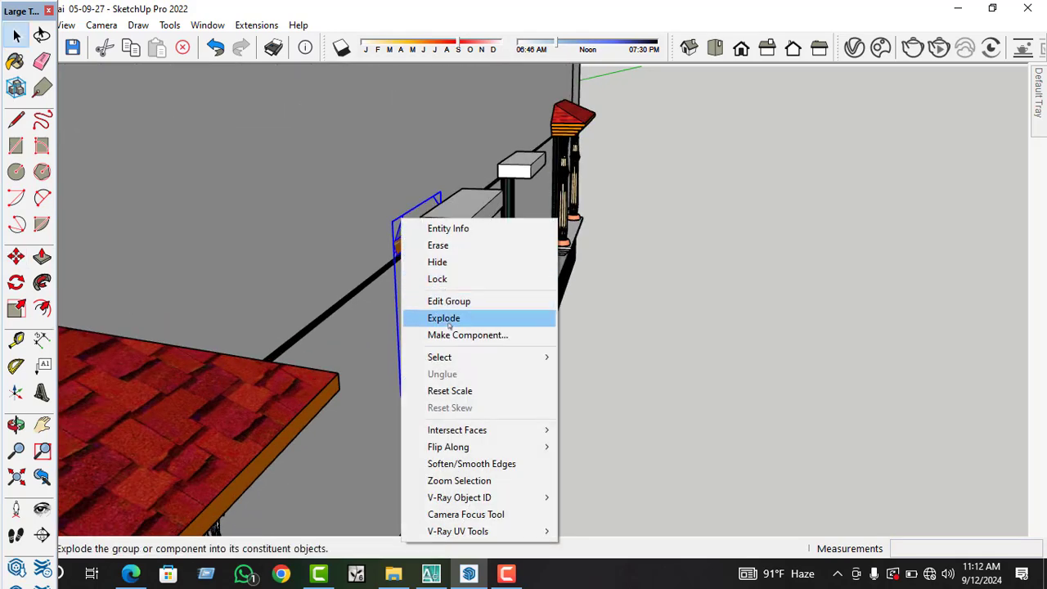
{"action": "mouse_move", "coordinate": [475, 449]}
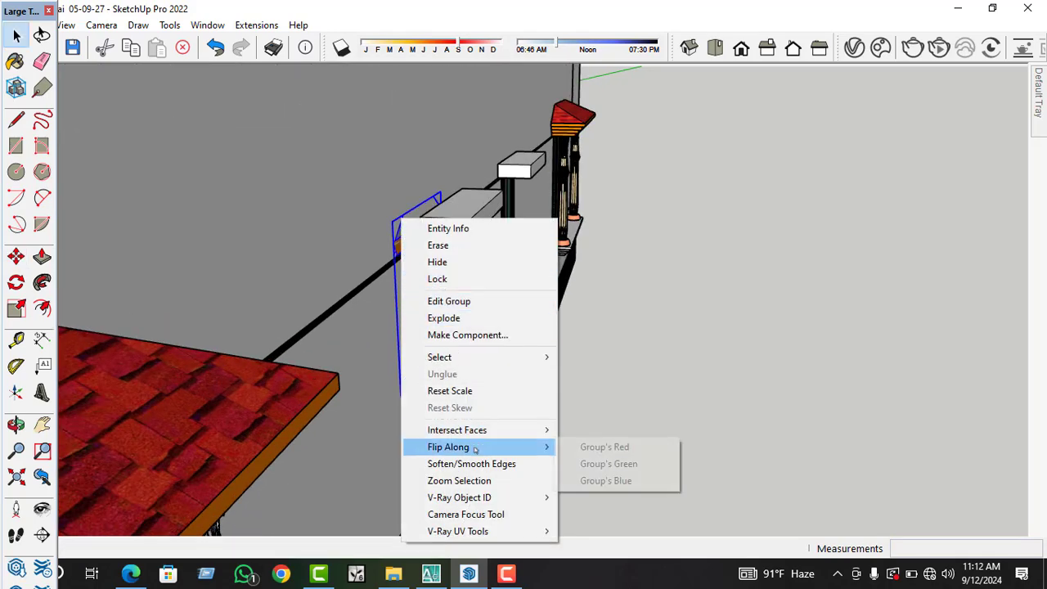
{"action": "left_click", "coordinate": [617, 465]}
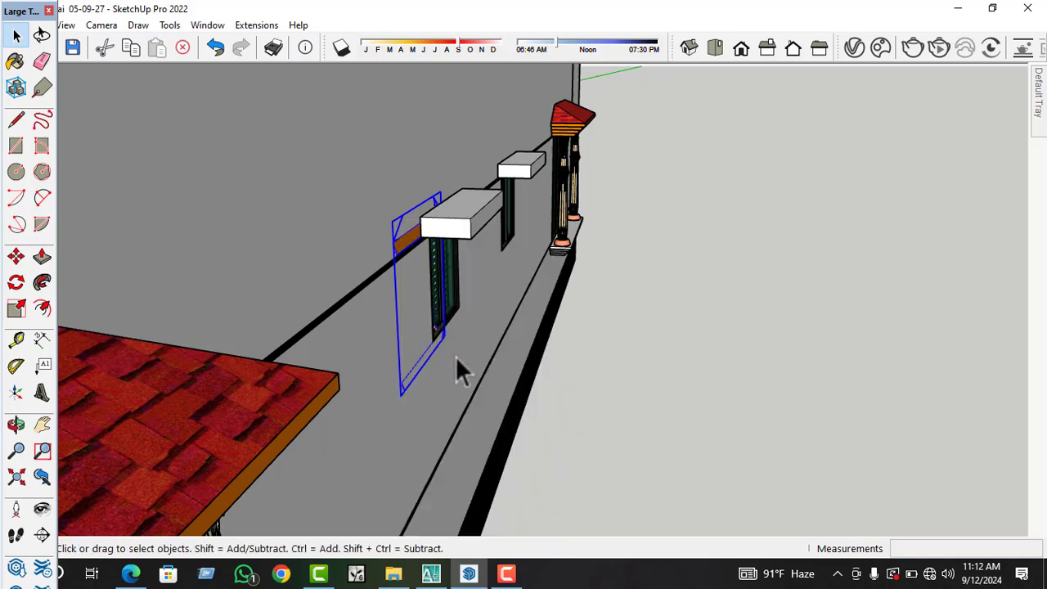
- Try moving the surround group about 2' 11 9/16" out of the wall along the red axis, and undo the move
{"action": "key", "text": "m"}
{"action": "scroll", "coordinate": [470, 366], "scroll_direction": "up", "scroll_amount": 1}
{"action": "left_click", "coordinate": [586, 393]}
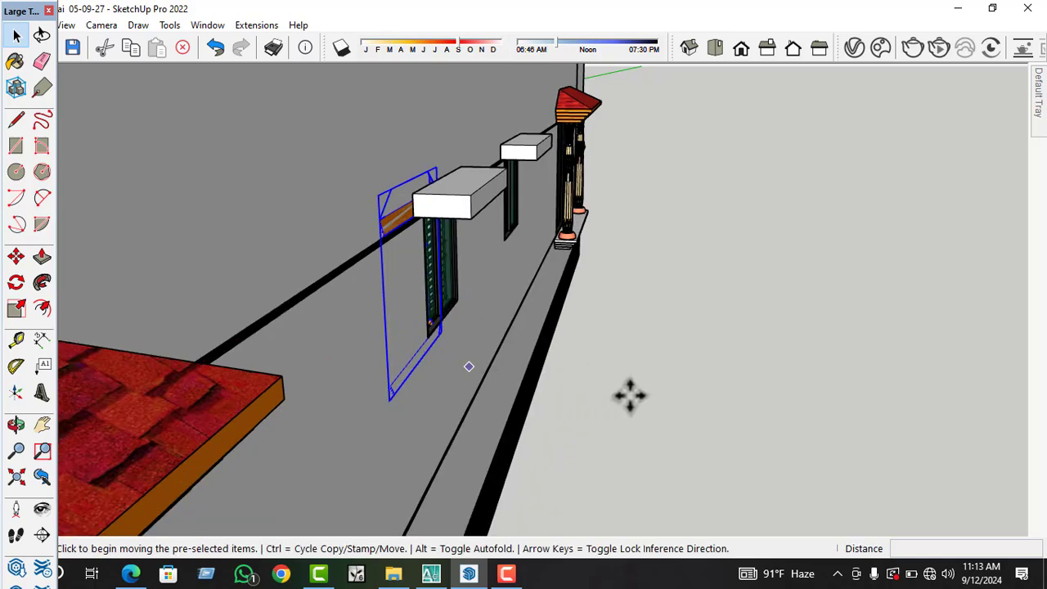
{"action": "left_click", "coordinate": [689, 399]}
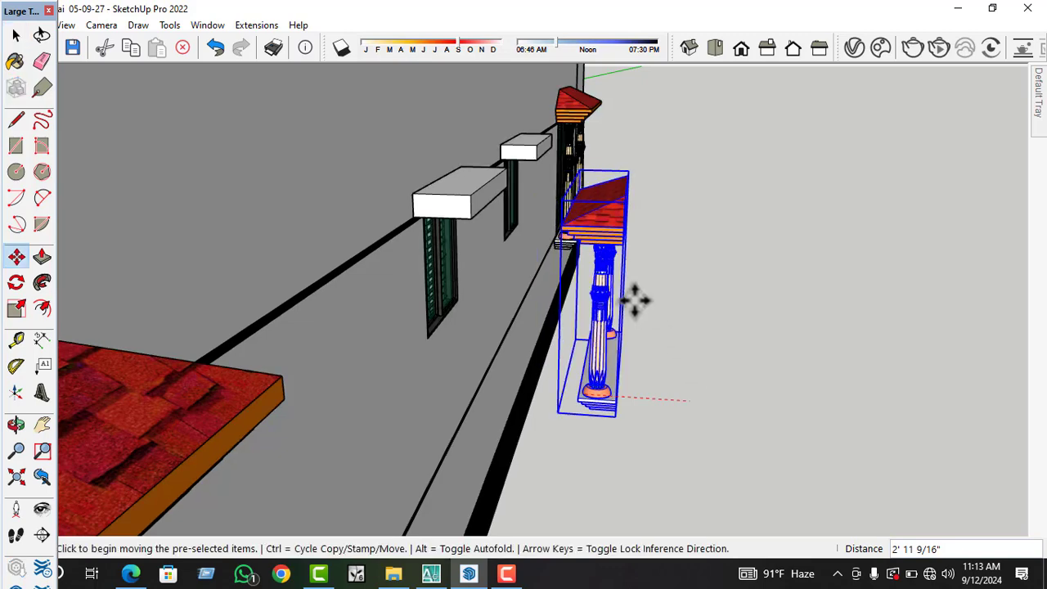
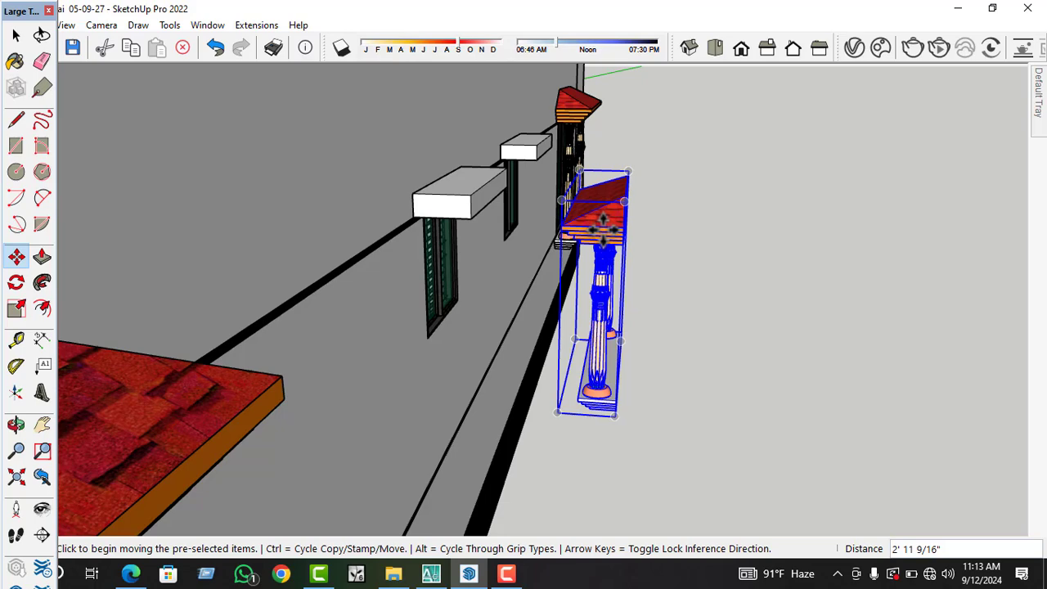
{"action": "key", "text": "space"}
{"action": "key", "text": "ctrl+z"}
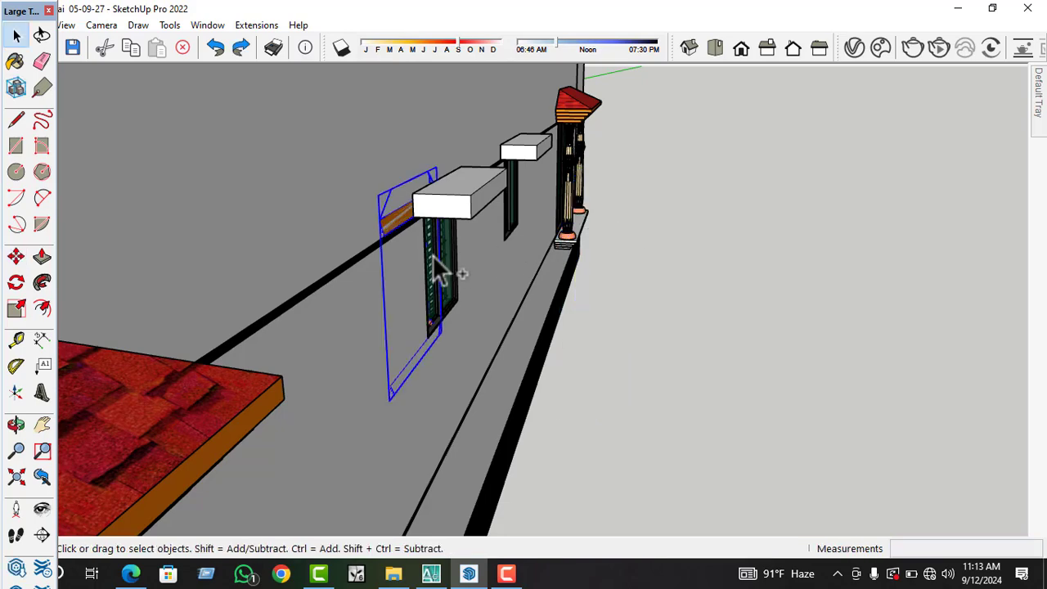
{"action": "right_click", "coordinate": [399, 219]}
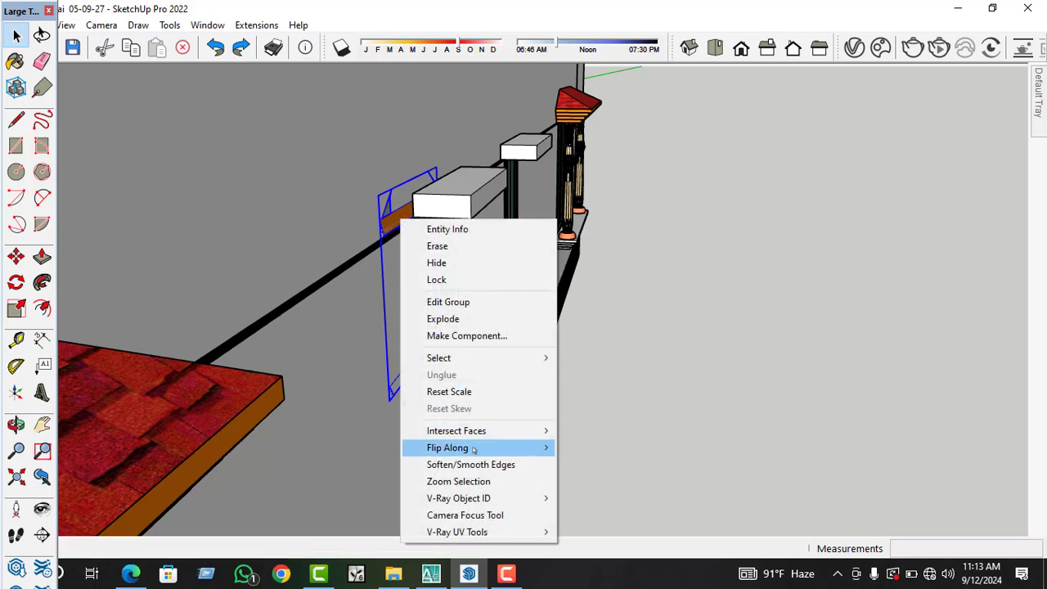
{"action": "mouse_move", "coordinate": [474, 449]}
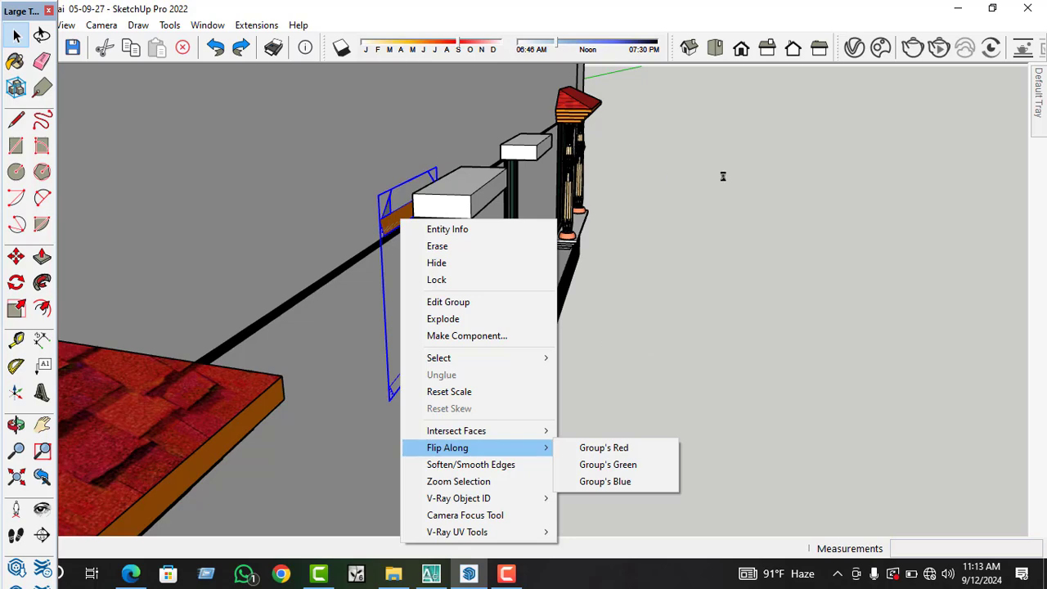
{"action": "left_click", "coordinate": [651, 341]}
{"action": "left_click", "coordinate": [400, 281]}
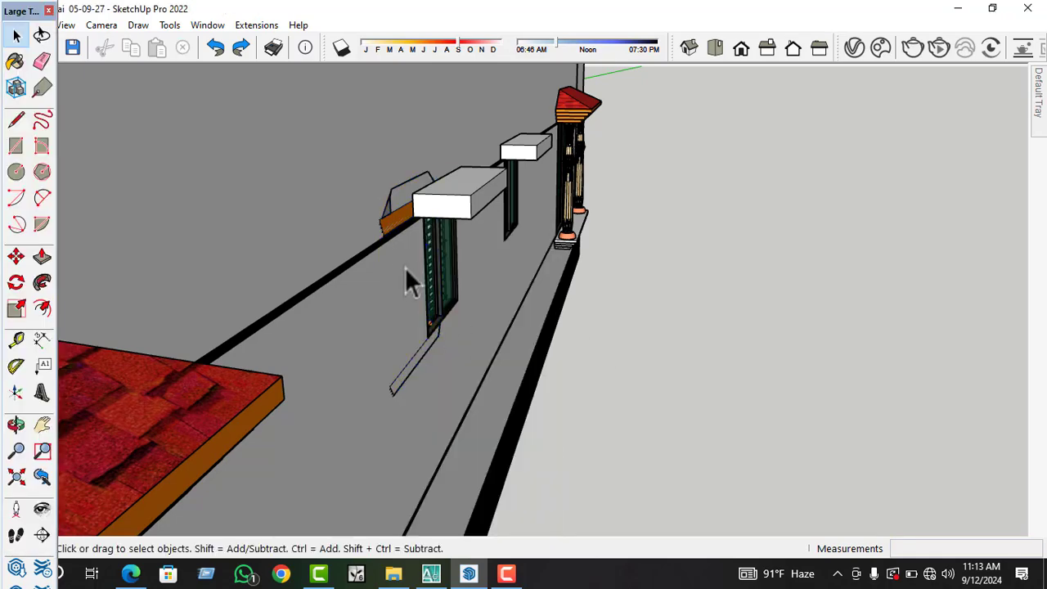
- Move the surround group about 2' 11" out of the wall along the red axis and flip it along its own red axis
{"action": "left_click", "coordinate": [401, 231]}
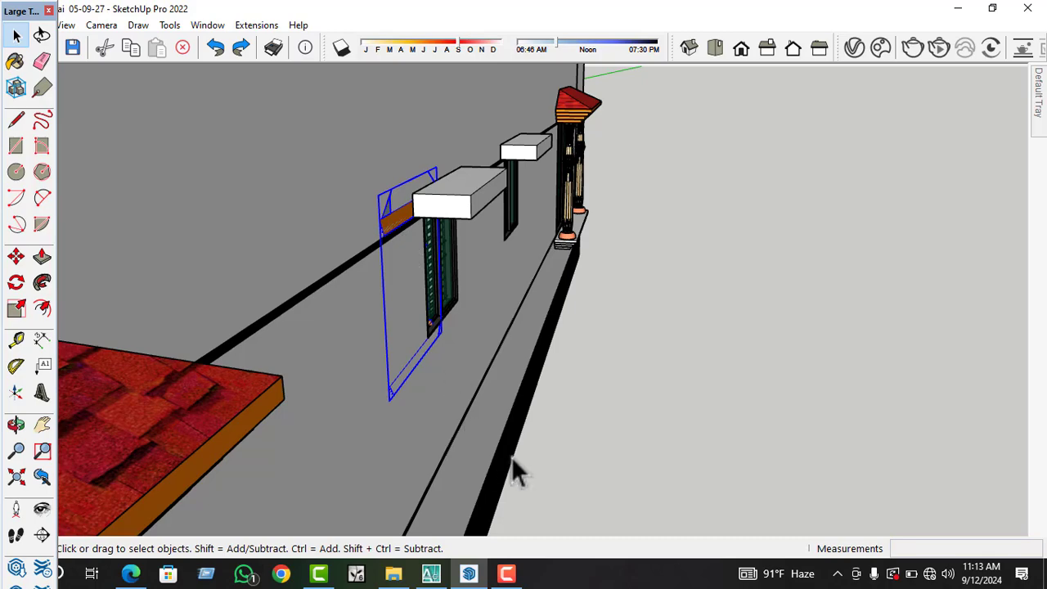
{"action": "key", "text": "m"}
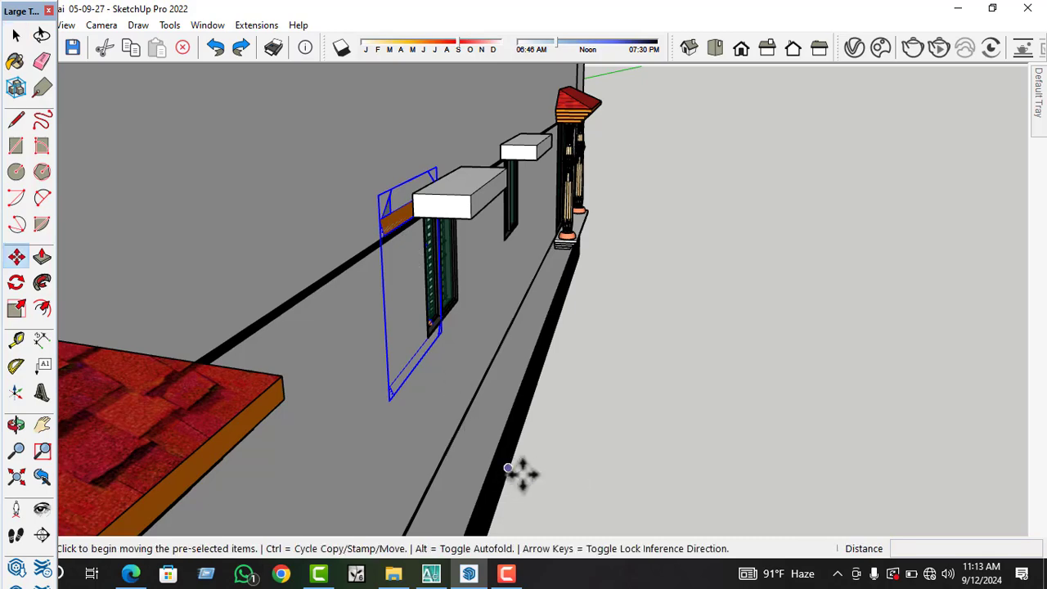
{"action": "left_click", "coordinate": [514, 473]}
{"action": "left_click", "coordinate": [615, 483]}
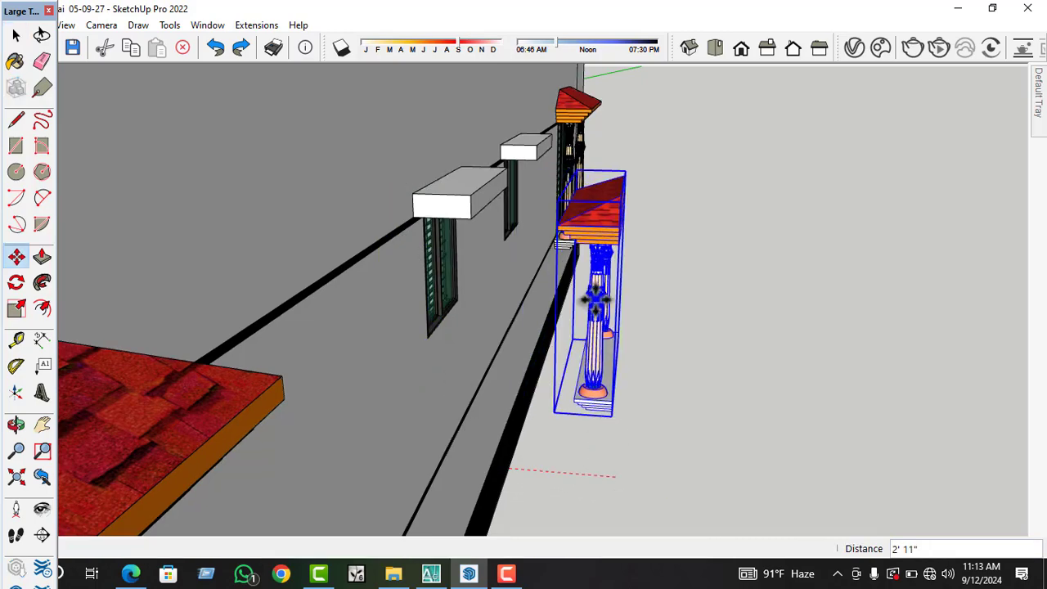
{"action": "right_click", "coordinate": [593, 236]}
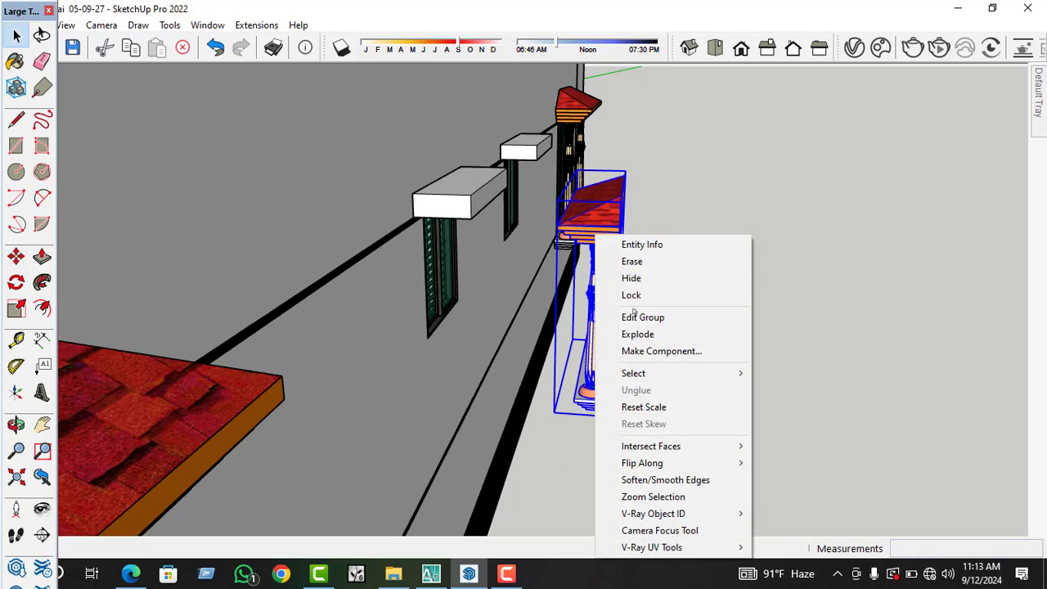
{"action": "mouse_move", "coordinate": [652, 463]}
{"action": "left_click", "coordinate": [786, 463]}
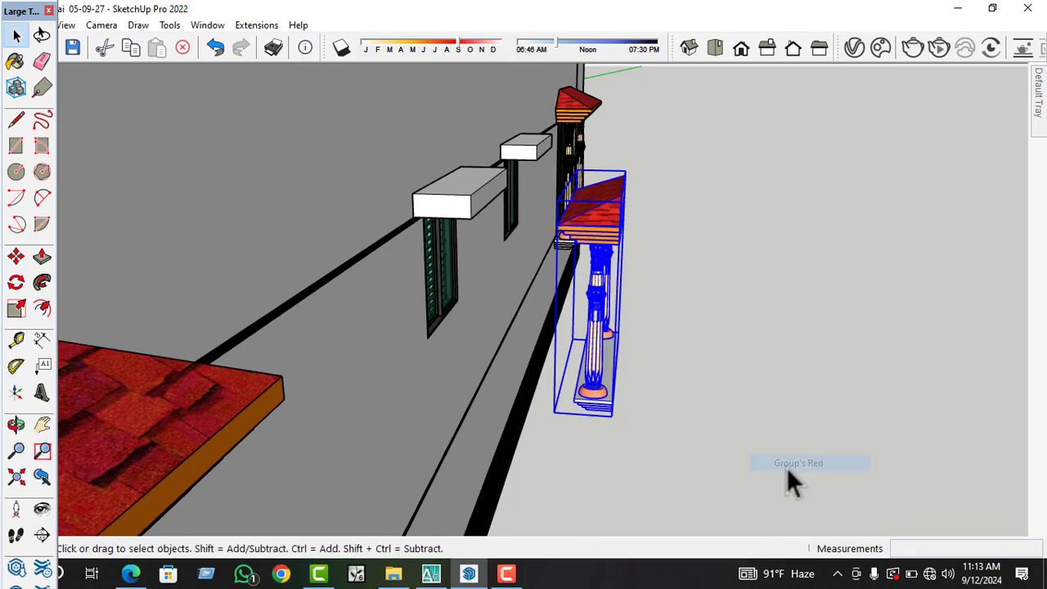
- Move the surround by the upper back corner of its base onto the near lower corner of the first window
{"action": "scroll", "coordinate": [545, 378], "scroll_direction": "up", "scroll_amount": 6}
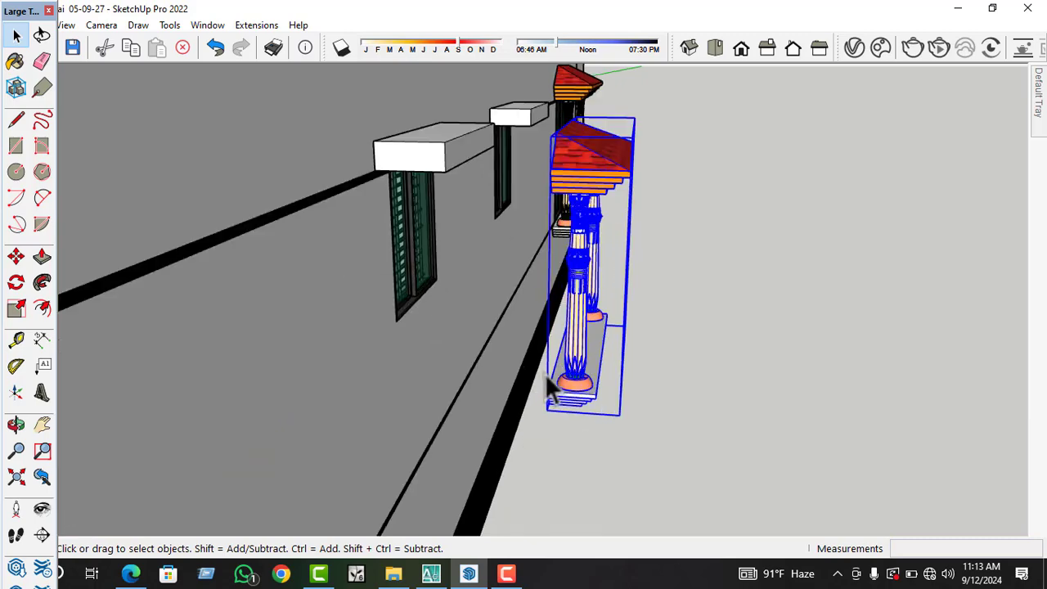
{"action": "key", "text": "m"}
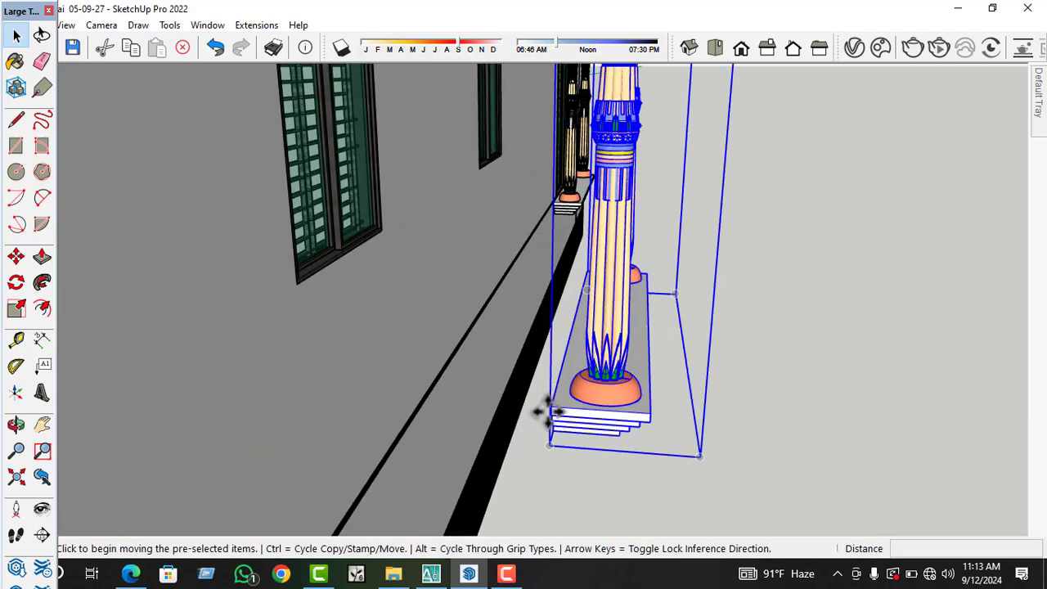
{"action": "left_click", "coordinate": [551, 404]}
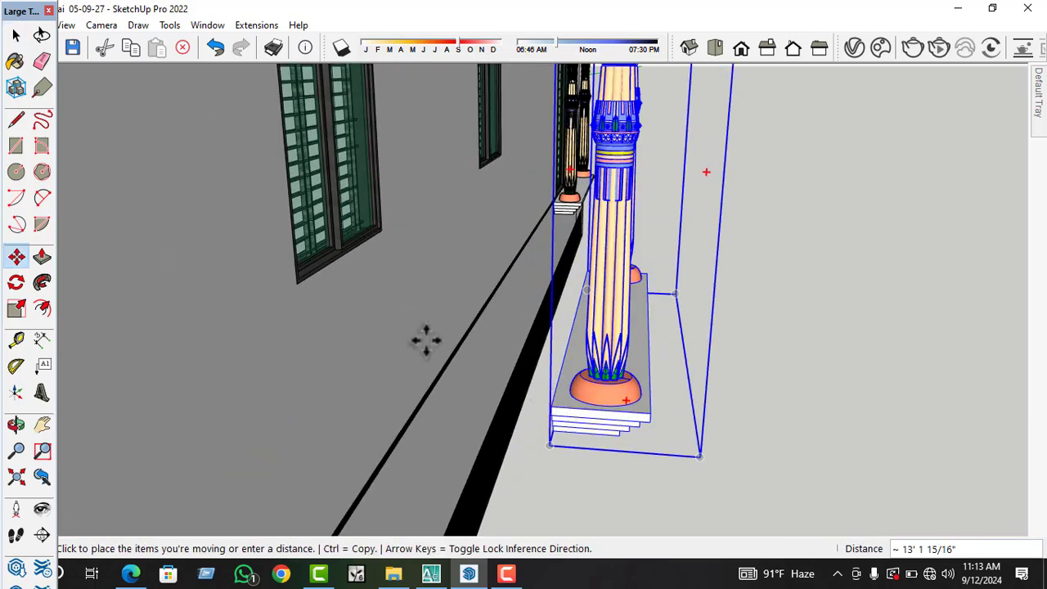
{"action": "left_click", "coordinate": [292, 283]}
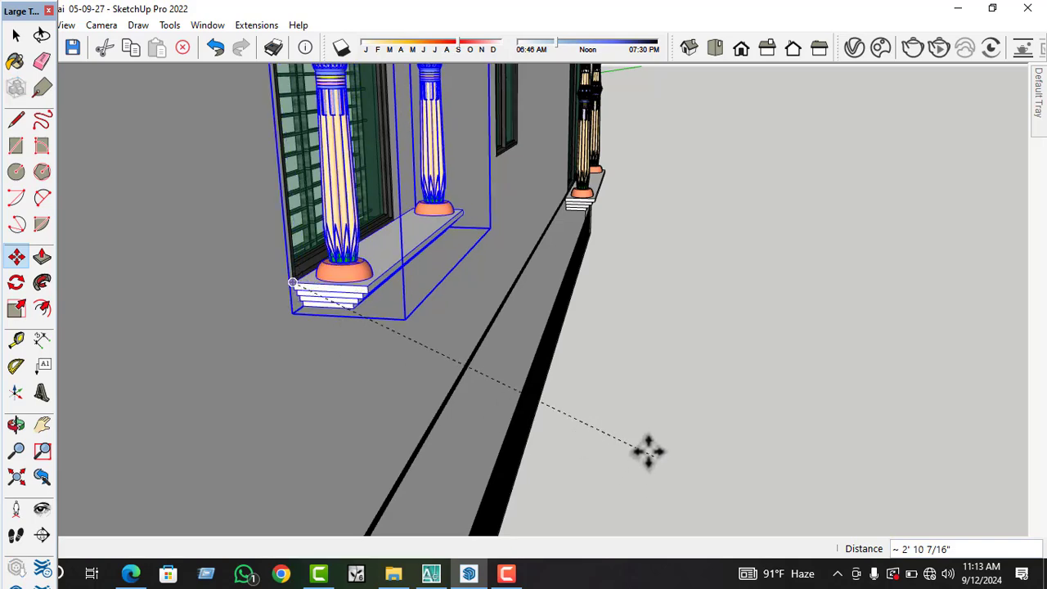
- Move the surround 5" along the wall so its base extends past the window's near lower corner
{"action": "middle_click_drag", "start_coordinate": [590, 392], "coordinate": [495, 458]}
{"action": "scroll", "coordinate": [745, 287], "scroll_direction": "down", "scroll_amount": 3}
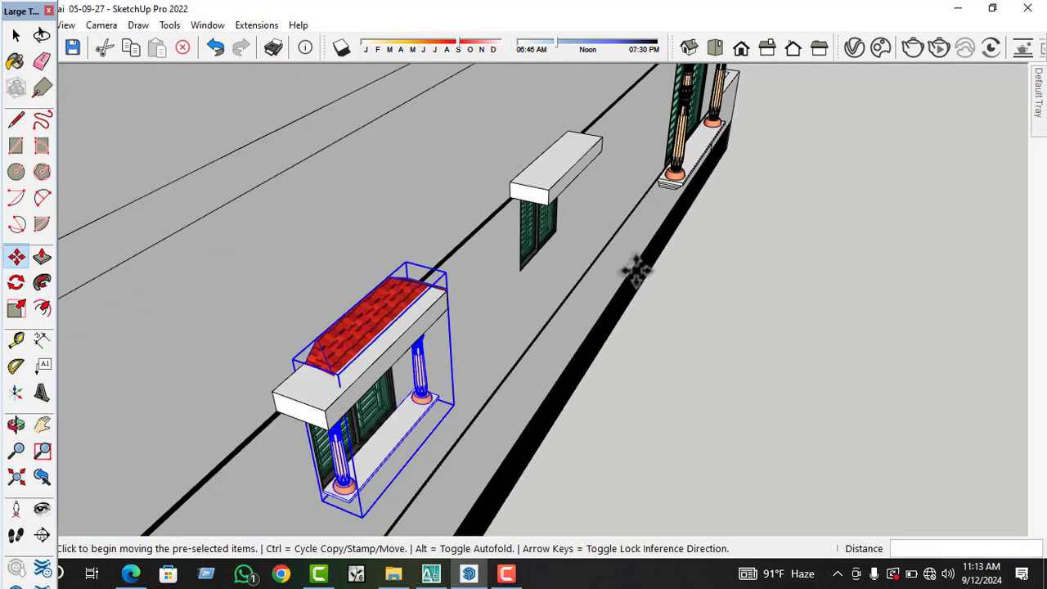
{"action": "scroll", "coordinate": [647, 197], "scroll_direction": "down", "scroll_amount": 1}
{"action": "scroll", "coordinate": [420, 417], "scroll_direction": "up", "scroll_amount": 5}
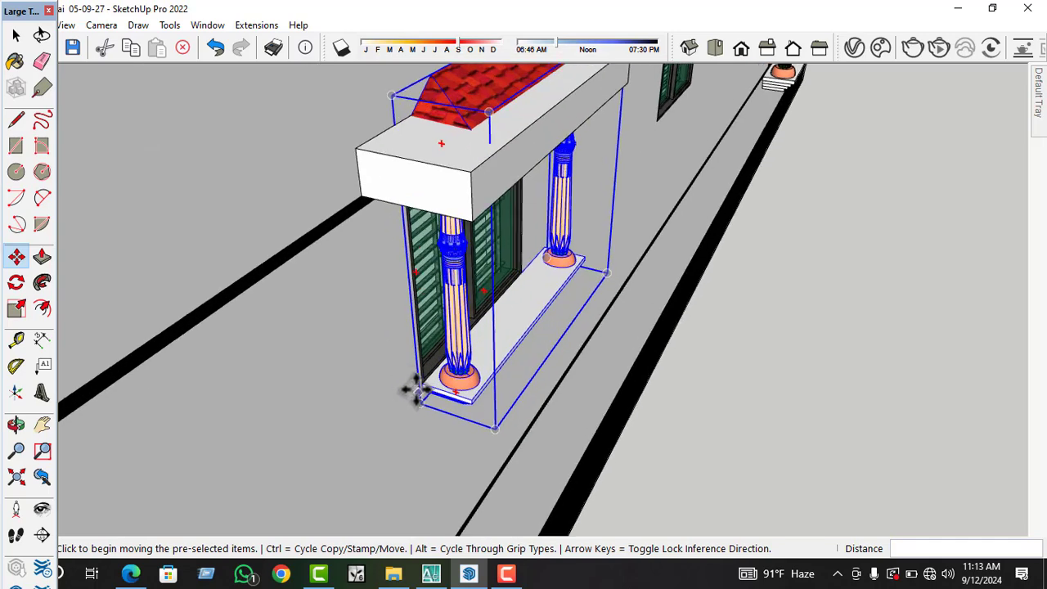
{"action": "scroll", "coordinate": [417, 401], "scroll_direction": "up", "scroll_amount": 6}
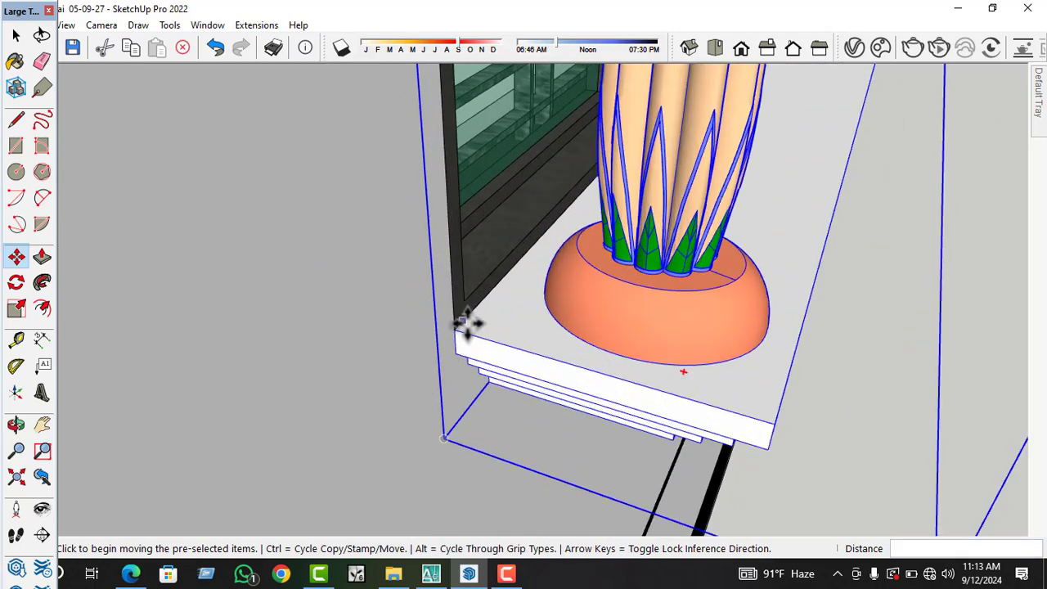
{"action": "left_click", "coordinate": [460, 329]}
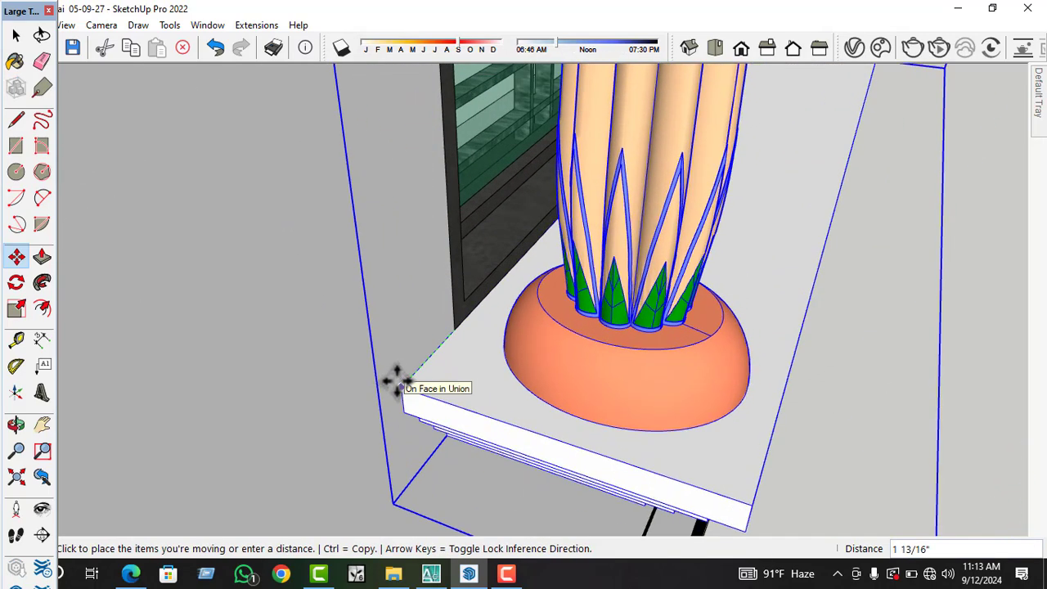
{"action": "key", "text": "Return"}
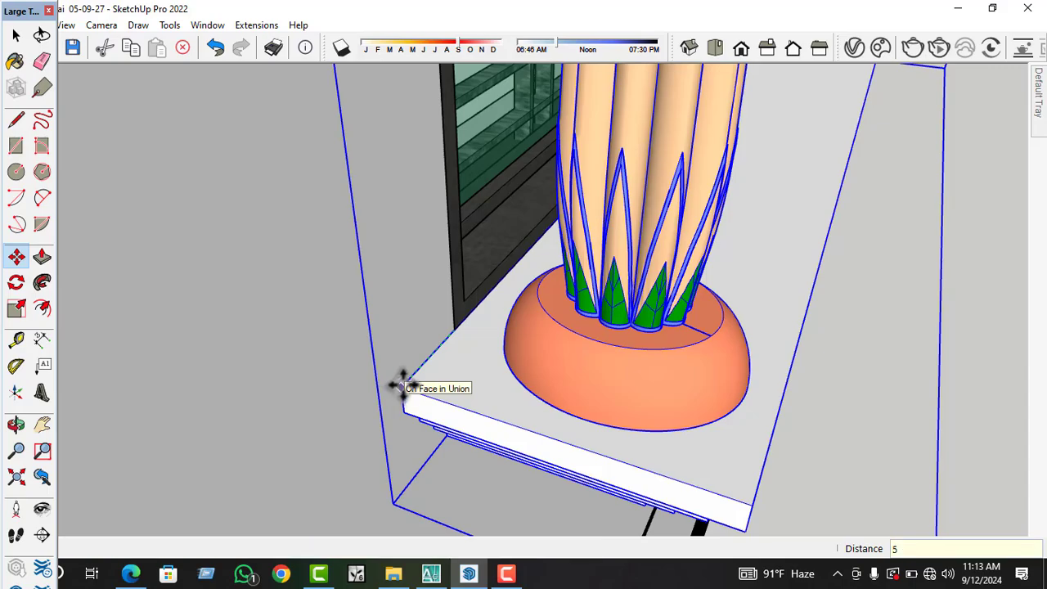
- Shift the surround about 13/16" along the window's bottom edge to centre its base on the window
{"action": "middle_click_drag", "start_coordinate": [409, 395], "coordinate": [503, 379]}
{"action": "scroll", "coordinate": [343, 400], "scroll_direction": "down", "scroll_amount": 5}
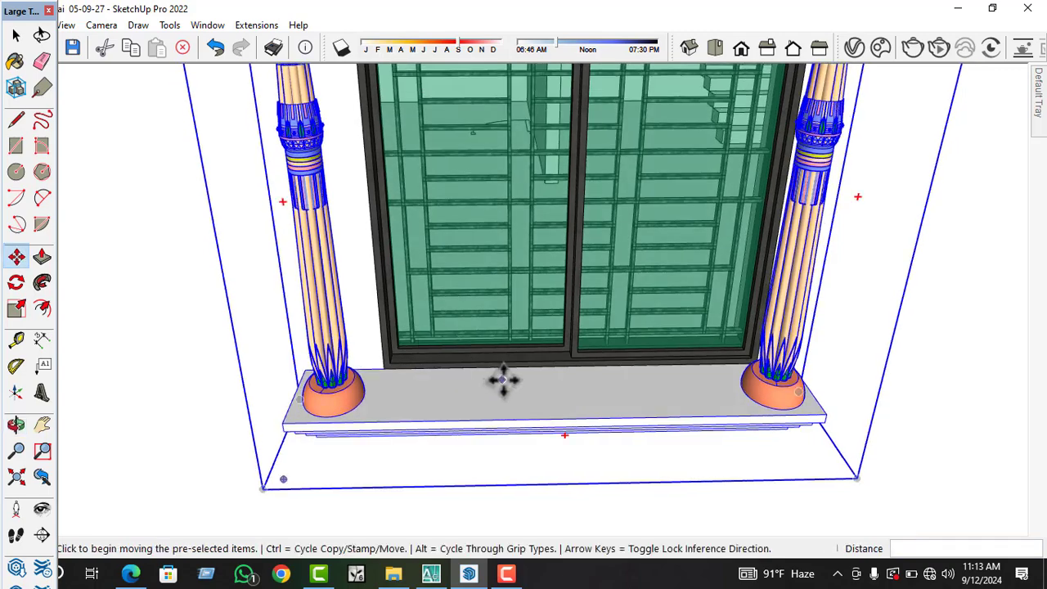
{"action": "scroll", "coordinate": [503, 378], "scroll_direction": "up", "scroll_amount": 2}
{"action": "left_click", "coordinate": [562, 363]}
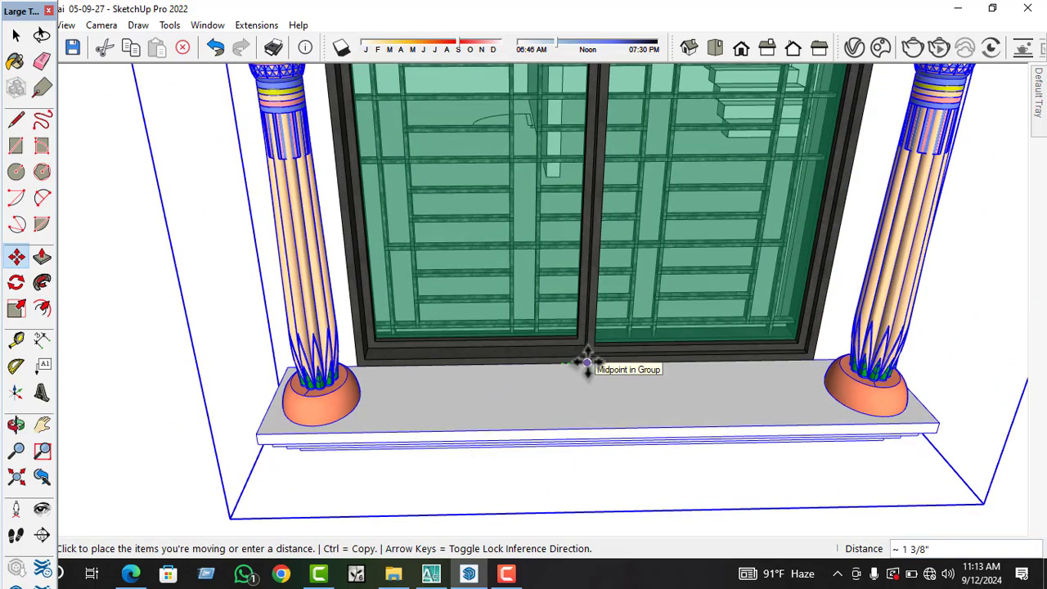
{"action": "scroll", "coordinate": [581, 360], "scroll_direction": "up", "scroll_amount": 3}
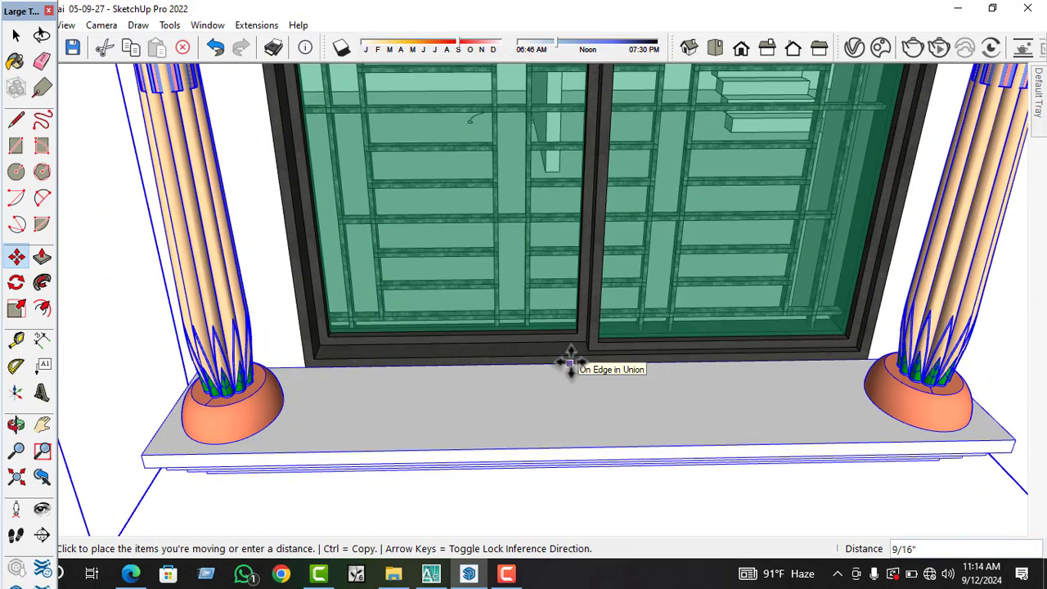
{"action": "scroll", "coordinate": [570, 364], "scroll_direction": "up", "scroll_amount": 3}
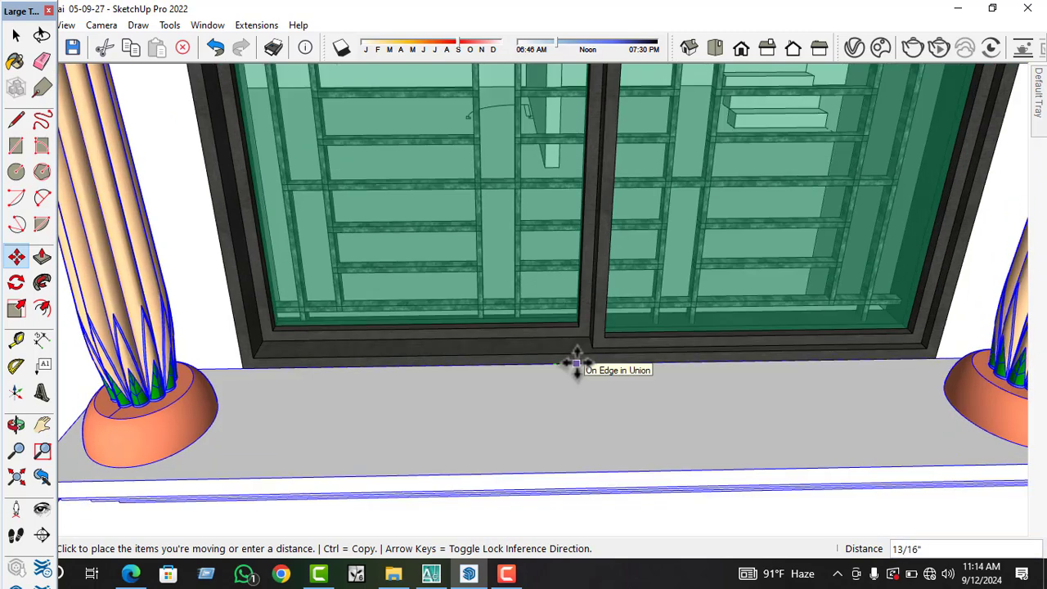
{"action": "left_click", "coordinate": [500, 444]}
{"action": "scroll", "coordinate": [499, 443], "scroll_direction": "down", "scroll_amount": 5}
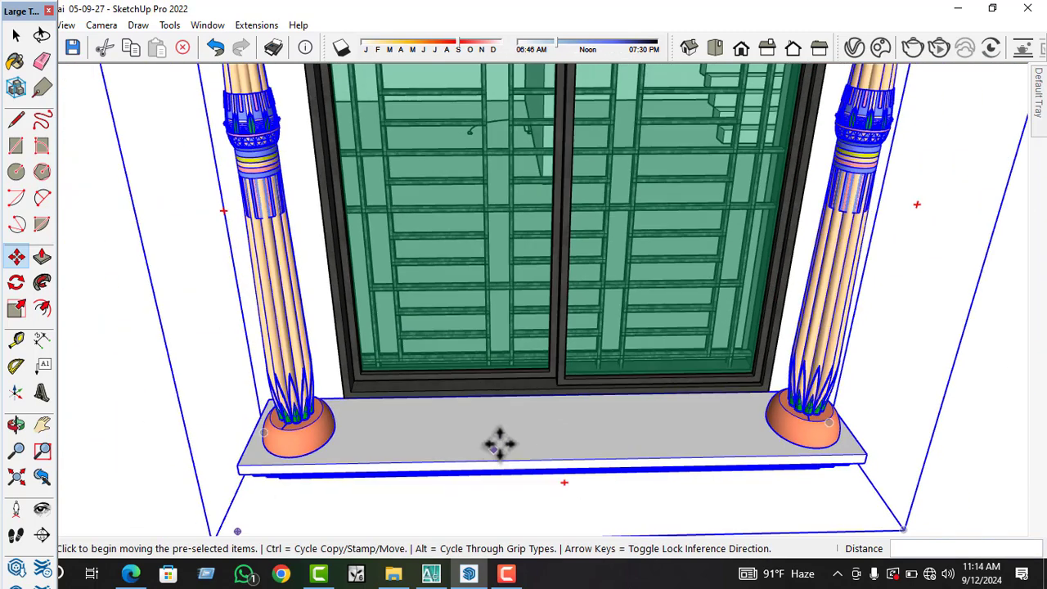
{"action": "middle_click_drag", "start_coordinate": [499, 444], "coordinate": [518, 393]}
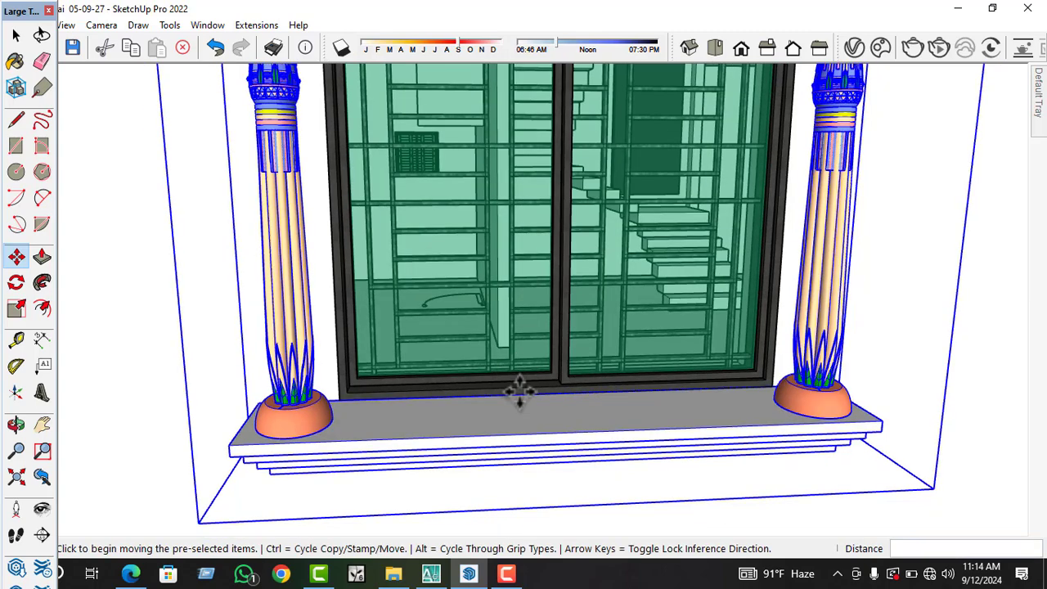
{"action": "scroll", "coordinate": [502, 392], "scroll_direction": "up", "scroll_amount": 2}
{"action": "left_click", "coordinate": [505, 396]}
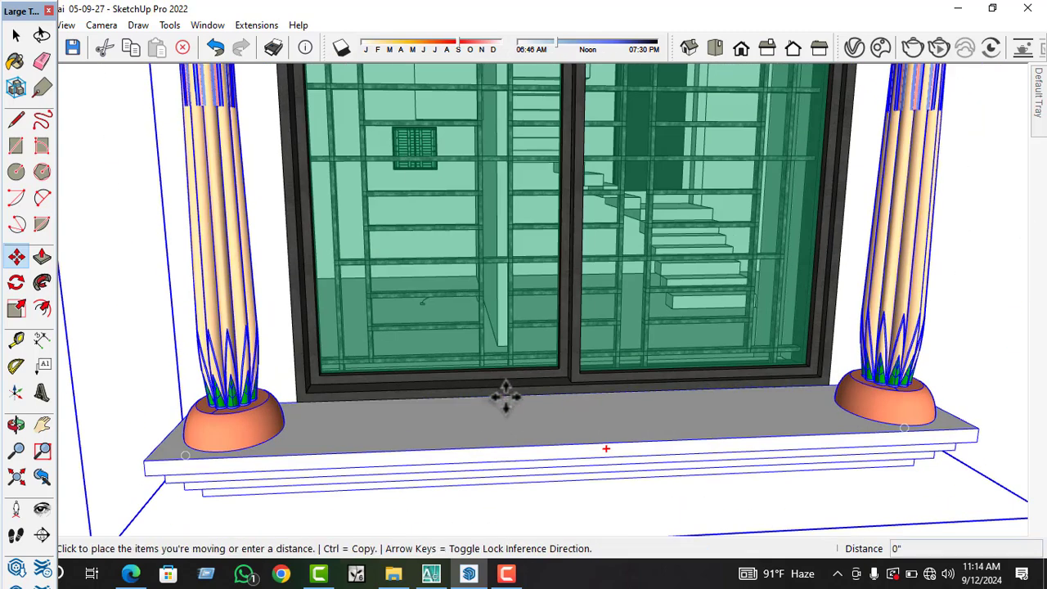
{"action": "scroll", "coordinate": [507, 395], "scroll_direction": "up", "scroll_amount": 1}
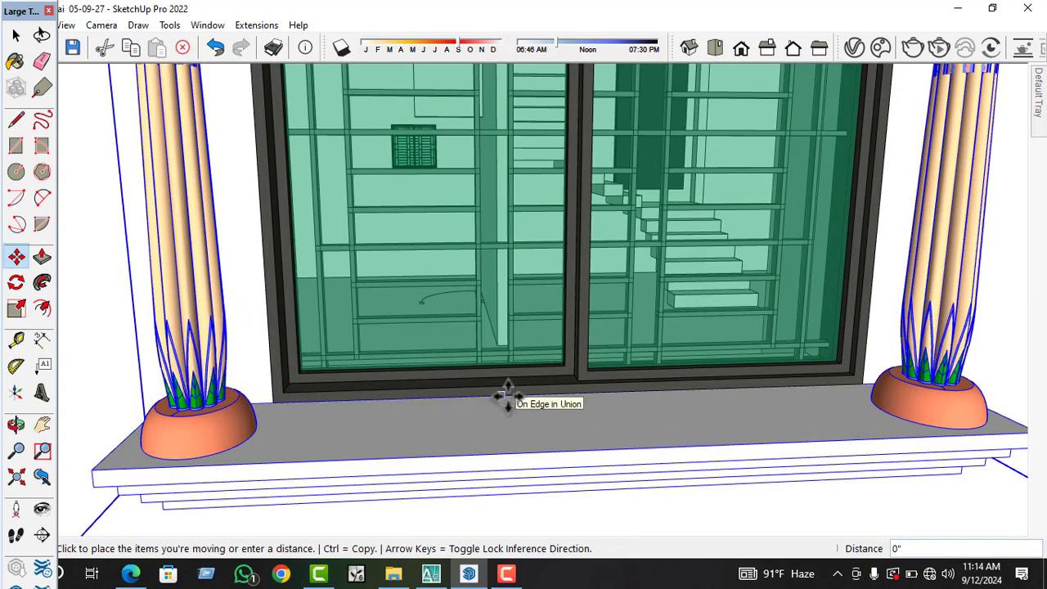
{"action": "scroll", "coordinate": [508, 396], "scroll_direction": "up", "scroll_amount": 1}
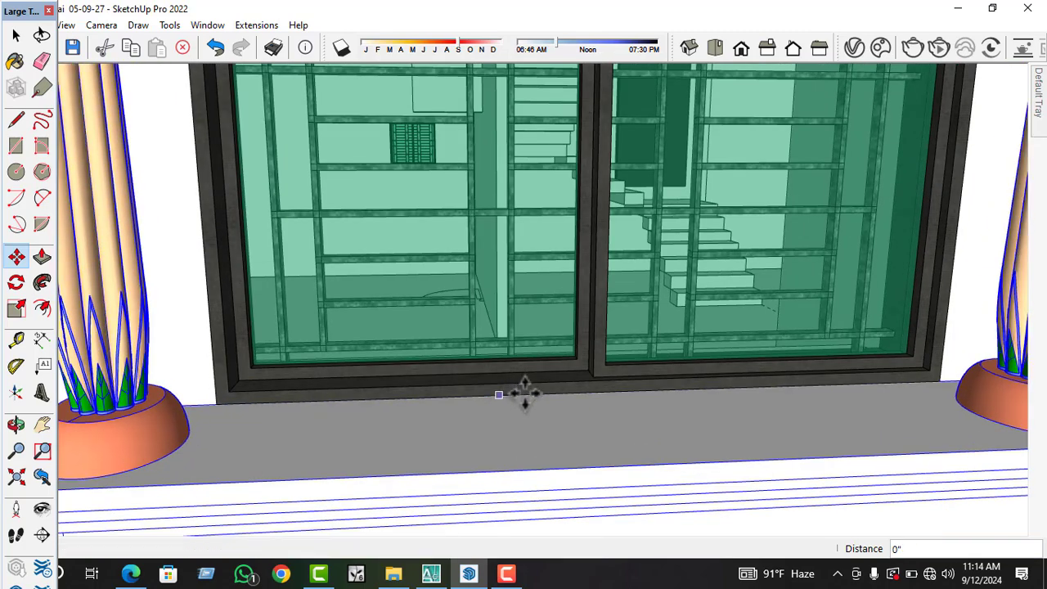
{"action": "key", "text": "space"}
- Copy the surround about 6' 11" along the wall, from the first window's lower frame-divider corner to the matching corner on the next window
{"action": "scroll", "coordinate": [493, 417], "scroll_direction": "down", "scroll_amount": 2}
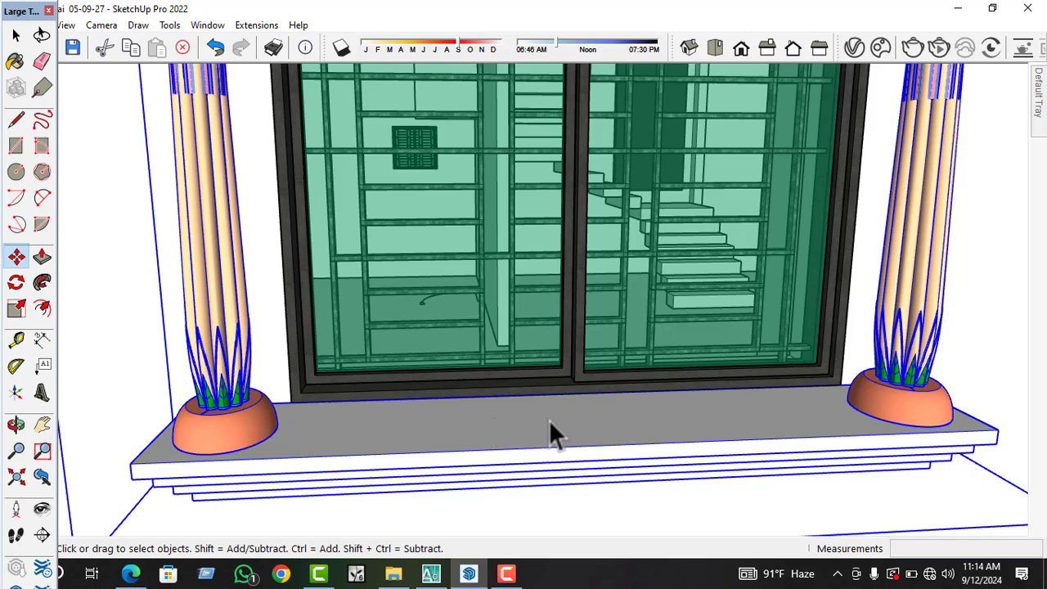
{"action": "scroll", "coordinate": [550, 422], "scroll_direction": "down", "scroll_amount": 3}
{"action": "scroll", "coordinate": [575, 432], "scroll_direction": "down", "scroll_amount": 1}
{"action": "key", "text": "m"}
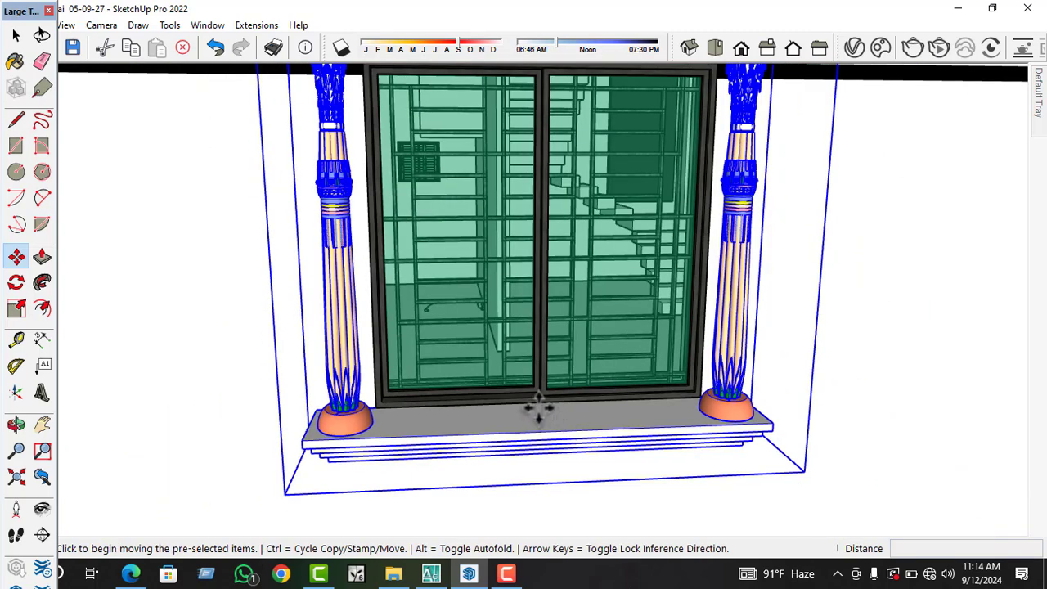
{"action": "scroll", "coordinate": [537, 406], "scroll_direction": "up", "scroll_amount": 1}
{"action": "scroll", "coordinate": [536, 404], "scroll_direction": "up", "scroll_amount": 4}
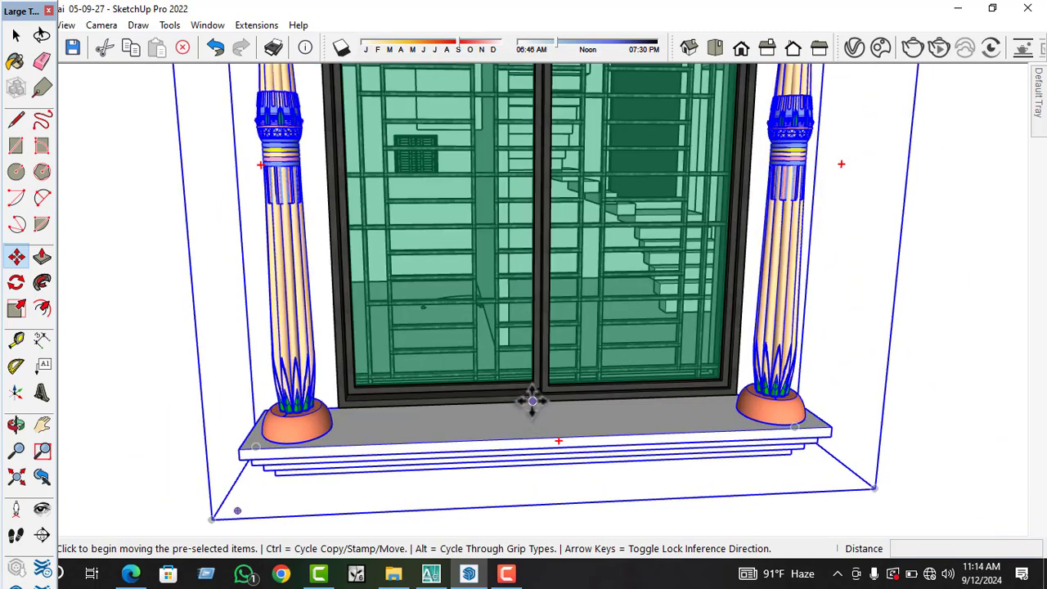
{"action": "scroll", "coordinate": [537, 387], "scroll_direction": "up", "scroll_amount": 2}
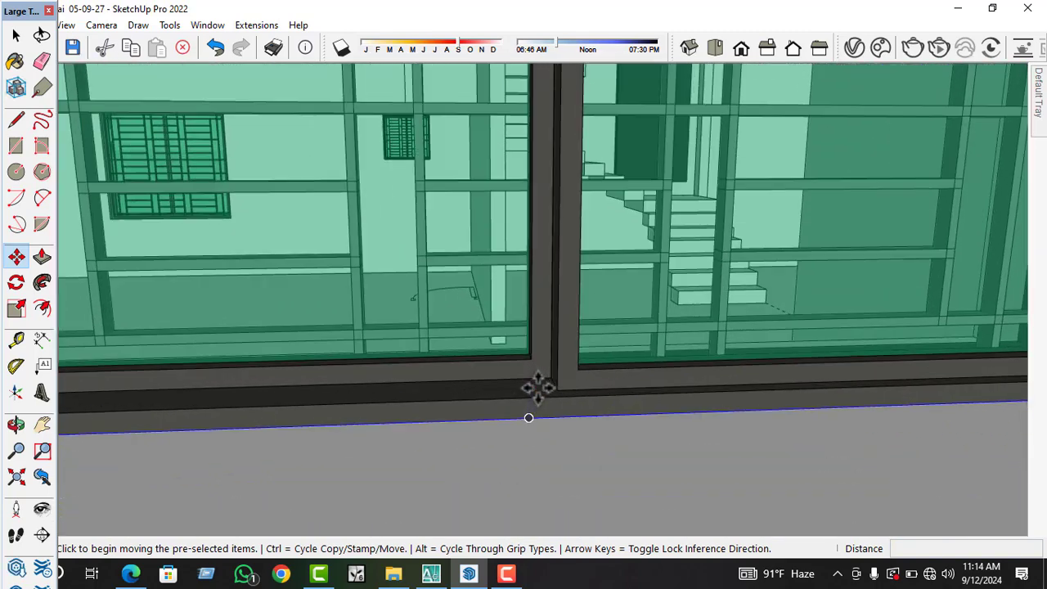
{"action": "left_click", "coordinate": [556, 389]}
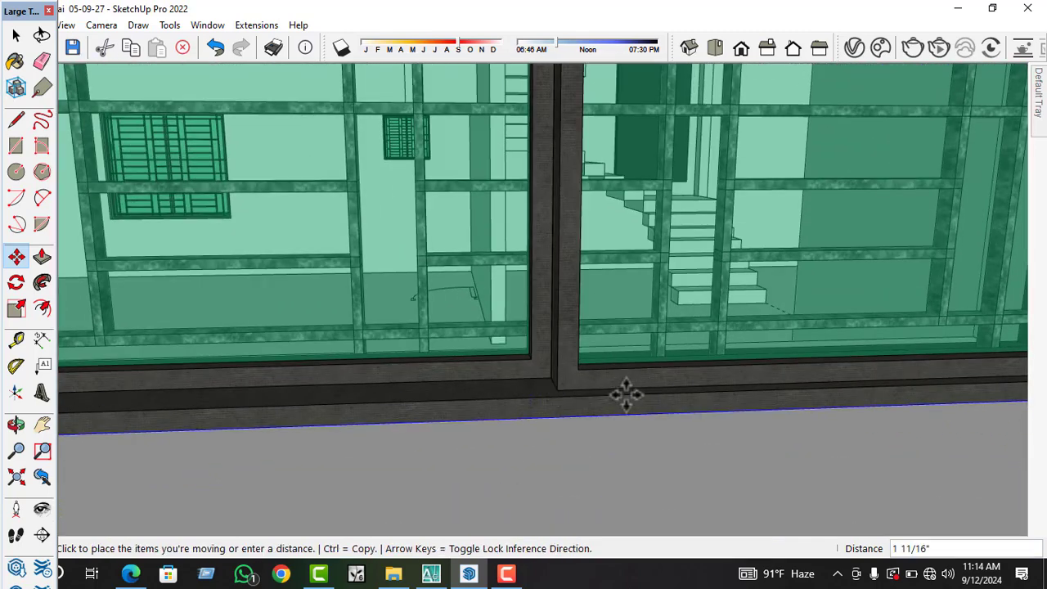
{"action": "key", "text": "ctrl"}
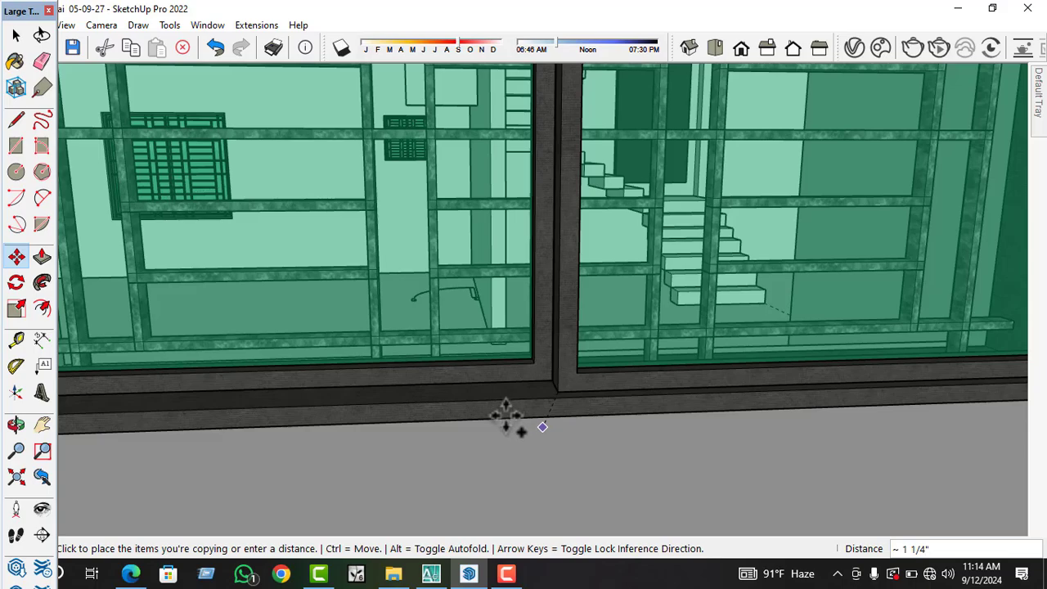
{"action": "scroll", "coordinate": [500, 417], "scroll_direction": "down", "scroll_amount": 4}
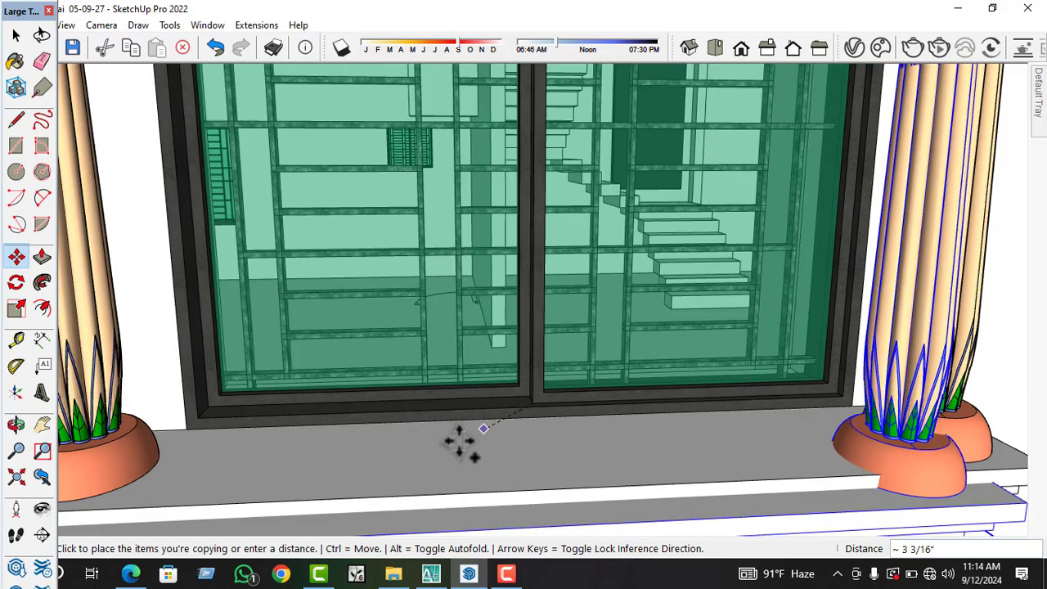
{"action": "scroll", "coordinate": [460, 442], "scroll_direction": "down", "scroll_amount": 4}
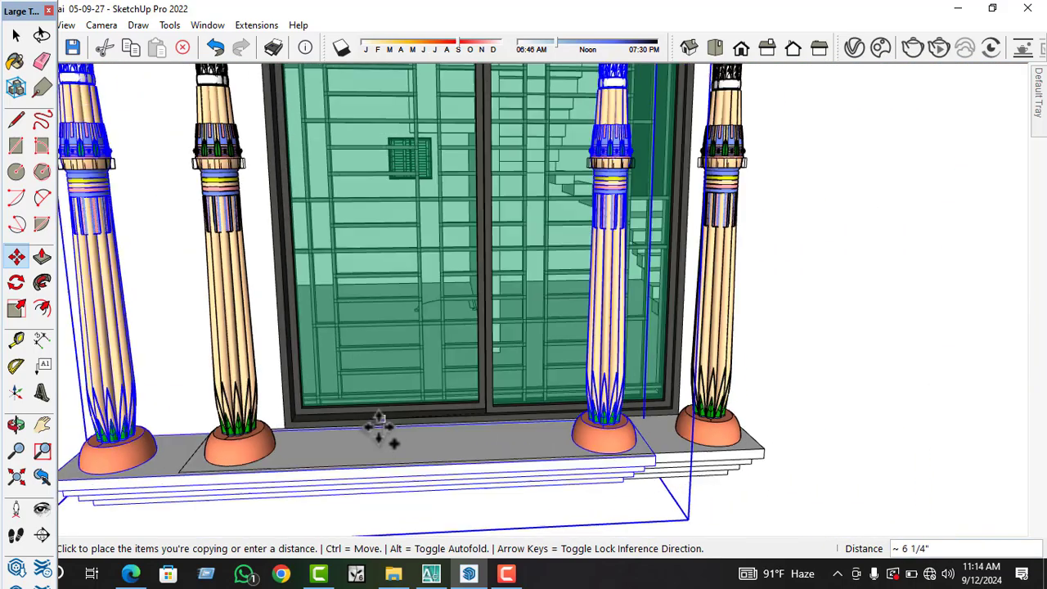
{"action": "scroll", "coordinate": [372, 429], "scroll_direction": "down", "scroll_amount": 8}
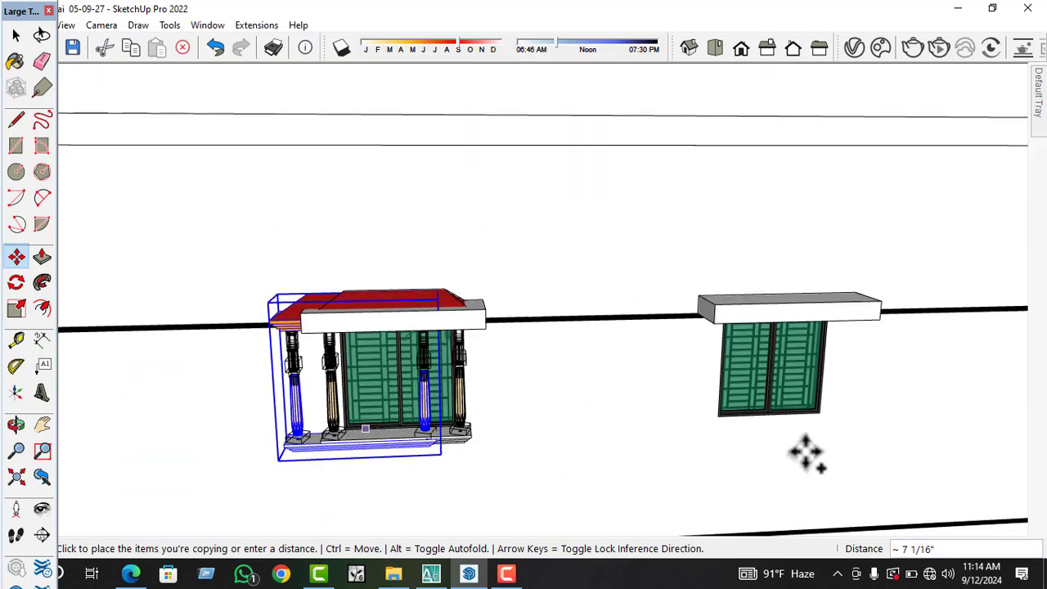
{"action": "scroll", "coordinate": [808, 446], "scroll_direction": "up", "scroll_amount": 5}
{"action": "scroll", "coordinate": [800, 427], "scroll_direction": "up", "scroll_amount": 2}
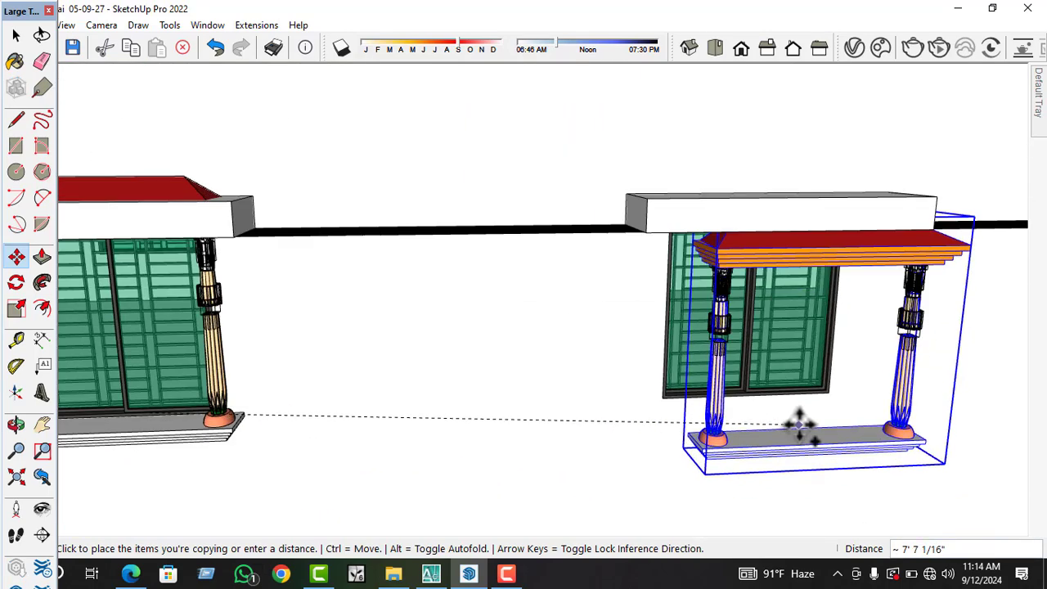
{"action": "scroll", "coordinate": [740, 416], "scroll_direction": "up", "scroll_amount": 4}
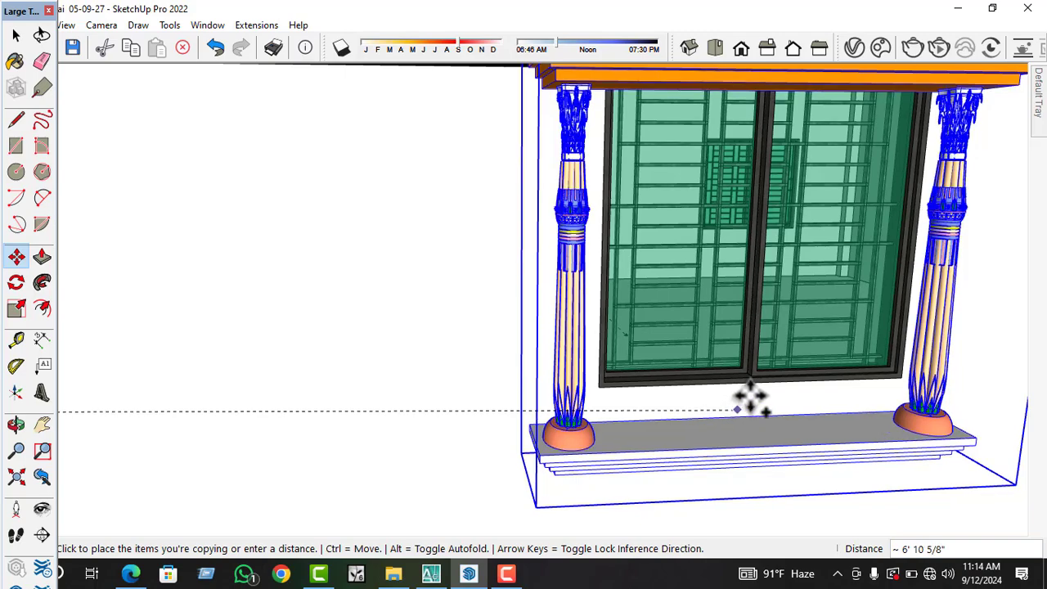
{"action": "scroll", "coordinate": [751, 398], "scroll_direction": "up", "scroll_amount": 6}
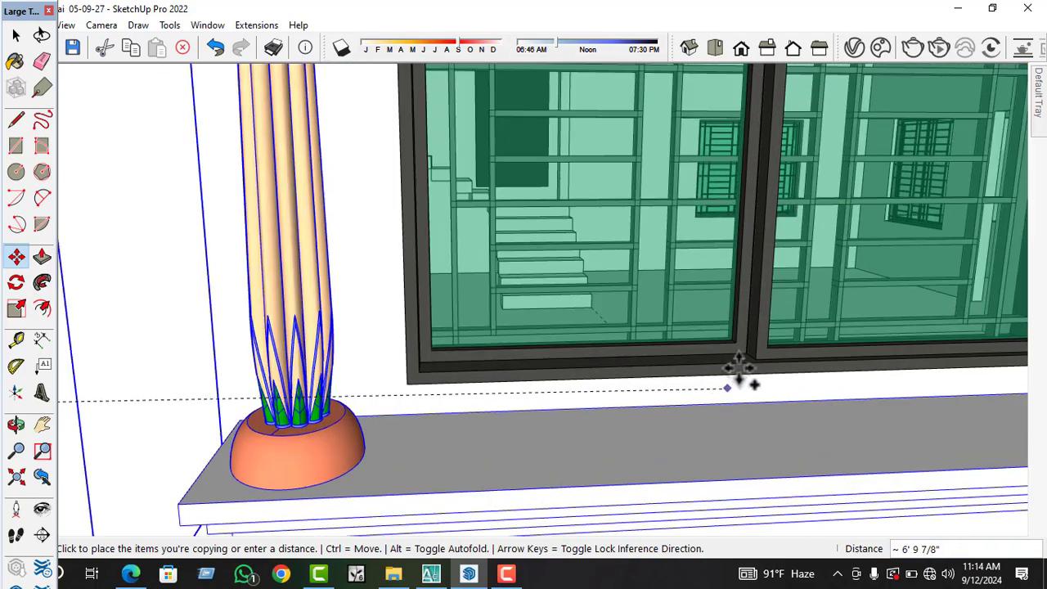
{"action": "scroll", "coordinate": [745, 364], "scroll_direction": "up", "scroll_amount": 2}
{"action": "scroll", "coordinate": [754, 360], "scroll_direction": "up", "scroll_amount": 3}
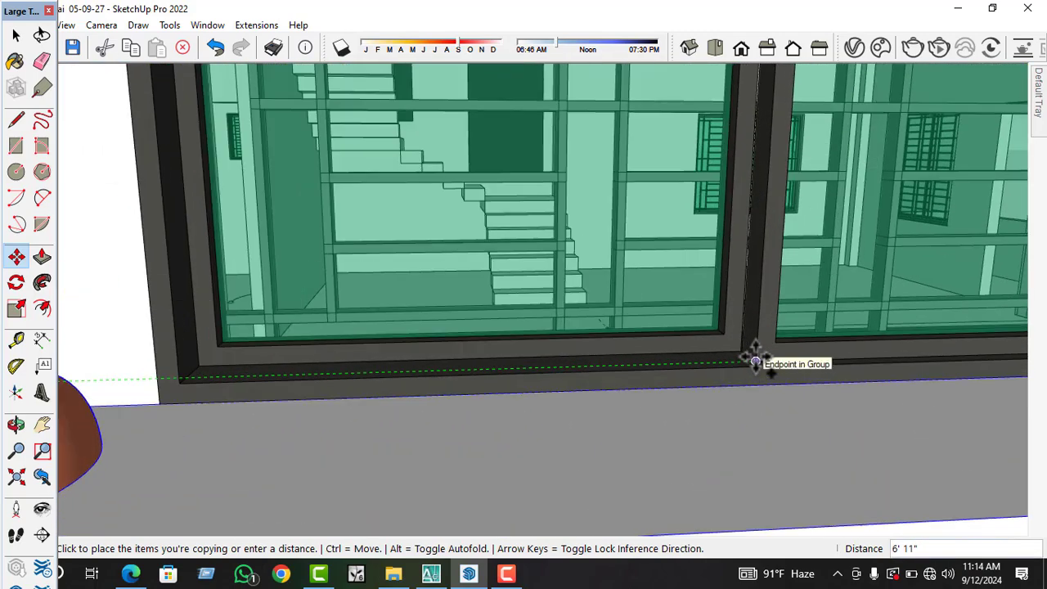
{"action": "scroll", "coordinate": [754, 360], "scroll_direction": "up", "scroll_amount": 2}
{"action": "scroll", "coordinate": [754, 362], "scroll_direction": "up", "scroll_amount": 4}
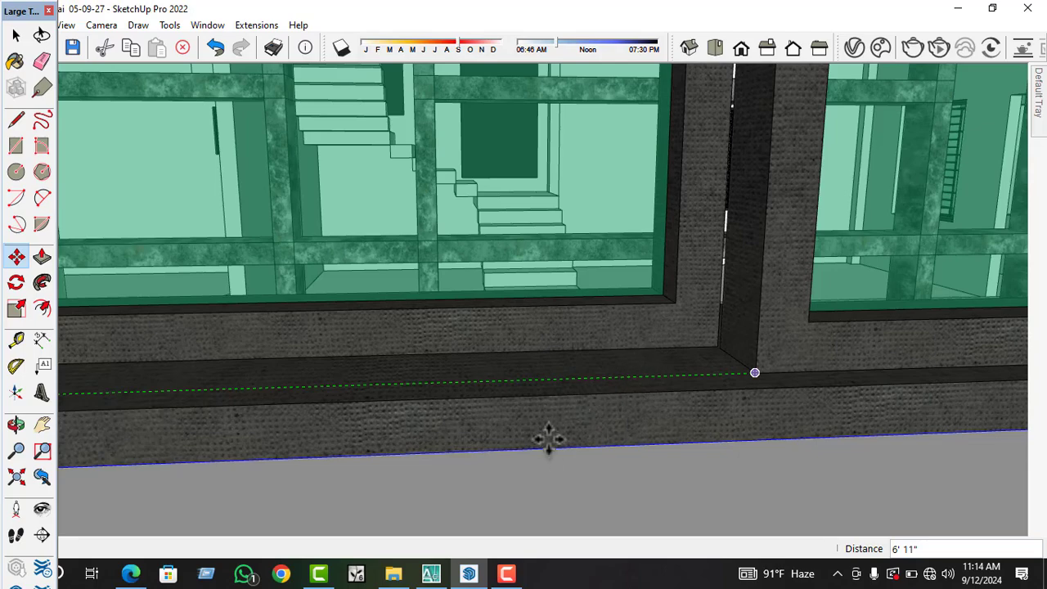
{"action": "key", "text": "space"}
- Delete the white rectangular sunshade slab overlapping the copied surround's roof above the second window
{"action": "scroll", "coordinate": [556, 424], "scroll_direction": "down", "scroll_amount": 5}
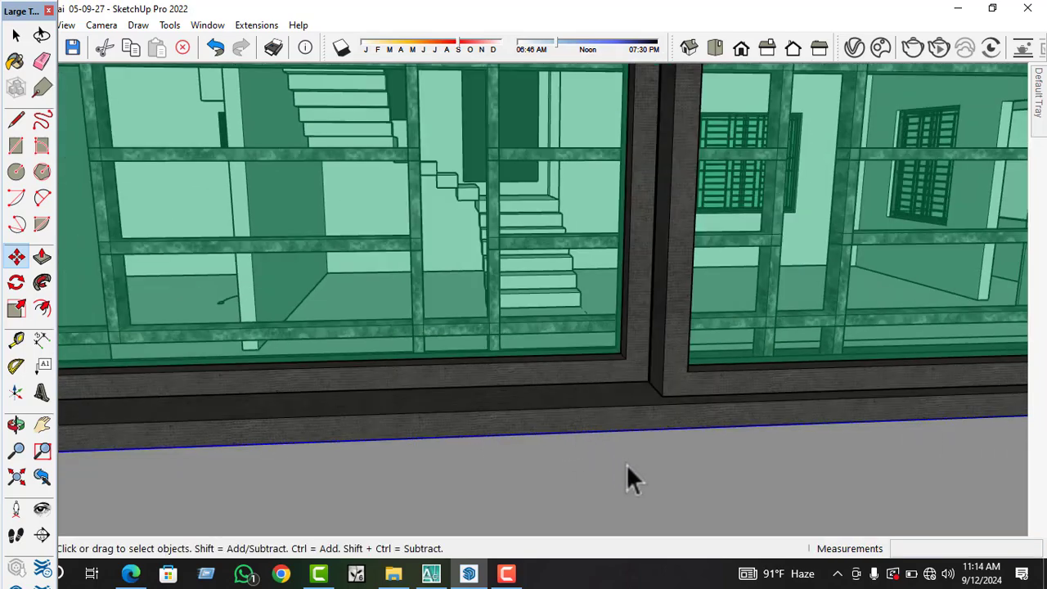
{"action": "scroll", "coordinate": [605, 431], "scroll_direction": "down", "scroll_amount": 8}
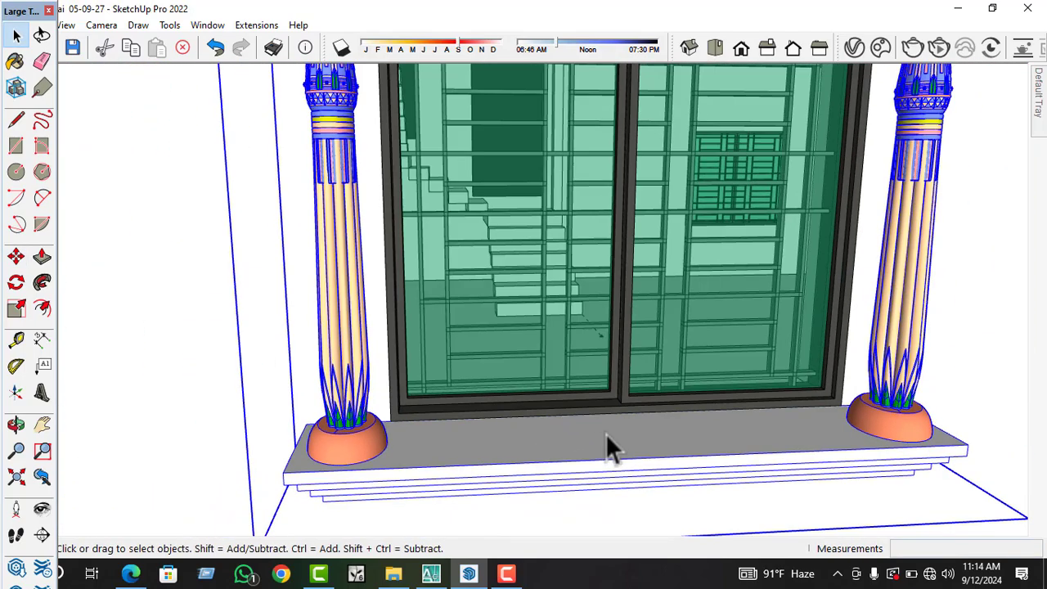
{"action": "scroll", "coordinate": [580, 448], "scroll_direction": "down", "scroll_amount": 6}
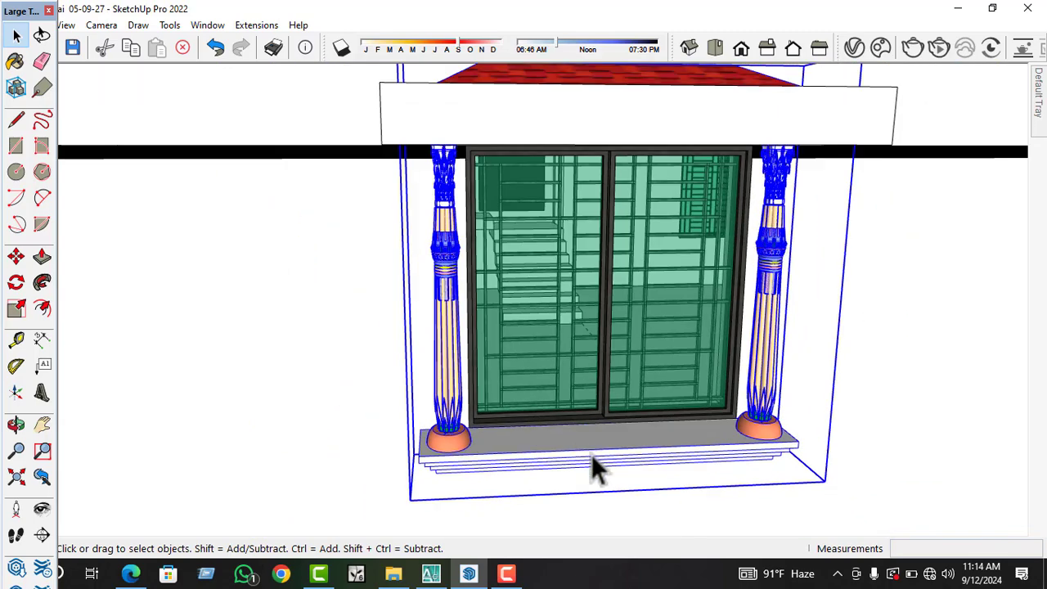
{"action": "middle_click_drag", "start_coordinate": [595, 467], "coordinate": [536, 418]}
{"action": "scroll", "coordinate": [543, 449], "scroll_direction": "down", "scroll_amount": 5}
{"action": "middle_click_drag", "start_coordinate": [556, 346], "coordinate": [575, 268]}
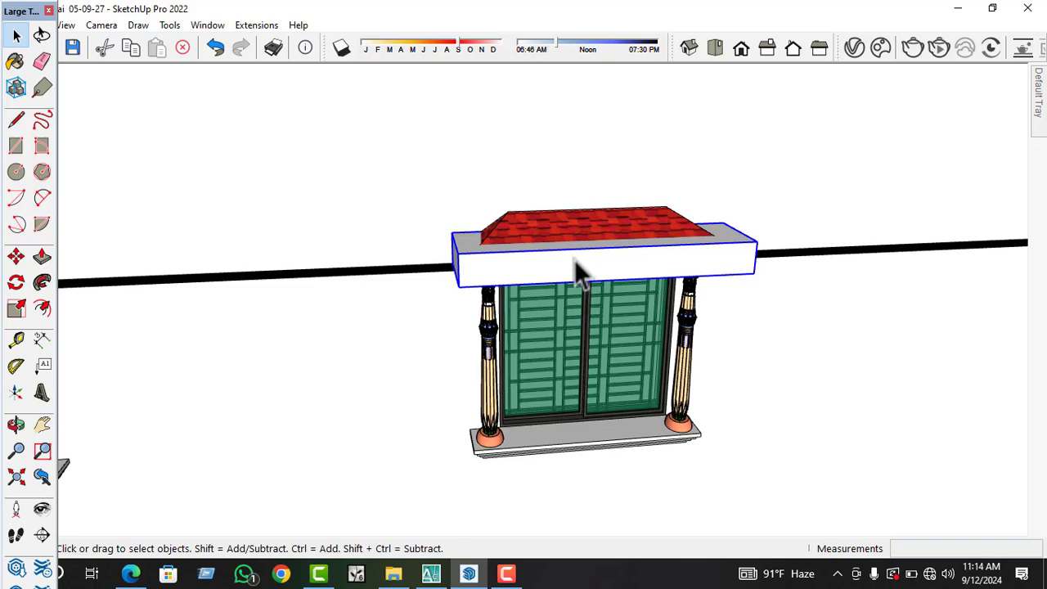
{"action": "key", "text": "Delete"}
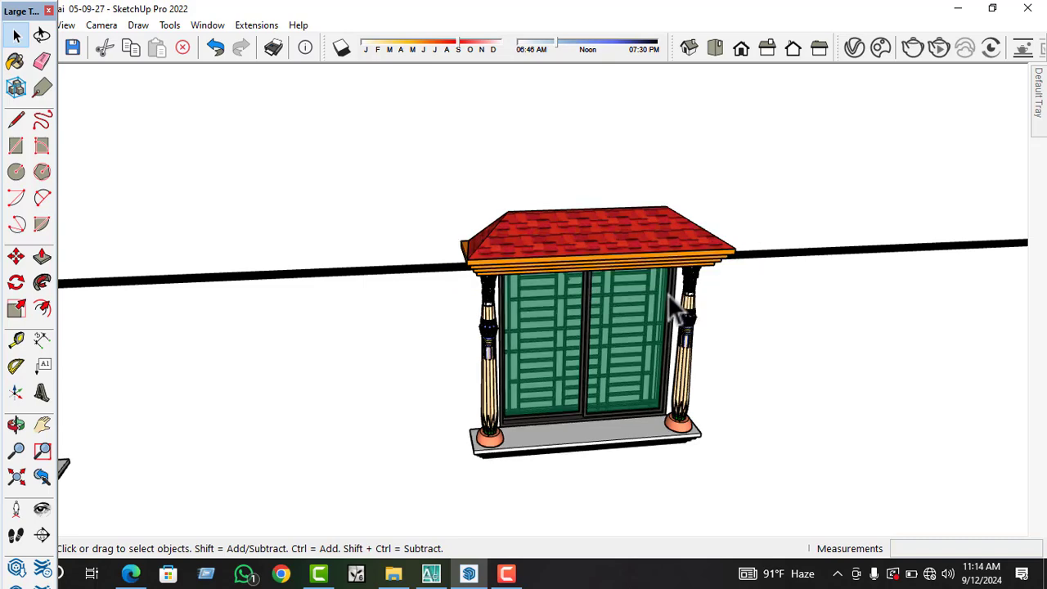
- Inside the second window's surround group, move the roof's back hip edge about 15/16" so its lower end meets the cornice's back corner
{"action": "middle_click_drag", "start_coordinate": [668, 293], "coordinate": [518, 324]}
{"action": "middle_click_drag", "start_coordinate": [612, 351], "coordinate": [547, 265]}
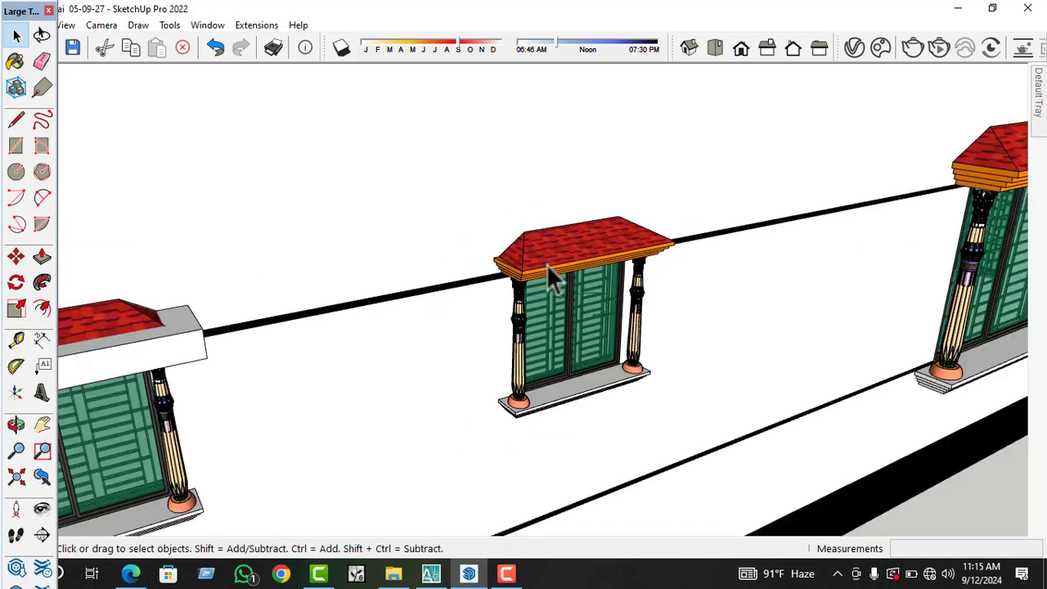
{"action": "scroll", "coordinate": [504, 266], "scroll_direction": "up", "scroll_amount": 4}
{"action": "scroll", "coordinate": [500, 260], "scroll_direction": "up", "scroll_amount": 3}
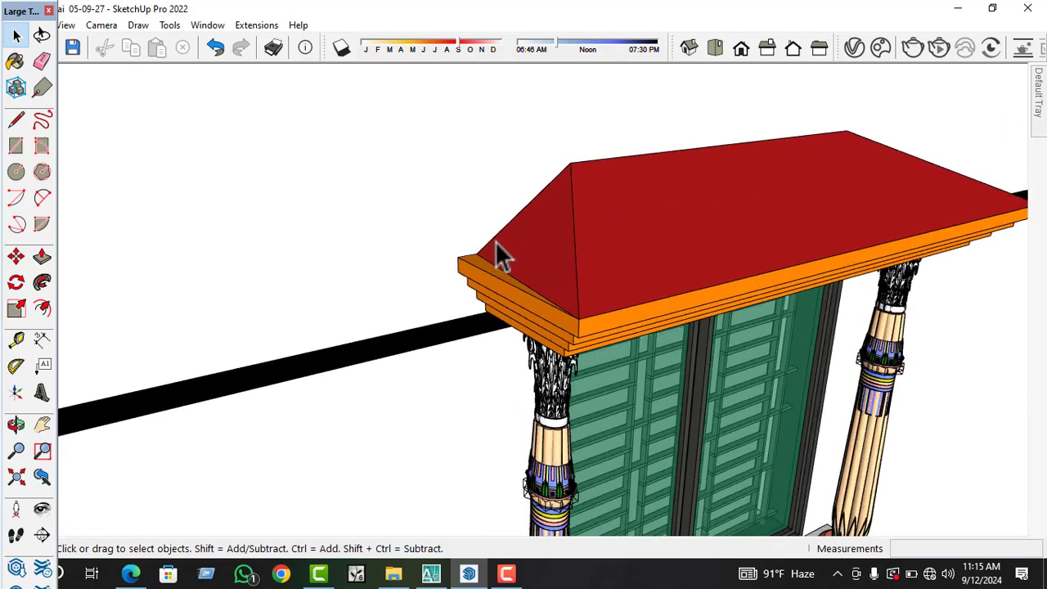
{"action": "left_click", "coordinate": [495, 241]}
{"action": "scroll", "coordinate": [495, 241], "scroll_direction": "up", "scroll_amount": 1}
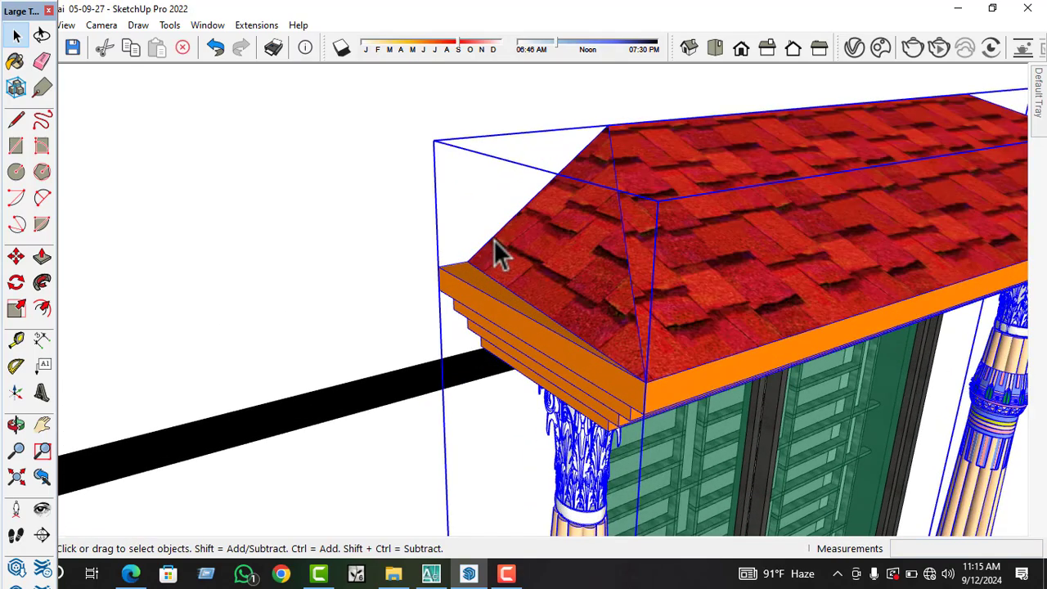
{"action": "double_click", "coordinate": [493, 240]}
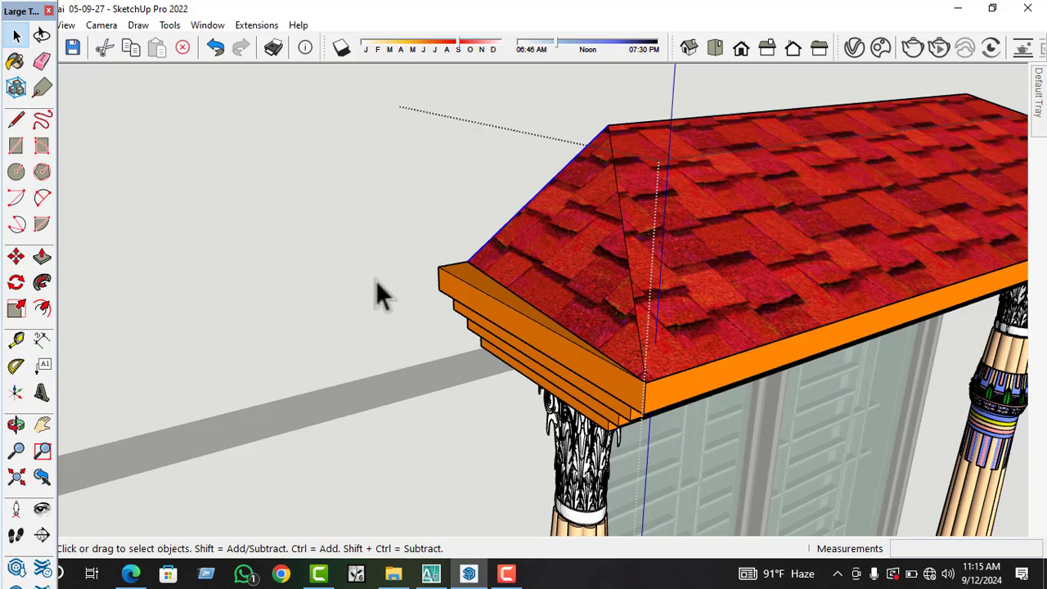
{"action": "left_click", "coordinate": [15, 257]}
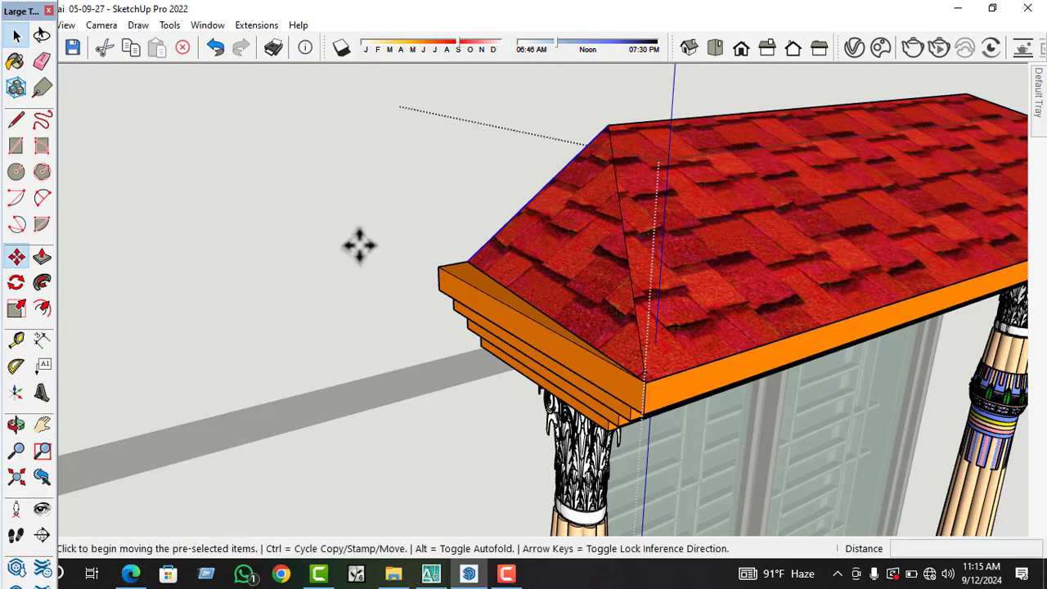
{"action": "left_click", "coordinate": [439, 266]}
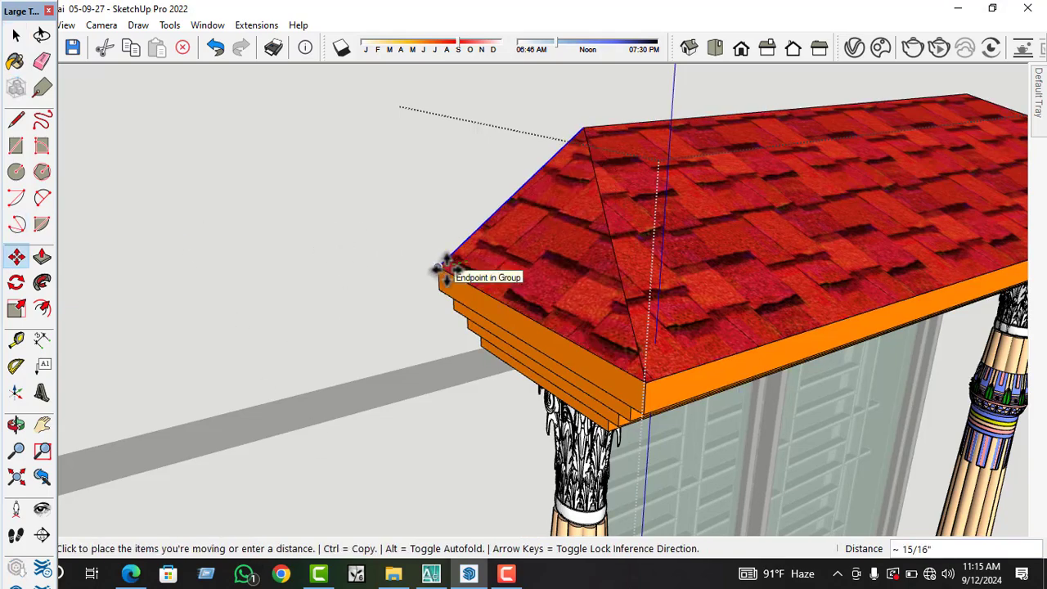
{"action": "key", "text": "Escape"}
{"action": "middle_click_drag", "start_coordinate": [572, 327], "coordinate": [488, 258]}
{"action": "key", "text": "space"}
- Try to move the roof's ridge and the two adjoining hip edges about 5/16" along the ridge
{"action": "scroll", "coordinate": [489, 247], "scroll_direction": "up", "scroll_amount": 2}
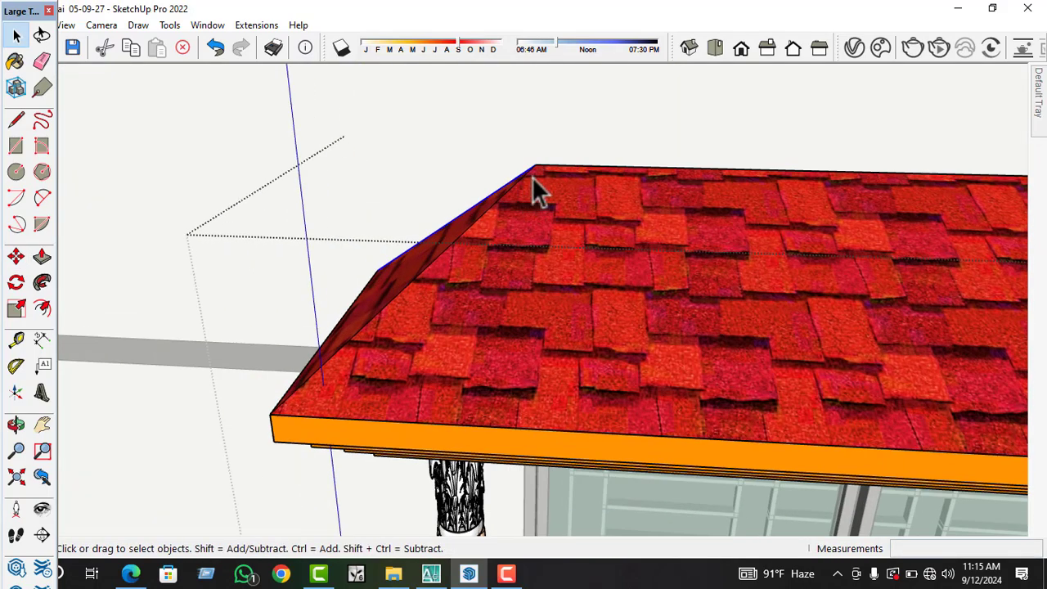
{"action": "scroll", "coordinate": [533, 179], "scroll_direction": "up", "scroll_amount": 2}
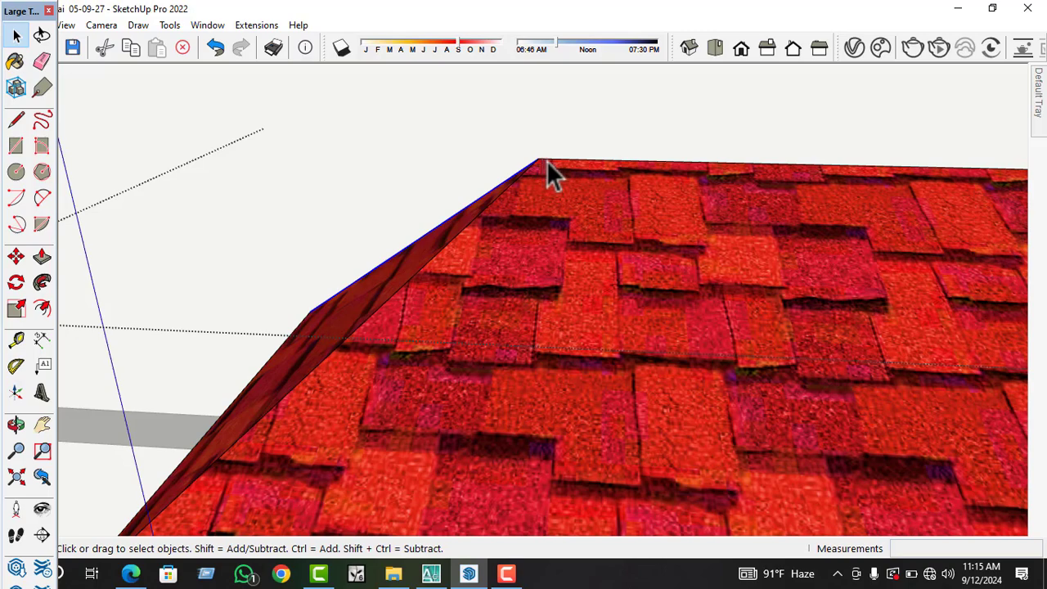
{"action": "middle_click_drag", "start_coordinate": [546, 160], "coordinate": [560, 219]}
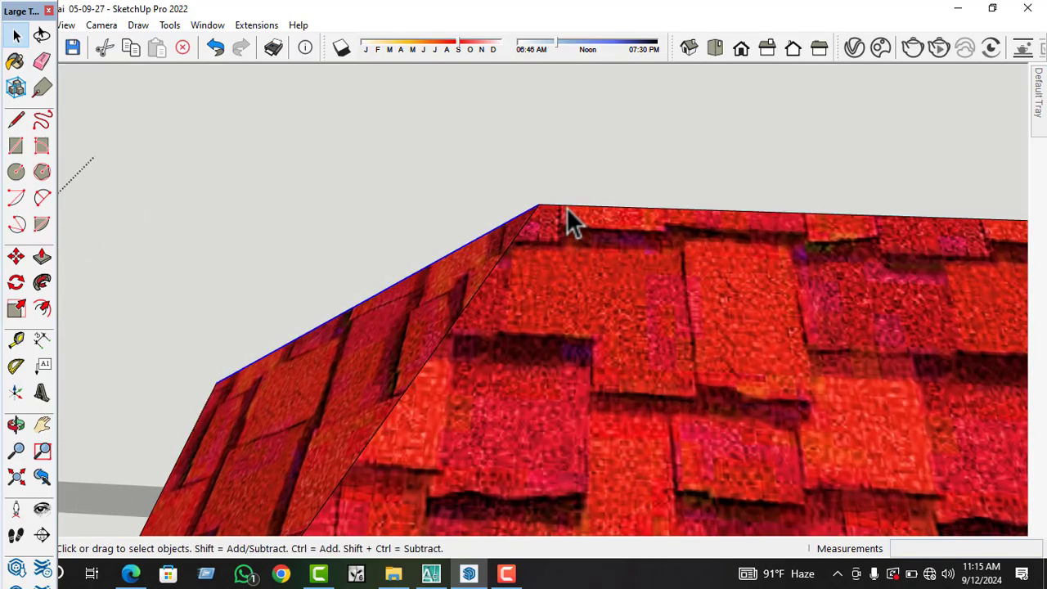
{"action": "left_click", "coordinate": [566, 207]}
{"action": "left_click", "coordinate": [527, 227], "text": "ctrl"}
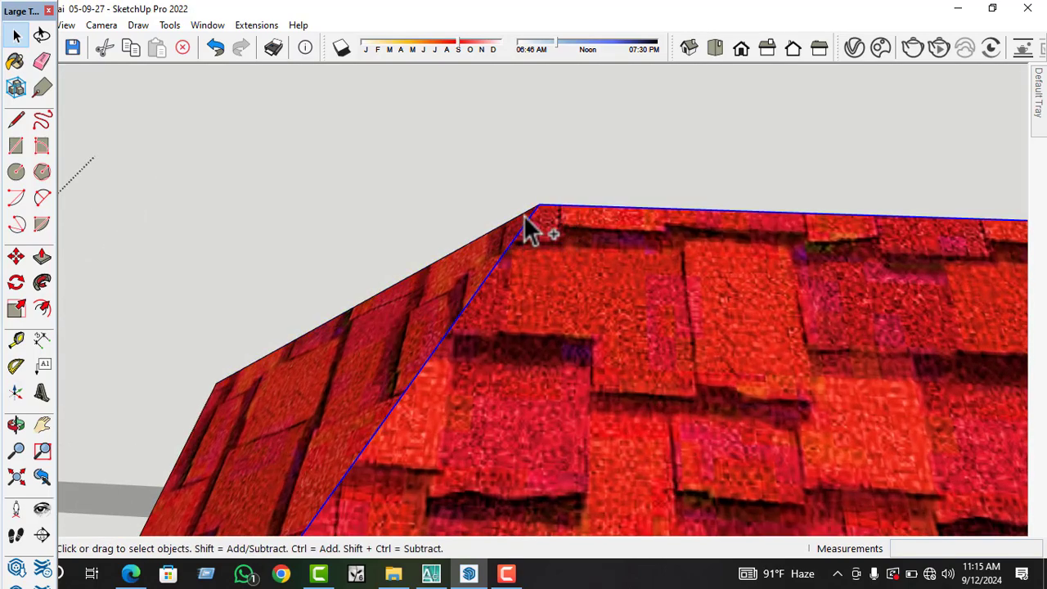
{"action": "left_click", "coordinate": [16, 256]}
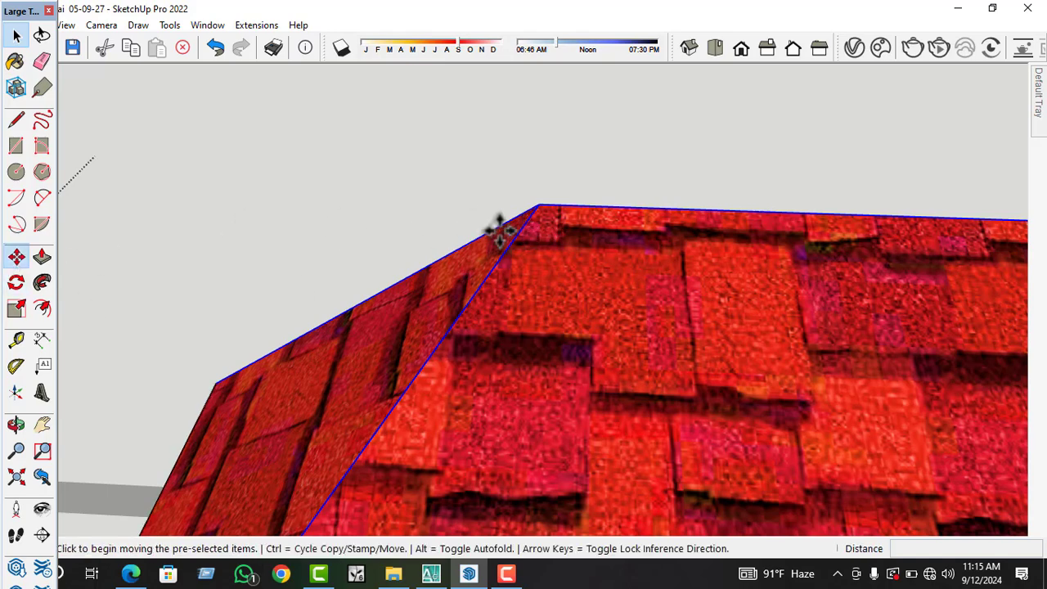
{"action": "left_click", "coordinate": [542, 207]}
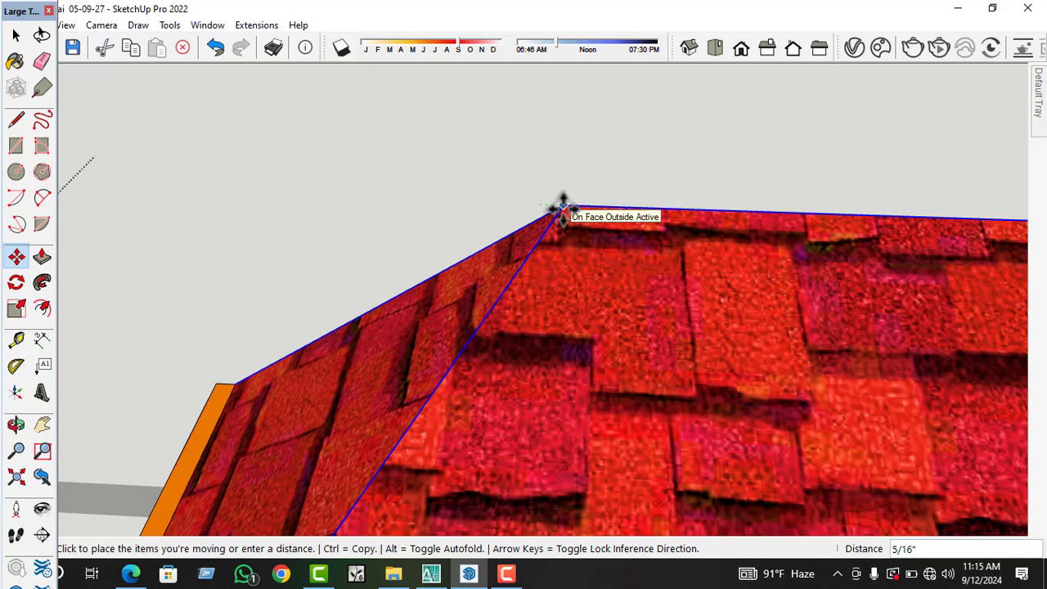
{"action": "scroll", "coordinate": [561, 210], "scroll_direction": "down", "scroll_amount": 3}
{"action": "key", "text": "space"}
- Leave the surround group and delete the white rectangular sunshade slab above the first window
{"action": "middle_click_drag", "start_coordinate": [355, 274], "coordinate": [527, 262]}
{"action": "scroll", "coordinate": [461, 283], "scroll_direction": "down", "scroll_amount": 4}
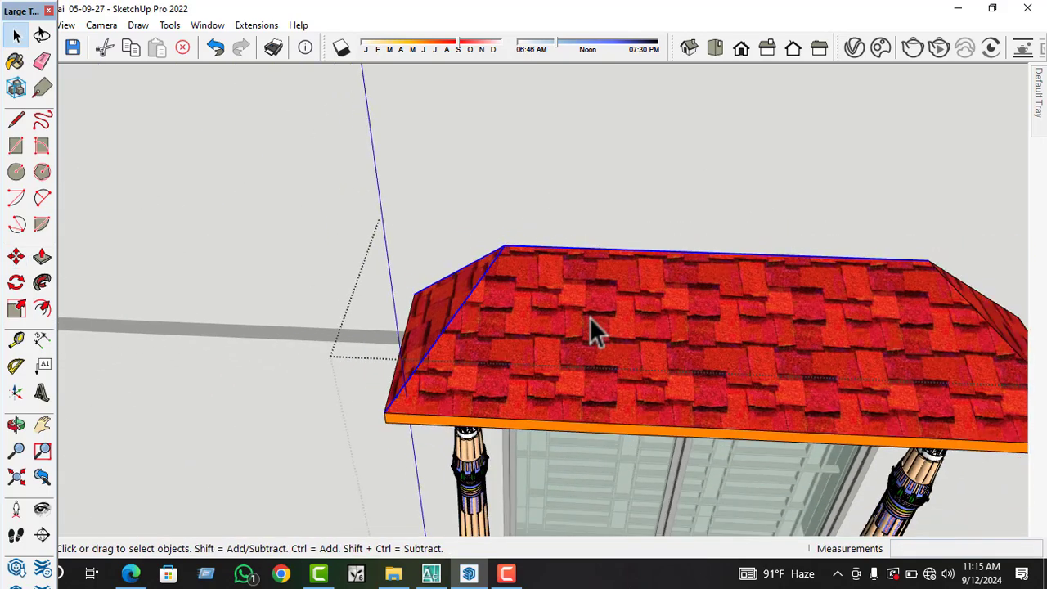
{"action": "scroll", "coordinate": [590, 319], "scroll_direction": "down", "scroll_amount": 3}
{"action": "middle_click_drag", "start_coordinate": [572, 355], "coordinate": [422, 368]}
{"action": "middle_click_drag", "start_coordinate": [682, 316], "coordinate": [710, 323]}
{"action": "scroll", "coordinate": [626, 308], "scroll_direction": "down", "scroll_amount": 4}
{"action": "scroll", "coordinate": [627, 275], "scroll_direction": "down", "scroll_amount": 3}
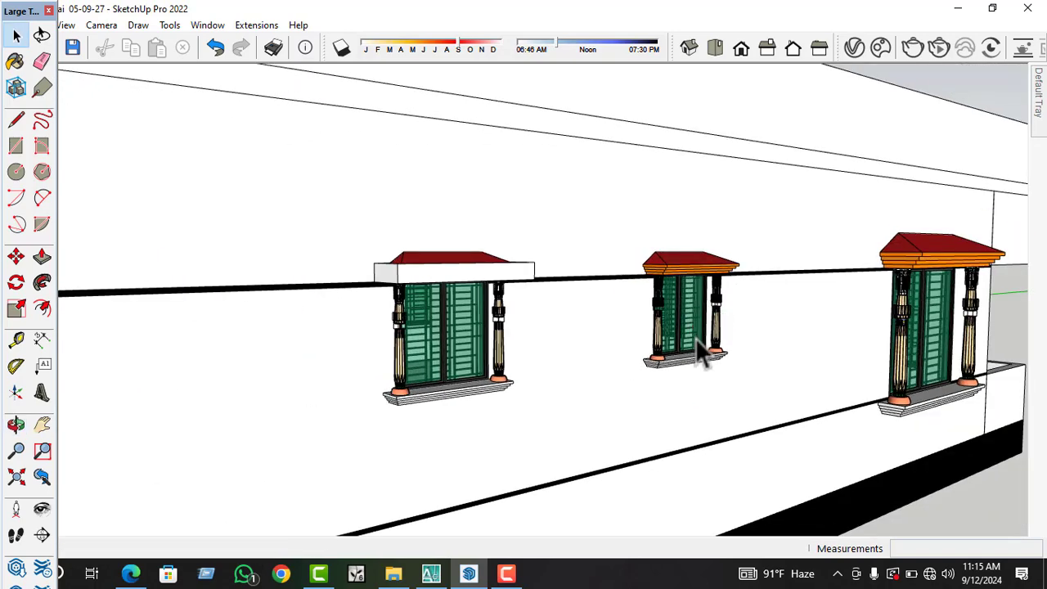
{"action": "scroll", "coordinate": [695, 355], "scroll_direction": "down", "scroll_amount": 3}
{"action": "middle_click_drag", "start_coordinate": [692, 358], "coordinate": [642, 347]}
{"action": "scroll", "coordinate": [638, 339], "scroll_direction": "up", "scroll_amount": 2}
{"action": "left_click", "coordinate": [630, 319]}
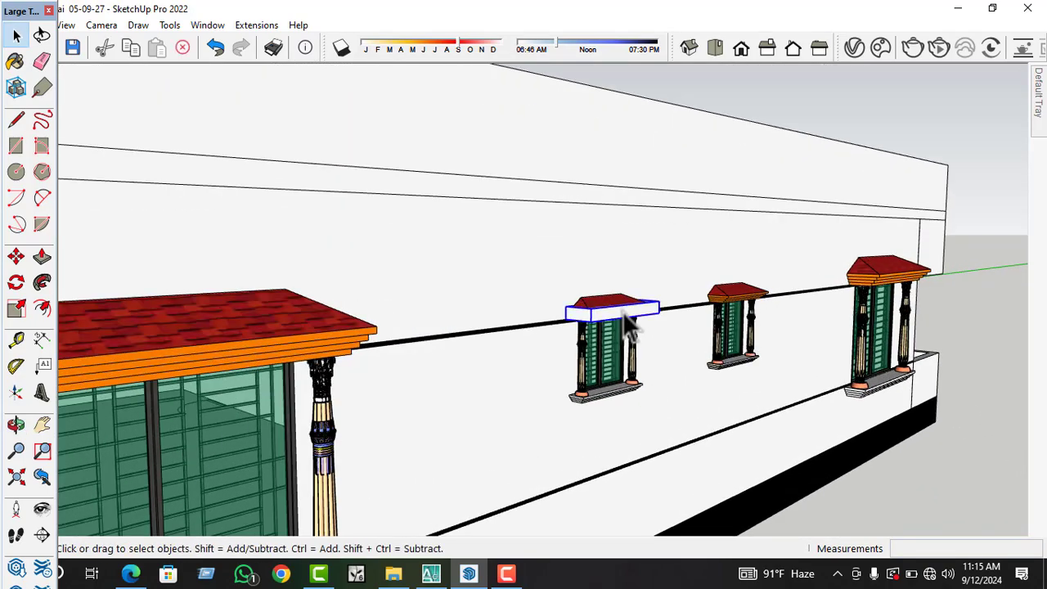
{"action": "key", "text": "Delete"}
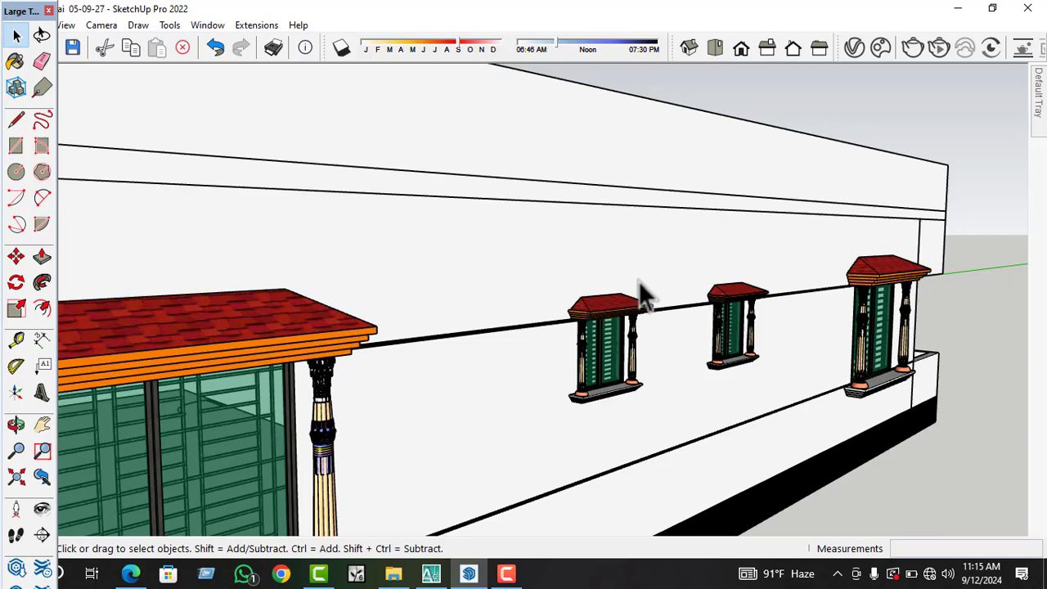
- Examine the window surrounds along the side wall, the front portico roof and the house's opposite side from several angles
{"action": "scroll", "coordinate": [641, 298], "scroll_direction": "down", "scroll_amount": 3}
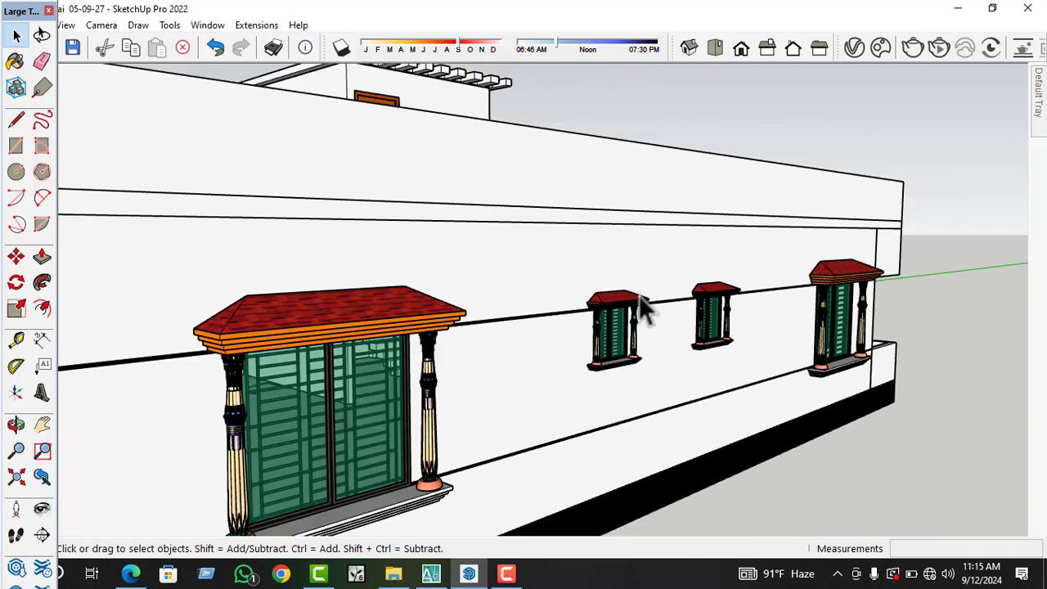
{"action": "scroll", "coordinate": [664, 301], "scroll_direction": "down", "scroll_amount": 4}
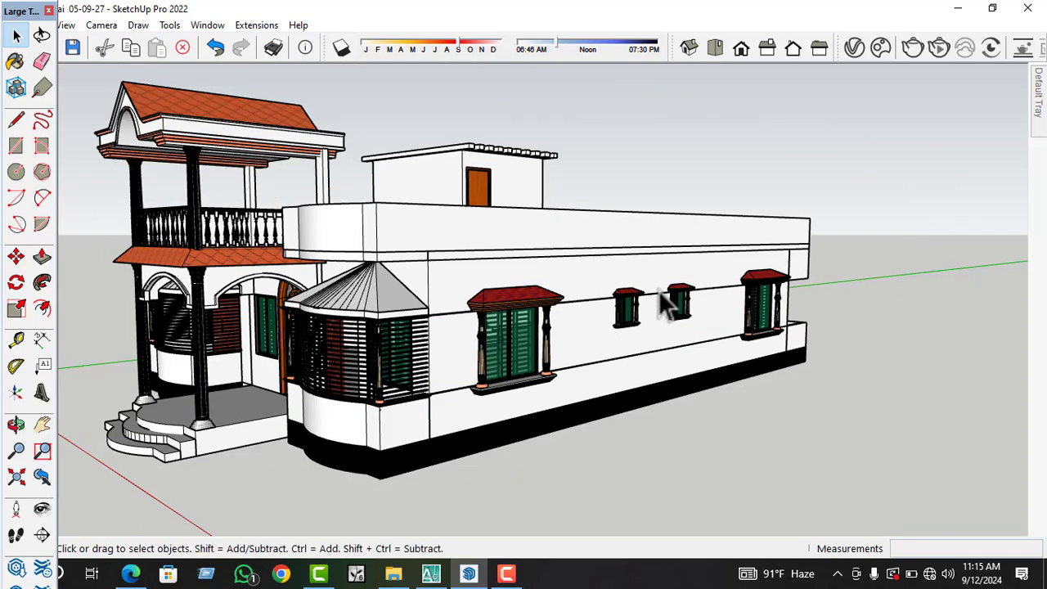
{"action": "scroll", "coordinate": [640, 327], "scroll_direction": "down", "scroll_amount": 5}
{"action": "middle_click_drag", "start_coordinate": [586, 329], "coordinate": [596, 338]}
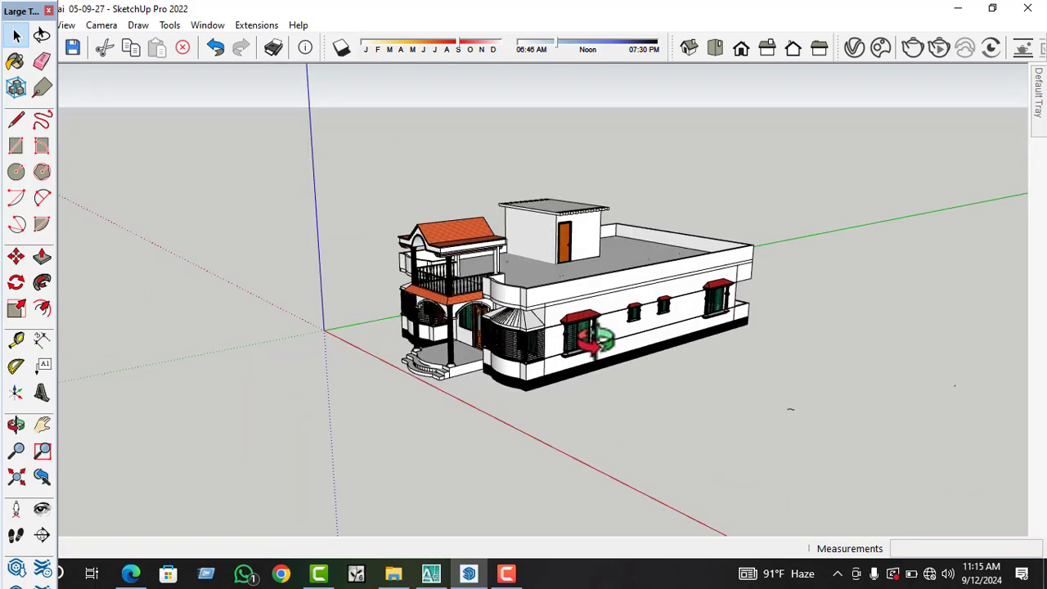
{"action": "scroll", "coordinate": [597, 335], "scroll_direction": "up", "scroll_amount": 6}
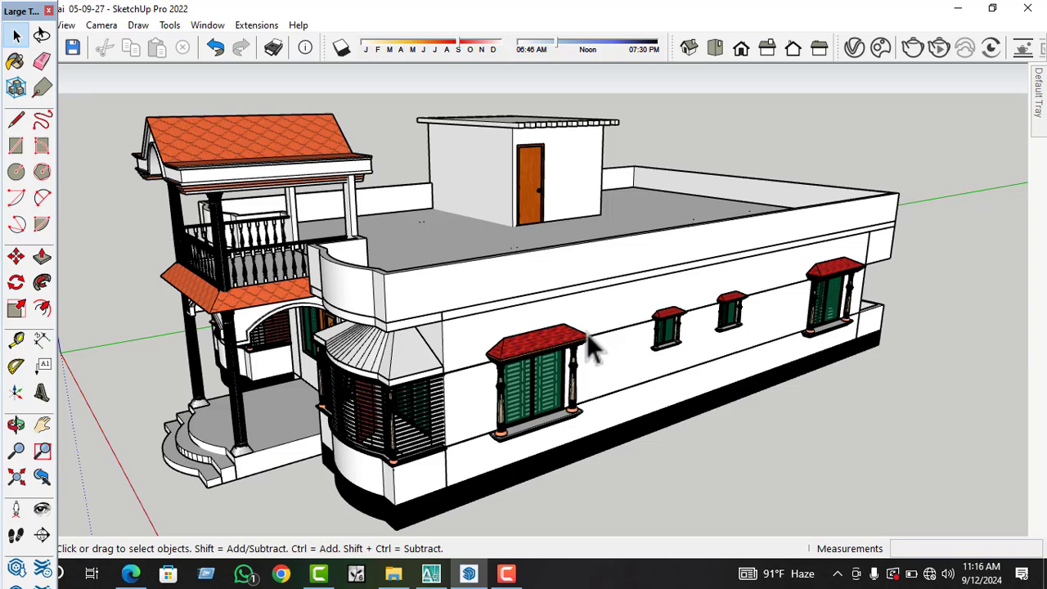
{"action": "scroll", "coordinate": [589, 333], "scroll_direction": "down", "scroll_amount": 4}
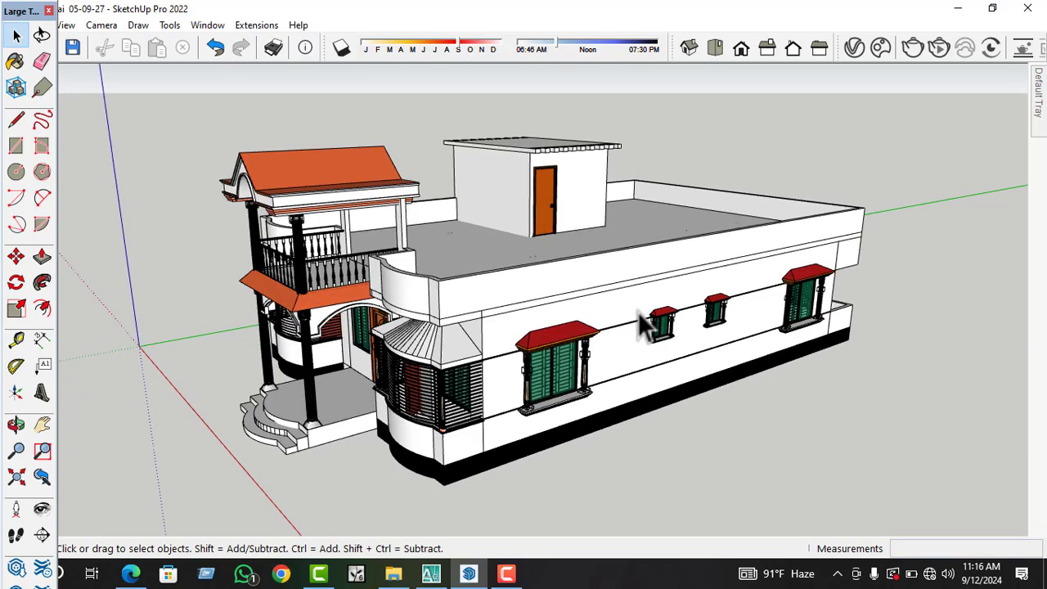
{"action": "middle_click_drag", "start_coordinate": [507, 332], "coordinate": [706, 258]}
{"action": "scroll", "coordinate": [660, 225], "scroll_direction": "up", "scroll_amount": 2}
{"action": "middle_click_drag", "start_coordinate": [660, 225], "coordinate": [498, 351]}
{"action": "scroll", "coordinate": [483, 332], "scroll_direction": "down", "scroll_amount": 4}
{"action": "scroll", "coordinate": [519, 270], "scroll_direction": "up", "scroll_amount": 8}
{"action": "scroll", "coordinate": [513, 263], "scroll_direction": "down", "scroll_amount": 5}
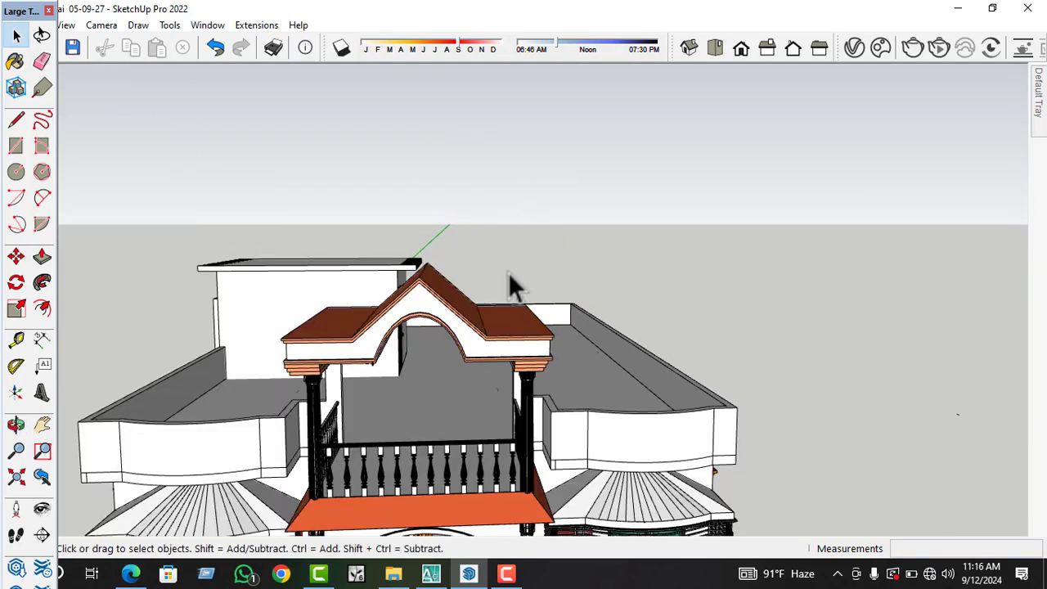
{"action": "scroll", "coordinate": [452, 346], "scroll_direction": "up", "scroll_amount": 4}
{"action": "middle_click_drag", "start_coordinate": [472, 351], "coordinate": [642, 369]}
{"action": "scroll", "coordinate": [626, 320], "scroll_direction": "down", "scroll_amount": 2}
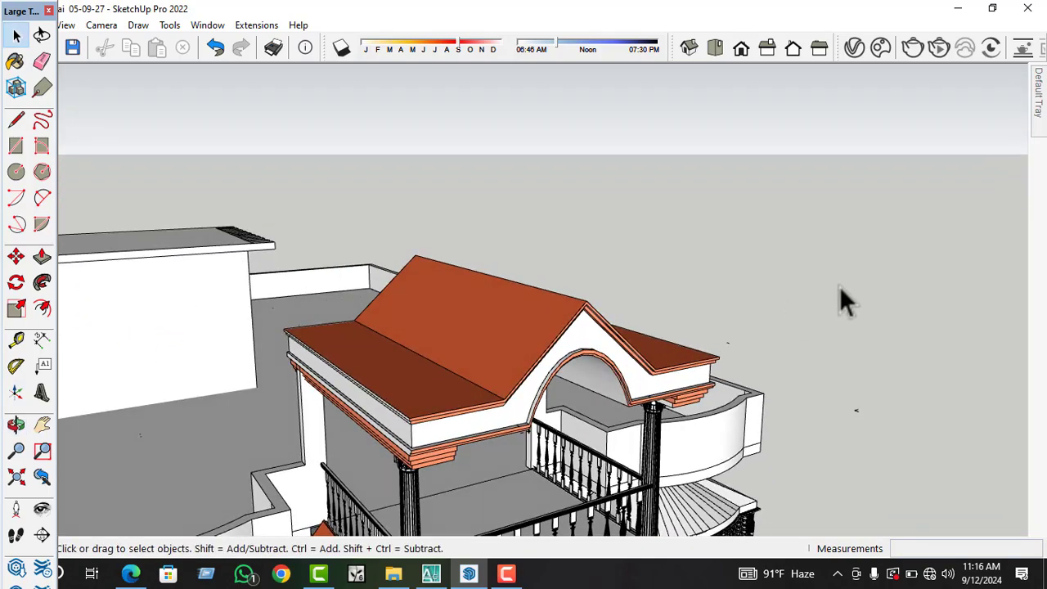
{"action": "scroll", "coordinate": [728, 321], "scroll_direction": "down", "scroll_amount": 5}
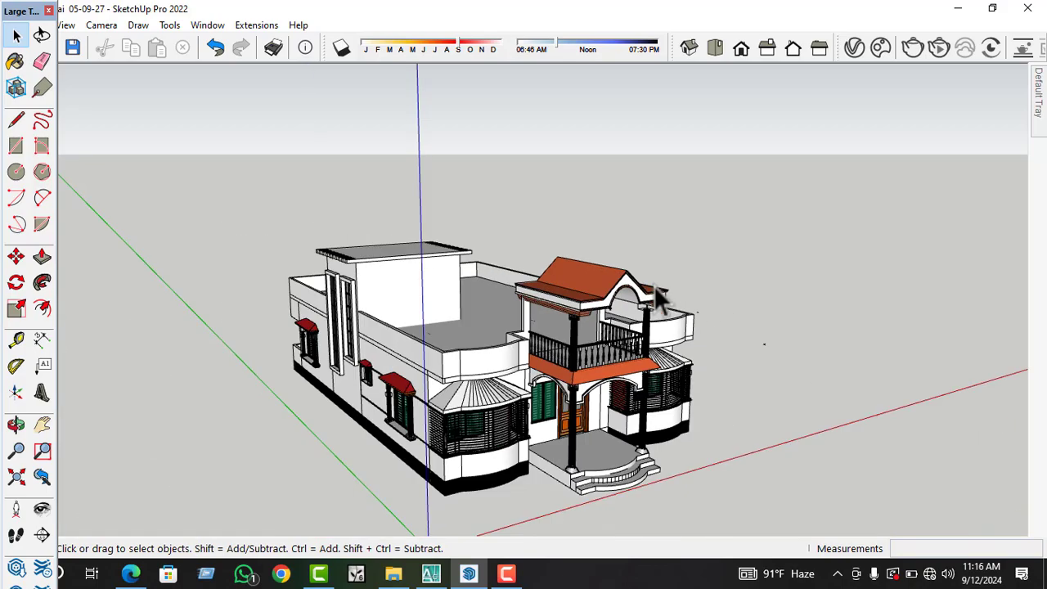
{"action": "scroll", "coordinate": [666, 345], "scroll_direction": "up", "scroll_amount": 3}
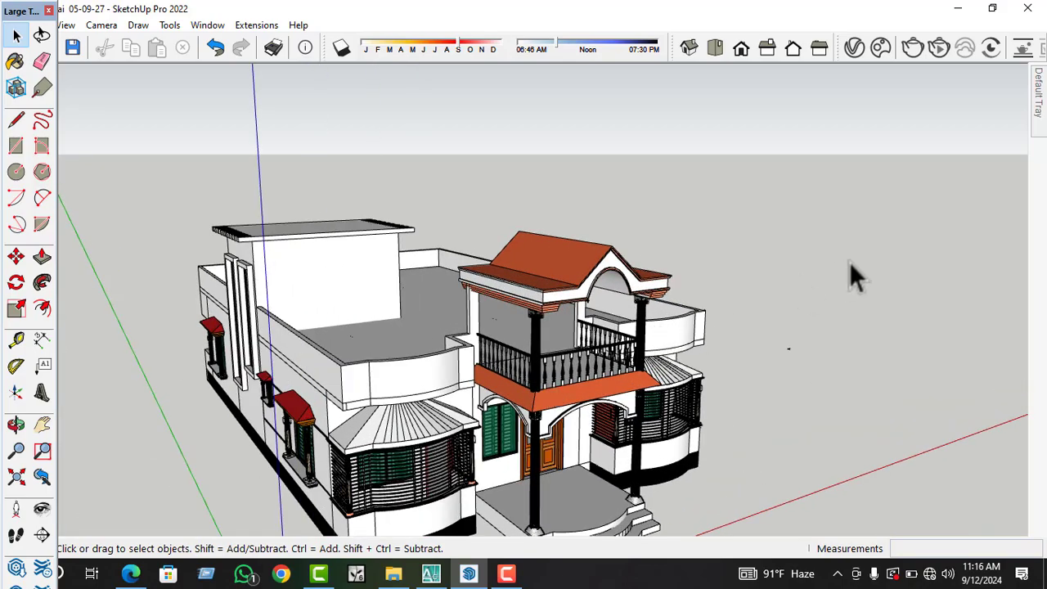
- Sample the Roofing Shingles Variable material from the roof of the nearest side-wall window surround
{"action": "scroll", "coordinate": [292, 434], "scroll_direction": "up", "scroll_amount": 6}
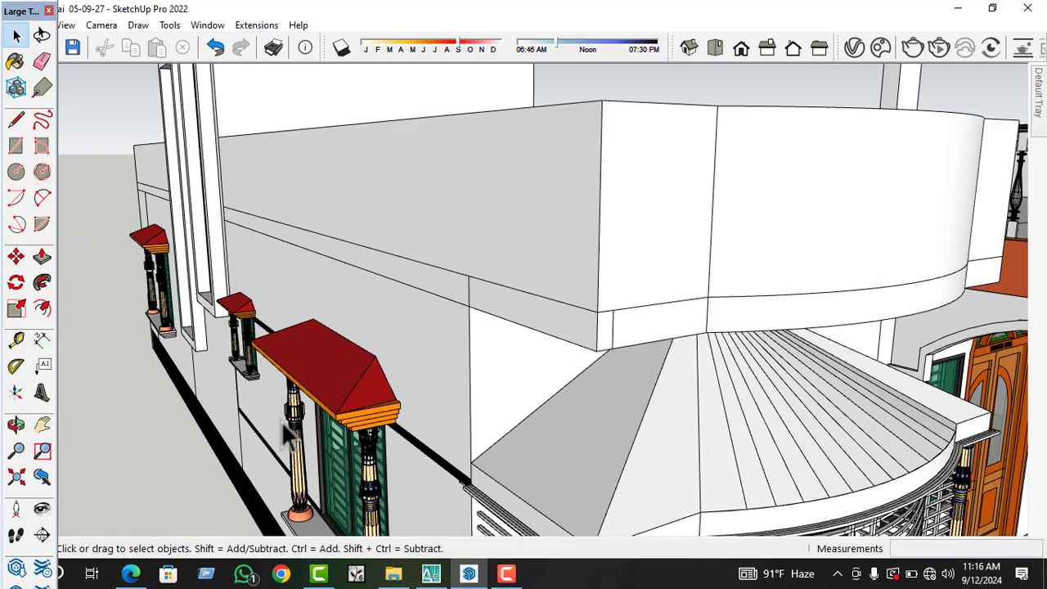
{"action": "scroll", "coordinate": [123, 325], "scroll_direction": "up", "scroll_amount": 3}
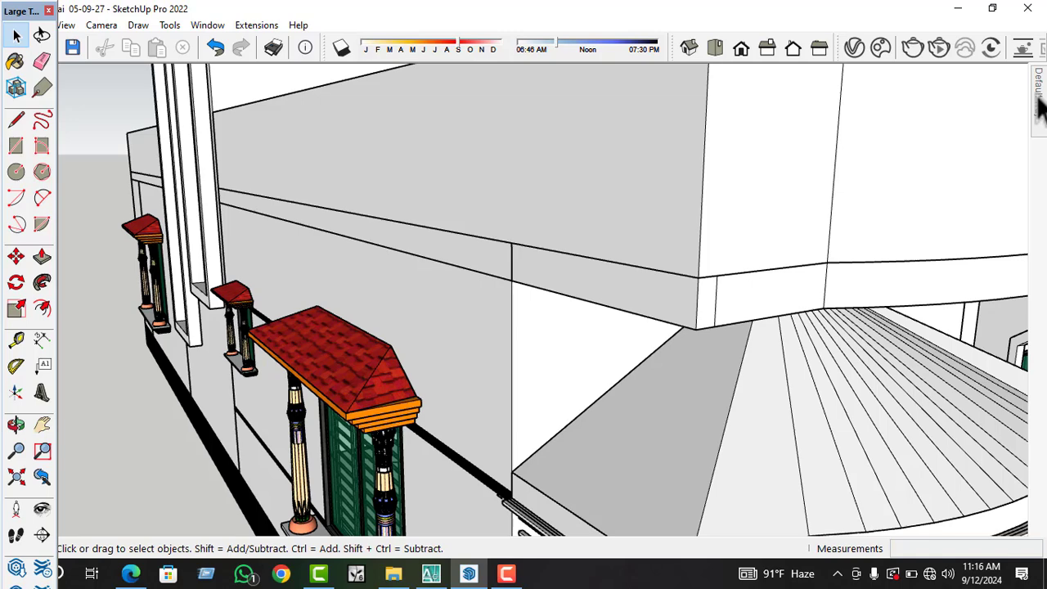
{"action": "mouse_move", "coordinate": [1040, 106]}
{"action": "left_click", "coordinate": [1007, 70]}
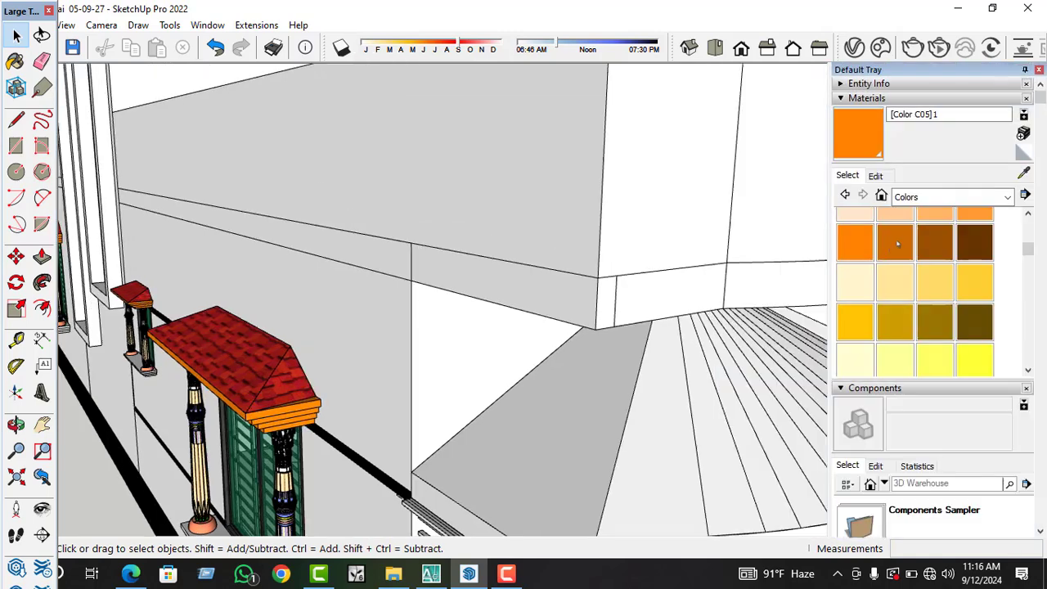
{"action": "key", "text": "b"}
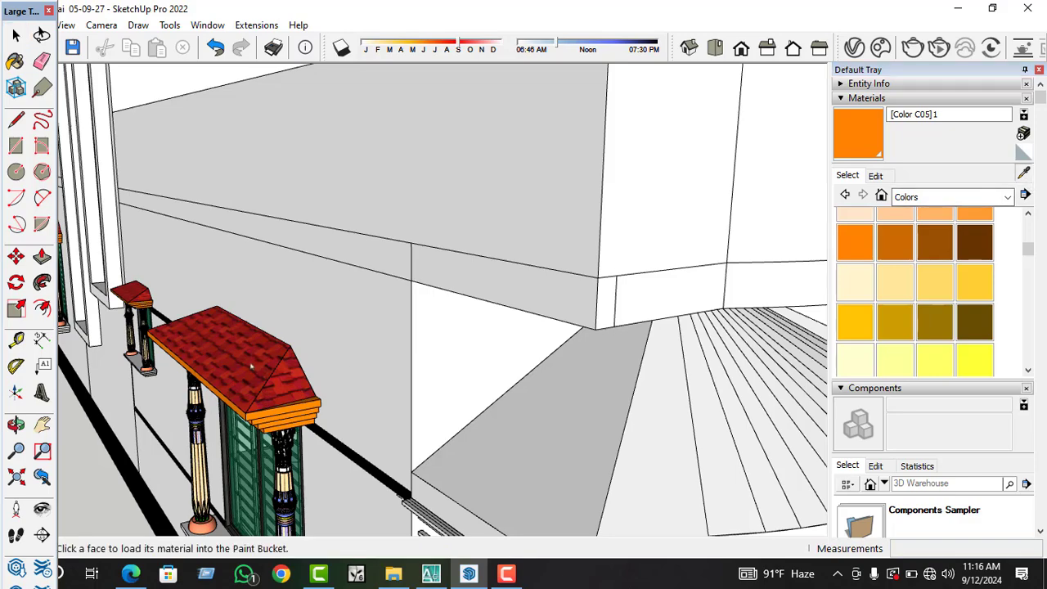
{"action": "left_click", "coordinate": [270, 384], "text": "alt"}
{"action": "scroll", "coordinate": [261, 417], "scroll_direction": "down", "scroll_amount": 5}
{"action": "scroll", "coordinate": [409, 431], "scroll_direction": "up", "scroll_amount": 5}
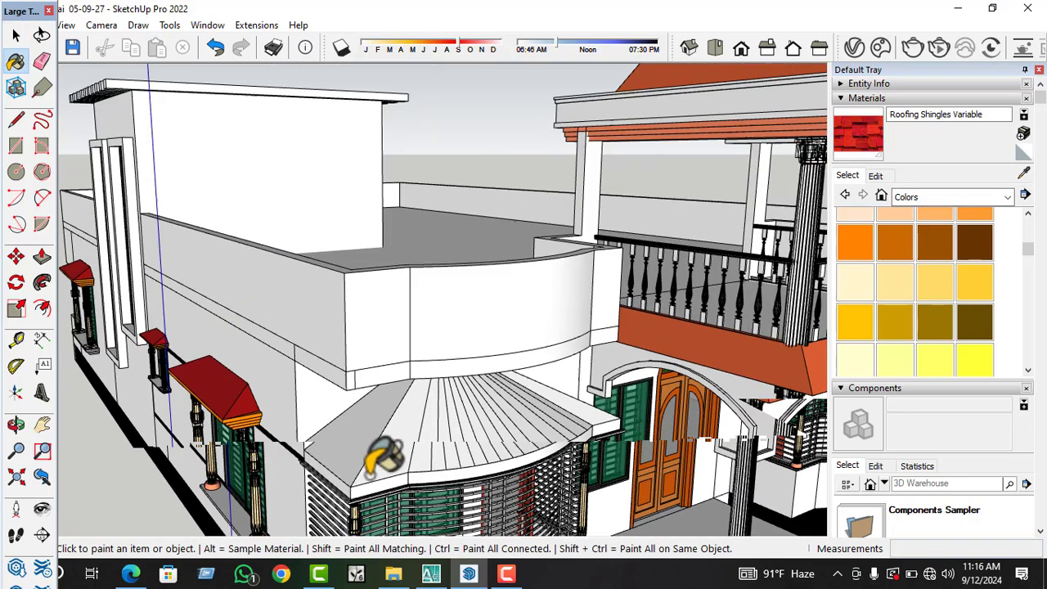
- Inside the nested roof group of the bay window left of the entrance, paint all sloping faces with Roofing Shingles Variable
{"action": "key", "text": "space"}
{"action": "left_click", "coordinate": [356, 405]}
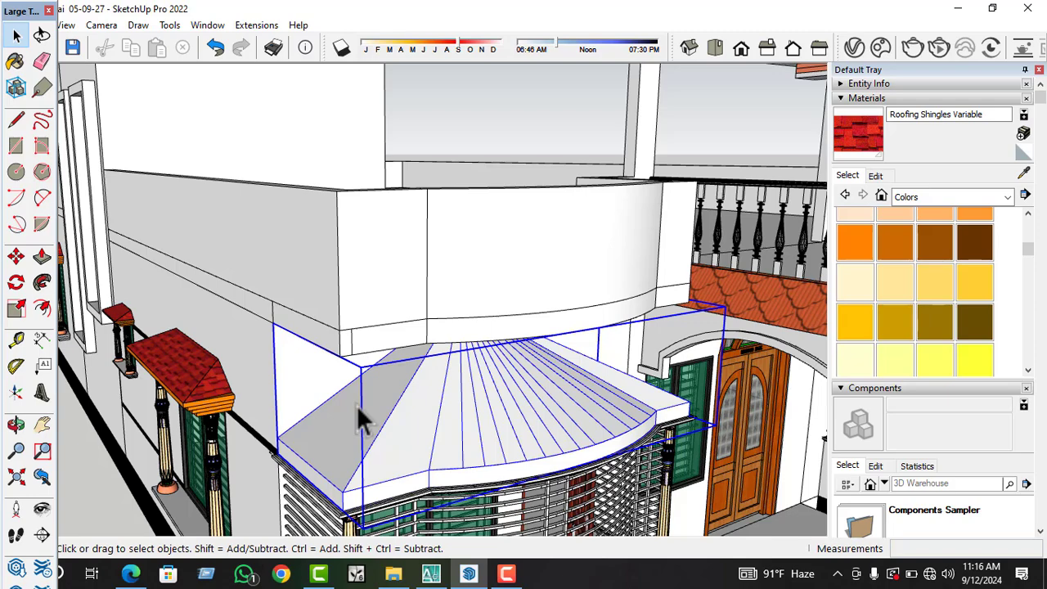
{"action": "double_click", "coordinate": [369, 420]}
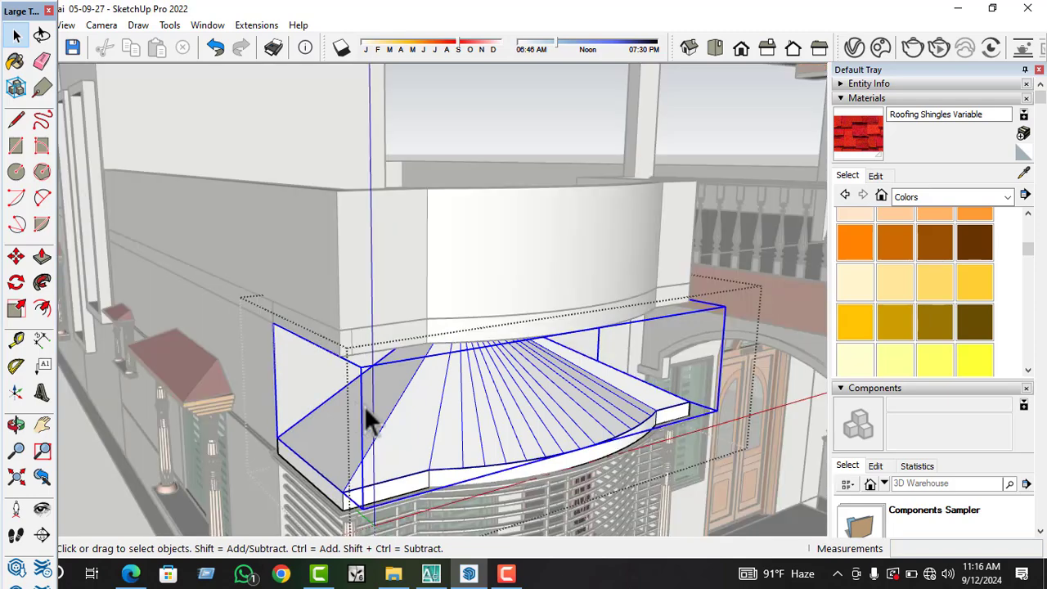
{"action": "double_click", "coordinate": [367, 410]}
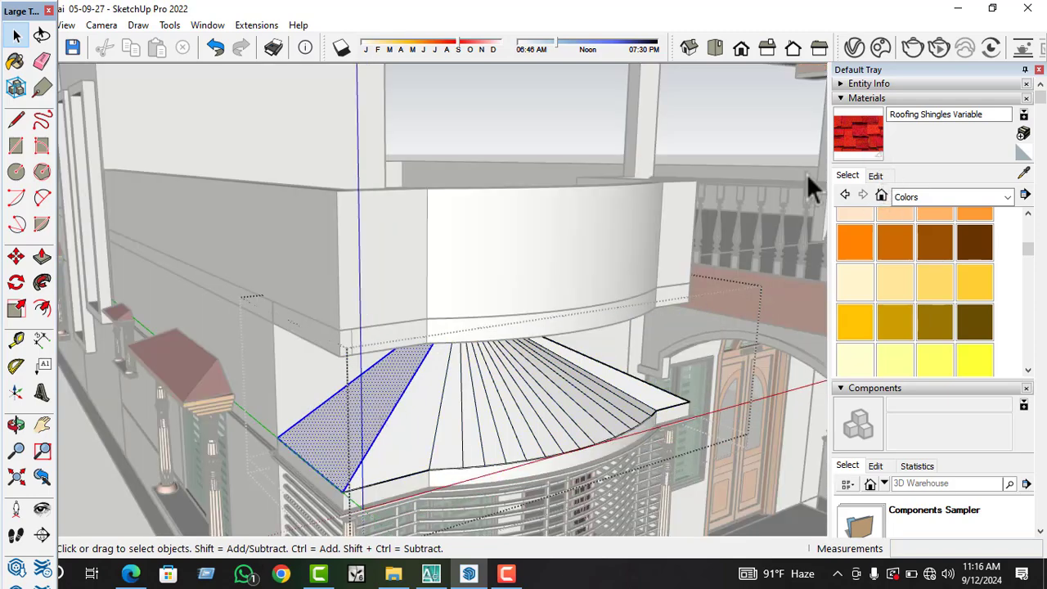
{"action": "key", "text": "ctrl+a"}
{"action": "key", "text": "b"}
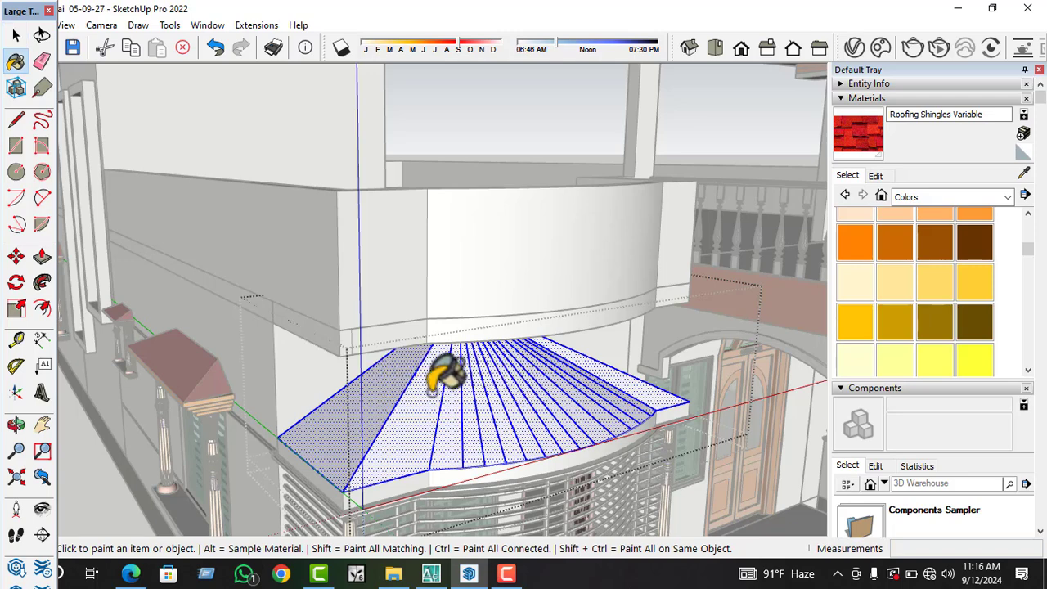
{"action": "left_click", "coordinate": [431, 391]}
{"action": "key", "text": "space"}
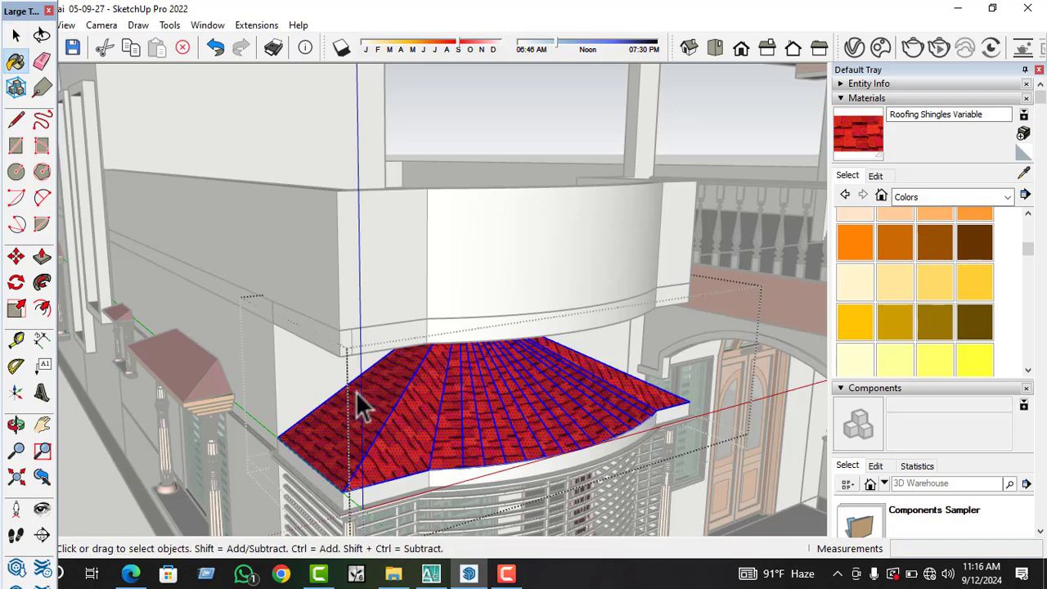
- Leave the bay roof group and examine the shingled roof and the house's front from several angles
{"action": "scroll", "coordinate": [311, 393], "scroll_direction": "down", "scroll_amount": 3}
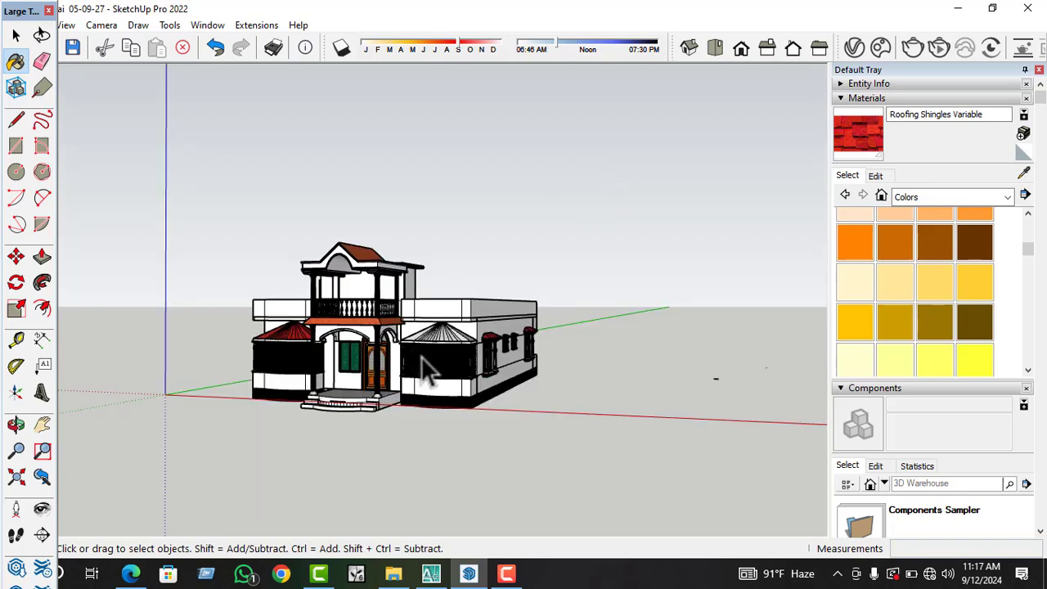
{"action": "scroll", "coordinate": [419, 367], "scroll_direction": "up", "scroll_amount": 3}
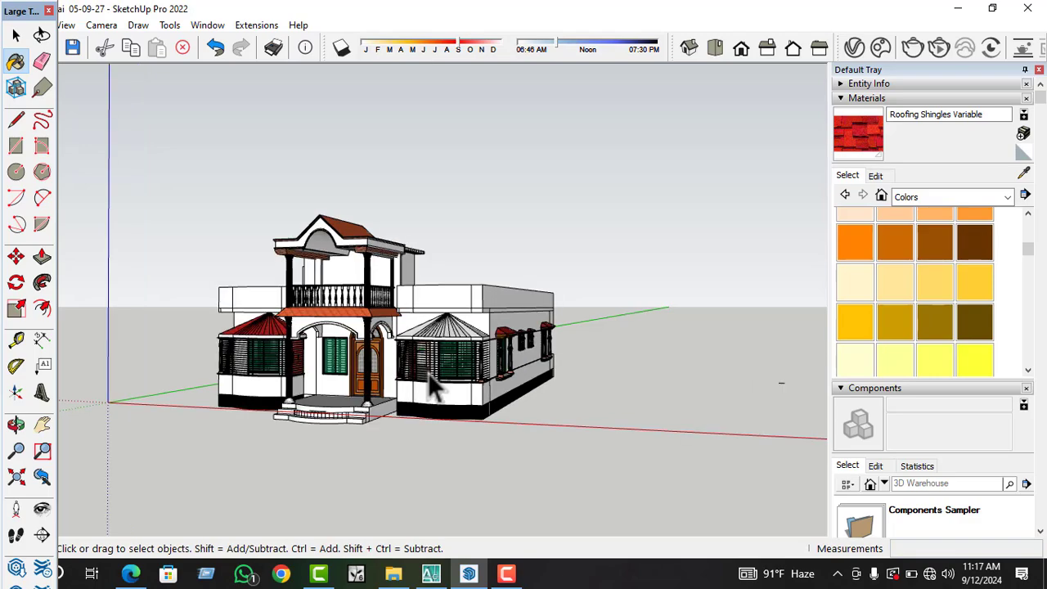
{"action": "scroll", "coordinate": [427, 373], "scroll_direction": "up", "scroll_amount": 1}
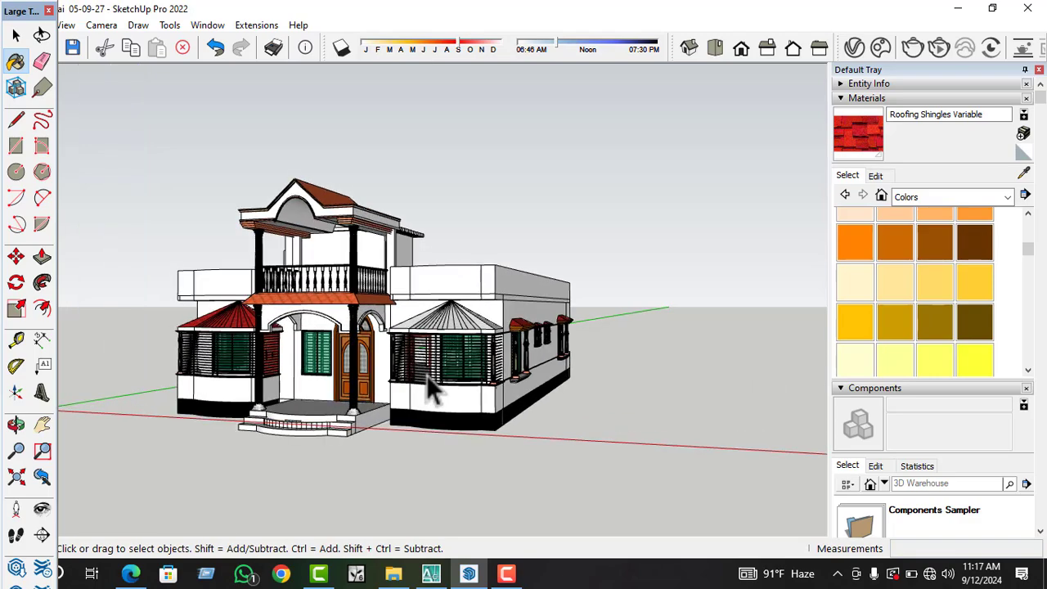
{"action": "middle_click_drag", "start_coordinate": [426, 375], "coordinate": [554, 409]}
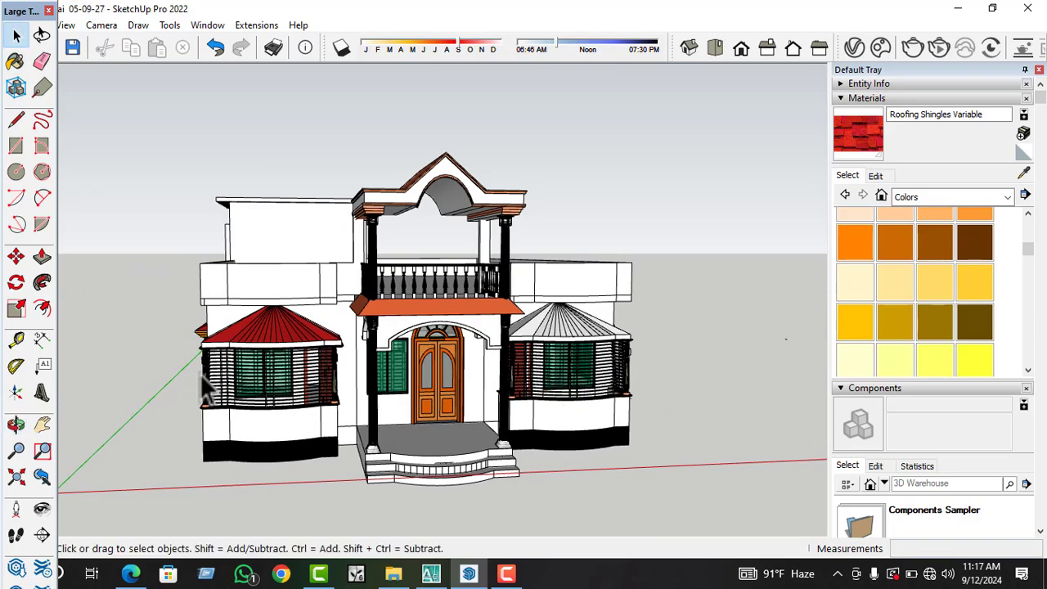
{"action": "scroll", "coordinate": [225, 353], "scroll_direction": "up", "scroll_amount": 5}
{"action": "middle_click_drag", "start_coordinate": [246, 341], "coordinate": [323, 265]}
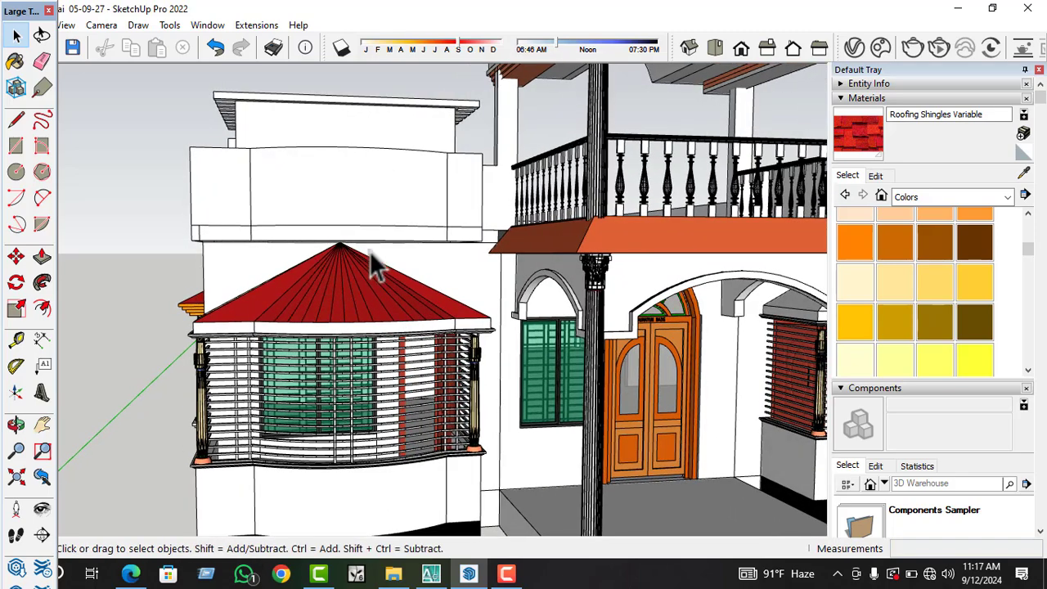
{"action": "middle_click_drag", "start_coordinate": [463, 318], "coordinate": [437, 282]}
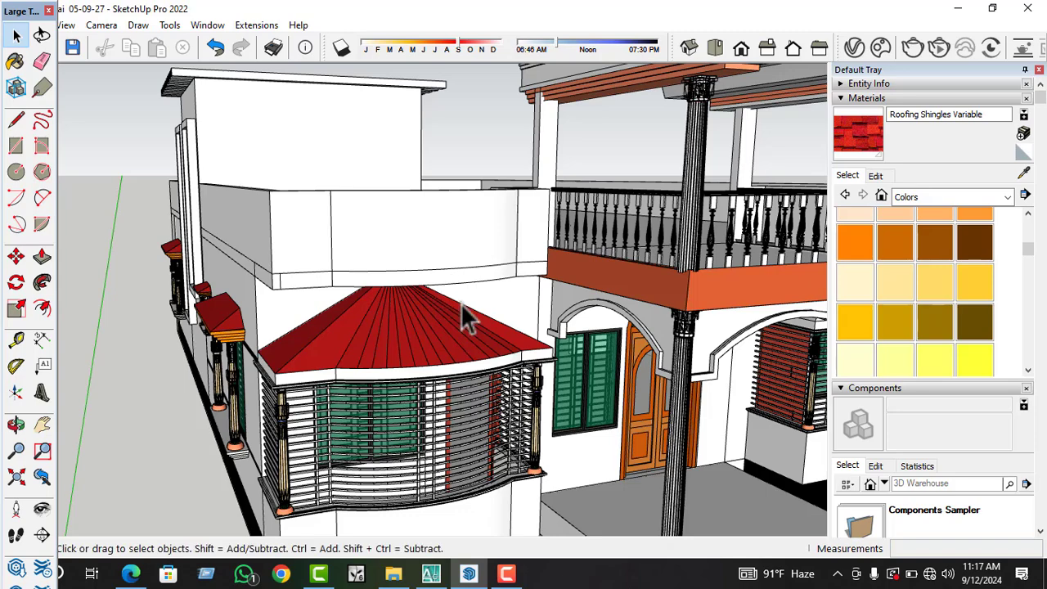
{"action": "scroll", "coordinate": [463, 318], "scroll_direction": "down", "scroll_amount": 5}
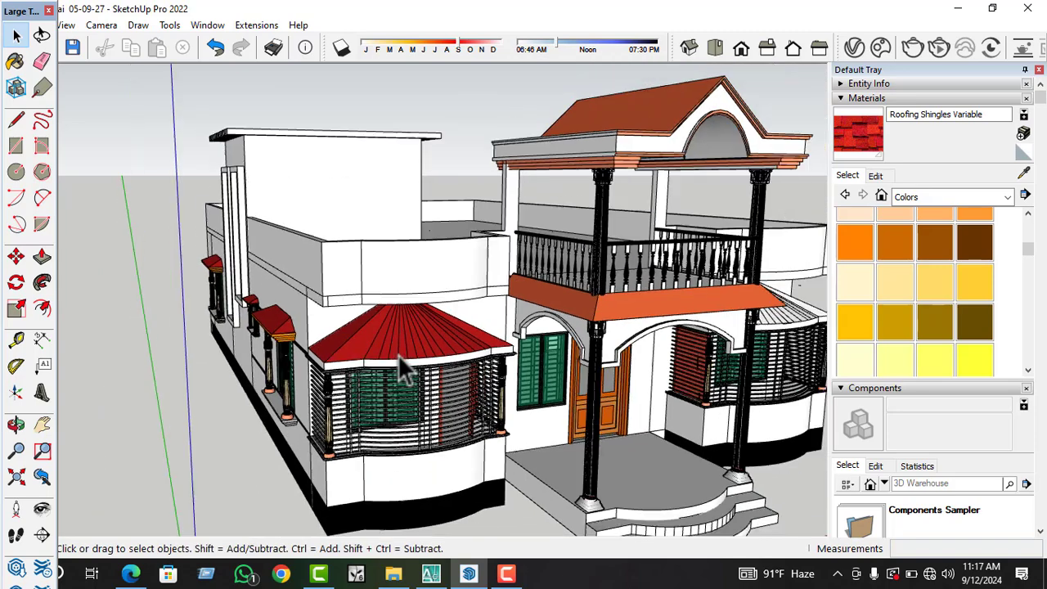
{"action": "middle_click_drag", "start_coordinate": [398, 366], "coordinate": [376, 342]}
- Inside the nested roof group of the bay window right of the entrance, paint all sloping faces with Roofing Shingles Variable and leave the group
{"action": "scroll", "coordinate": [539, 343], "scroll_direction": "up", "scroll_amount": 8}
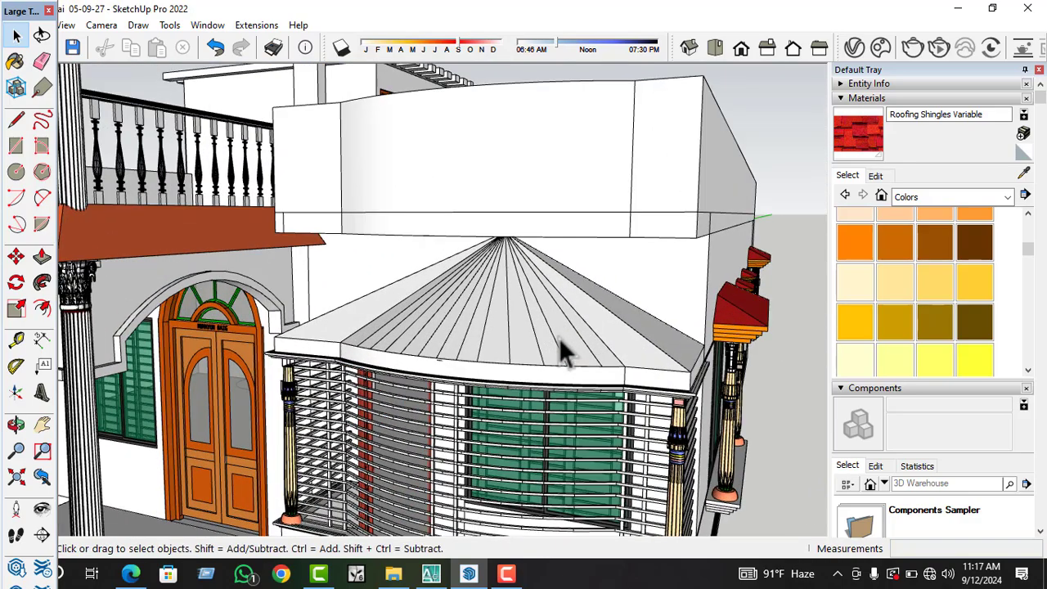
{"action": "left_click", "coordinate": [560, 342]}
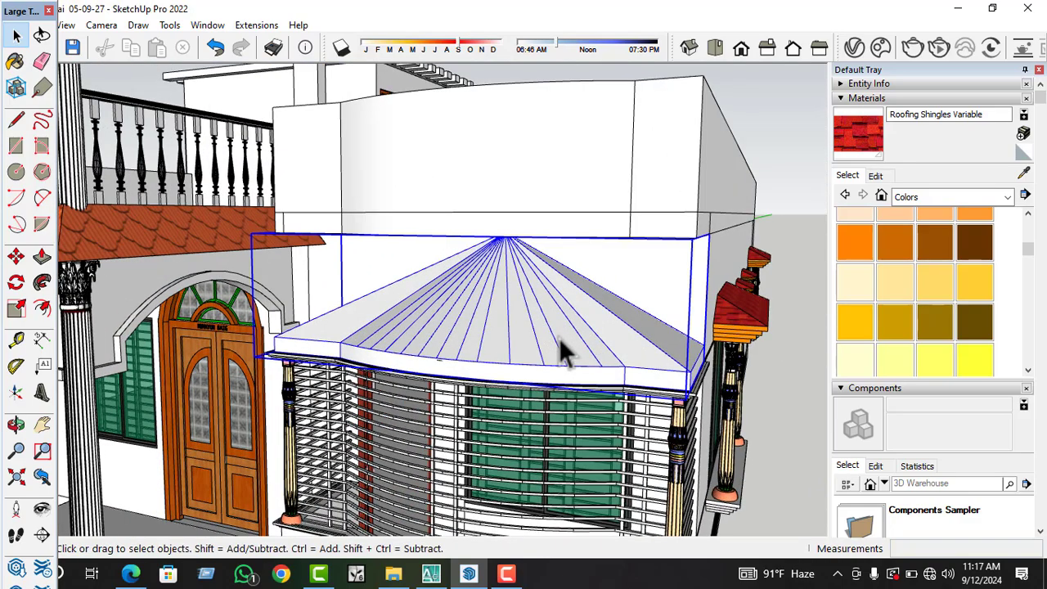
{"action": "double_click", "coordinate": [566, 331]}
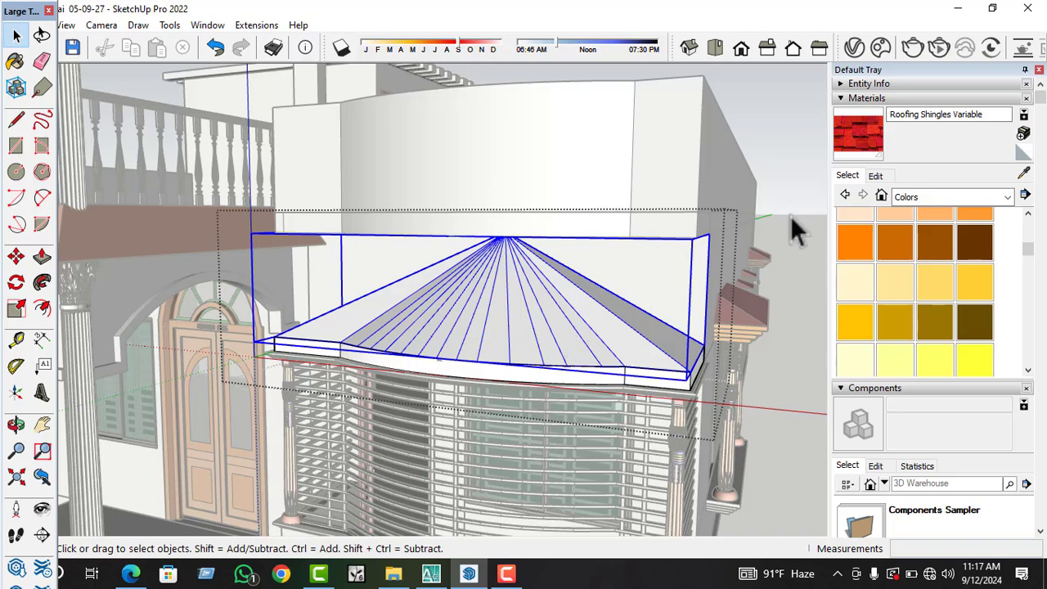
{"action": "triple_click", "coordinate": [544, 304]}
{"action": "key", "text": "b"}
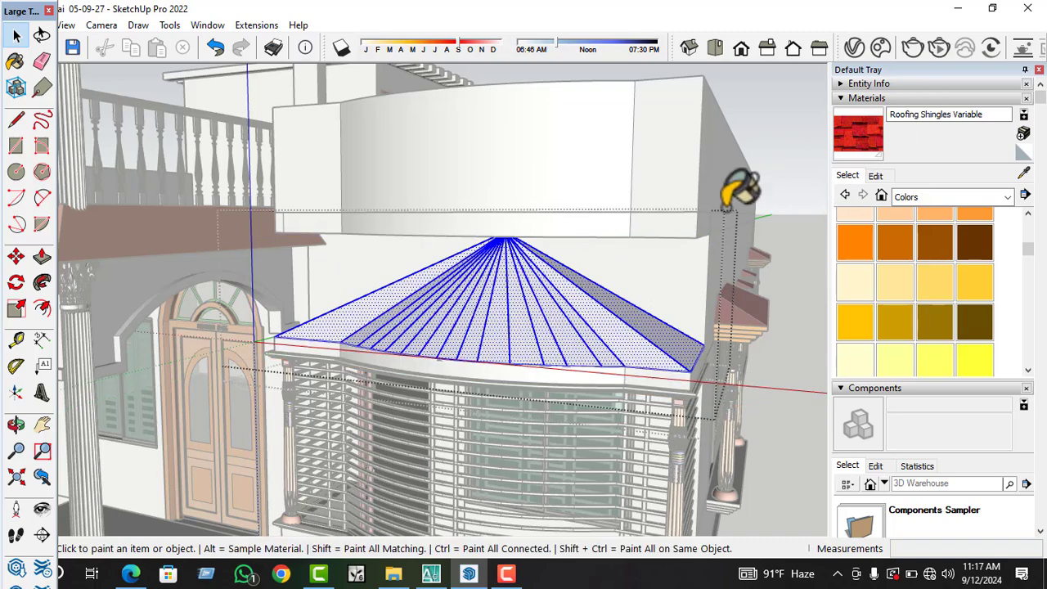
{"action": "left_click", "coordinate": [588, 303]}
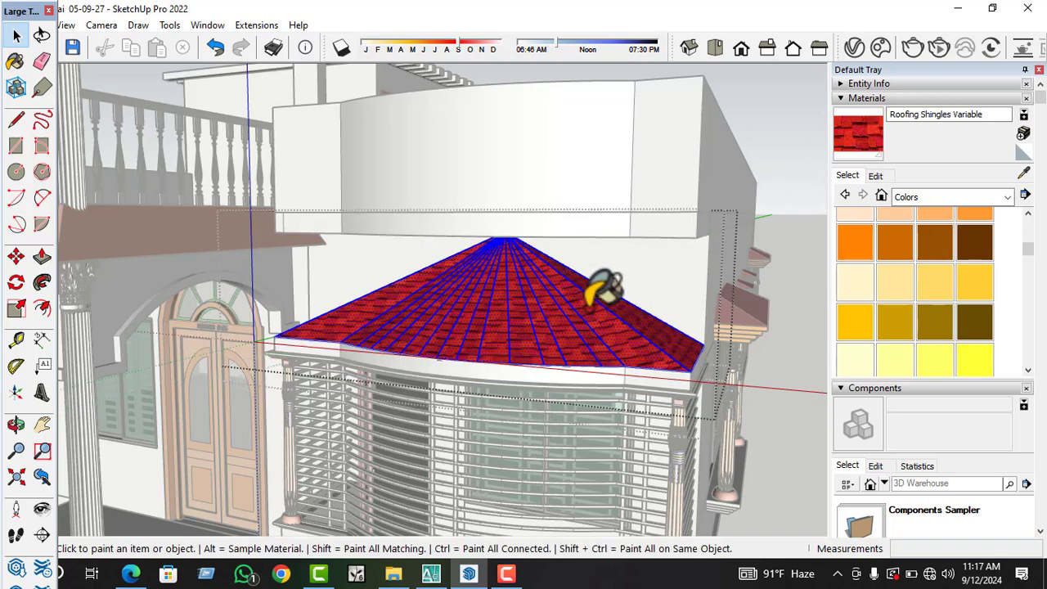
{"action": "key", "text": "space"}
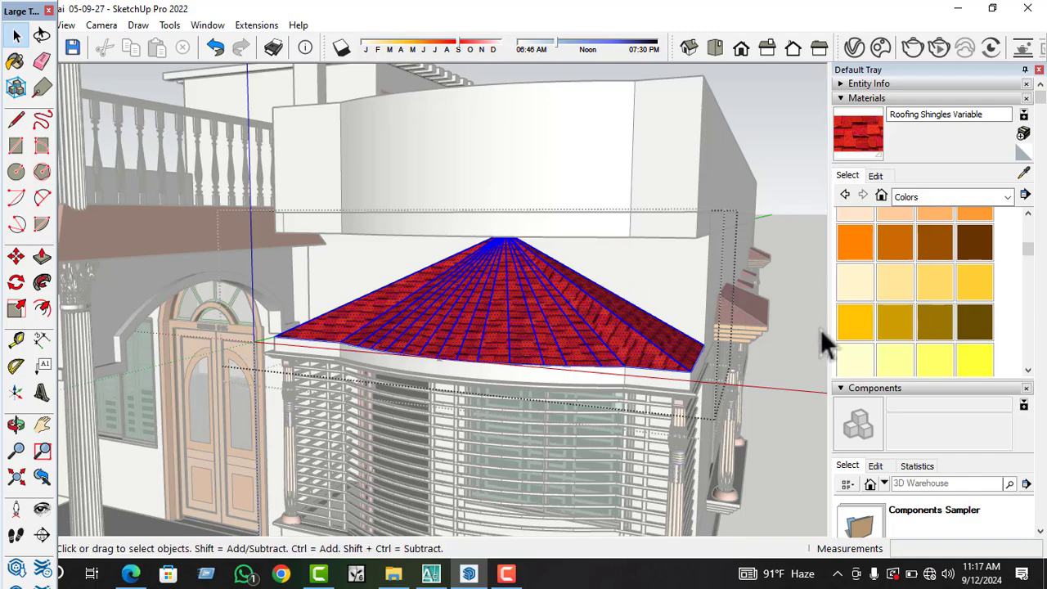
{"action": "scroll", "coordinate": [601, 245], "scroll_direction": "down", "scroll_amount": 2}
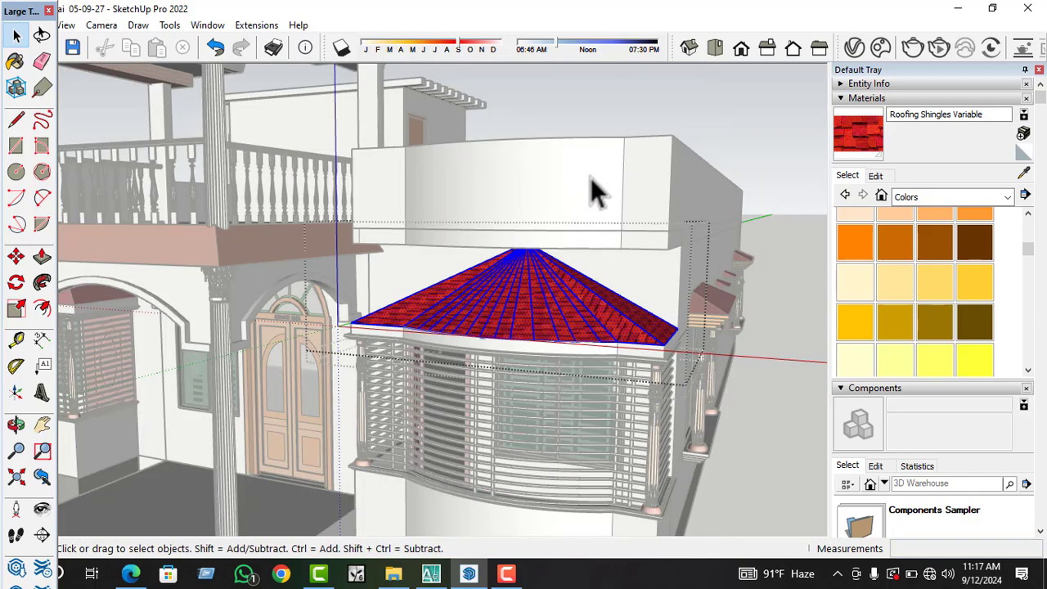
{"action": "middle_click_drag", "start_coordinate": [572, 262], "coordinate": [677, 96]}
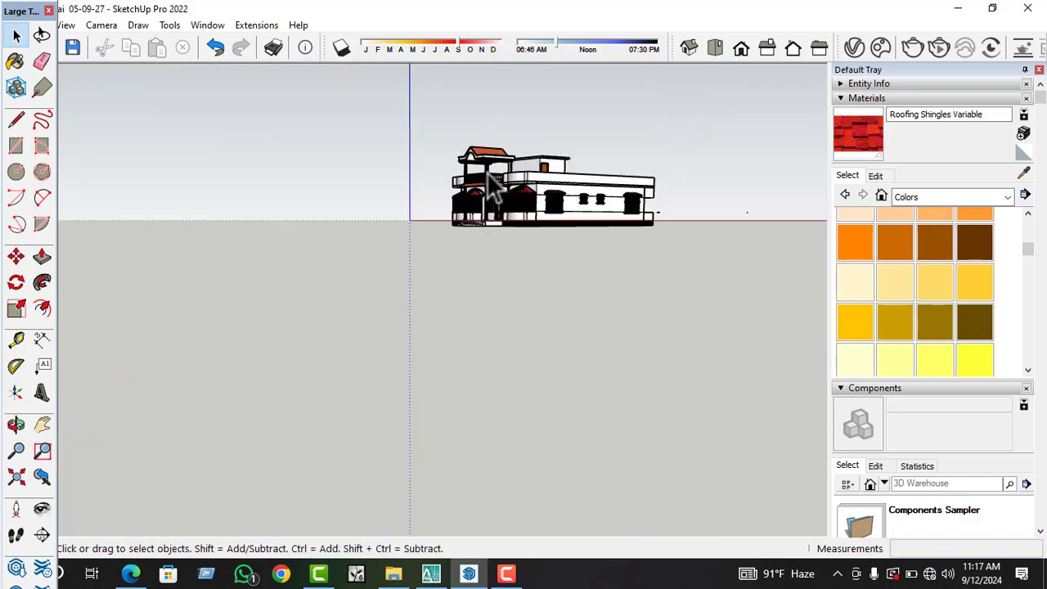
{"action": "middle_click_drag", "start_coordinate": [491, 175], "coordinate": [570, 176]}
{"action": "scroll", "coordinate": [570, 176], "scroll_direction": "up", "scroll_amount": 10}
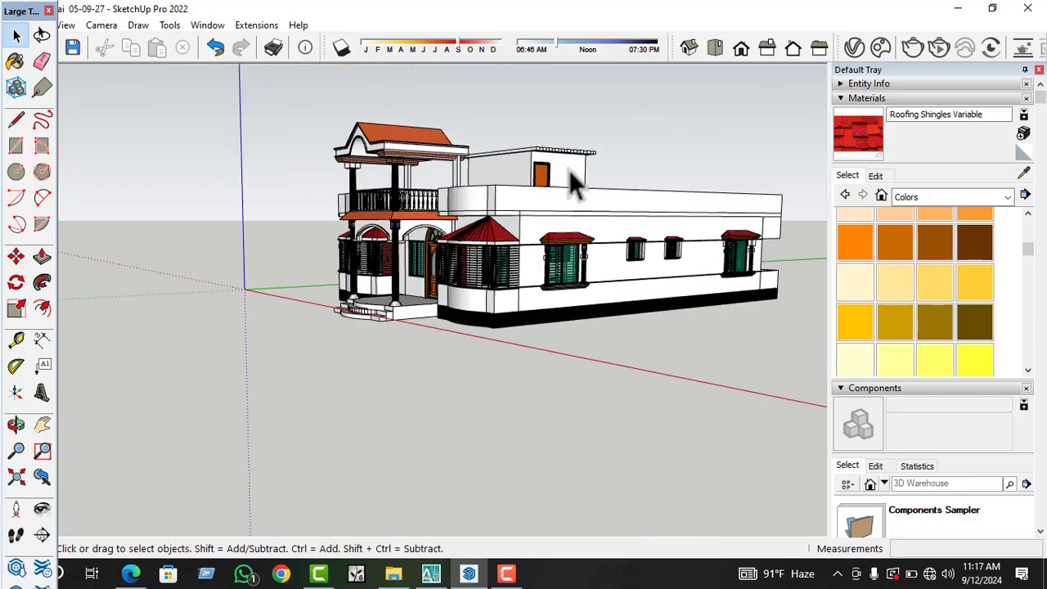
- Open the nested frame group of the grille on the bay window right of the entrance and select the side bottom rail's top face
{"action": "middle_click_drag", "start_coordinate": [507, 314], "coordinate": [417, 377]}
{"action": "scroll", "coordinate": [348, 388], "scroll_direction": "up", "scroll_amount": 4}
{"action": "scroll", "coordinate": [418, 377], "scroll_direction": "up", "scroll_amount": 2}
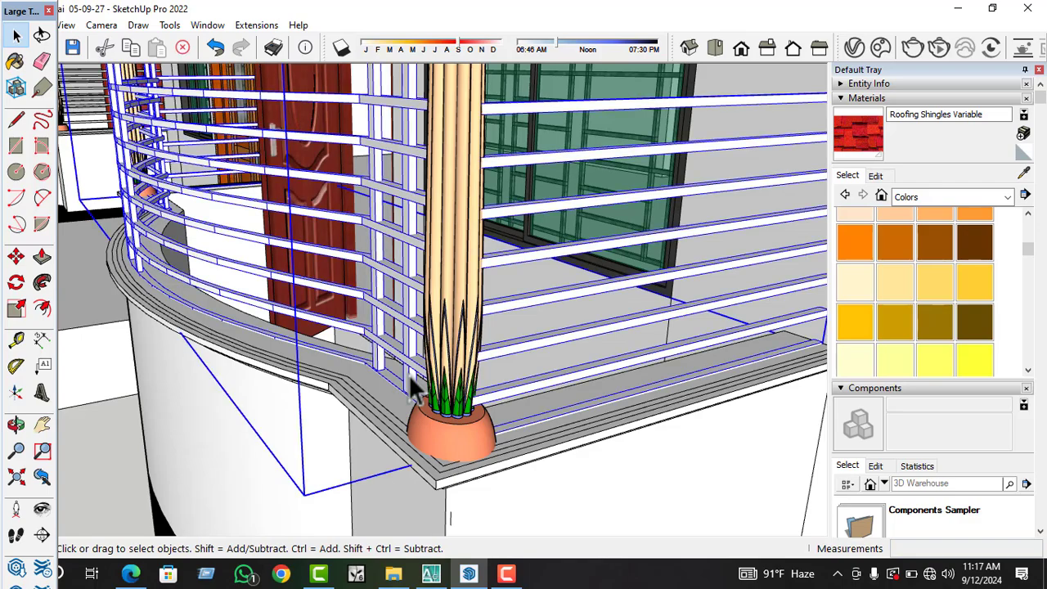
{"action": "double_click", "coordinate": [410, 376]}
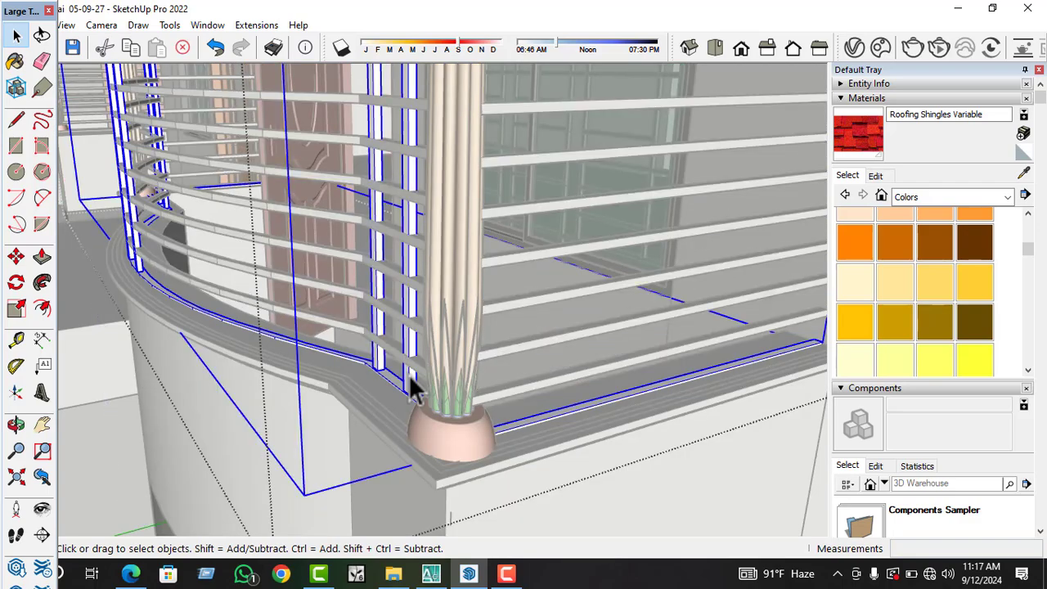
{"action": "left_click", "coordinate": [349, 422]}
{"action": "scroll", "coordinate": [350, 422], "scroll_direction": "down", "scroll_amount": 3}
{"action": "left_click", "coordinate": [747, 422]}
{"action": "middle_click_drag", "start_coordinate": [524, 432], "coordinate": [535, 469]}
{"action": "scroll", "coordinate": [536, 471], "scroll_direction": "up", "scroll_amount": 2}
{"action": "scroll", "coordinate": [536, 471], "scroll_direction": "up", "scroll_amount": 5}
{"action": "middle_click_drag", "start_coordinate": [600, 431], "coordinate": [627, 386]}
{"action": "double_click", "coordinate": [658, 349]}
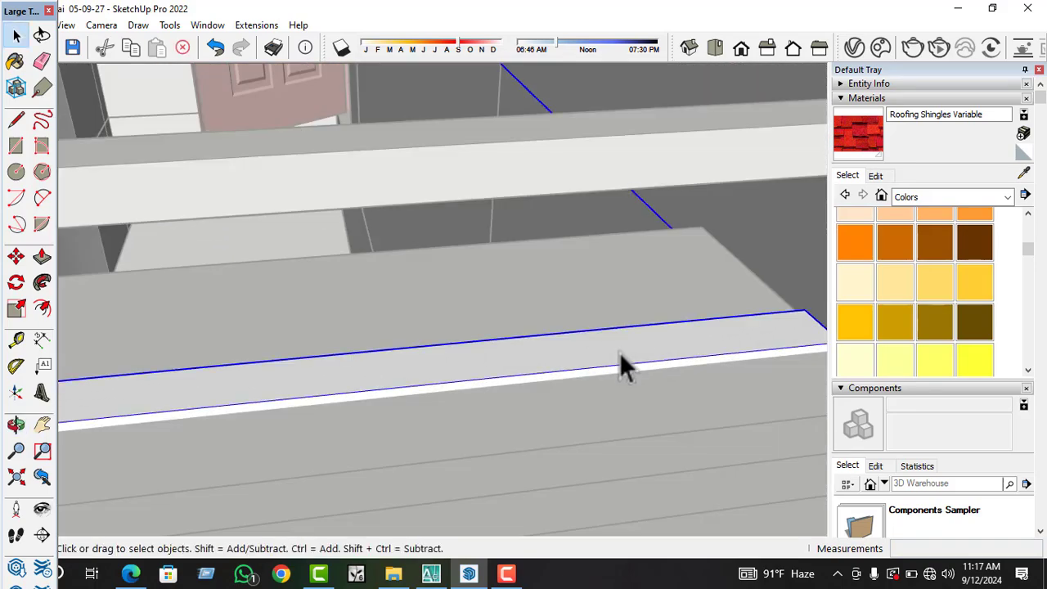
{"action": "triple_click", "coordinate": [593, 349]}
{"action": "left_click", "coordinate": [570, 373]}
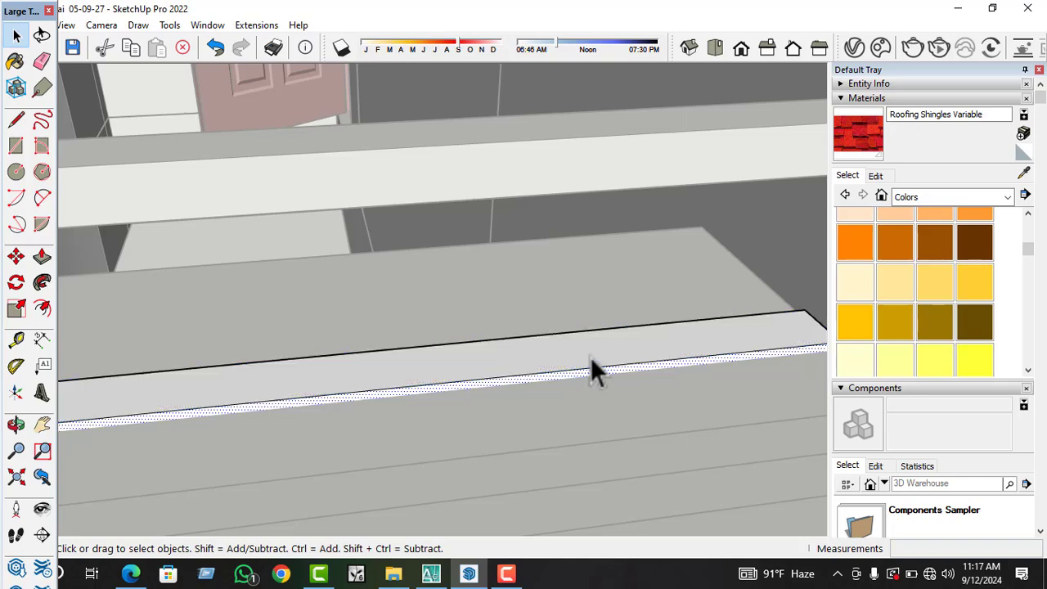
{"action": "left_click", "coordinate": [589, 357]}
- Draw a small rectangle on the bottom rail's top face near the house wall, group it and open the group
{"action": "key", "text": "r"}
{"action": "scroll", "coordinate": [806, 439], "scroll_direction": "up", "scroll_amount": 3}
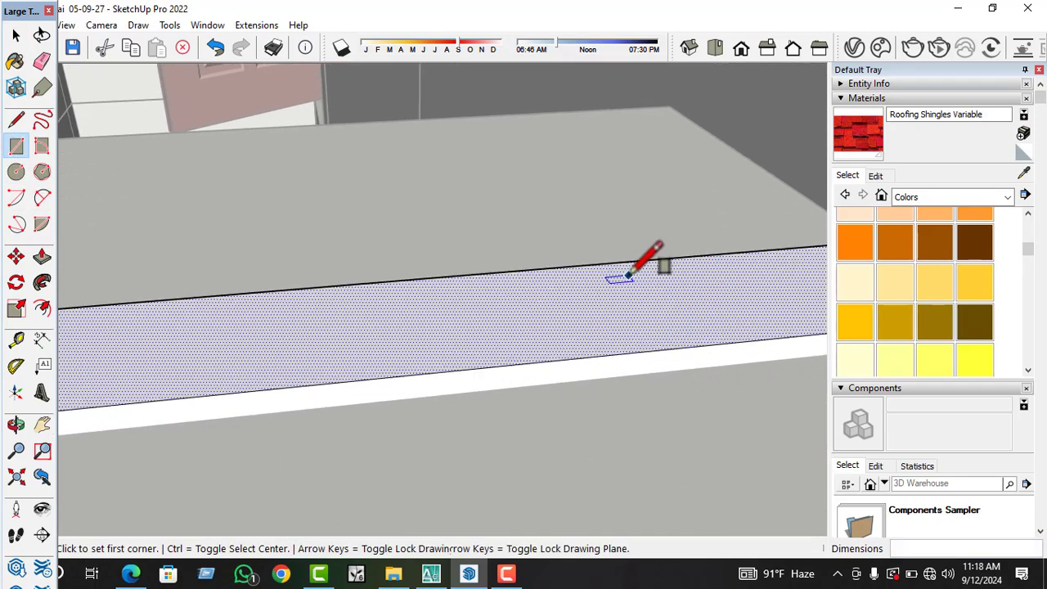
{"action": "left_click", "coordinate": [619, 276]}
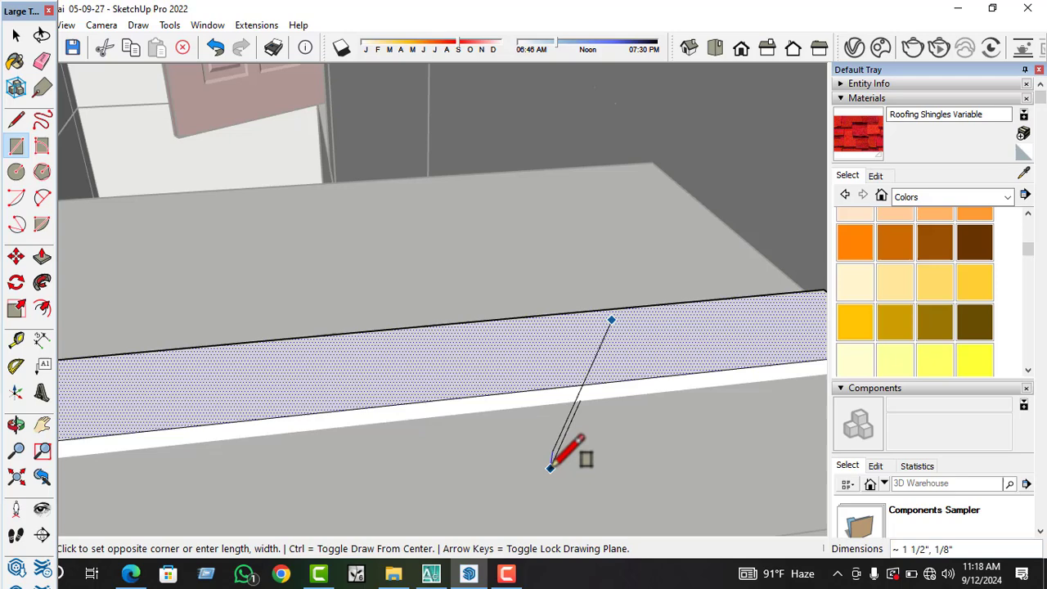
{"action": "left_click", "coordinate": [734, 358]}
{"action": "key", "text": "space"}
{"action": "double_click", "coordinate": [660, 338]}
{"action": "key", "text": "ctrl+g"}
{"action": "double_click", "coordinate": [660, 338]}
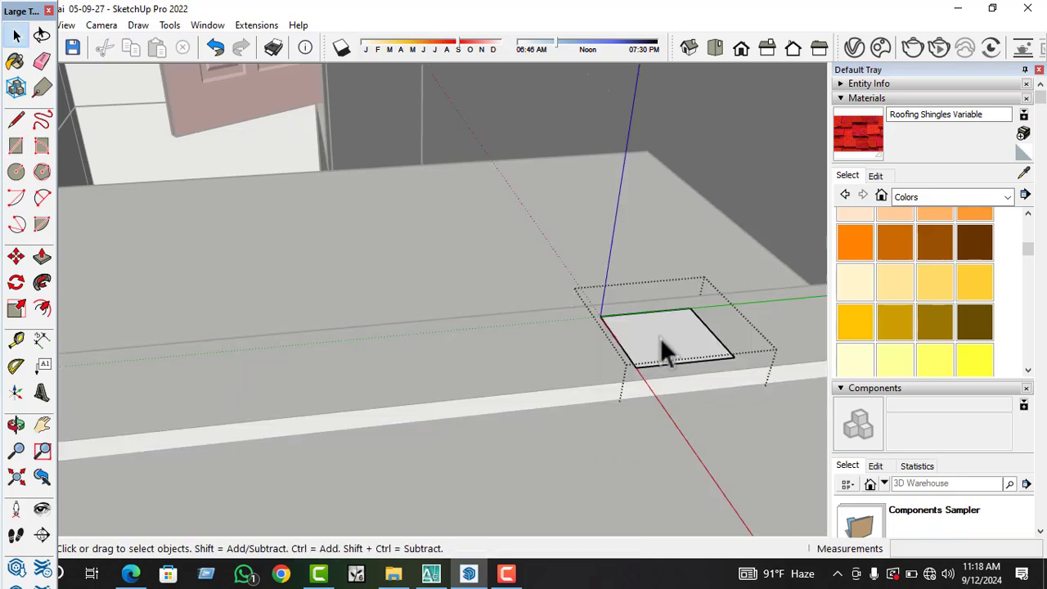
- Push/Pull the rectangle up into a tall vertical grille bar and leave its group
{"action": "key", "text": "p"}
{"action": "left_click", "coordinate": [660, 337]}
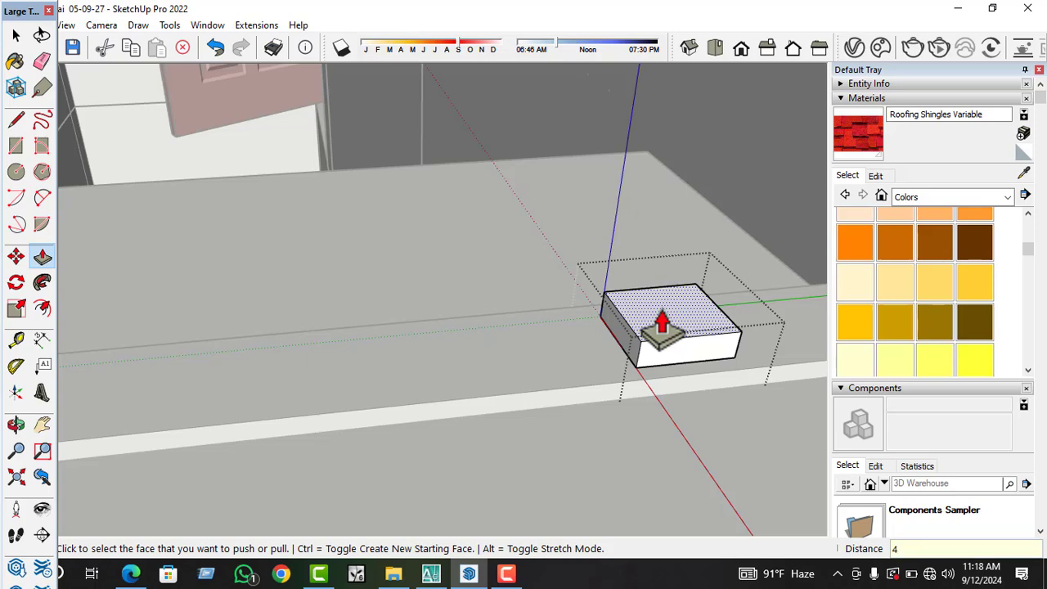
{"action": "key", "text": "Return"}
{"action": "key", "text": "space"}
{"action": "left_click", "coordinate": [619, 349]}
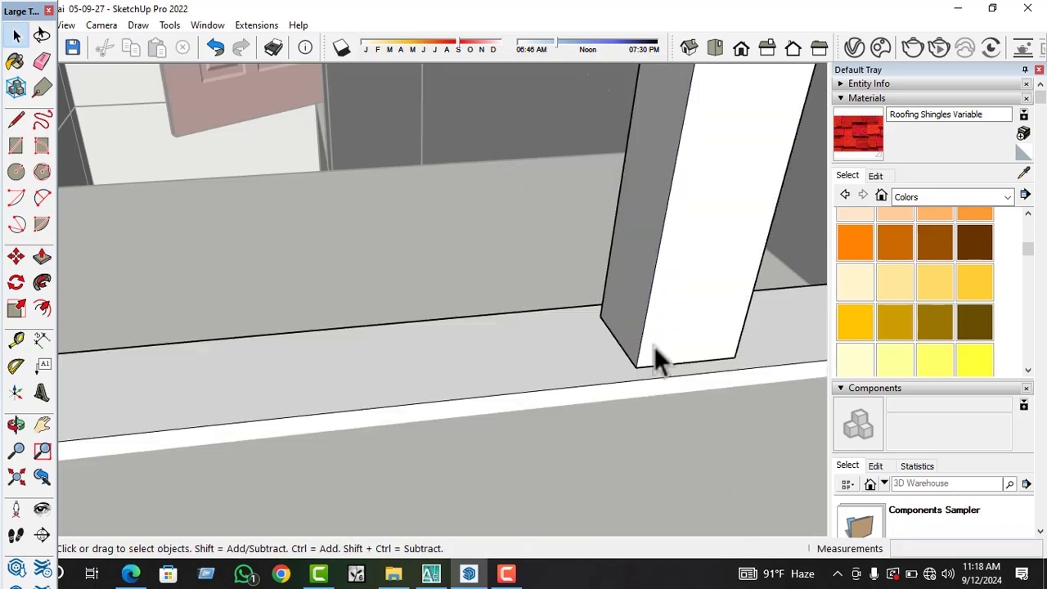
- Copy the vertical bar about 1 11/16" along the bottom rail, away from the house wall
{"action": "left_click", "coordinate": [653, 346]}
{"action": "key", "text": "m"}
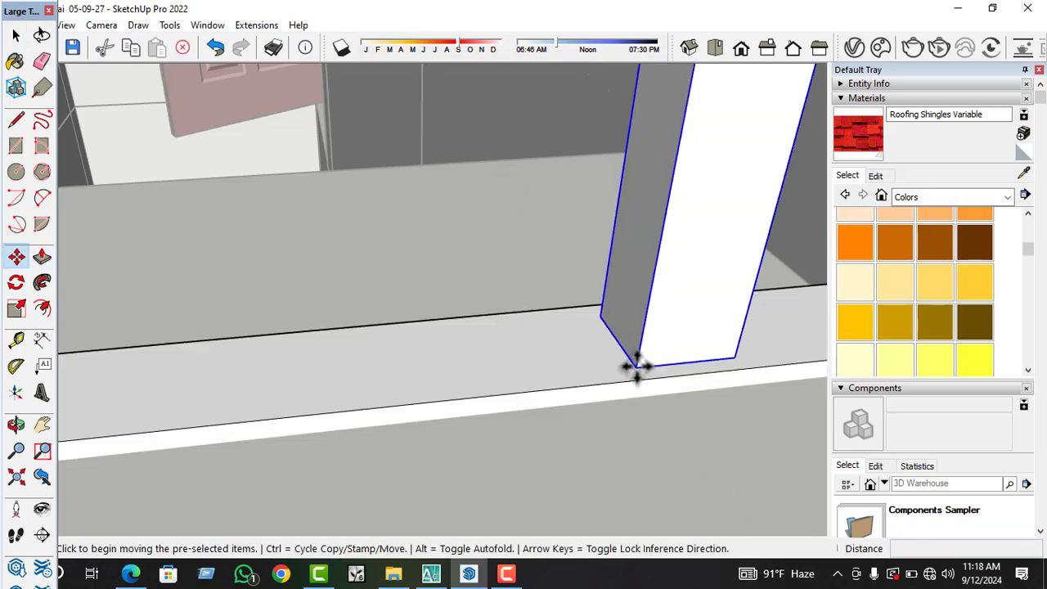
{"action": "key", "text": "ctrl"}
{"action": "left_click", "coordinate": [637, 365]}
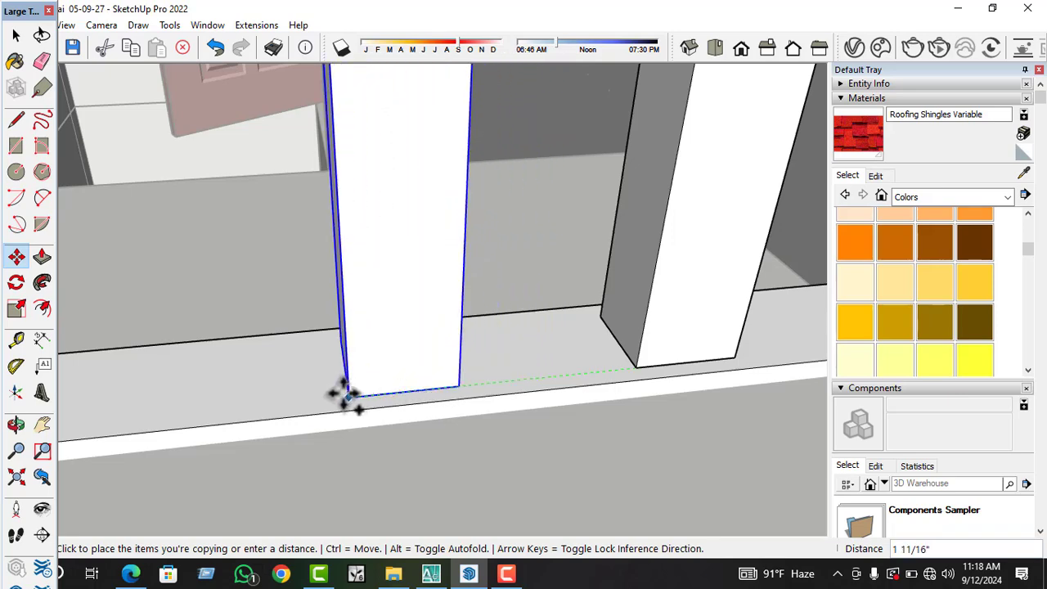
{"action": "left_click", "coordinate": [335, 397]}
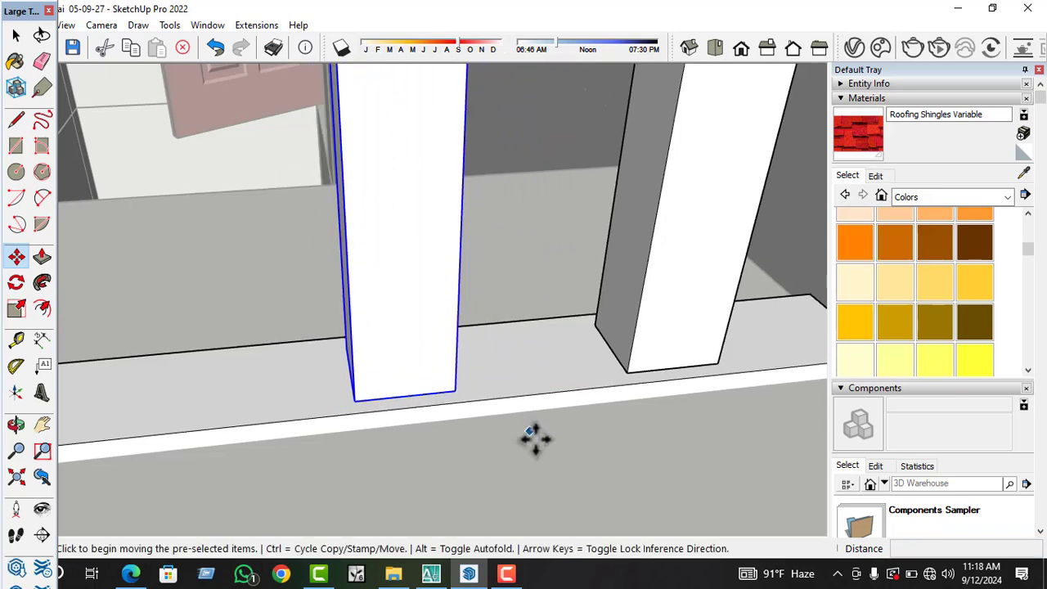
{"action": "key", "text": "space"}
- Move the copied bar farther along the rail to widen the gap between the two vertical bars
{"action": "scroll", "coordinate": [556, 441], "scroll_direction": "down", "scroll_amount": 5}
{"action": "scroll", "coordinate": [551, 411], "scroll_direction": "up", "scroll_amount": 5}
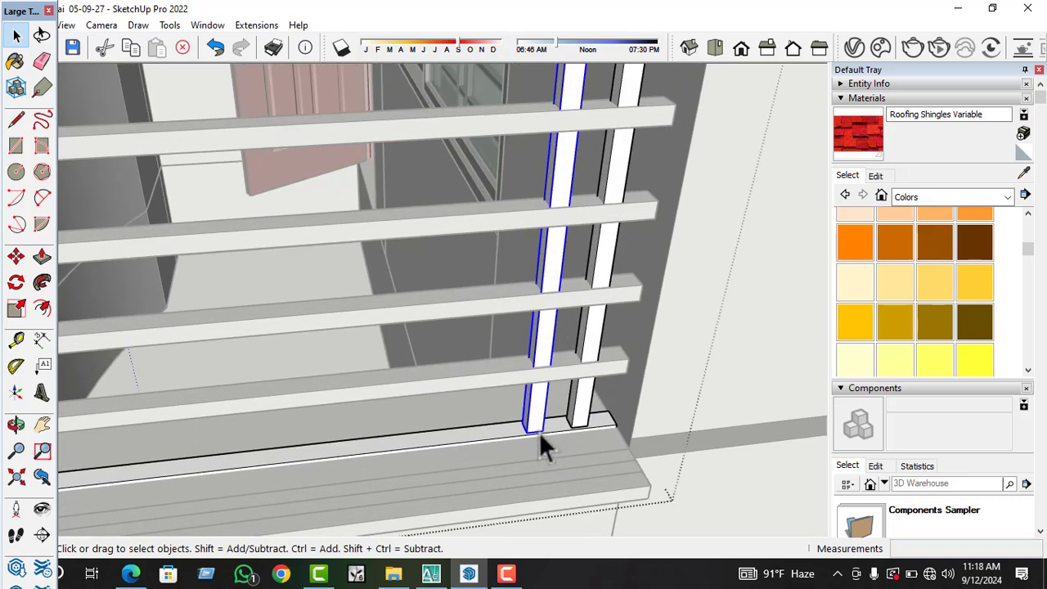
{"action": "key", "text": "m"}
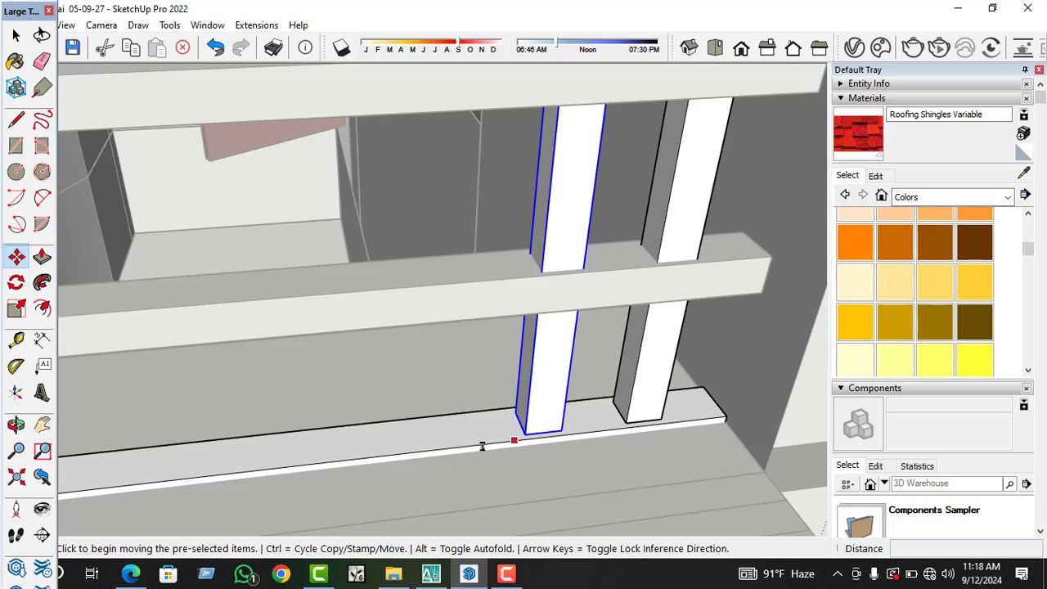
{"action": "left_click", "coordinate": [467, 444]}
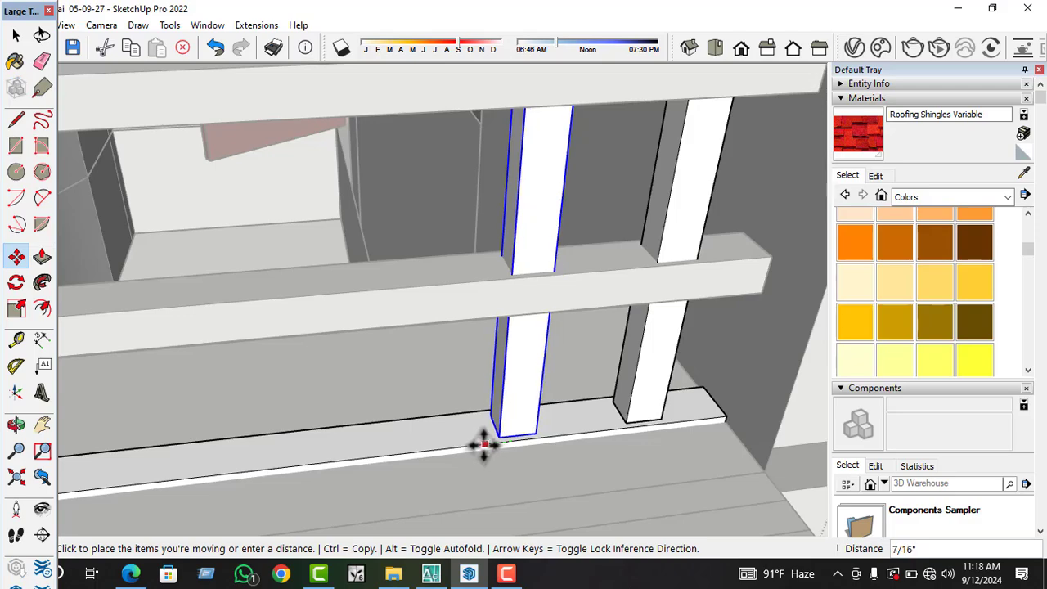
{"action": "left_click", "coordinate": [455, 447]}
{"action": "key", "text": "space"}
- Select both vertical bars and move them together along the bottom rail, away from the house wall
{"action": "scroll", "coordinate": [564, 437], "scroll_direction": "down", "scroll_amount": 8}
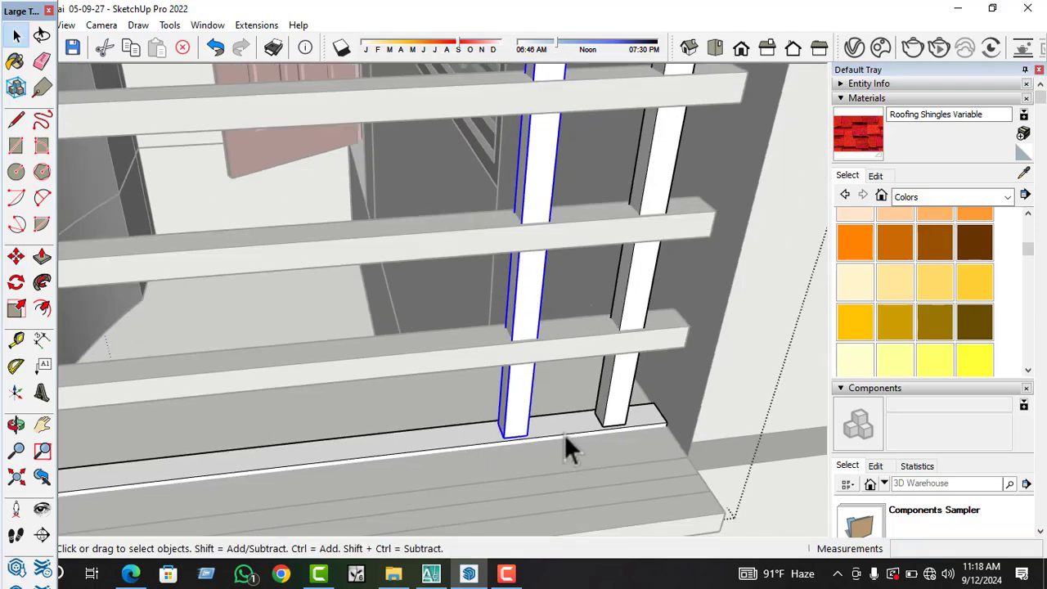
{"action": "scroll", "coordinate": [530, 466], "scroll_direction": "down", "scroll_amount": 4}
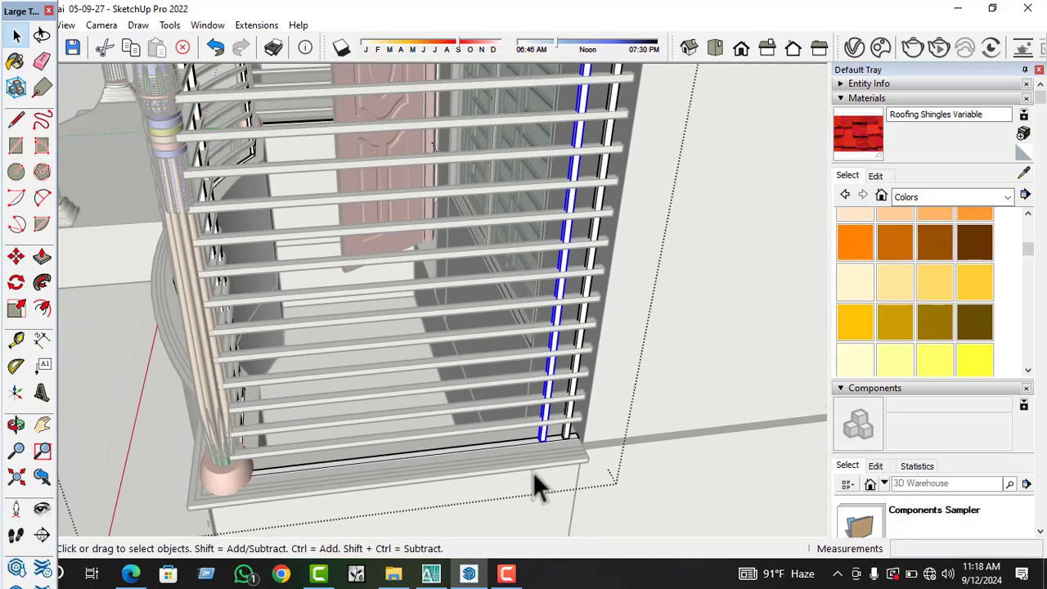
{"action": "middle_click_drag", "start_coordinate": [479, 465], "coordinate": [441, 466]}
{"action": "scroll", "coordinate": [491, 446], "scroll_direction": "up", "scroll_amount": 5}
{"action": "scroll", "coordinate": [483, 466], "scroll_direction": "up", "scroll_amount": 2}
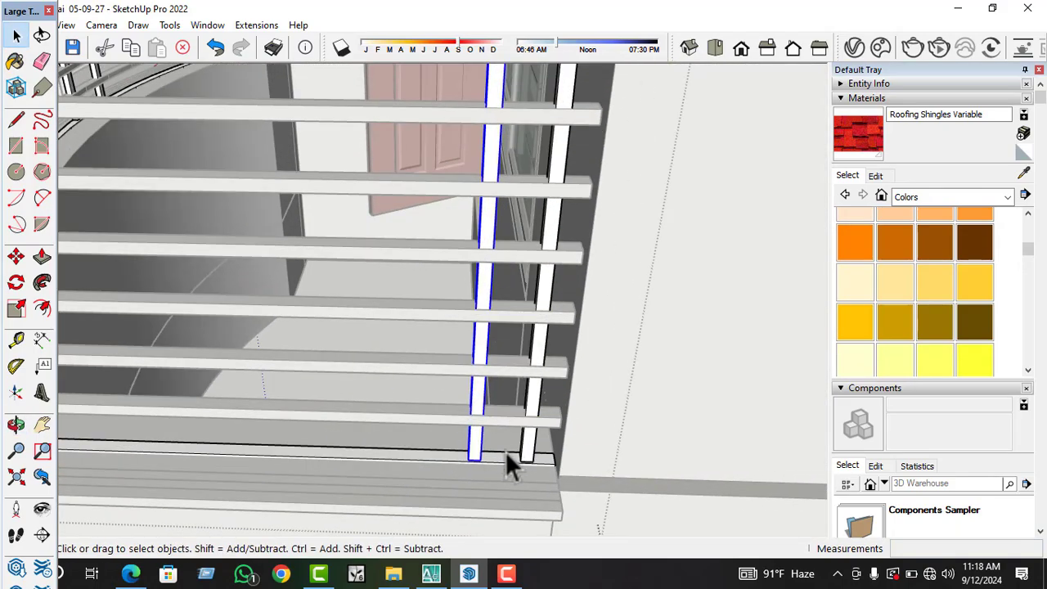
{"action": "left_click", "coordinate": [525, 453], "text": "ctrl"}
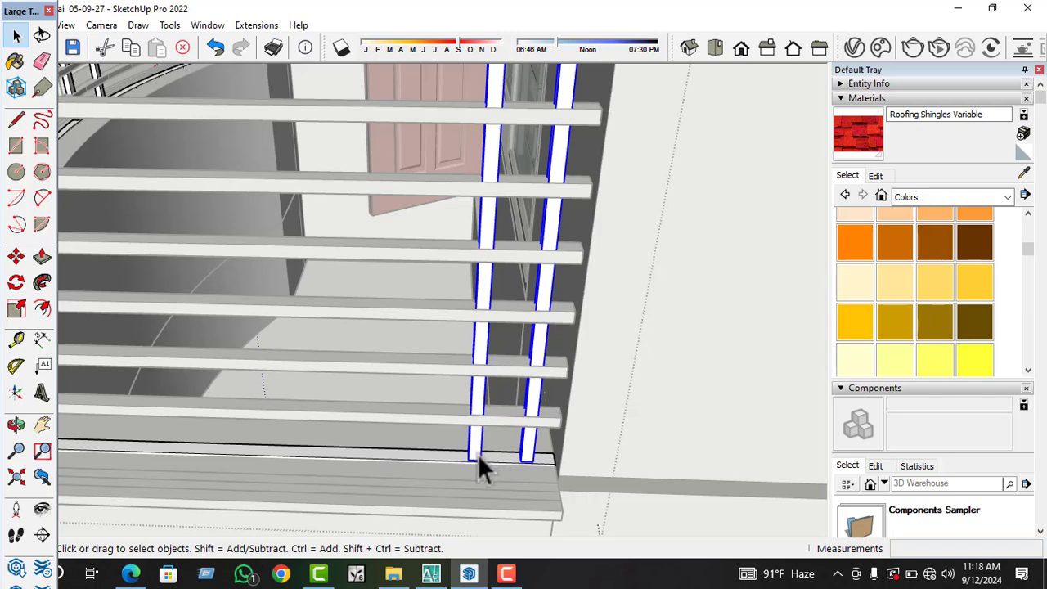
{"action": "scroll", "coordinate": [479, 458], "scroll_direction": "up", "scroll_amount": 2}
{"action": "scroll", "coordinate": [503, 463], "scroll_direction": "up", "scroll_amount": 1}
{"action": "key", "text": "m"}
{"action": "left_click", "coordinate": [514, 463]}
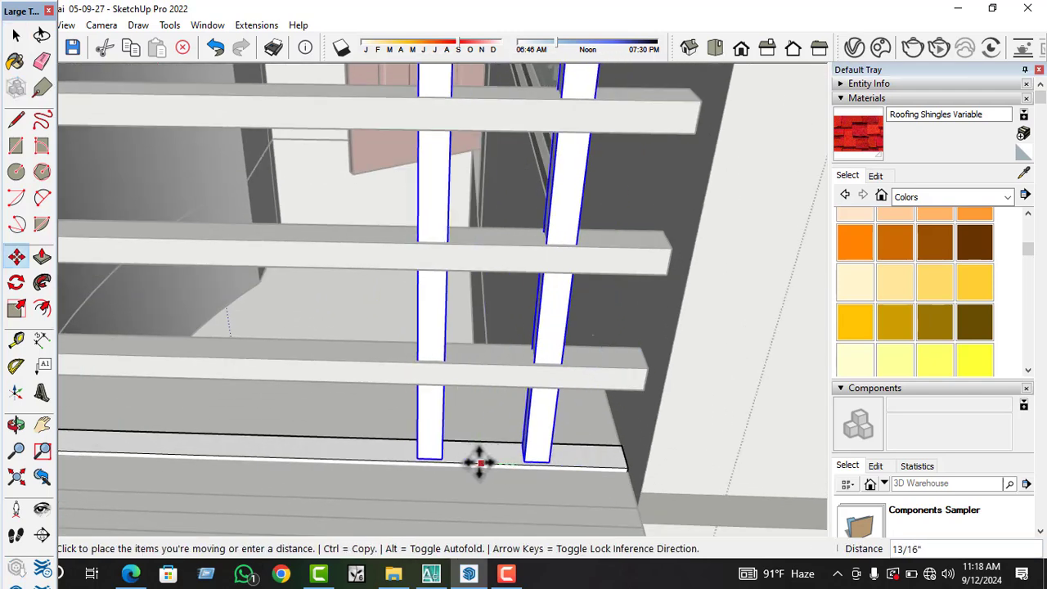
{"action": "left_click", "coordinate": [426, 461]}
- Move only the vertical bar nearest the house wall about 5/8" back toward the wall
{"action": "key", "text": "space"}
{"action": "left_click", "coordinate": [491, 456]}
{"action": "scroll", "coordinate": [493, 458], "scroll_direction": "up", "scroll_amount": 1}
{"action": "key", "text": "m"}
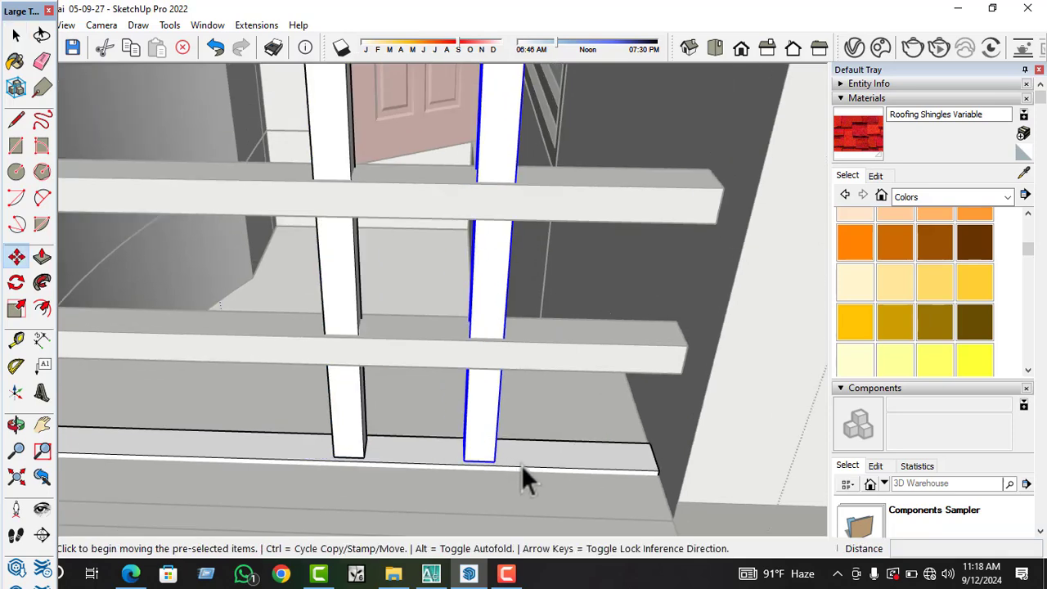
{"action": "left_click", "coordinate": [522, 464]}
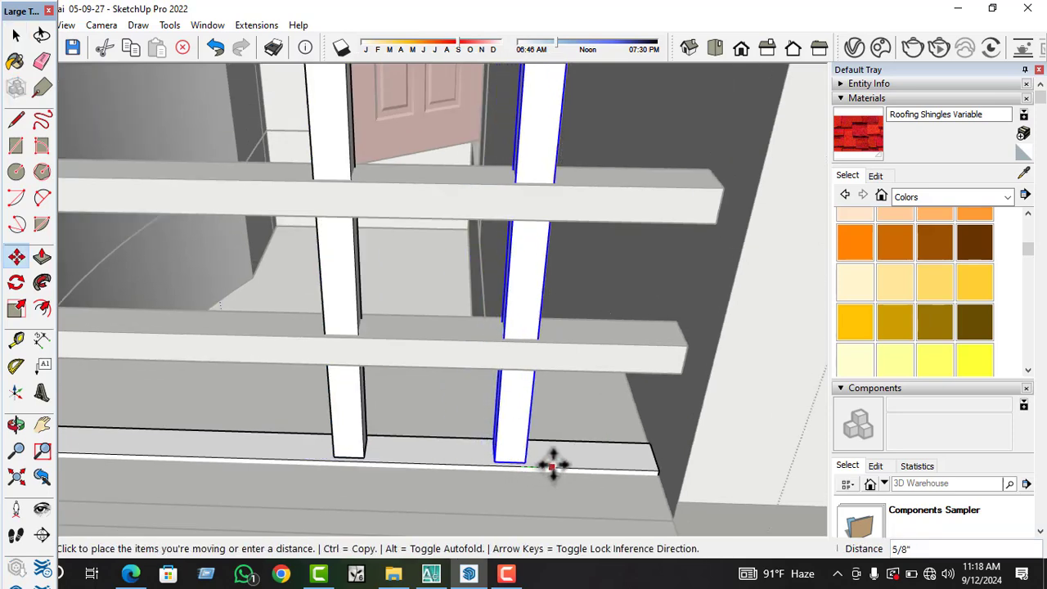
{"action": "left_click", "coordinate": [551, 461]}
{"action": "key", "text": "space"}
- Leave the grille groups and examine the new vertical bars and the bay window from several angles
{"action": "scroll", "coordinate": [531, 402], "scroll_direction": "down", "scroll_amount": 3}
{"action": "scroll", "coordinate": [496, 407], "scroll_direction": "down", "scroll_amount": 5}
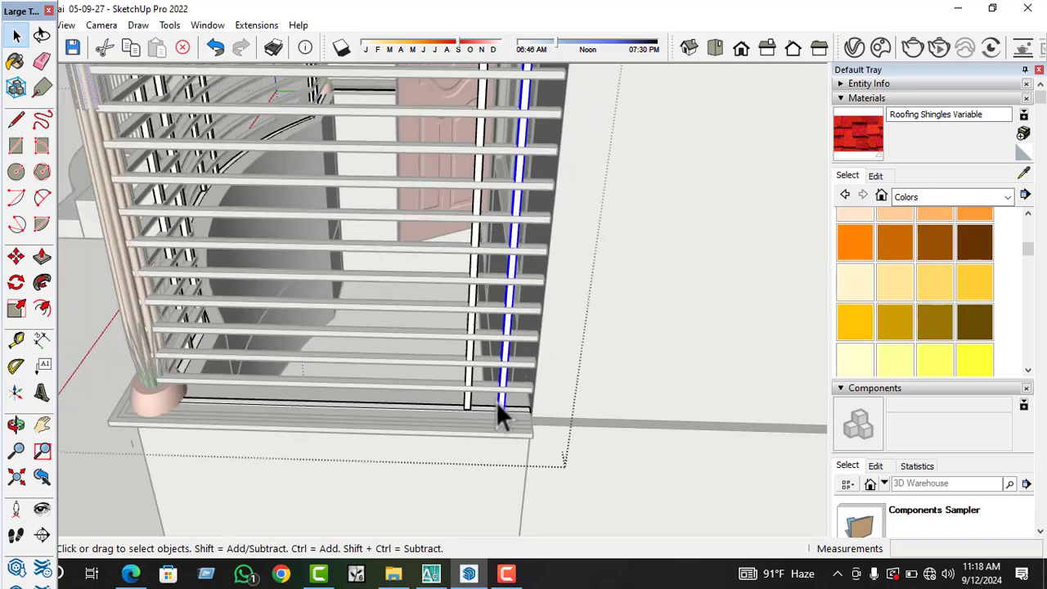
{"action": "middle_click_drag", "start_coordinate": [483, 426], "coordinate": [521, 402]}
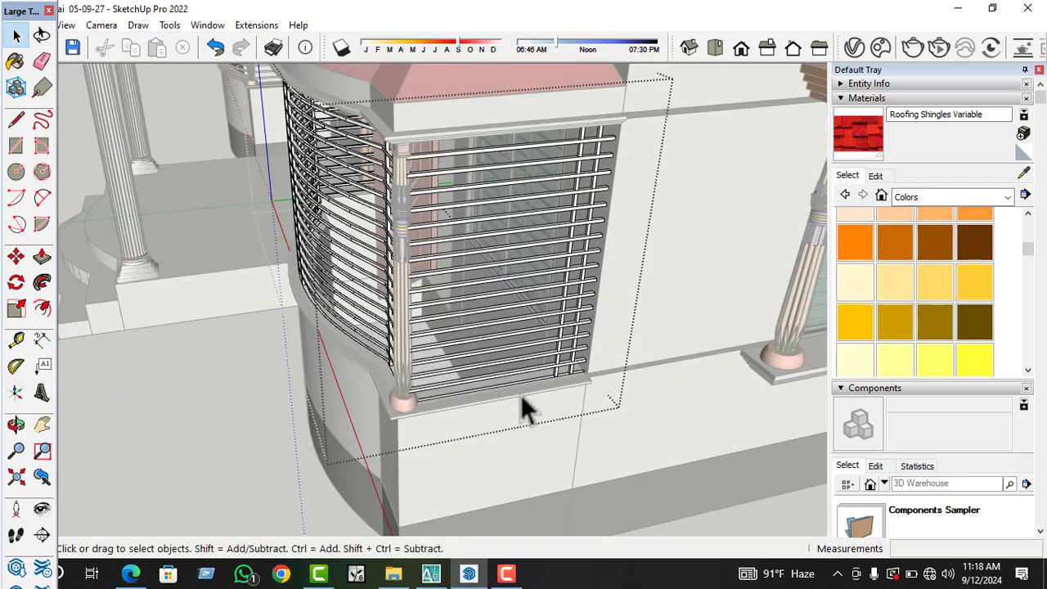
{"action": "scroll", "coordinate": [517, 405], "scroll_direction": "down", "scroll_amount": 3}
{"action": "middle_click_drag", "start_coordinate": [588, 401], "coordinate": [595, 394]}
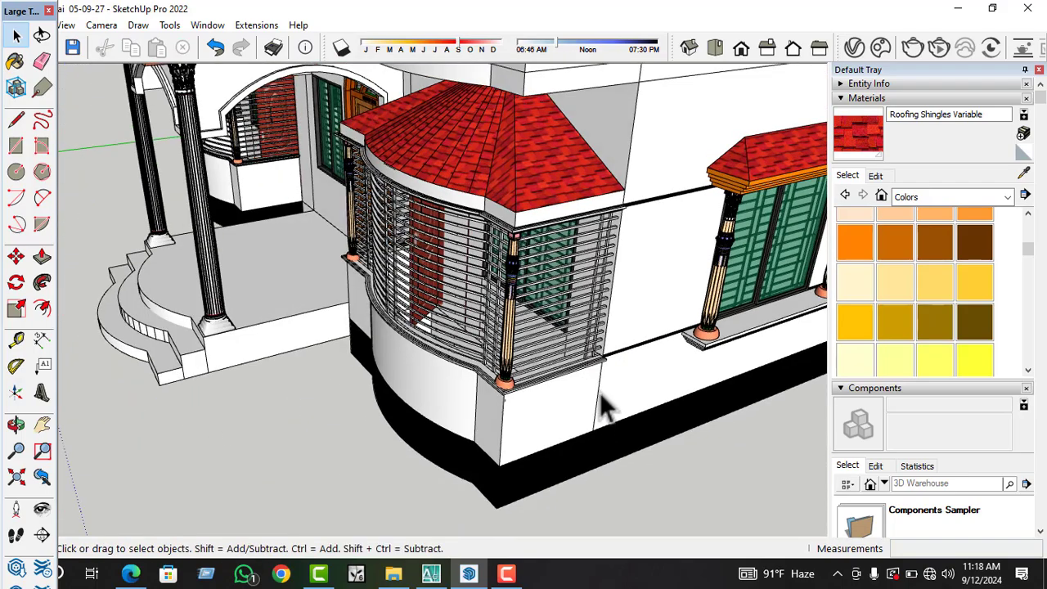
{"action": "scroll", "coordinate": [613, 454], "scroll_direction": "down", "scroll_amount": 2}
{"action": "middle_click_drag", "start_coordinate": [613, 283], "coordinate": [657, 284]}
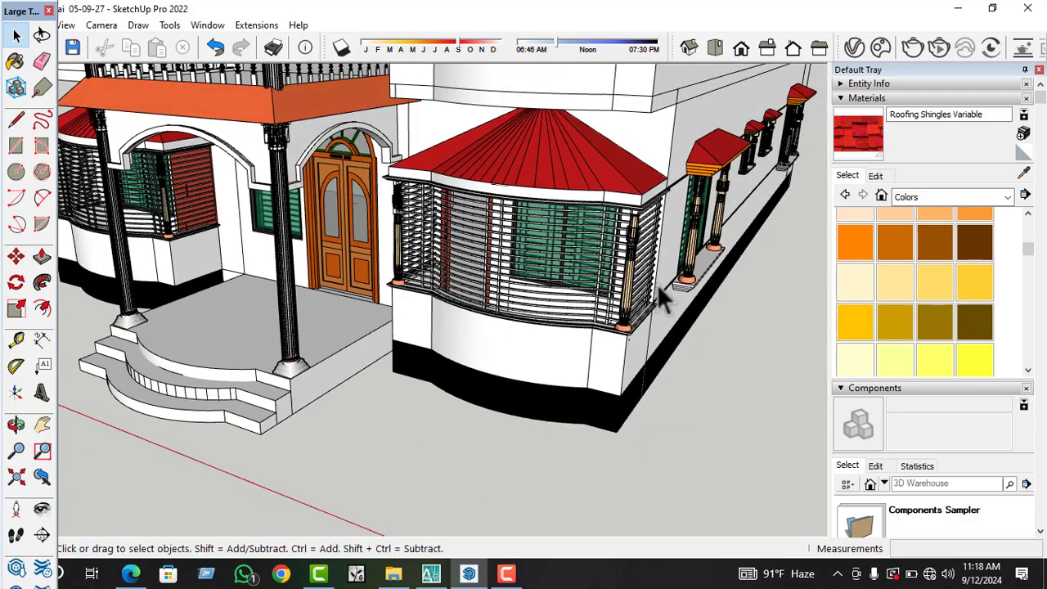
{"action": "middle_click_drag", "start_coordinate": [564, 329], "coordinate": [642, 324]}
{"action": "middle_click_drag", "start_coordinate": [521, 330], "coordinate": [410, 349]}
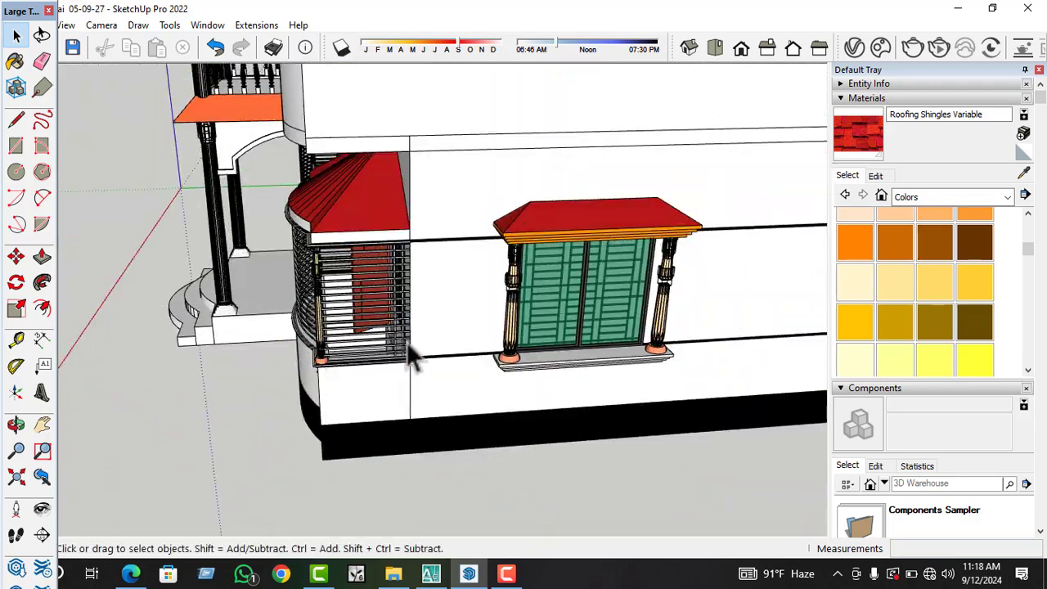
- Reopen the nested frame group of the bay's grille and select the two new vertical bars
{"action": "scroll", "coordinate": [406, 347], "scroll_direction": "up", "scroll_amount": 3}
{"action": "scroll", "coordinate": [406, 347], "scroll_direction": "up", "scroll_amount": 3}
{"action": "left_click", "coordinate": [404, 350]}
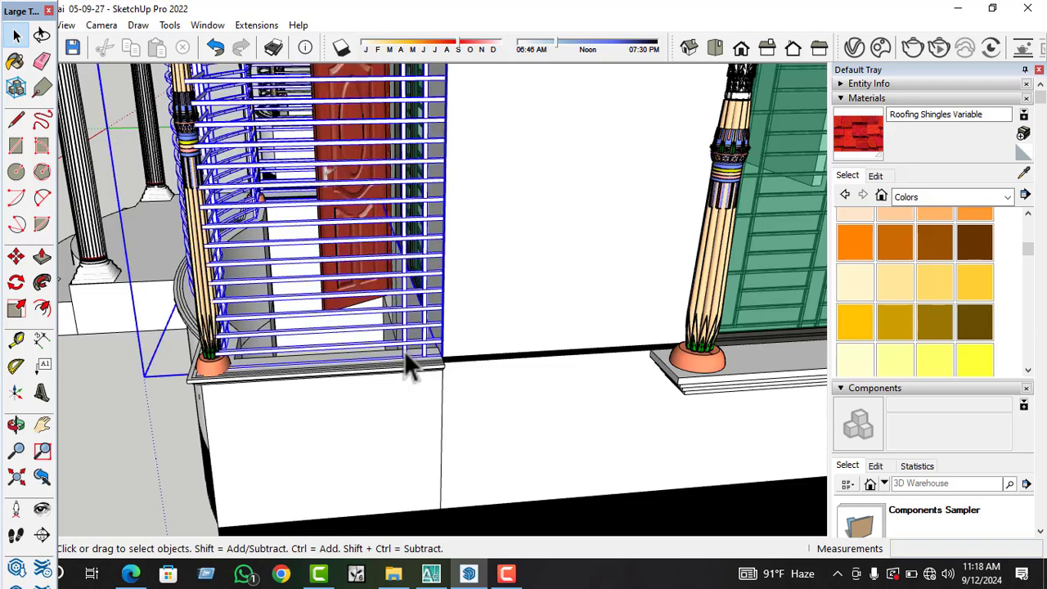
{"action": "scroll", "coordinate": [404, 351], "scroll_direction": "up", "scroll_amount": 2}
{"action": "scroll", "coordinate": [404, 351], "scroll_direction": "up", "scroll_amount": 1}
{"action": "double_click", "coordinate": [404, 351]}
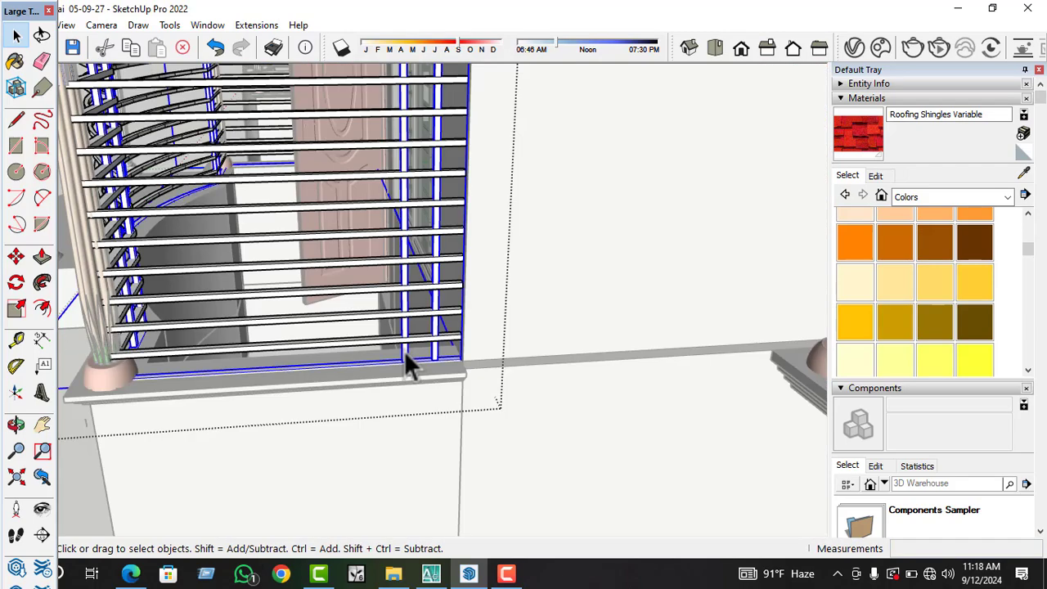
{"action": "scroll", "coordinate": [404, 352], "scroll_direction": "up", "scroll_amount": 2}
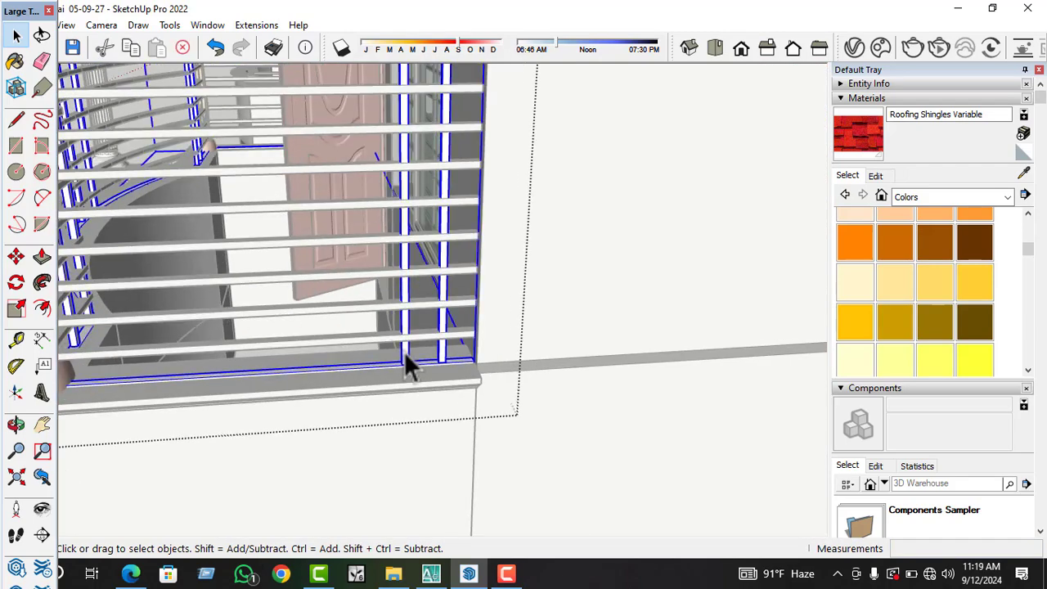
{"action": "double_click", "coordinate": [404, 368]}
{"action": "left_click", "coordinate": [404, 360]}
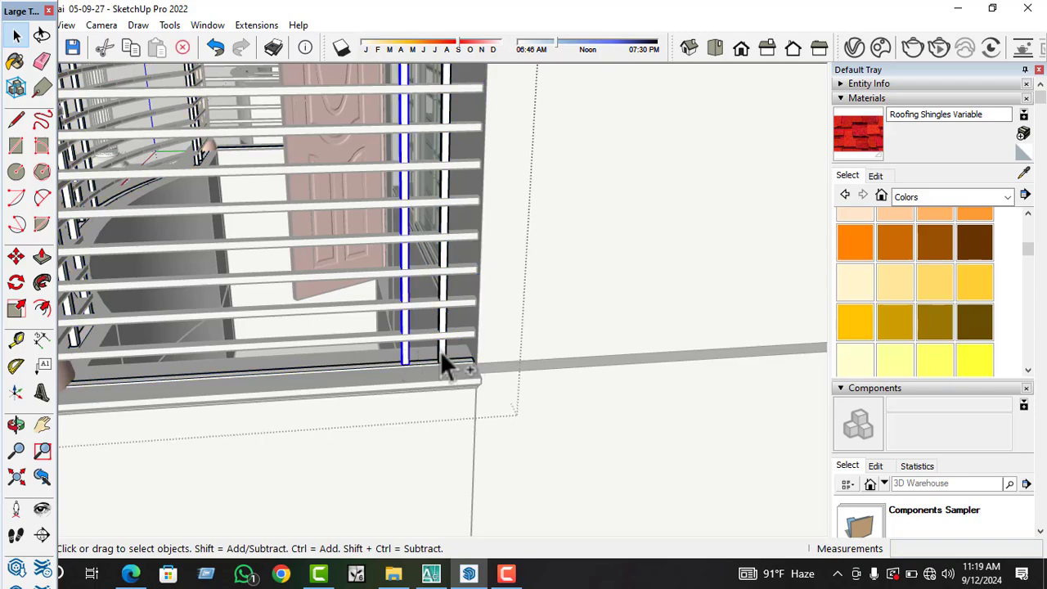
{"action": "left_click", "coordinate": [441, 353], "text": "ctrl"}
- Copy both selected vertical bars about 23' 2" across to the bottom rail on the porch-facing side of the other bay window
{"action": "scroll", "coordinate": [433, 374], "scroll_direction": "up", "scroll_amount": 3}
{"action": "key", "text": "m"}
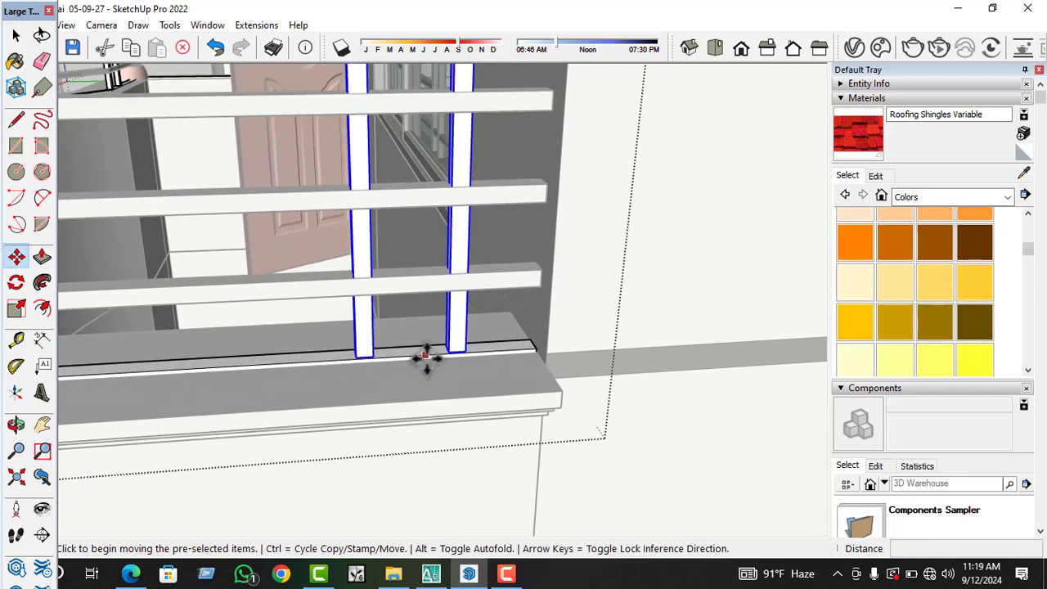
{"action": "left_click", "coordinate": [425, 357]}
{"action": "key", "text": "ctrl"}
{"action": "scroll", "coordinate": [572, 381], "scroll_direction": "down", "scroll_amount": 7}
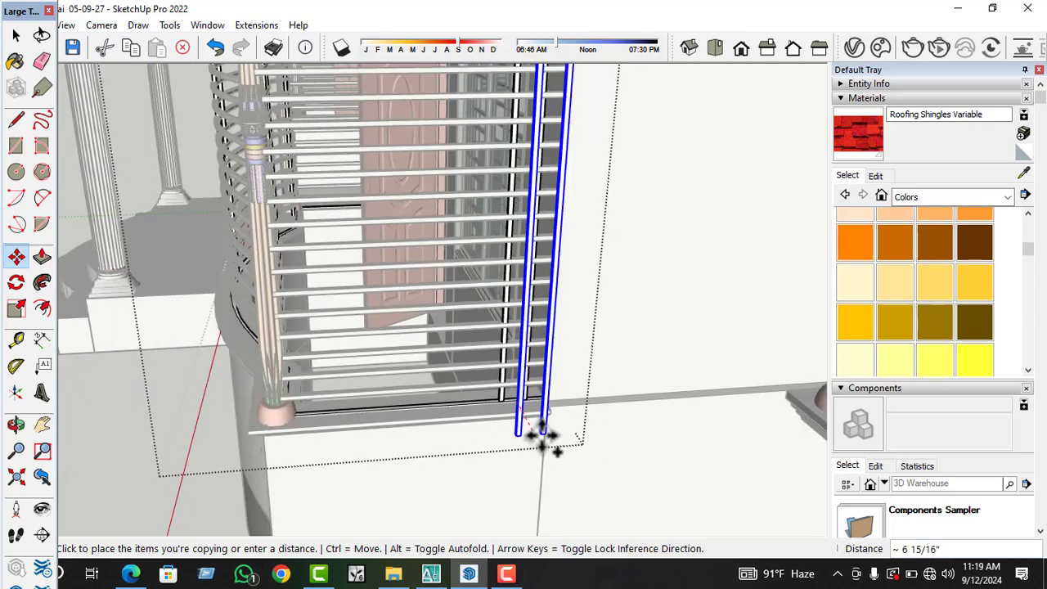
{"action": "scroll", "coordinate": [544, 436], "scroll_direction": "down", "scroll_amount": 8}
{"action": "middle_click_drag", "start_coordinate": [545, 435], "coordinate": [317, 282]}
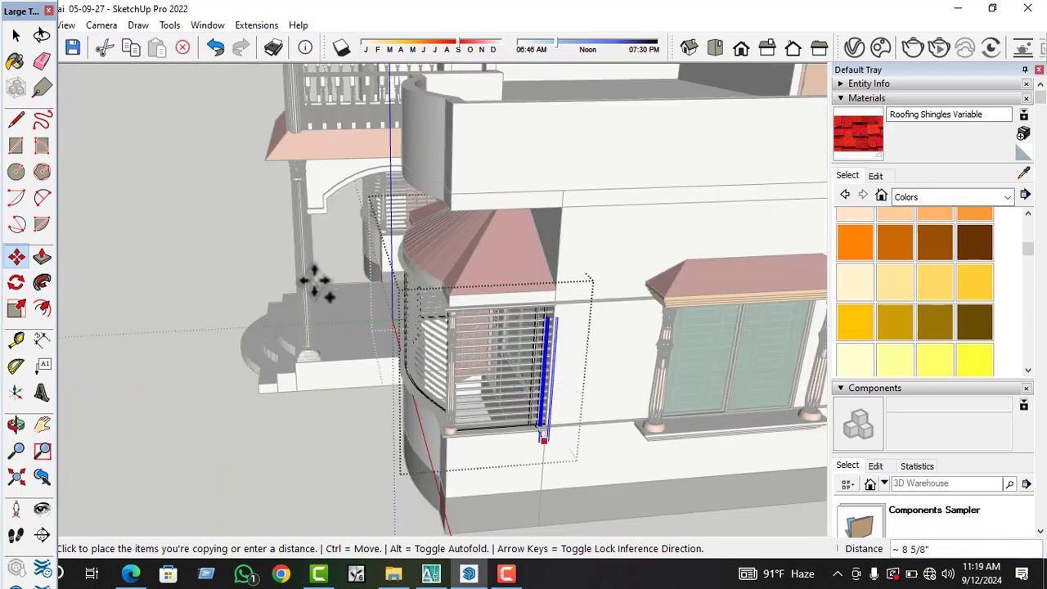
{"action": "scroll", "coordinate": [350, 303], "scroll_direction": "up", "scroll_amount": 5}
{"action": "middle_click_drag", "start_coordinate": [414, 323], "coordinate": [417, 225]}
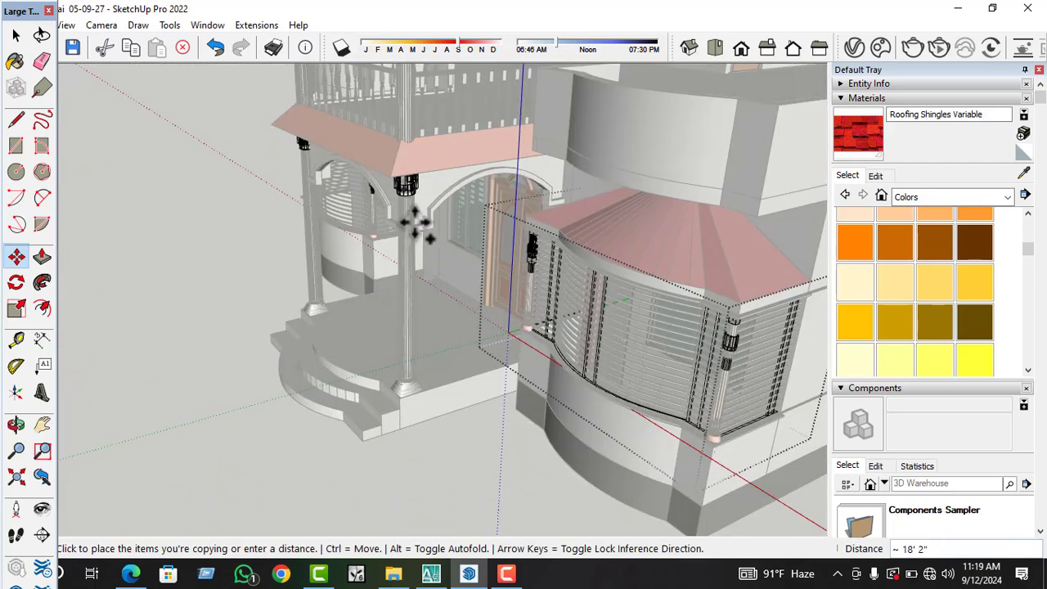
{"action": "scroll", "coordinate": [415, 225], "scroll_direction": "up", "scroll_amount": 10}
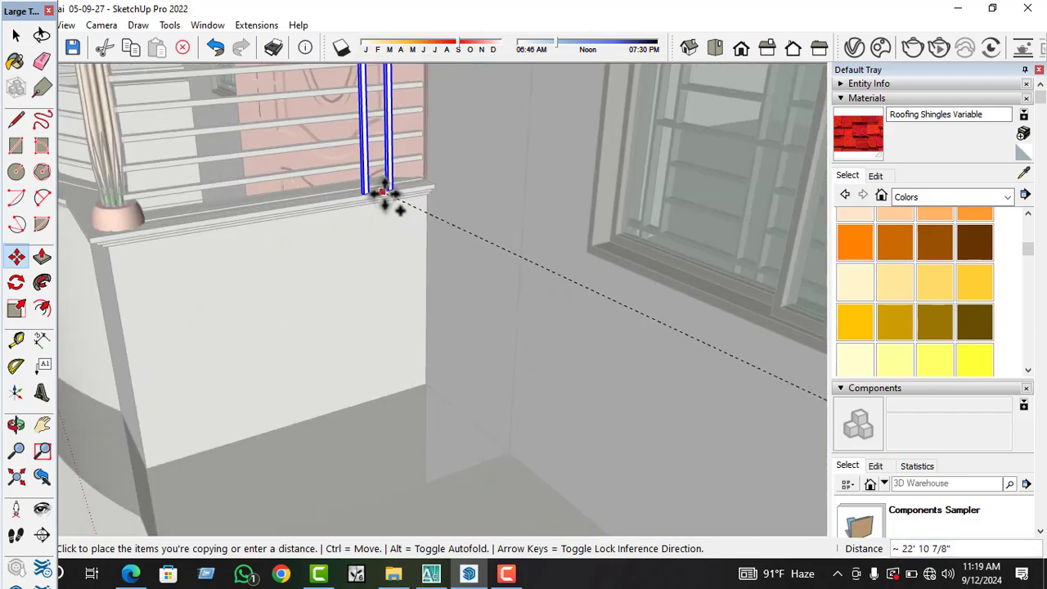
{"action": "scroll", "coordinate": [409, 178], "scroll_direction": "up", "scroll_amount": 10}
{"action": "middle_click_drag", "start_coordinate": [409, 188], "coordinate": [409, 201]}
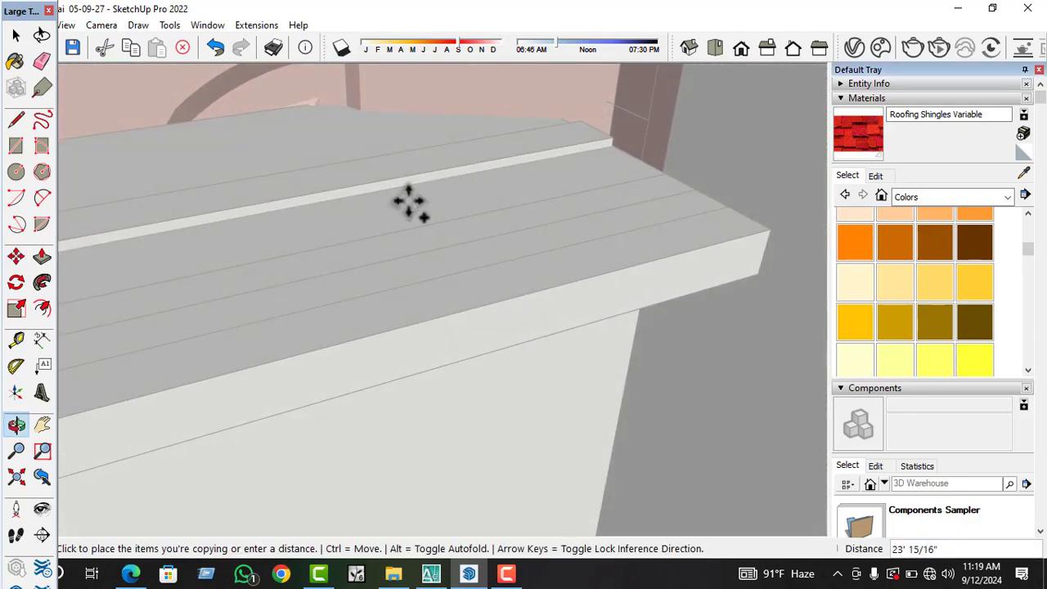
{"action": "scroll", "coordinate": [475, 156], "scroll_direction": "up", "scroll_amount": 3}
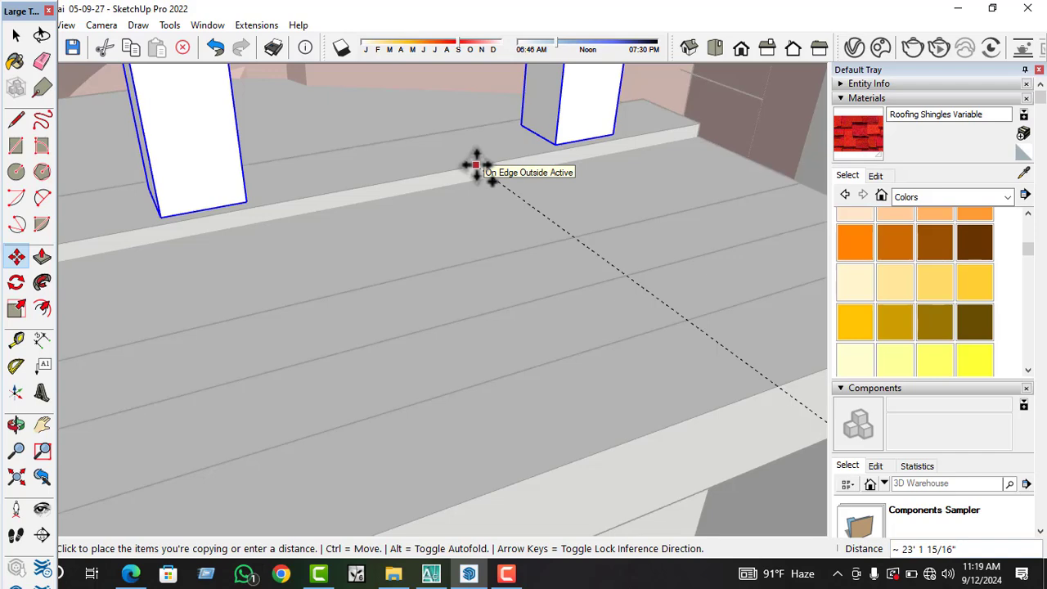
{"action": "left_click", "coordinate": [458, 169]}
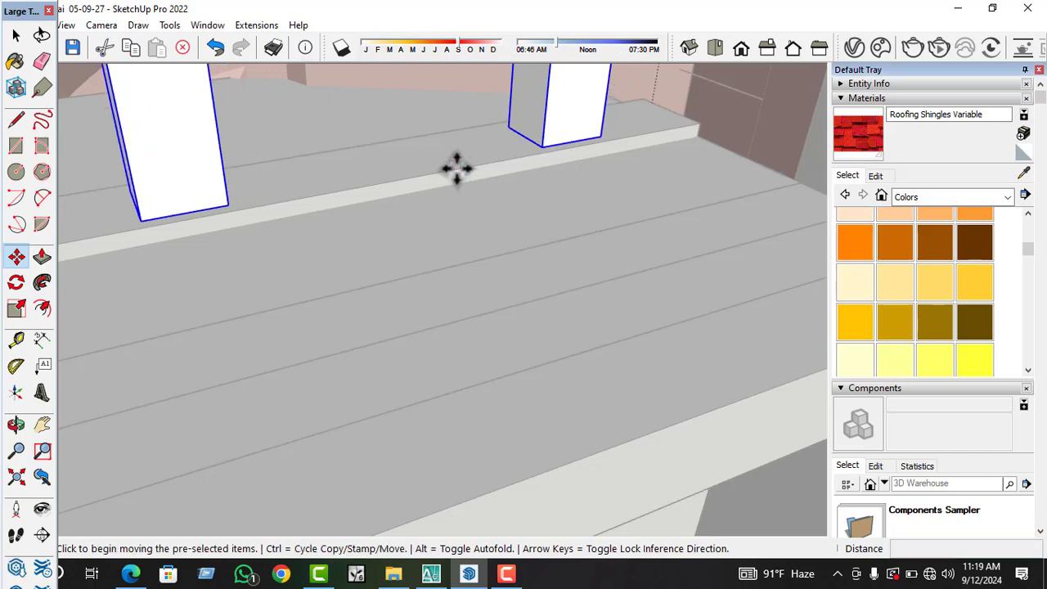
- Copy the placed pair of bars about 9' 9" to the outer side of the same bay window
{"action": "left_click", "coordinate": [456, 168]}
{"action": "scroll", "coordinate": [591, 229], "scroll_direction": "down", "scroll_amount": 10}
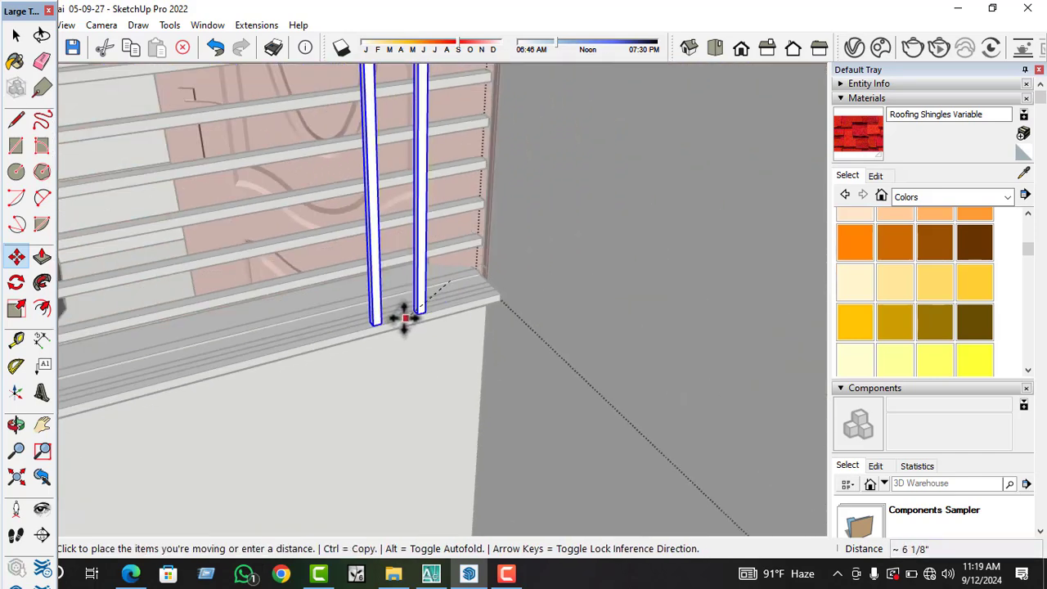
{"action": "key", "text": "ctrl"}
{"action": "scroll", "coordinate": [400, 323], "scroll_direction": "down", "scroll_amount": 4}
{"action": "scroll", "coordinate": [362, 355], "scroll_direction": "down", "scroll_amount": 4}
{"action": "middle_click_drag", "start_coordinate": [363, 355], "coordinate": [622, 347]}
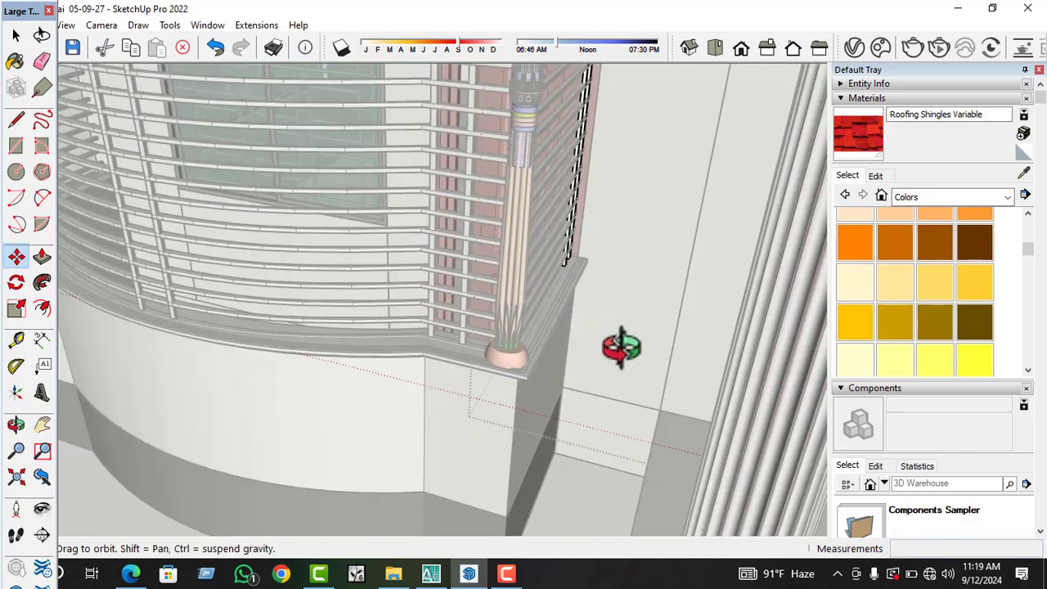
{"action": "scroll", "coordinate": [575, 374], "scroll_direction": "down", "scroll_amount": 10}
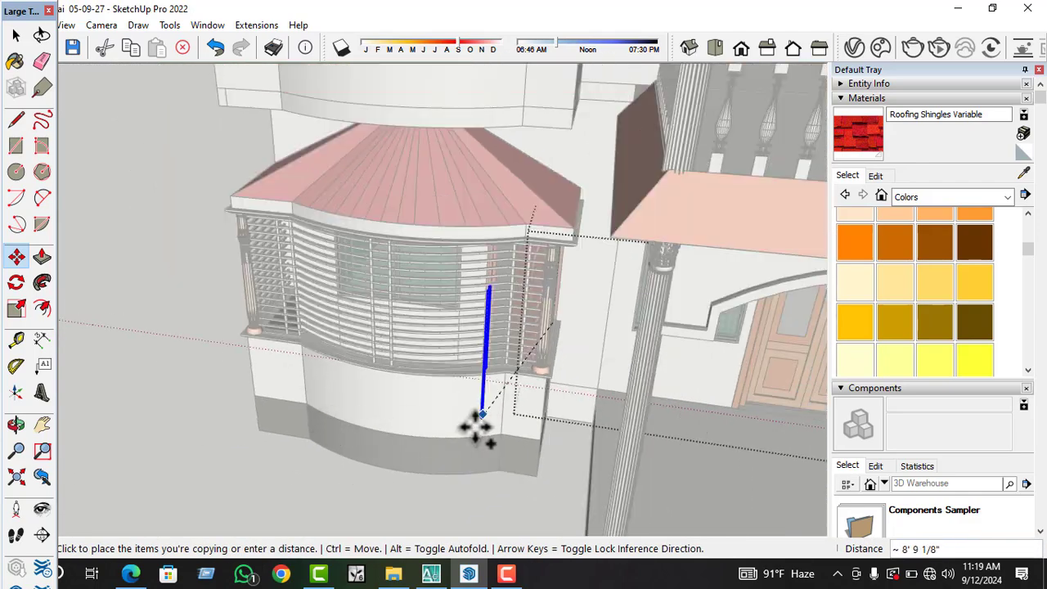
{"action": "middle_click_drag", "start_coordinate": [479, 425], "coordinate": [575, 313]}
{"action": "scroll", "coordinate": [631, 224], "scroll_direction": "up", "scroll_amount": 8}
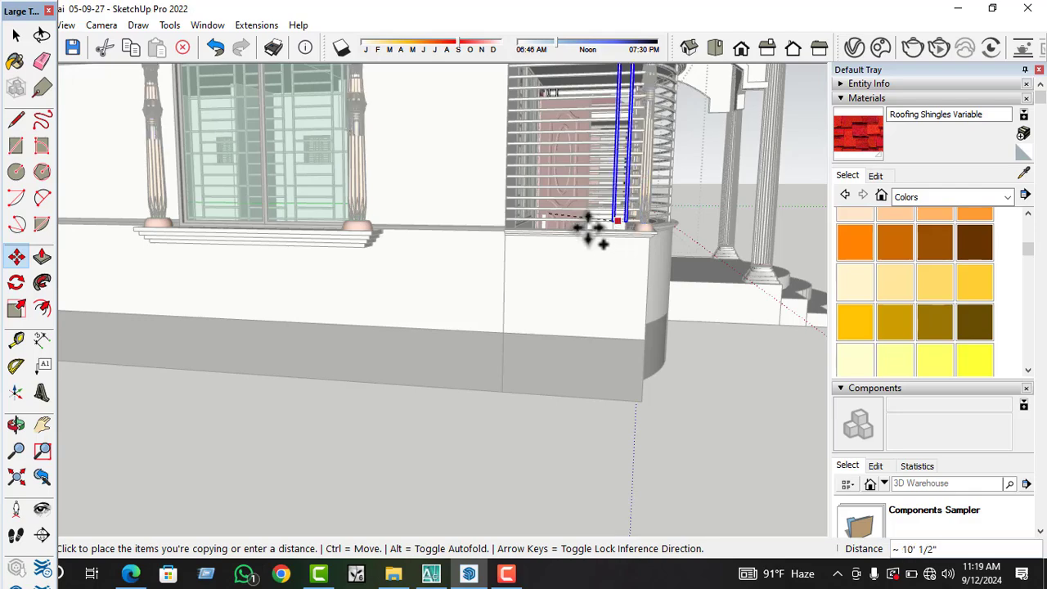
{"action": "scroll", "coordinate": [590, 232], "scroll_direction": "up", "scroll_amount": 8}
{"action": "middle_click_drag", "start_coordinate": [458, 369], "coordinate": [426, 385]}
{"action": "scroll", "coordinate": [407, 411], "scroll_direction": "up", "scroll_amount": 10}
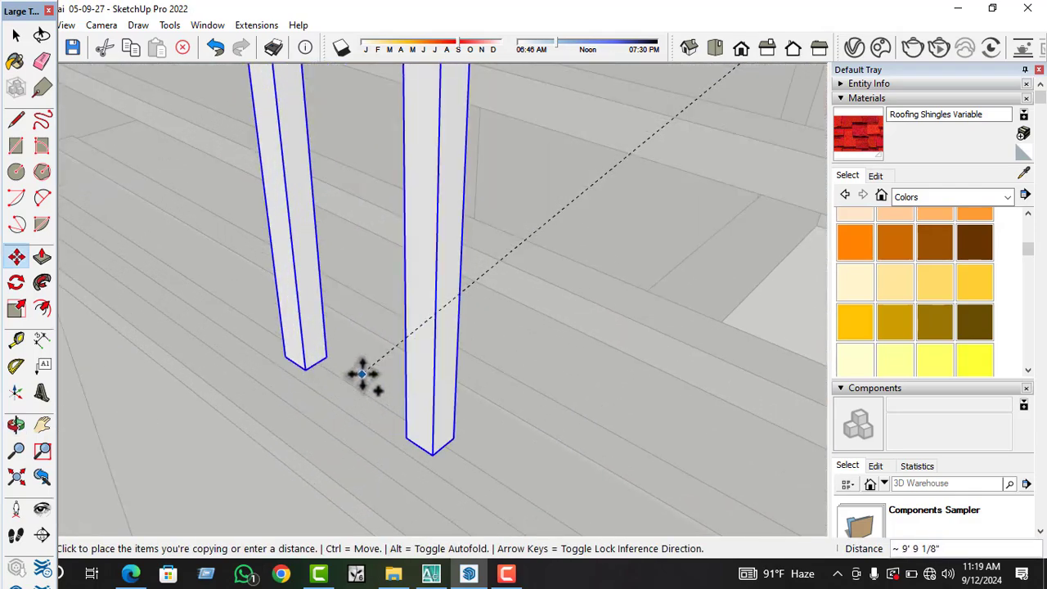
{"action": "scroll", "coordinate": [352, 378], "scroll_direction": "down", "scroll_amount": 4}
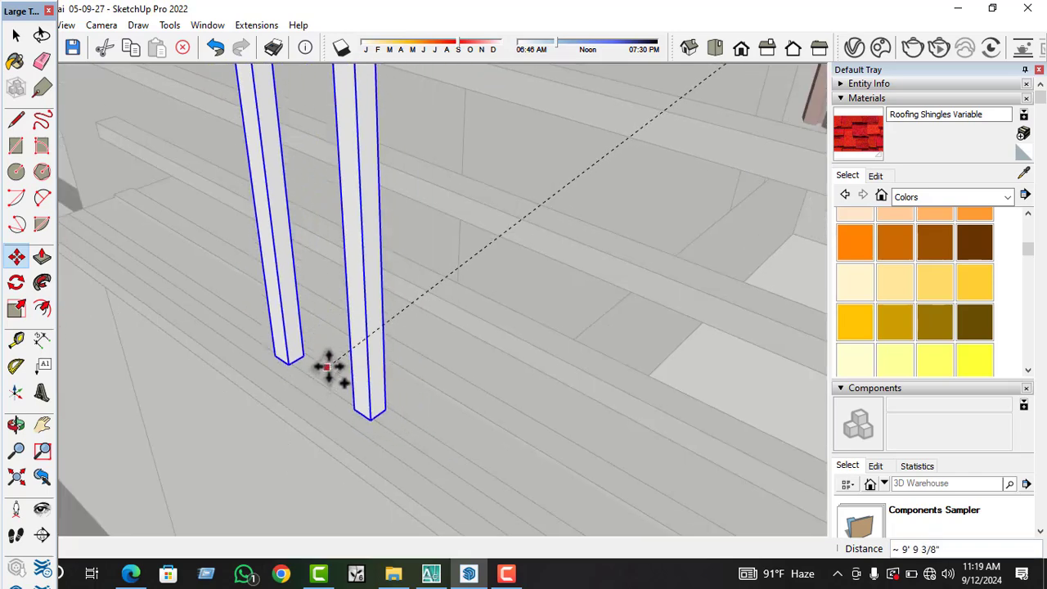
{"action": "middle_click_drag", "start_coordinate": [328, 366], "coordinate": [564, 377]}
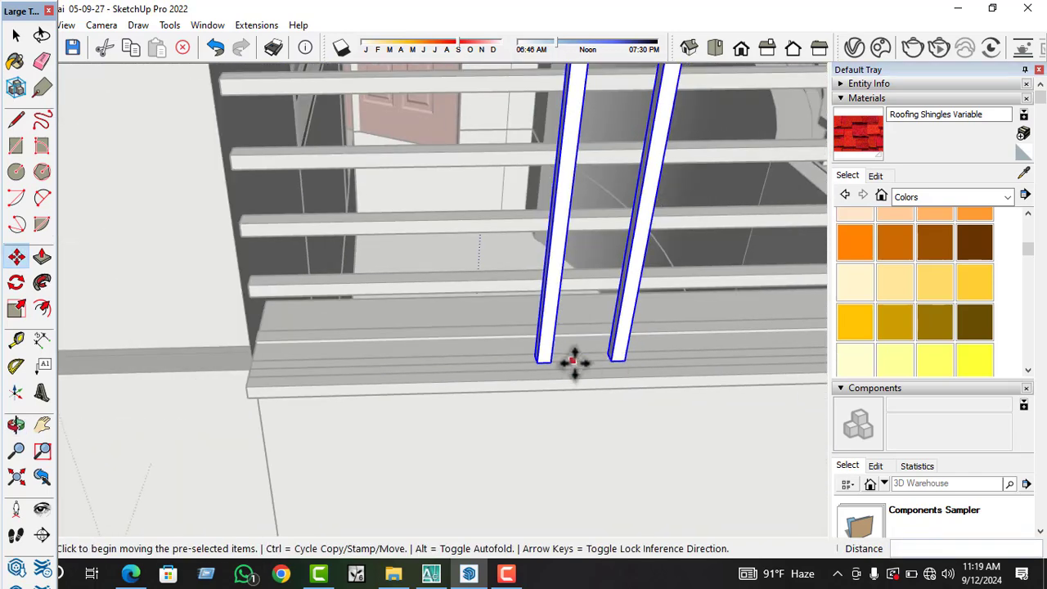
- Move the newly copied pair about 8 3/8" toward the house wall and about 5/16" inward along the bottom rail's depth
{"action": "left_click", "coordinate": [575, 360]}
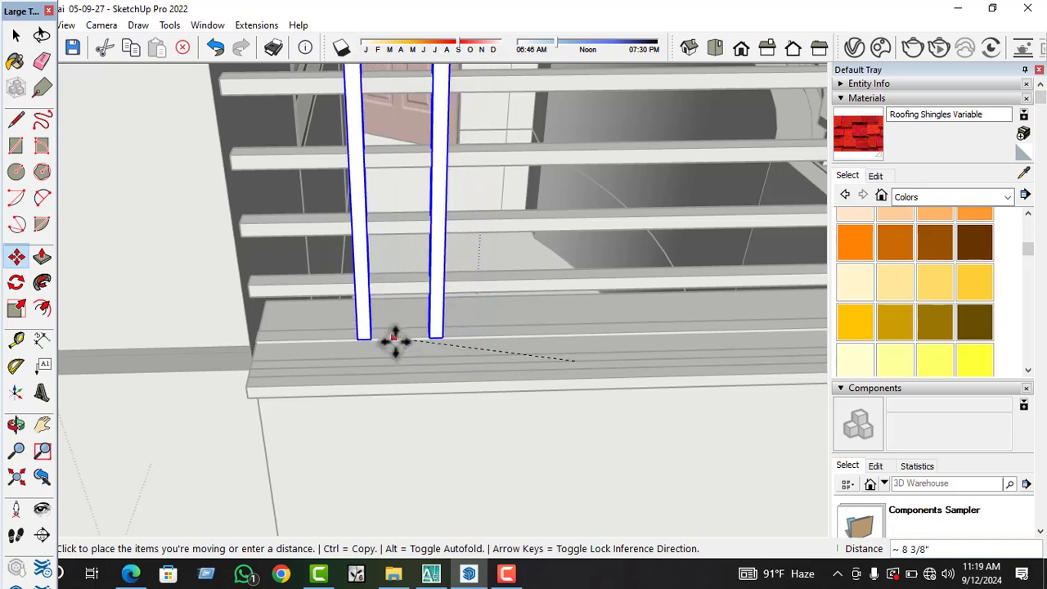
{"action": "left_click", "coordinate": [384, 335]}
{"action": "scroll", "coordinate": [380, 336], "scroll_direction": "up", "scroll_amount": 5}
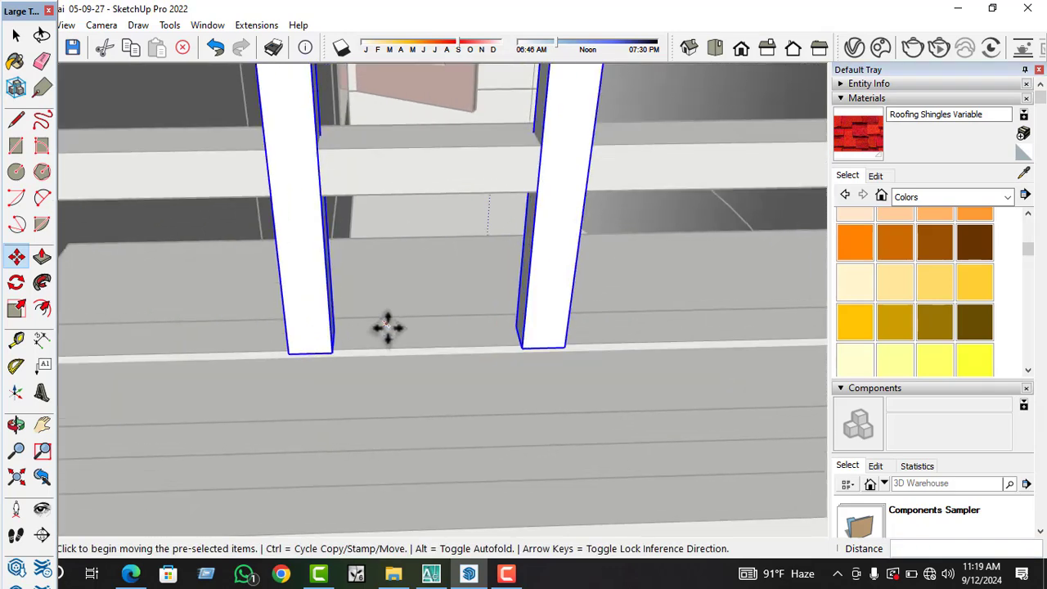
{"action": "left_click", "coordinate": [390, 357]}
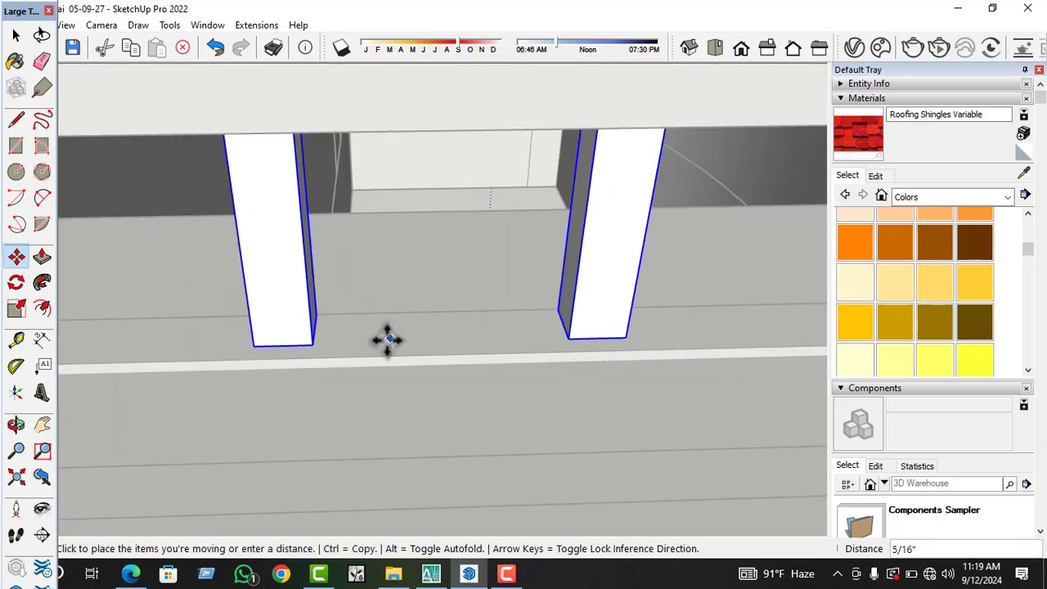
{"action": "left_click", "coordinate": [386, 339]}
{"action": "scroll", "coordinate": [391, 344], "scroll_direction": "up", "scroll_amount": 3}
{"action": "middle_click_drag", "start_coordinate": [395, 346], "coordinate": [374, 398]}
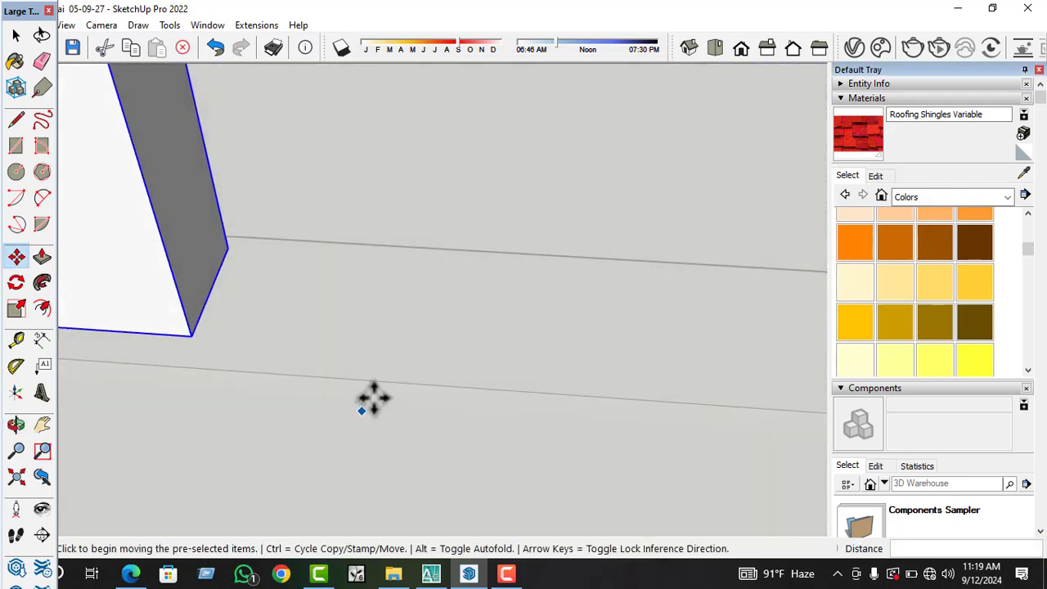
{"action": "left_click", "coordinate": [389, 382]}
{"action": "left_click", "coordinate": [388, 385]}
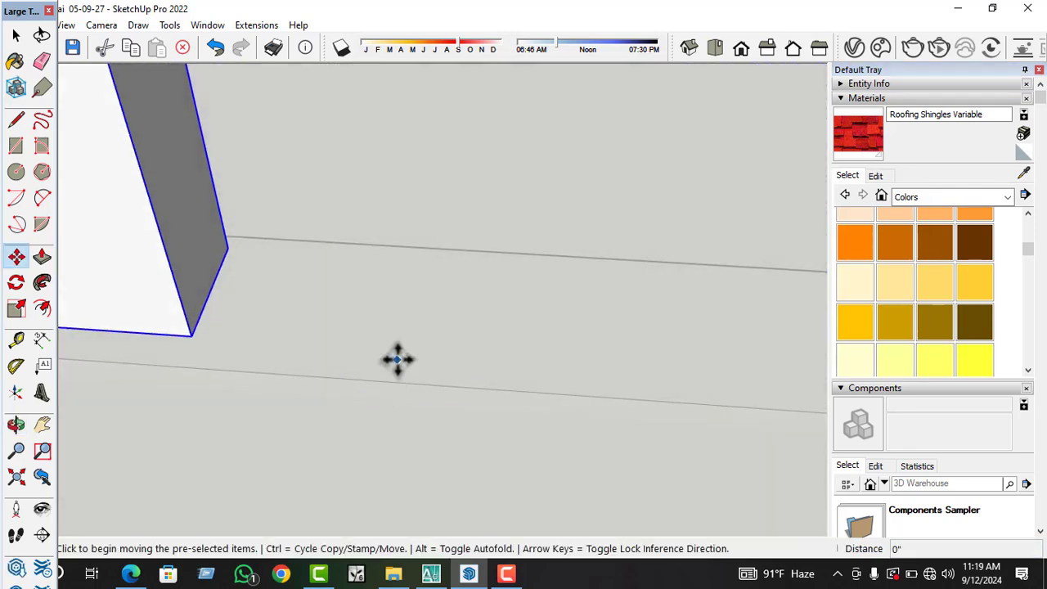
{"action": "left_click", "coordinate": [397, 359]}
{"action": "left_click", "coordinate": [392, 371]}
{"action": "scroll", "coordinate": [489, 342], "scroll_direction": "down", "scroll_amount": 7}
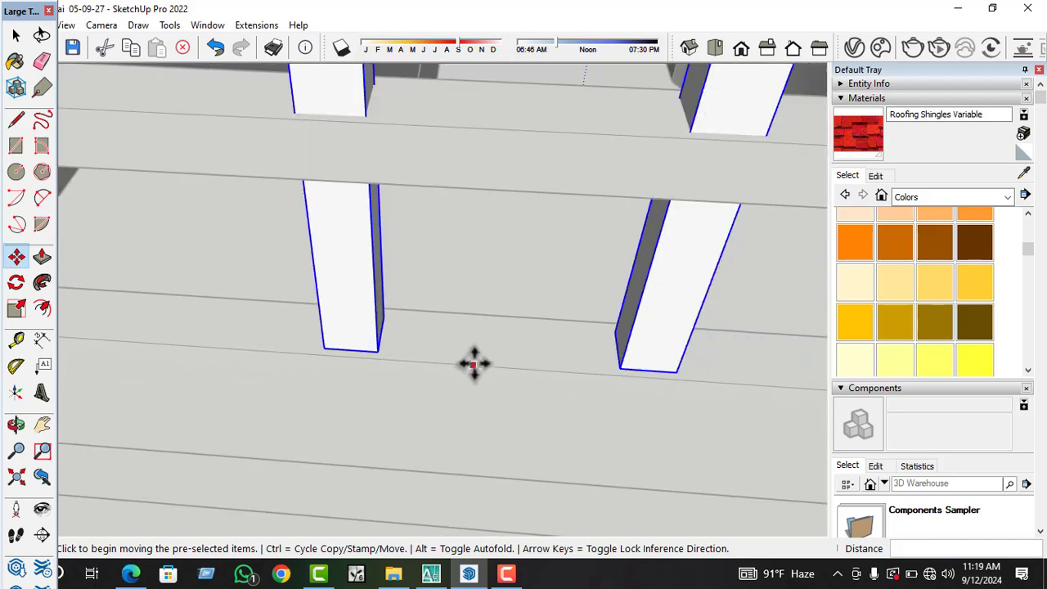
{"action": "scroll", "coordinate": [417, 391], "scroll_direction": "down", "scroll_amount": 10}
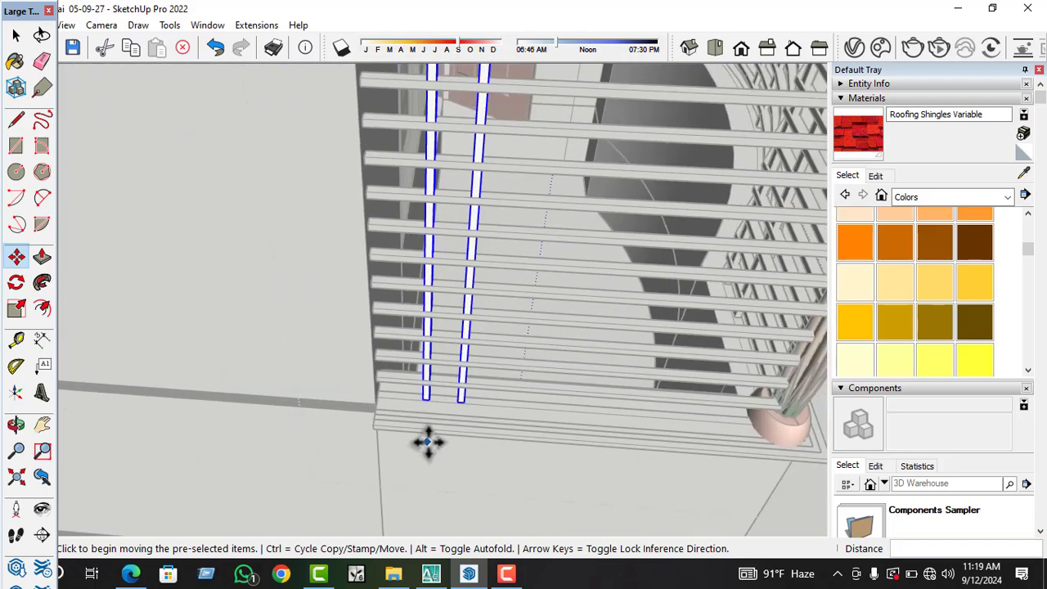
- Leave the grille groups and examine both bay window grilles and the whole front of the house
{"action": "key", "text": "space"}
{"action": "scroll", "coordinate": [467, 441], "scroll_direction": "down", "scroll_amount": 2}
{"action": "left_click", "coordinate": [695, 421]}
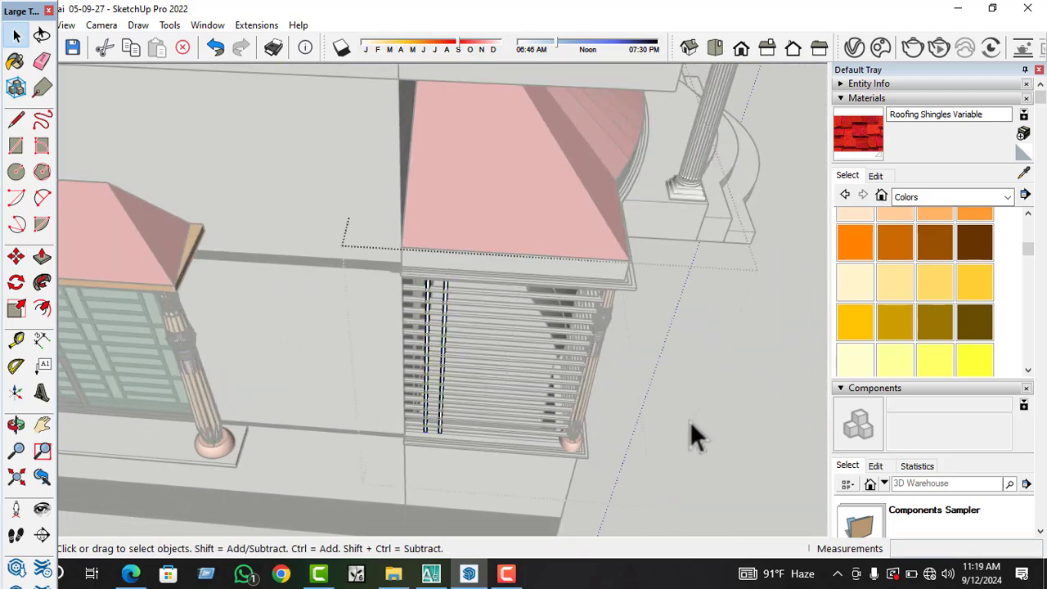
{"action": "left_click", "coordinate": [650, 418]}
{"action": "left_click", "coordinate": [645, 418]}
{"action": "middle_click_drag", "start_coordinate": [536, 395], "coordinate": [433, 393]}
{"action": "scroll", "coordinate": [505, 396], "scroll_direction": "down", "scroll_amount": 3}
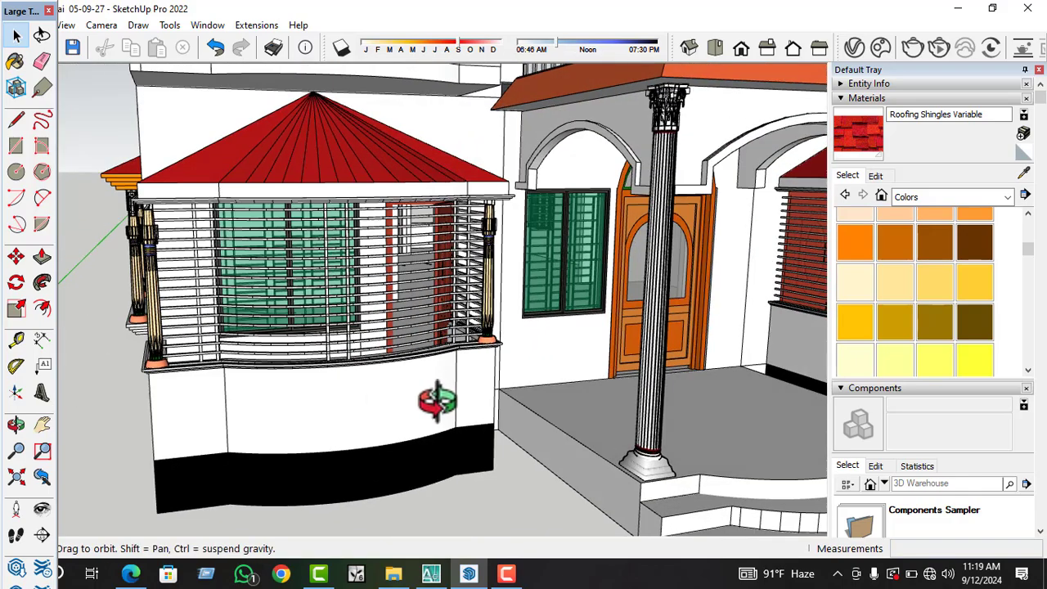
{"action": "scroll", "coordinate": [474, 428], "scroll_direction": "down", "scroll_amount": 4}
{"action": "scroll", "coordinate": [443, 452], "scroll_direction": "down", "scroll_amount": 3}
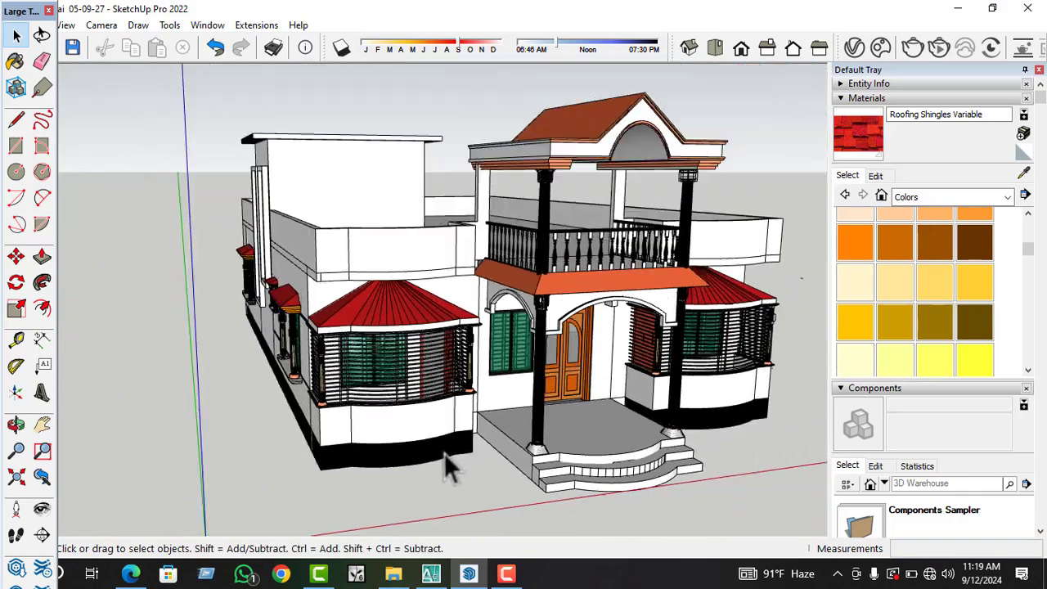
{"action": "middle_click_drag", "start_coordinate": [444, 453], "coordinate": [472, 390]}
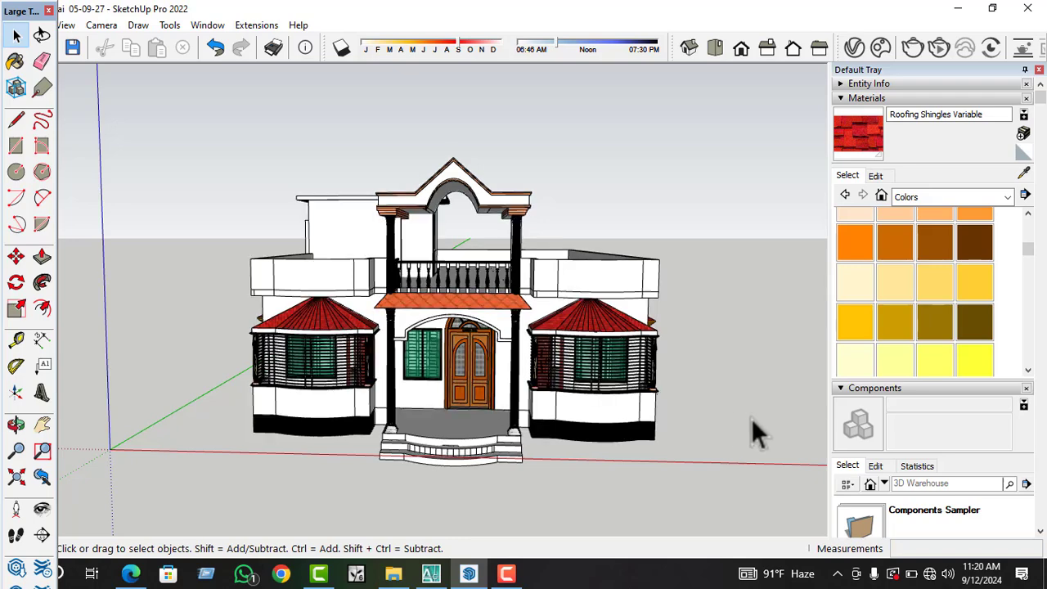
- Open the Roofing Shingles Variable material's settings for editing at its texture width
{"action": "left_click", "coordinate": [875, 466]}
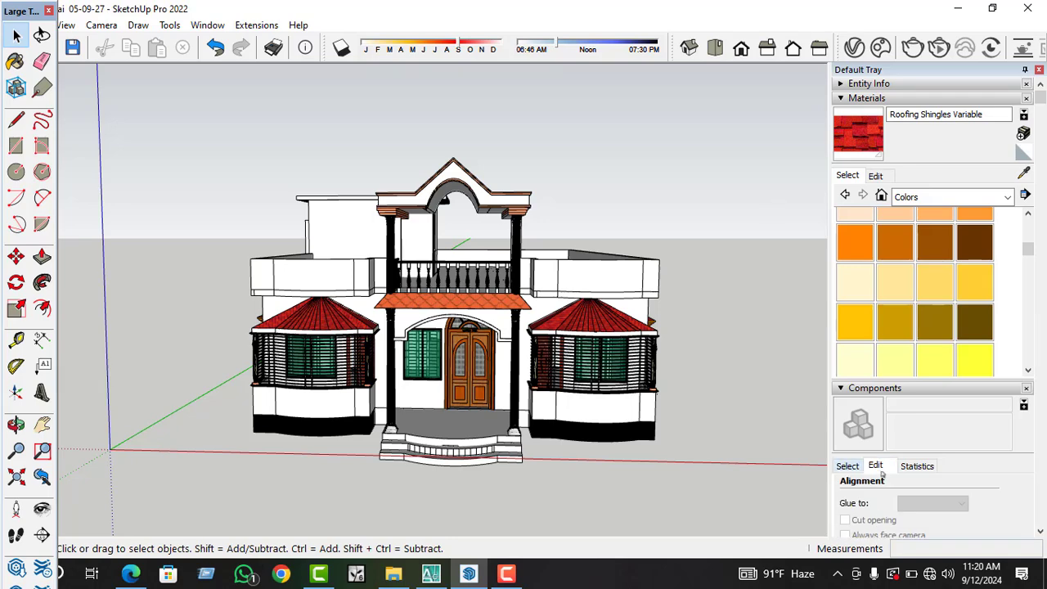
{"action": "scroll", "coordinate": [909, 386], "scroll_direction": "down", "scroll_amount": 6}
{"action": "scroll", "coordinate": [908, 386], "scroll_direction": "up", "scroll_amount": 6}
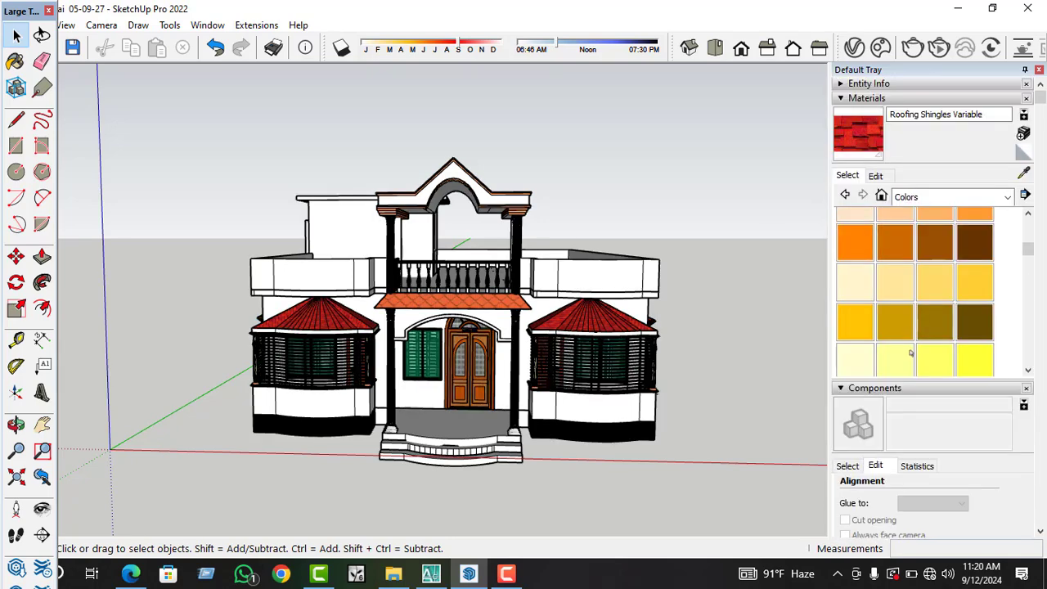
{"action": "left_click", "coordinate": [875, 176]}
{"action": "left_click", "coordinate": [873, 349]}
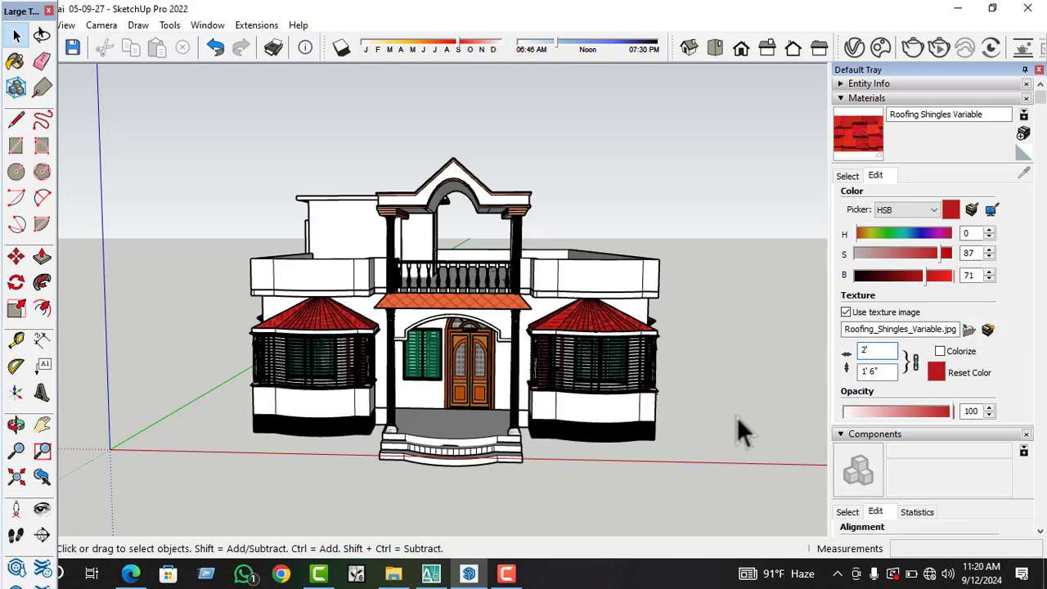
- Examine the side elevation of the house, including its roofed windows and the two tall gridded tower windows
{"action": "key", "text": "o"}
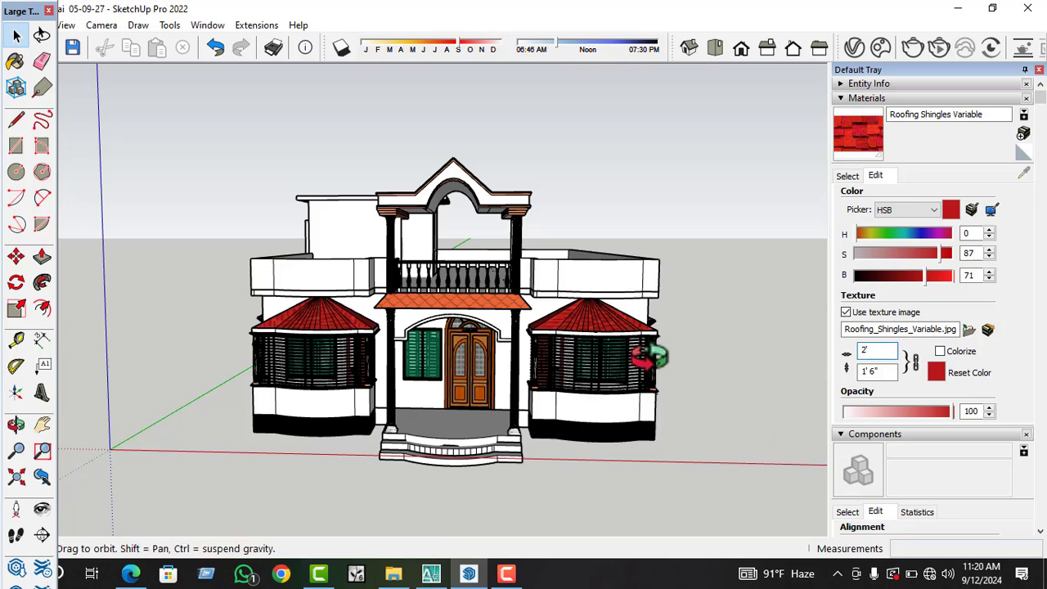
{"action": "left_click_drag", "start_coordinate": [631, 420], "coordinate": [691, 421]}
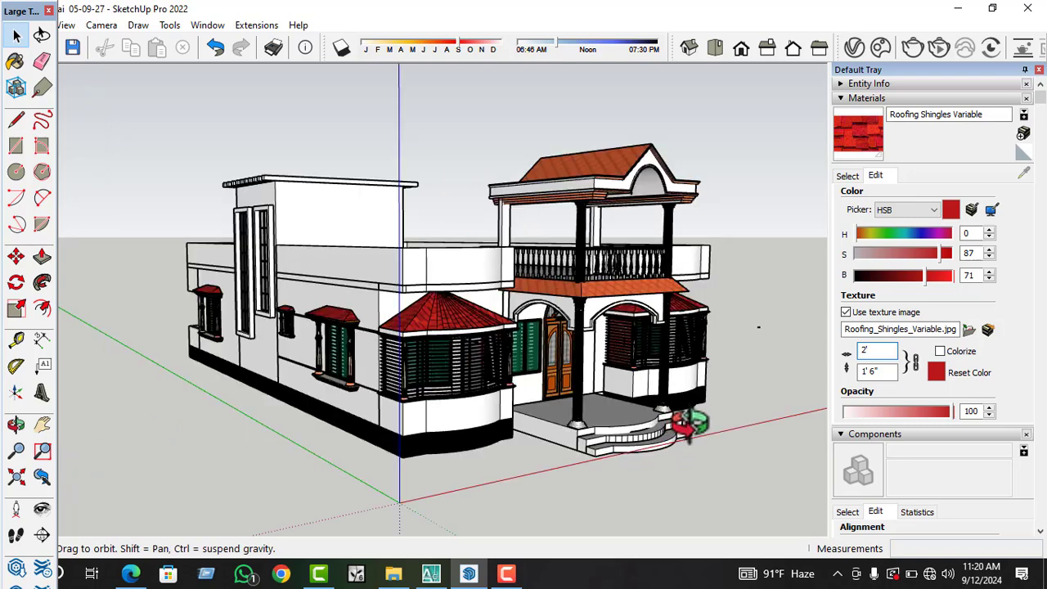
{"action": "left_click_drag", "start_coordinate": [532, 421], "coordinate": [601, 433]}
{"action": "key", "text": "space"}
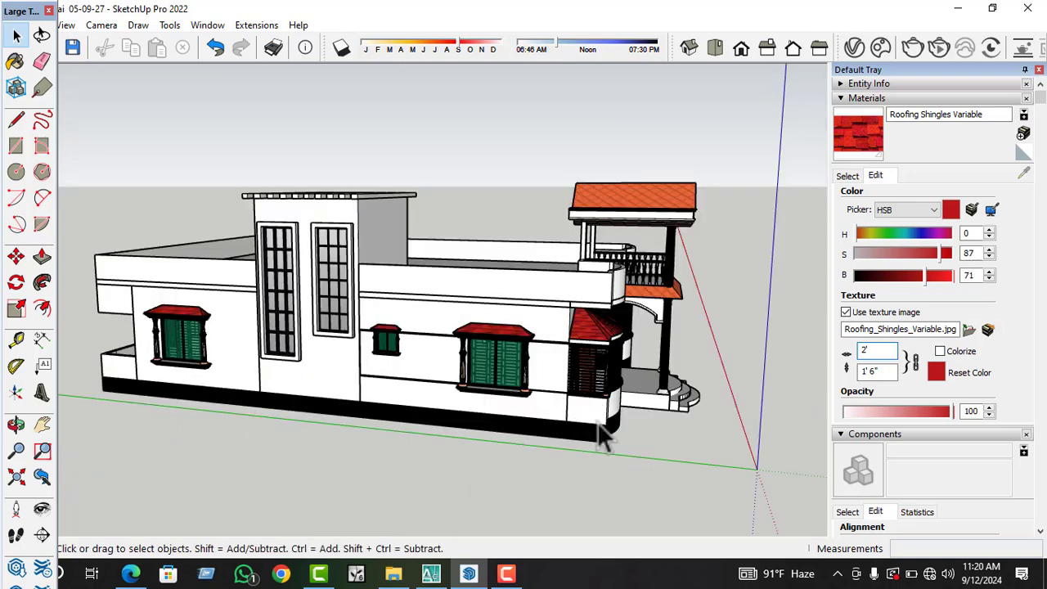
{"action": "scroll", "coordinate": [599, 429], "scroll_direction": "down", "scroll_amount": 1}
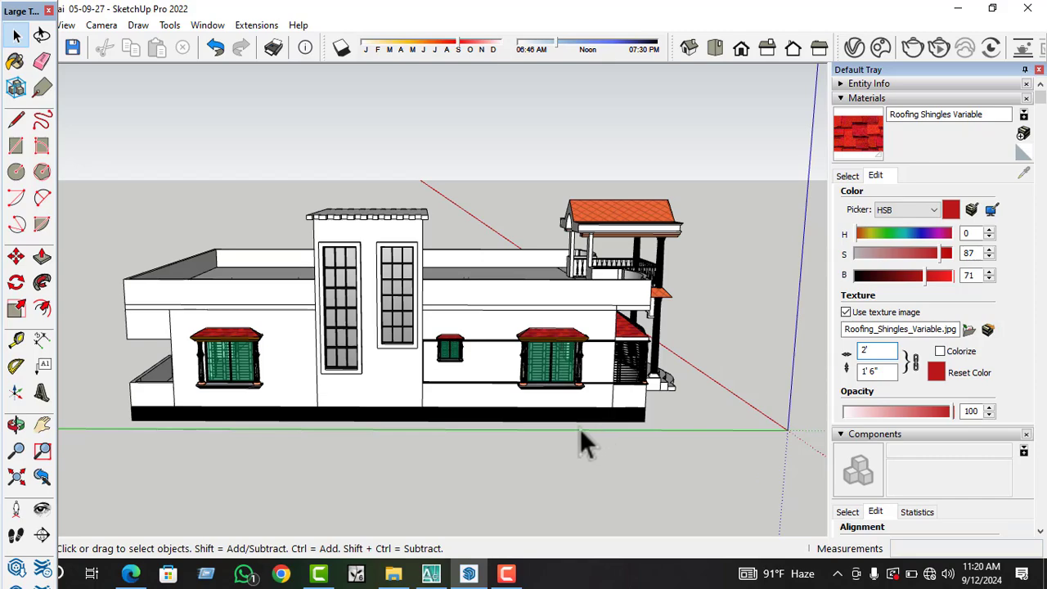
{"action": "scroll", "coordinate": [576, 427], "scroll_direction": "down", "scroll_amount": 1}
{"action": "middle_click_drag", "start_coordinate": [547, 416], "coordinate": [542, 427]}
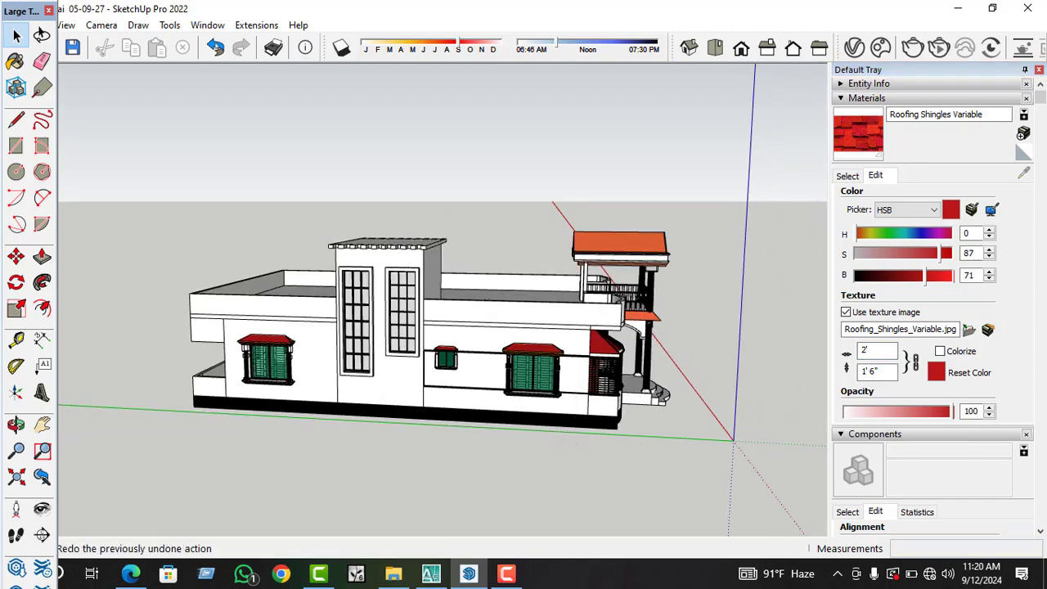
{"action": "scroll", "coordinate": [293, 283], "scroll_direction": "up", "scroll_amount": 2}
{"action": "scroll", "coordinate": [422, 355], "scroll_direction": "up", "scroll_amount": 2}
{"action": "scroll", "coordinate": [458, 343], "scroll_direction": "up", "scroll_amount": 3}
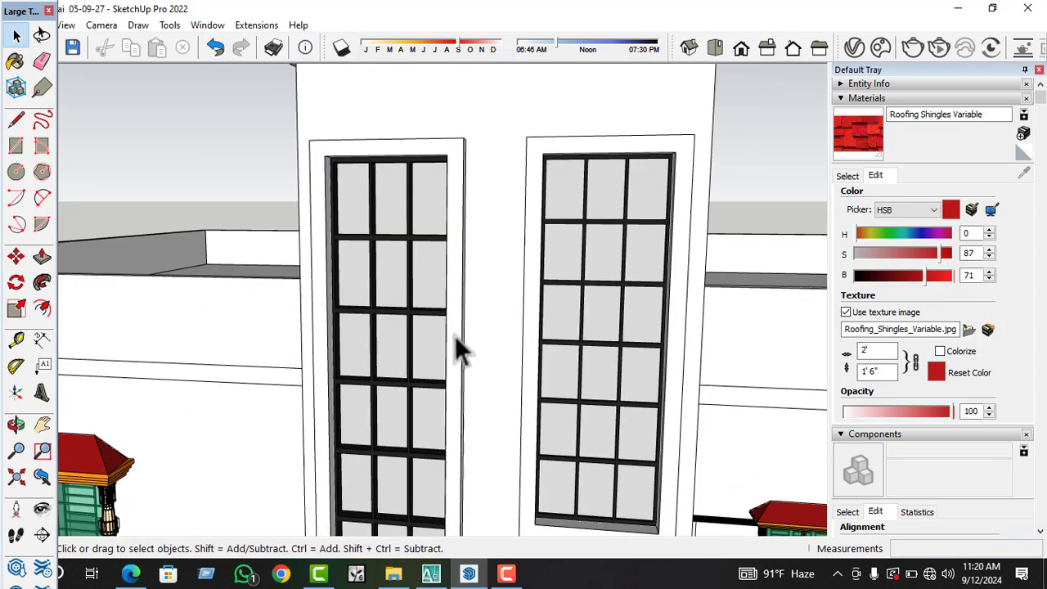
- Open the taller tower window's surround for editing and paint its front face with the pink Color L04
{"action": "left_click", "coordinate": [454, 336]}
{"action": "double_click", "coordinate": [455, 336]}
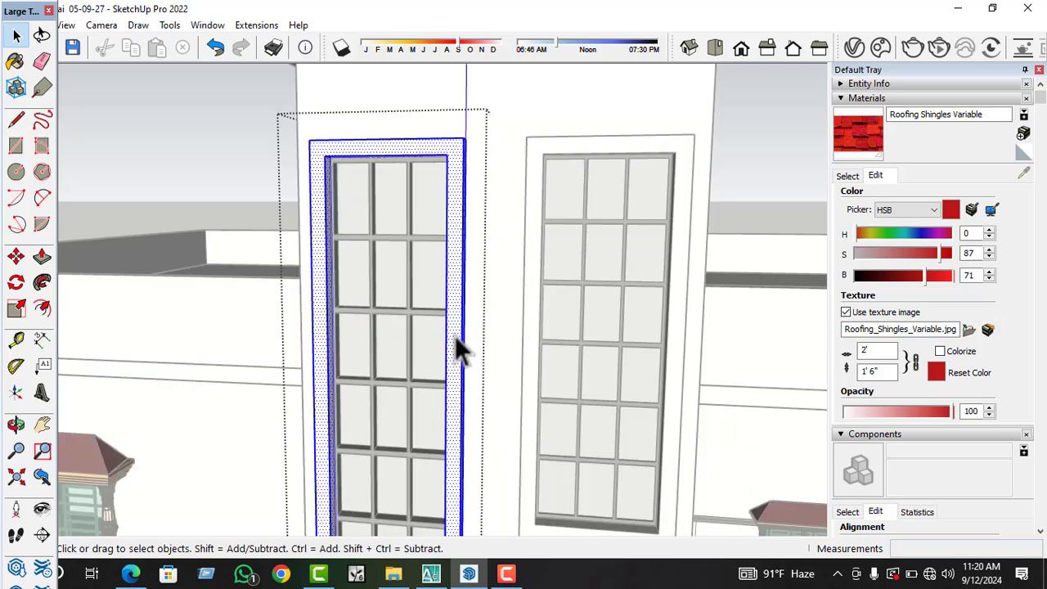
{"action": "left_click", "coordinate": [848, 176]}
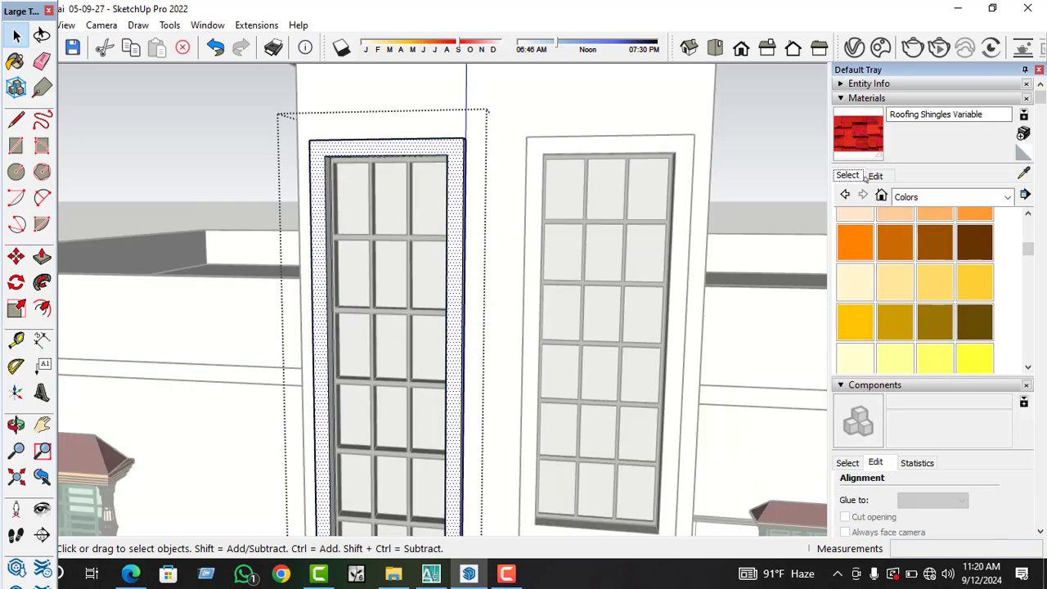
{"action": "scroll", "coordinate": [926, 282], "scroll_direction": "down", "scroll_amount": 2}
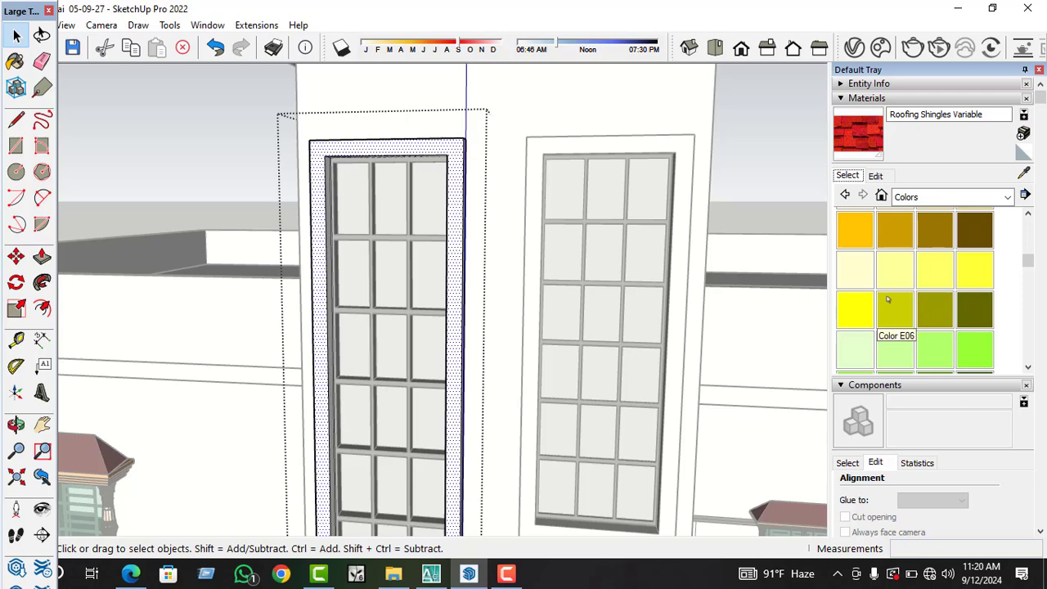
{"action": "scroll", "coordinate": [887, 299], "scroll_direction": "up", "scroll_amount": 3}
{"action": "scroll", "coordinate": [887, 299], "scroll_direction": "down", "scroll_amount": 8}
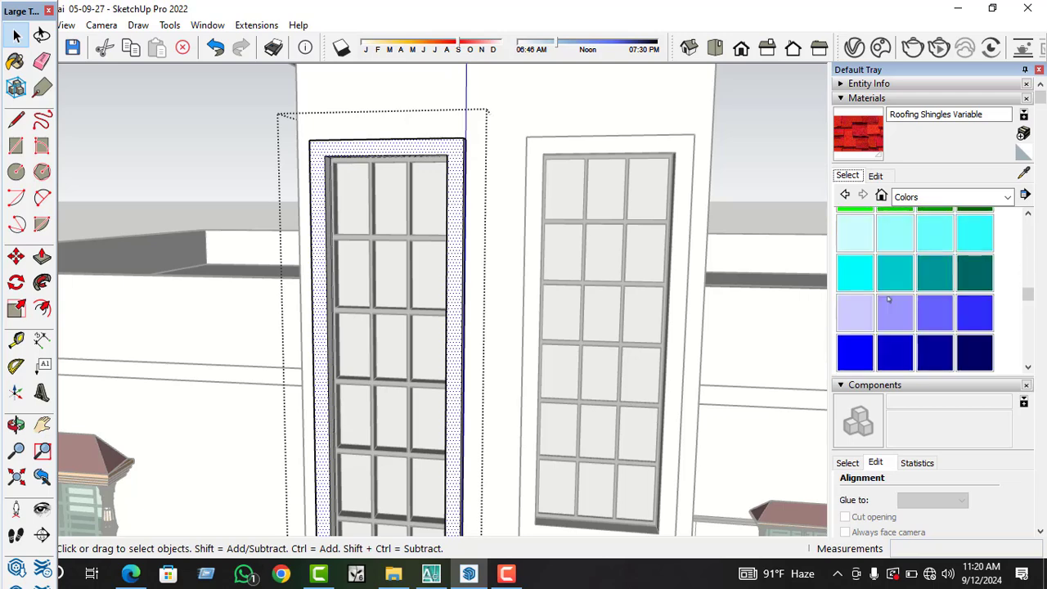
{"action": "scroll", "coordinate": [949, 282], "scroll_direction": "down", "scroll_amount": 4}
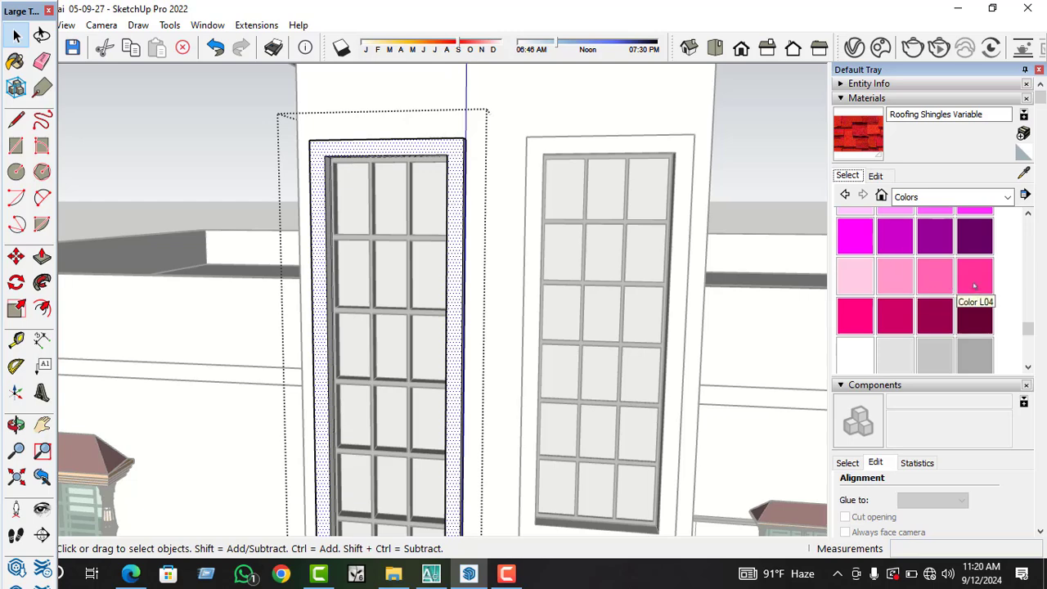
{"action": "left_click", "coordinate": [974, 278]}
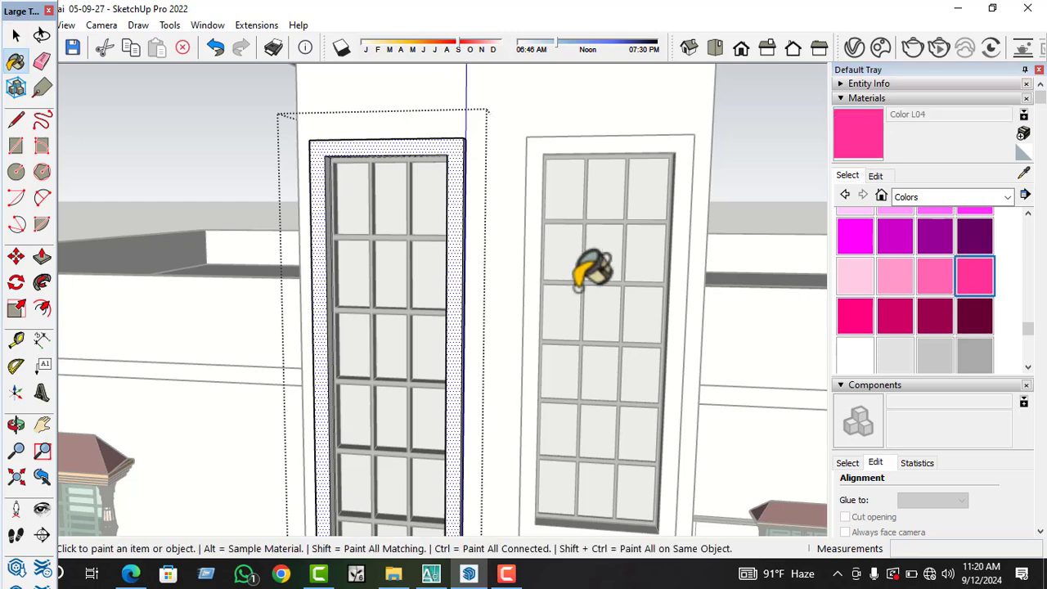
{"action": "left_click", "coordinate": [464, 258]}
- Paint the outer side and top faces of the taller tower window's surround with Color L04
{"action": "mouse_move", "coordinate": [491, 238]}
{"action": "middle_mouse_down"}
{"action": "mouse_move", "coordinate": [467, 240]}
{"action": "mouse_move", "coordinate": [401, 318]}
{"action": "mouse_move", "coordinate": [449, 224]}
{"action": "mouse_move", "coordinate": [480, 205]}
{"action": "middle_mouse_up"}
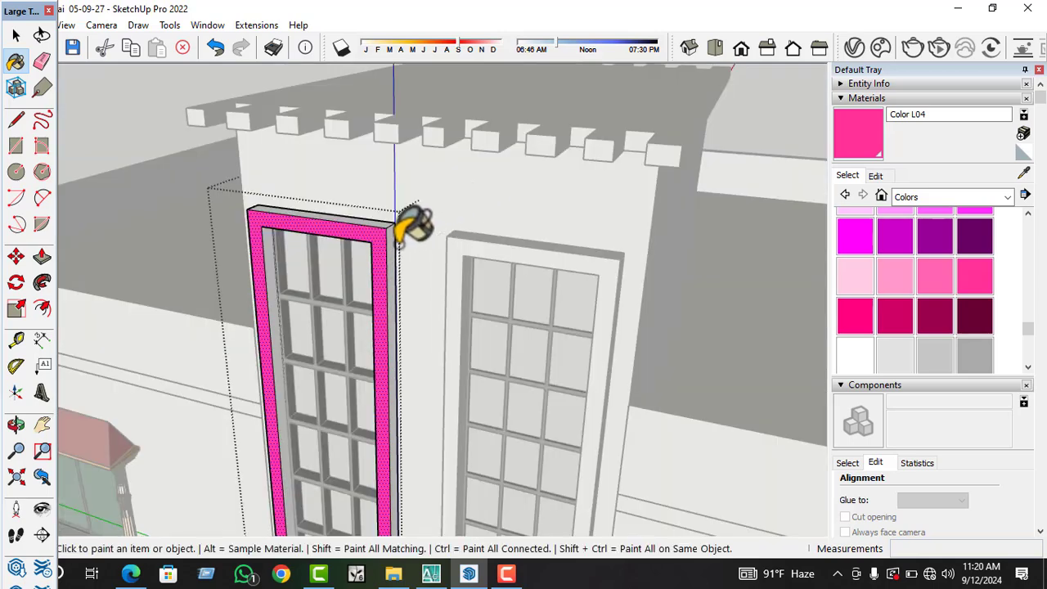
{"action": "scroll", "coordinate": [399, 235], "scroll_direction": "up", "scroll_amount": 2}
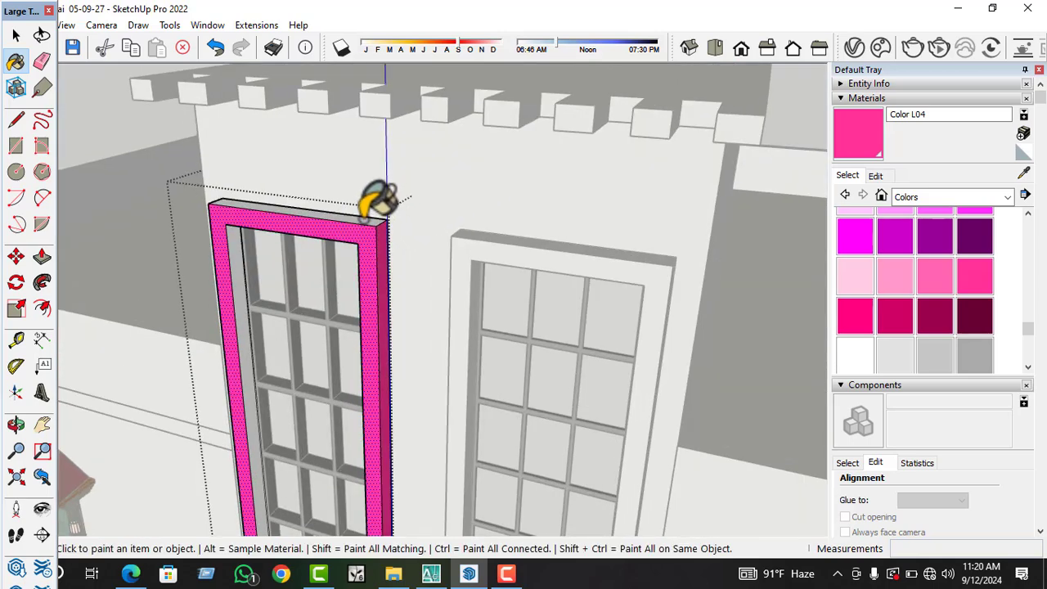
{"action": "middle_click_drag", "start_coordinate": [411, 222], "coordinate": [566, 281]}
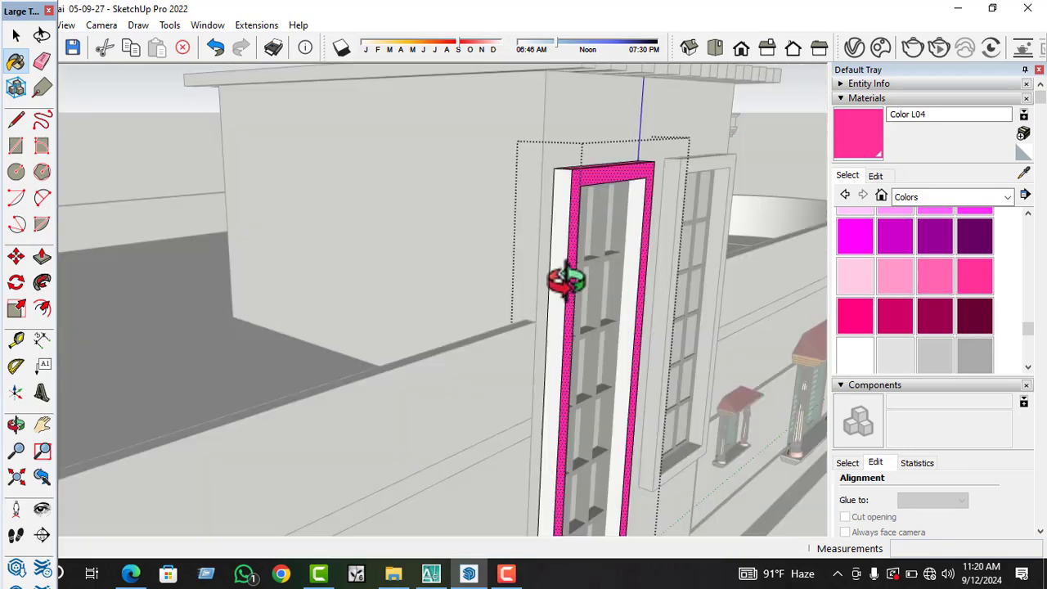
{"action": "scroll", "coordinate": [560, 267], "scroll_direction": "up", "scroll_amount": 2}
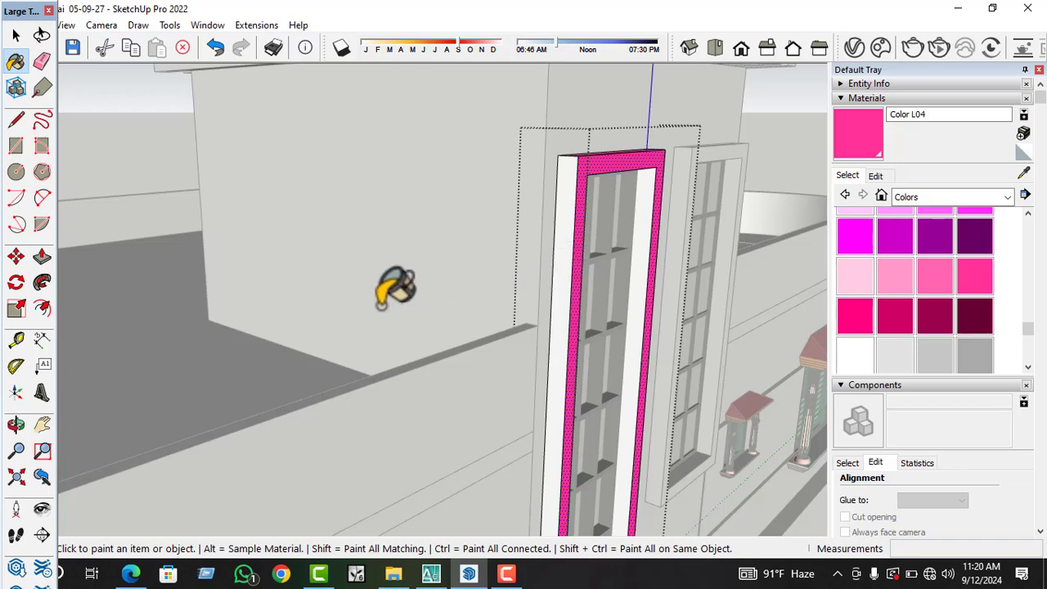
{"action": "left_click", "coordinate": [621, 303]}
{"action": "key", "text": "space"}
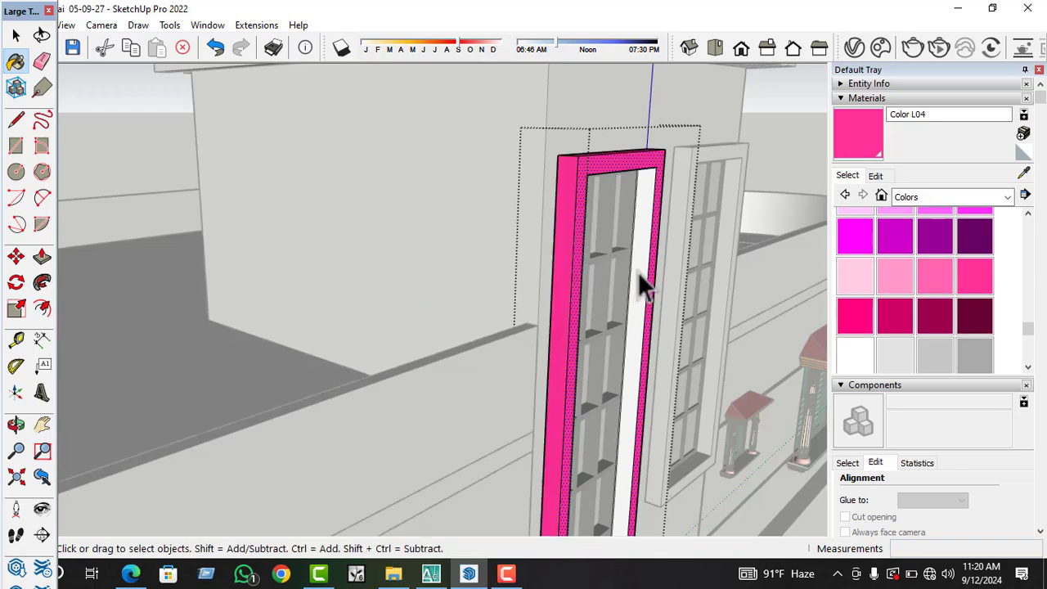
{"action": "scroll", "coordinate": [637, 272], "scroll_direction": "down", "scroll_amount": 3}
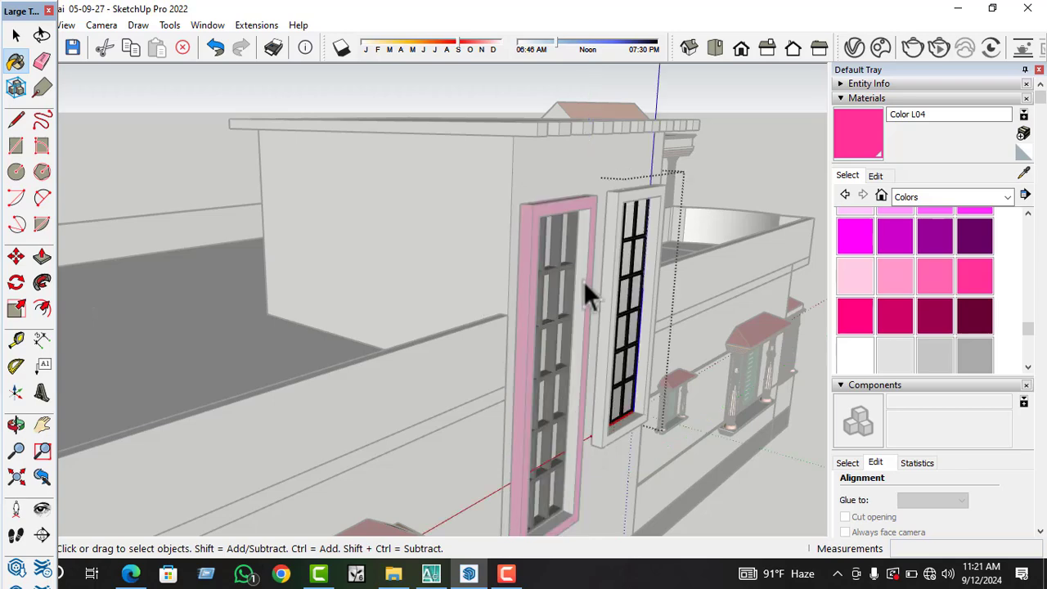
- Select the taller window's entire surround, paint its remaining inner faces with Color L04 and leave the group
{"action": "left_click", "coordinate": [583, 280]}
{"action": "scroll", "coordinate": [583, 280], "scroll_direction": "up", "scroll_amount": 2}
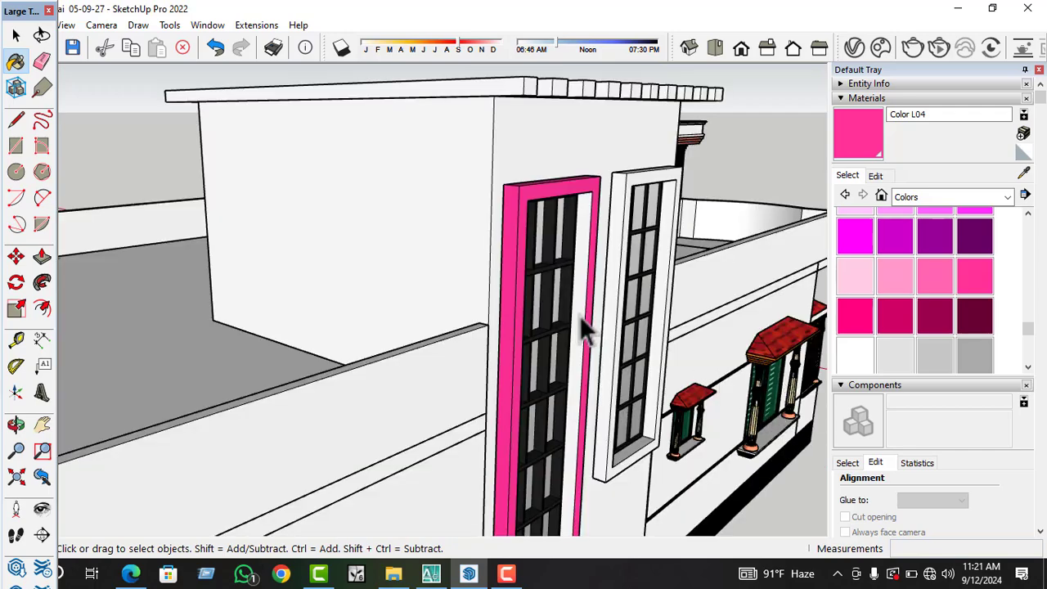
{"action": "triple_click", "coordinate": [579, 314]}
{"action": "left_click", "coordinate": [853, 156]}
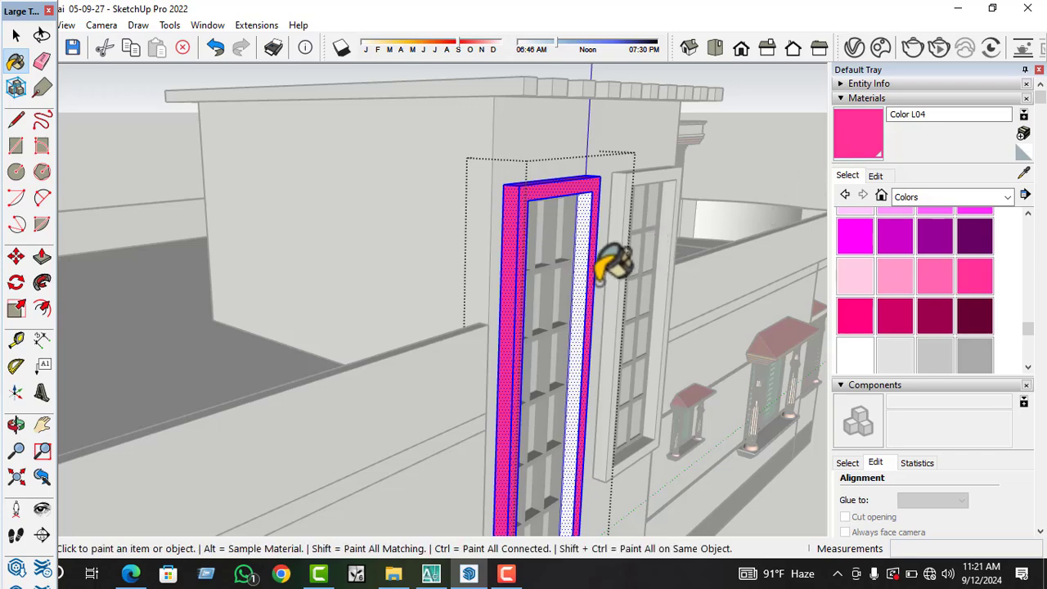
{"action": "left_click", "coordinate": [586, 264]}
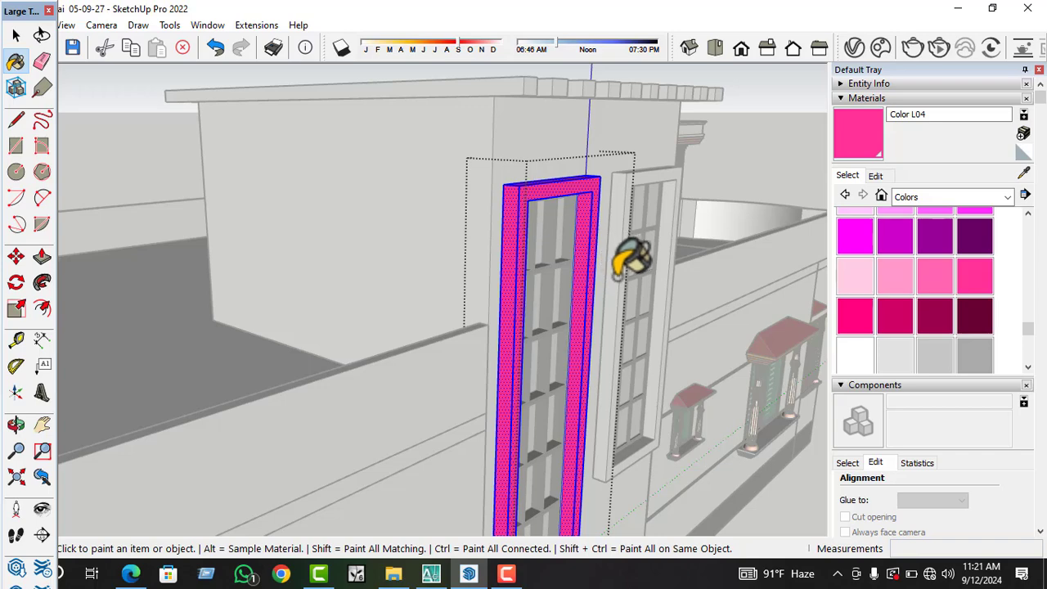
{"action": "scroll", "coordinate": [661, 237], "scroll_direction": "down", "scroll_amount": 2}
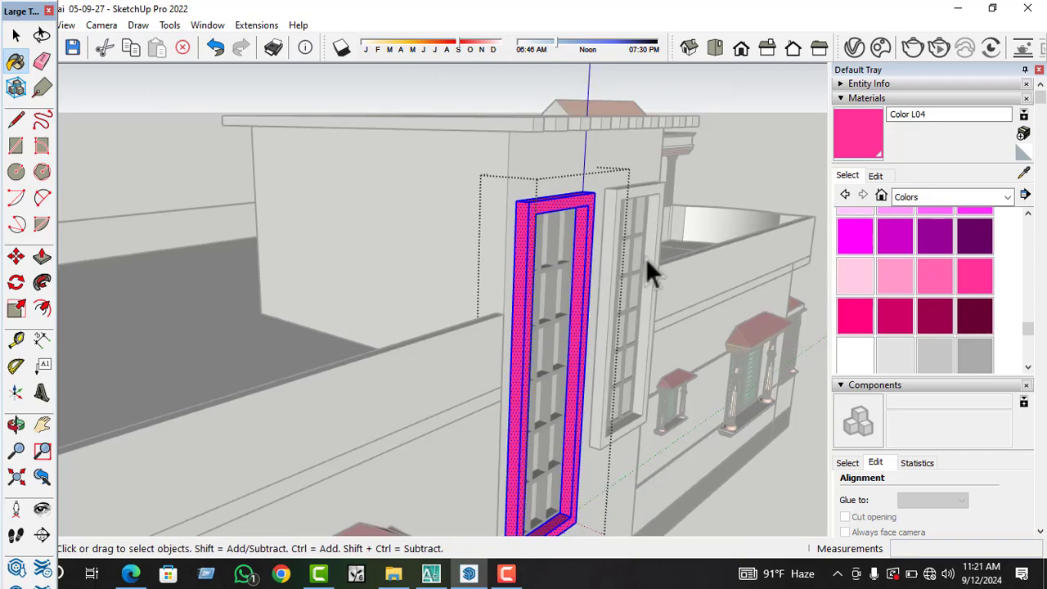
{"action": "scroll", "coordinate": [743, 160], "scroll_direction": "down", "scroll_amount": 1}
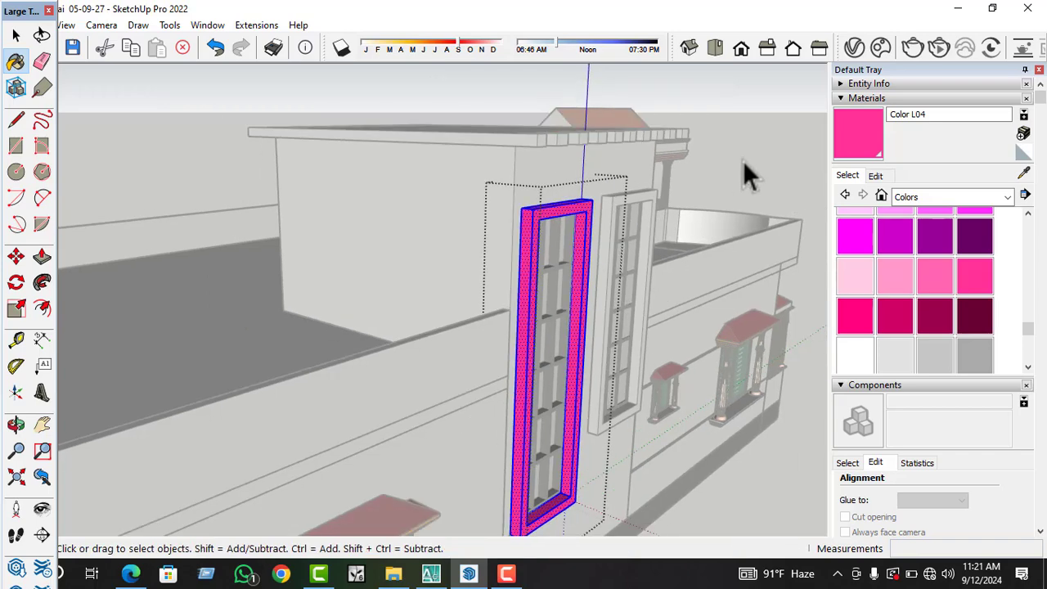
{"action": "left_click", "coordinate": [621, 251]}
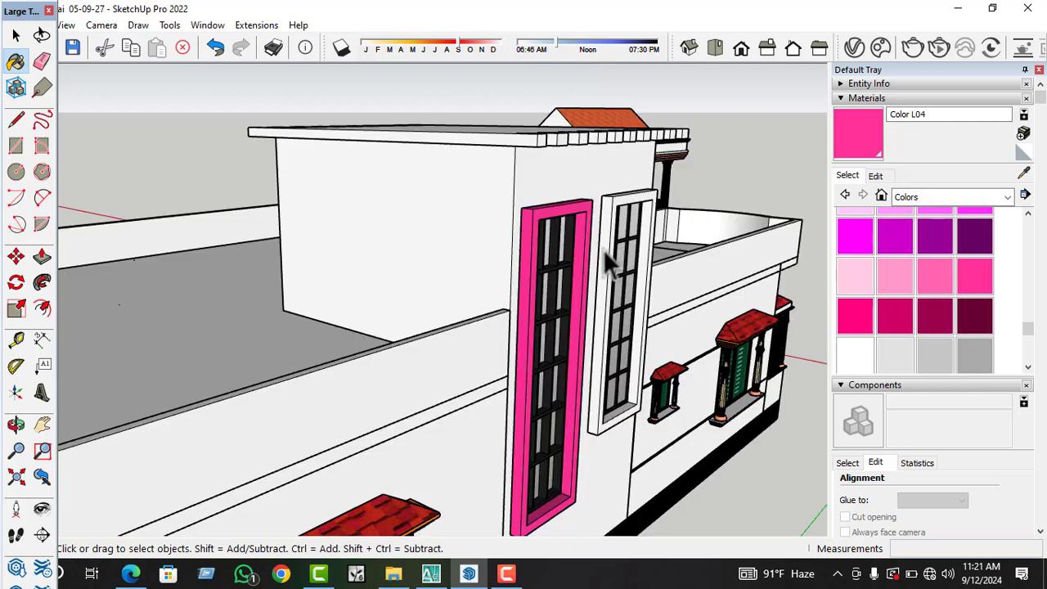
- Open the shorter tower window's surround for editing and paint its outer side face with Color L04
{"action": "scroll", "coordinate": [605, 256], "scroll_direction": "up", "scroll_amount": 1}
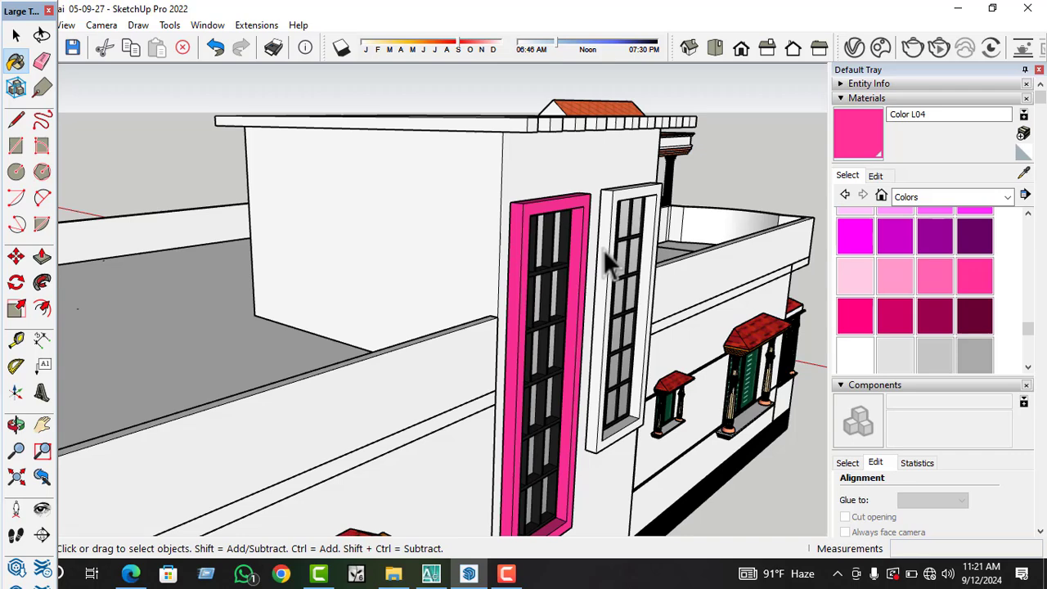
{"action": "double_click", "coordinate": [603, 250]}
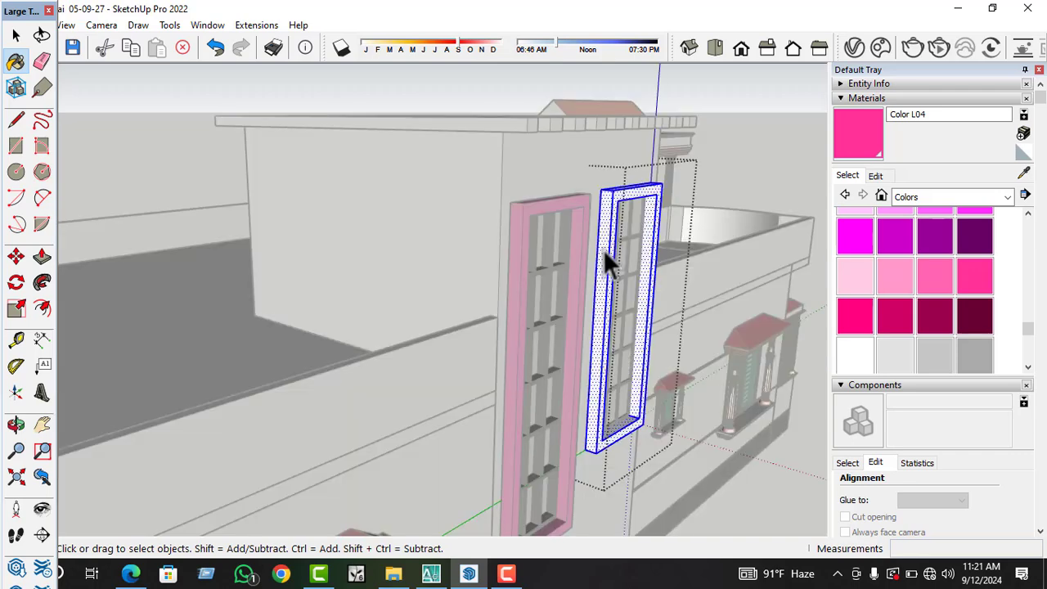
{"action": "left_click", "coordinate": [859, 147]}
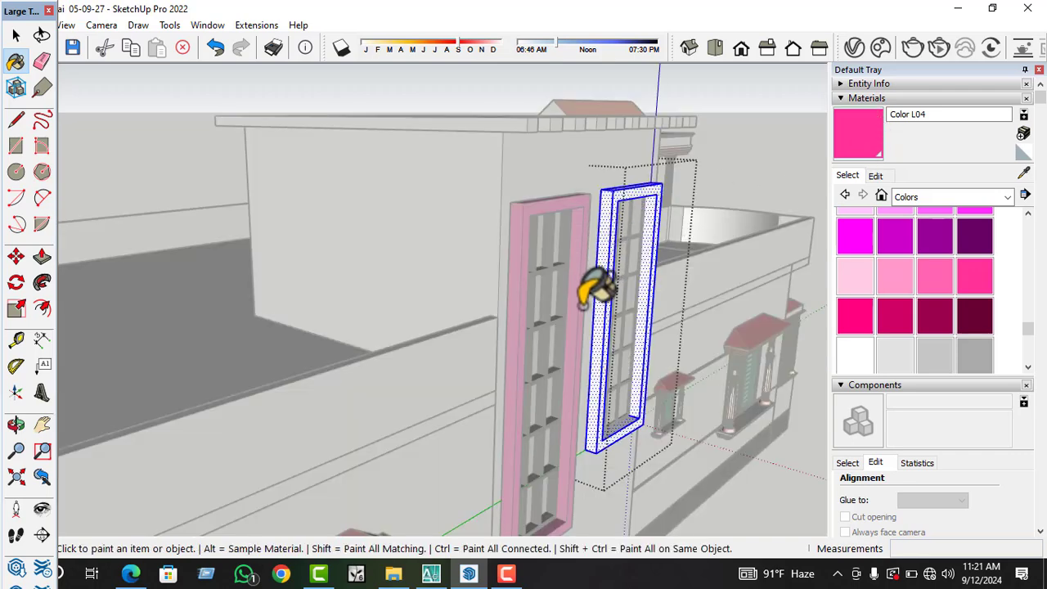
{"action": "key", "text": "space"}
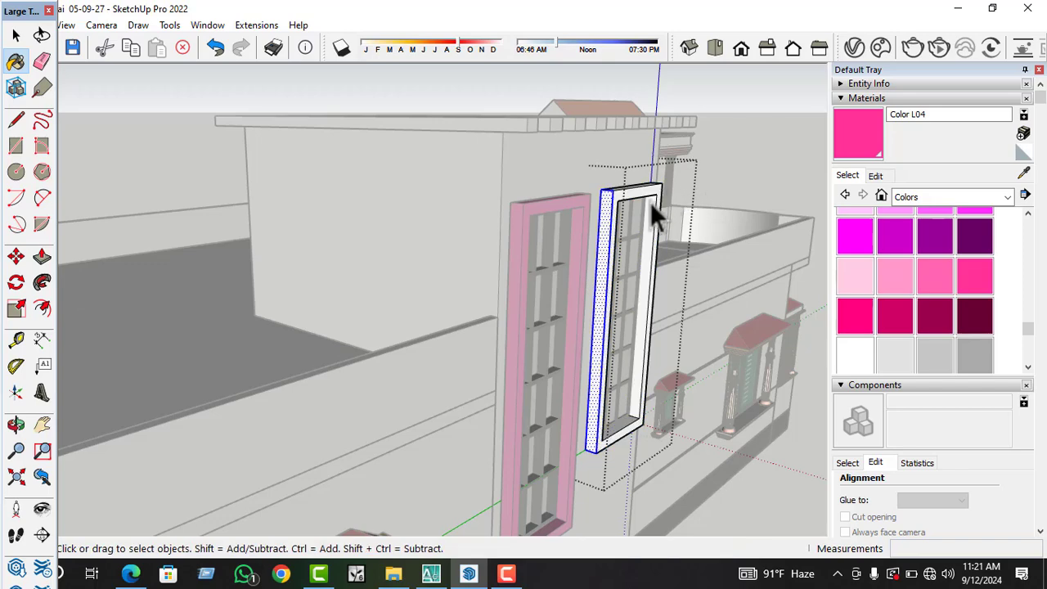
{"action": "scroll", "coordinate": [650, 202], "scroll_direction": "down", "scroll_amount": 2}
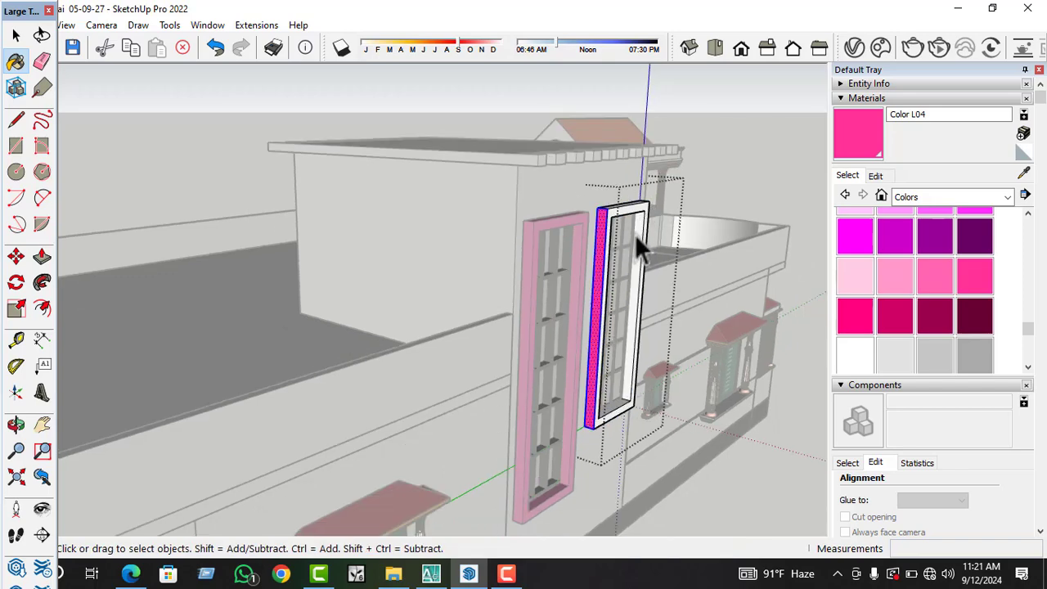
- Select the shorter window's entire surround and paint its remaining front and inner faces with Color L04
{"action": "left_click", "coordinate": [641, 246]}
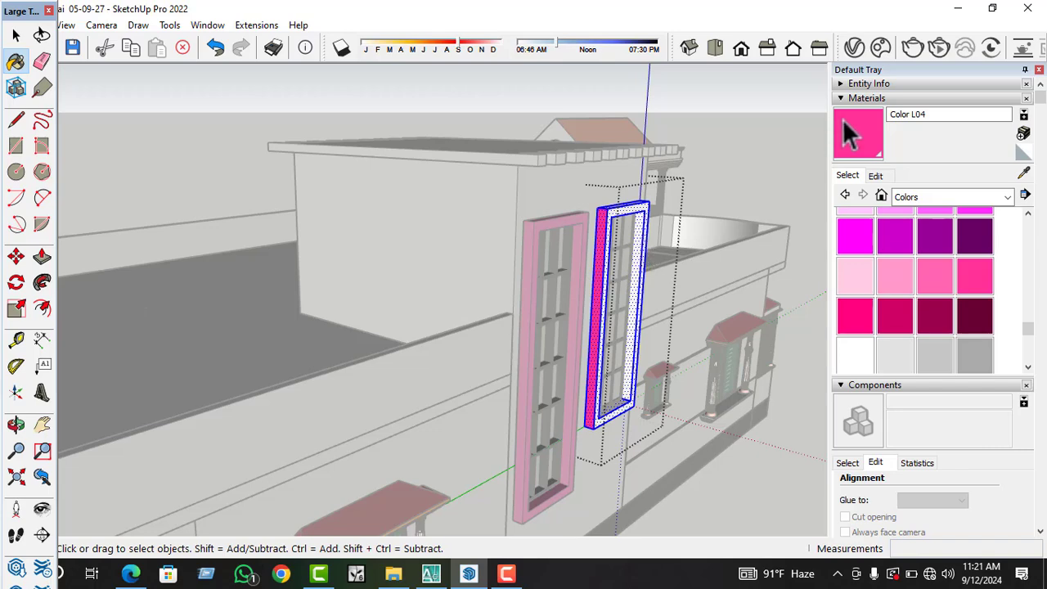
{"action": "left_click", "coordinate": [857, 147]}
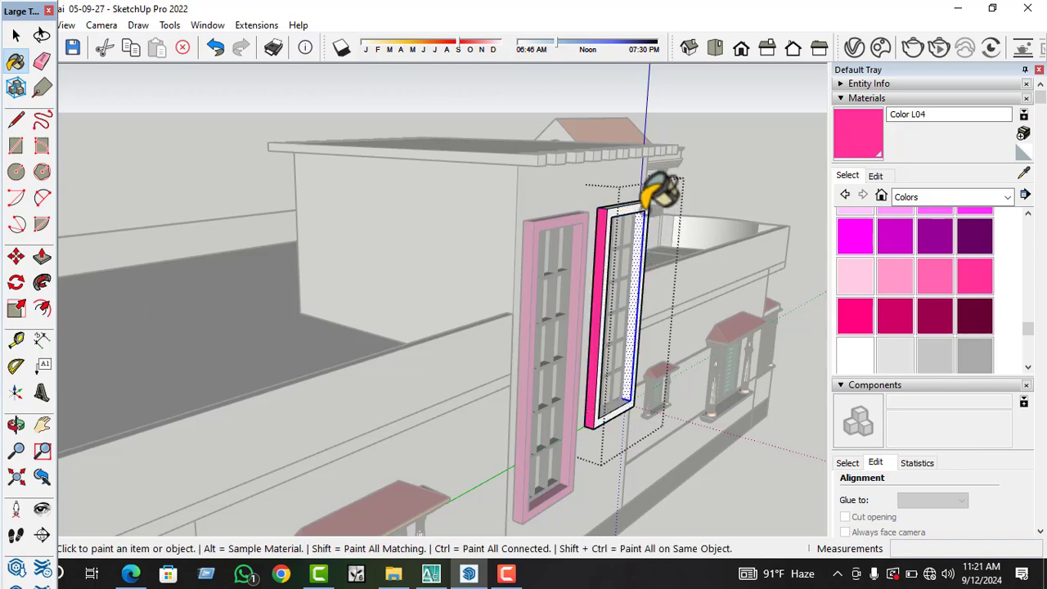
{"action": "key", "text": "space"}
{"action": "left_click", "coordinate": [646, 201]}
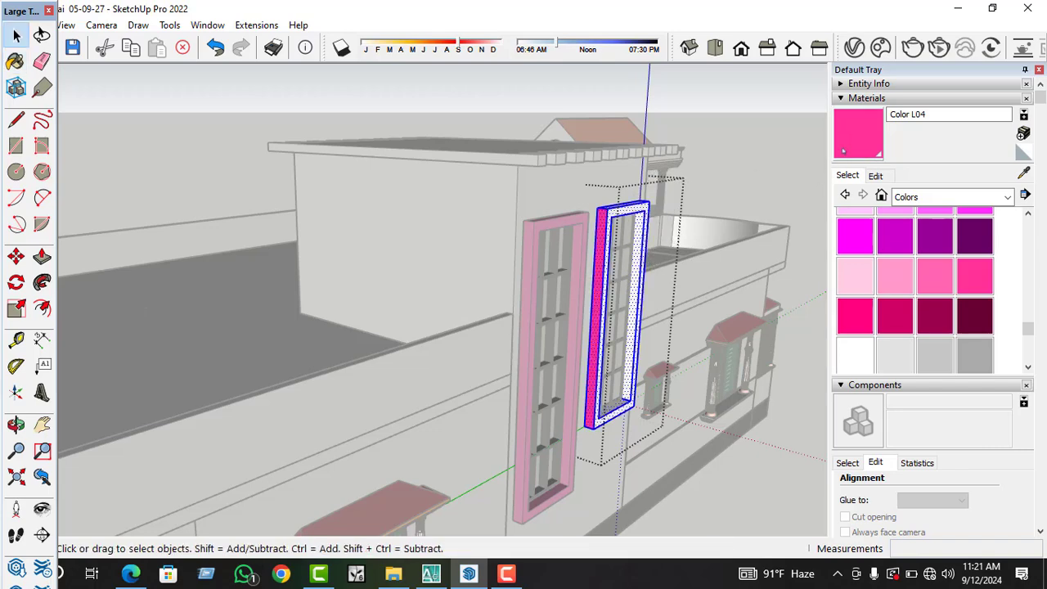
{"action": "left_click", "coordinate": [847, 151]}
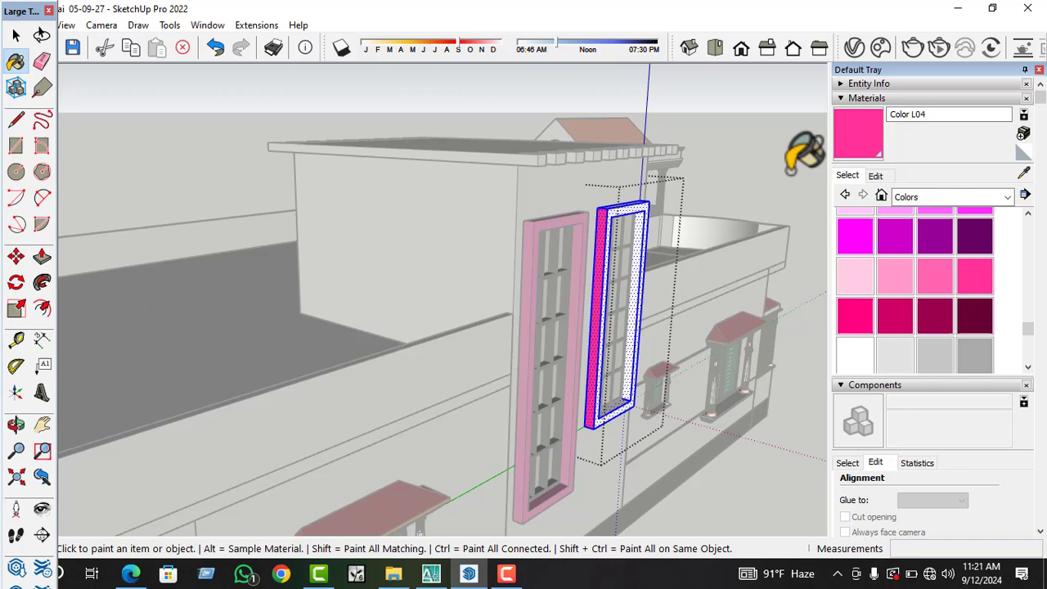
{"action": "left_click", "coordinate": [638, 196]}
{"action": "key", "text": "space"}
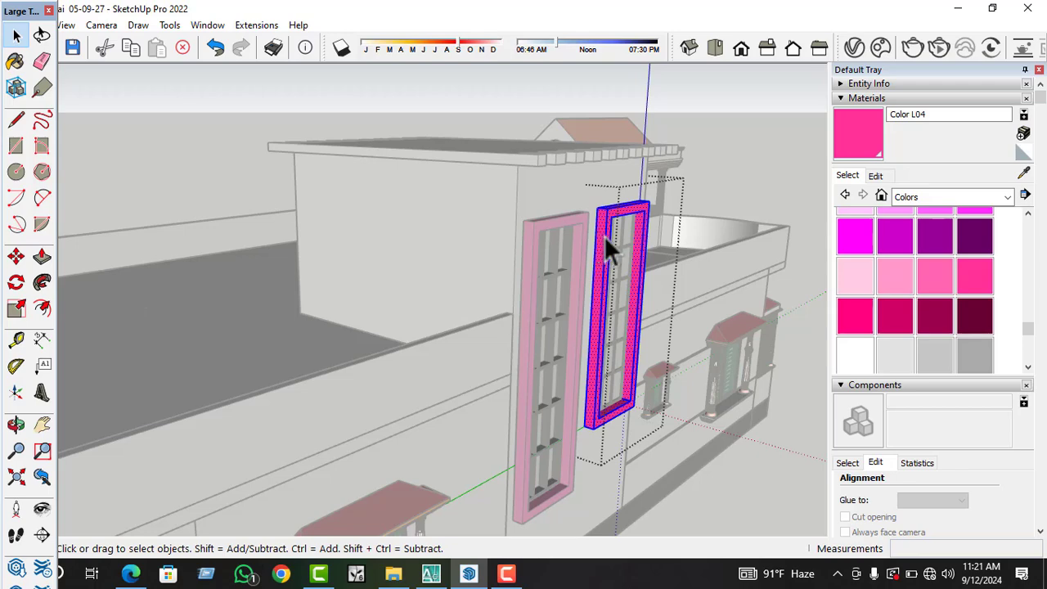
- Examine the whole house from the front, side and rear with the pink tower window surrounds
{"action": "middle_click_drag", "start_coordinate": [603, 235], "coordinate": [501, 214]}
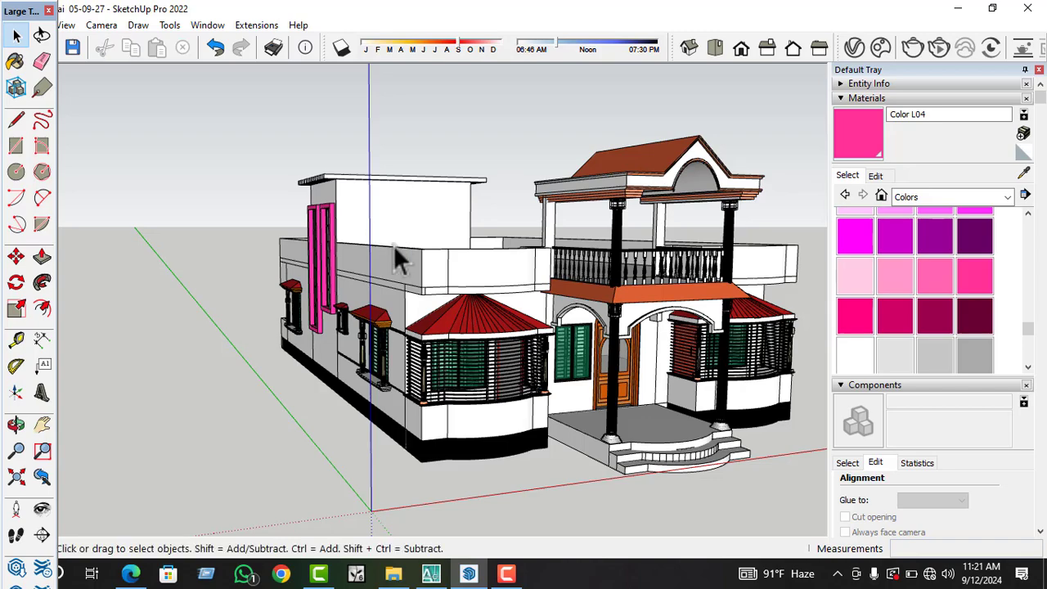
{"action": "middle_click_drag", "start_coordinate": [398, 257], "coordinate": [474, 284]}
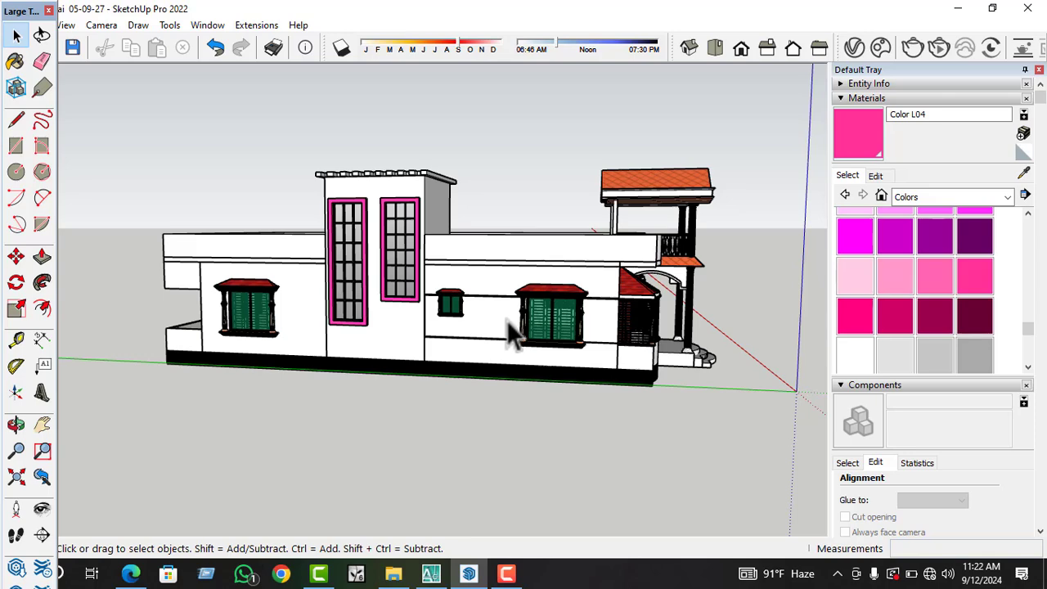
{"action": "scroll", "coordinate": [508, 331], "scroll_direction": "down", "scroll_amount": 3}
{"action": "middle_click_drag", "start_coordinate": [385, 338], "coordinate": [533, 351]}
{"action": "scroll", "coordinate": [513, 331], "scroll_direction": "up", "scroll_amount": 2}
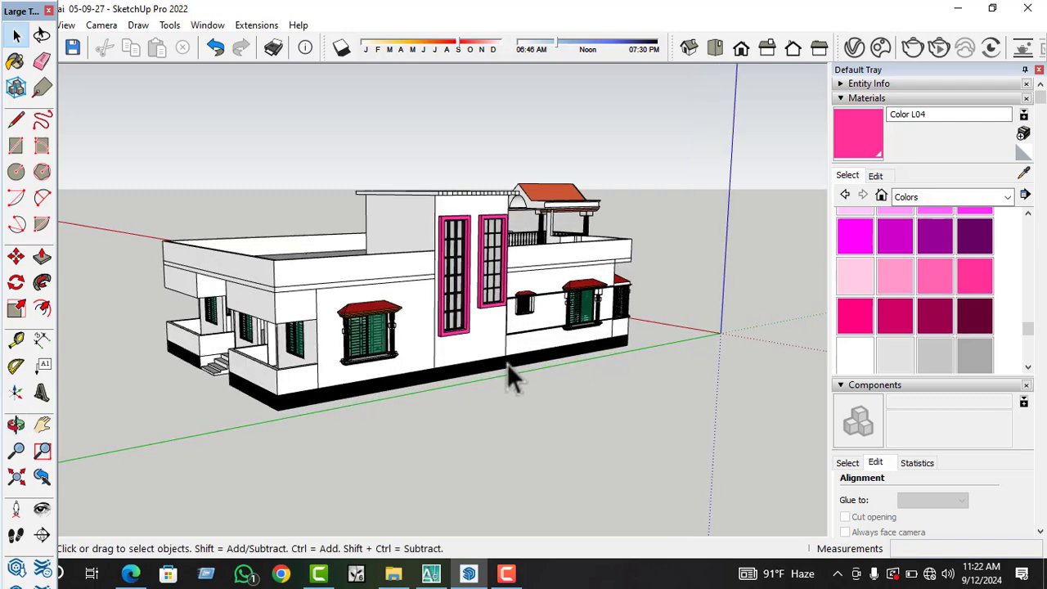
{"action": "scroll", "coordinate": [500, 384], "scroll_direction": "down", "scroll_amount": 1}
{"action": "middle_click_drag", "start_coordinate": [484, 335], "coordinate": [373, 351]}
{"action": "scroll", "coordinate": [502, 361], "scroll_direction": "down", "scroll_amount": 1}
{"action": "middle_click_drag", "start_coordinate": [608, 304], "coordinate": [435, 273]}
{"action": "middle_click_drag", "start_coordinate": [483, 307], "coordinate": [480, 307]}
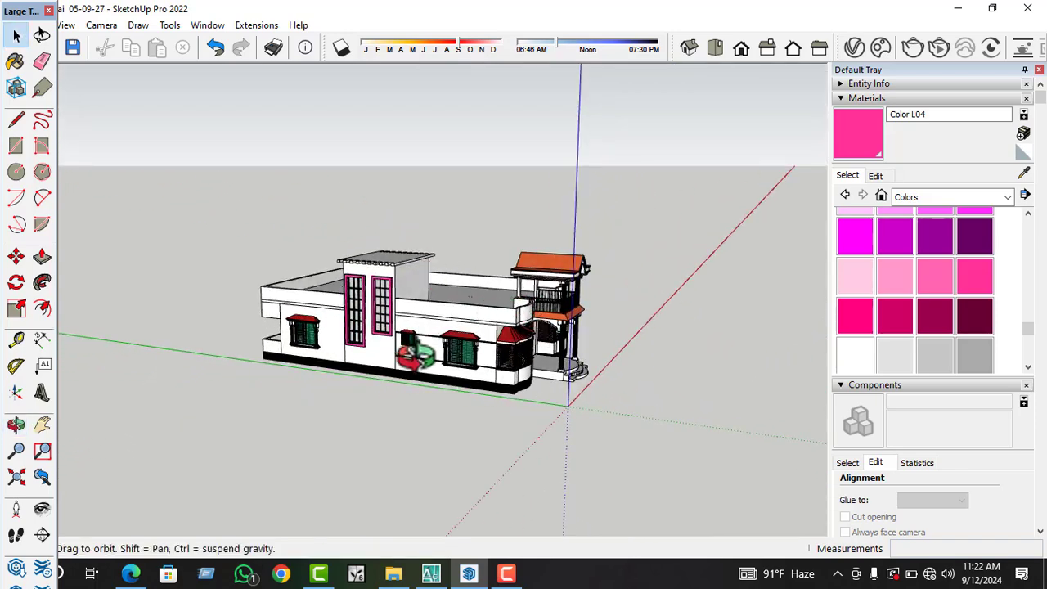
{"action": "middle_click_drag", "start_coordinate": [414, 354], "coordinate": [417, 352]}
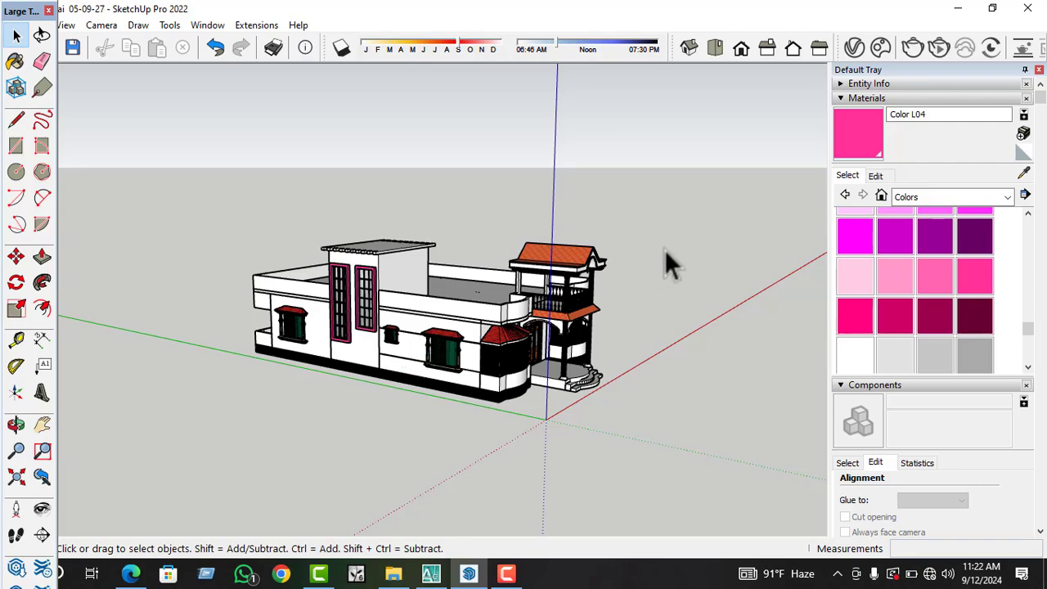
- Examine the roofed side window with its columns and the neighbouring bay window grille up close
{"action": "scroll", "coordinate": [522, 347], "scroll_direction": "up", "scroll_amount": 5}
{"action": "middle_click_drag", "start_coordinate": [482, 326], "coordinate": [318, 345]}
{"action": "scroll", "coordinate": [303, 355], "scroll_direction": "up", "scroll_amount": 6}
{"action": "scroll", "coordinate": [287, 368], "scroll_direction": "up", "scroll_amount": 8}
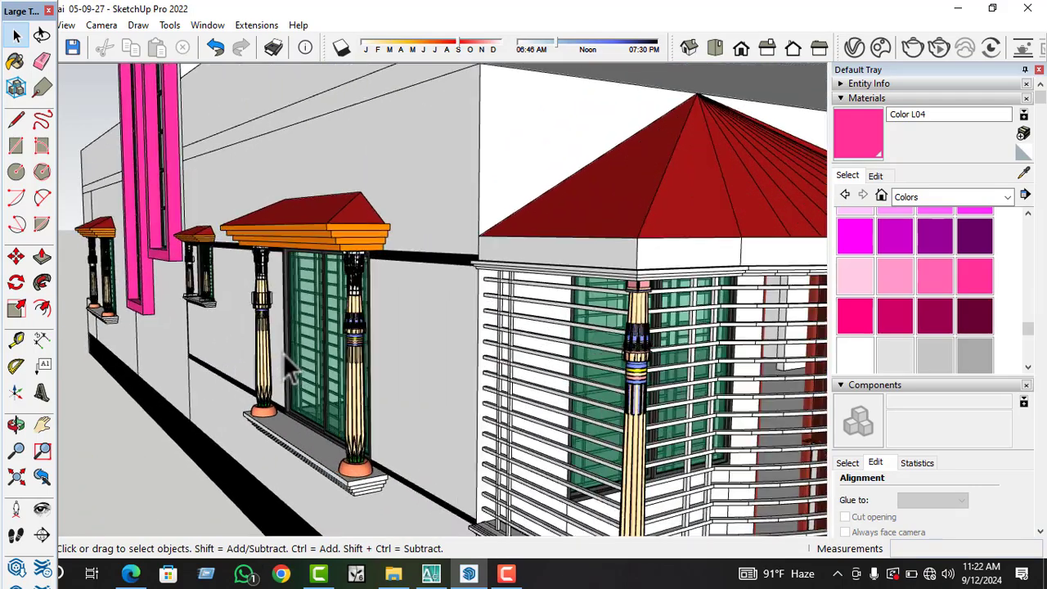
{"action": "scroll", "coordinate": [429, 286], "scroll_direction": "down", "scroll_amount": 6}
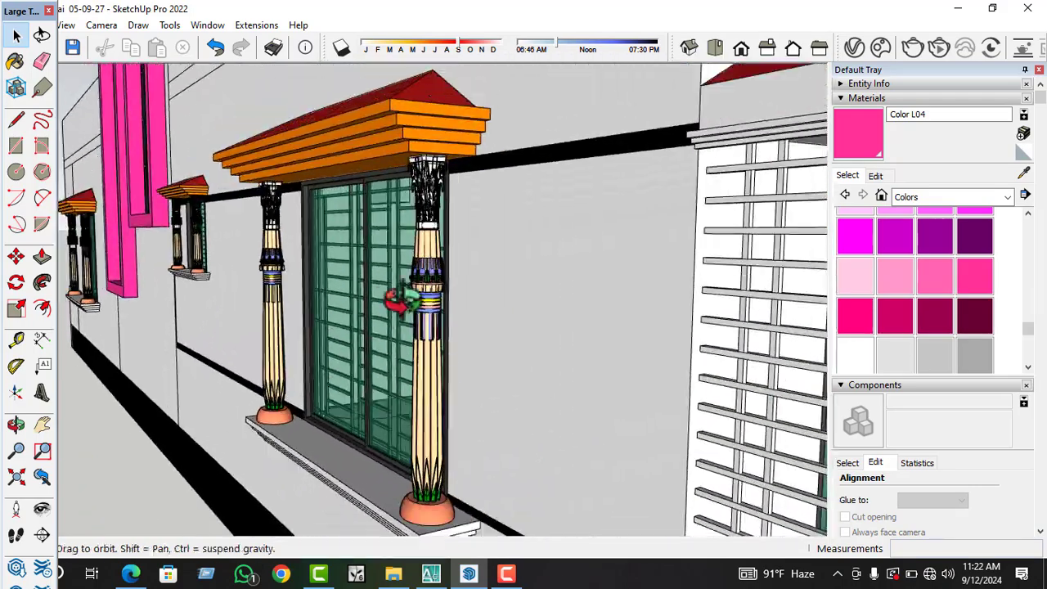
- Open the Snipping Tool and capture the columned side window together with the small roofed window beside it
{"action": "middle_click_drag", "start_coordinate": [427, 309], "coordinate": [415, 308]}
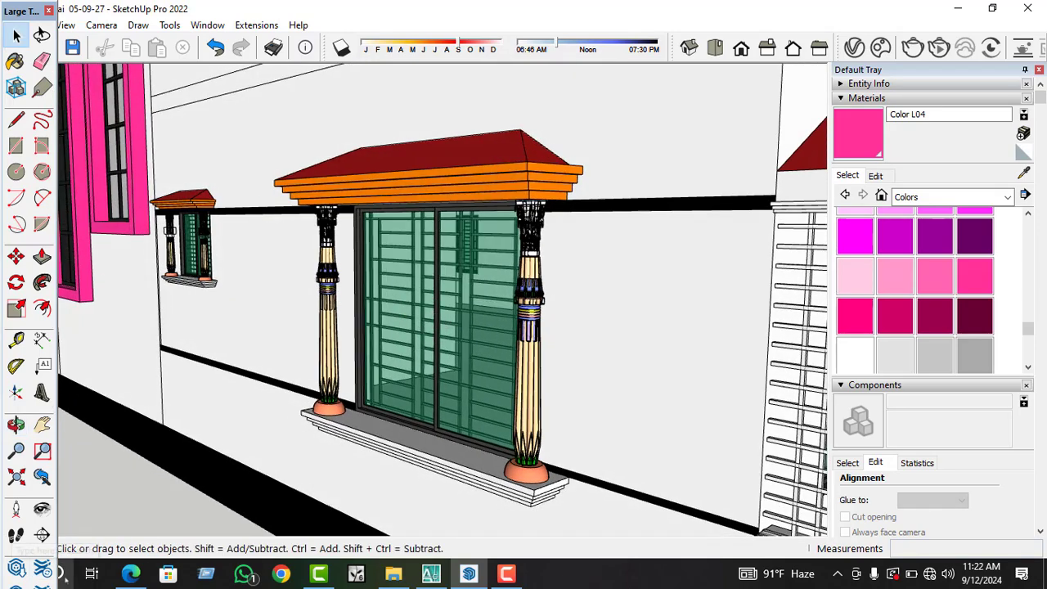
{"action": "left_click", "coordinate": [57, 573]}
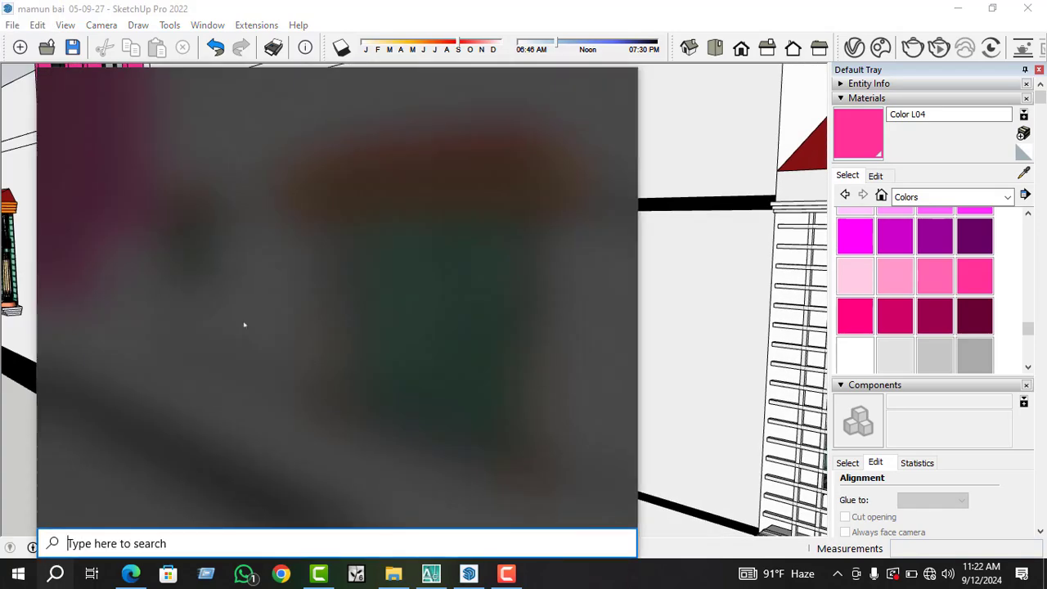
{"action": "left_click", "coordinate": [177, 355]}
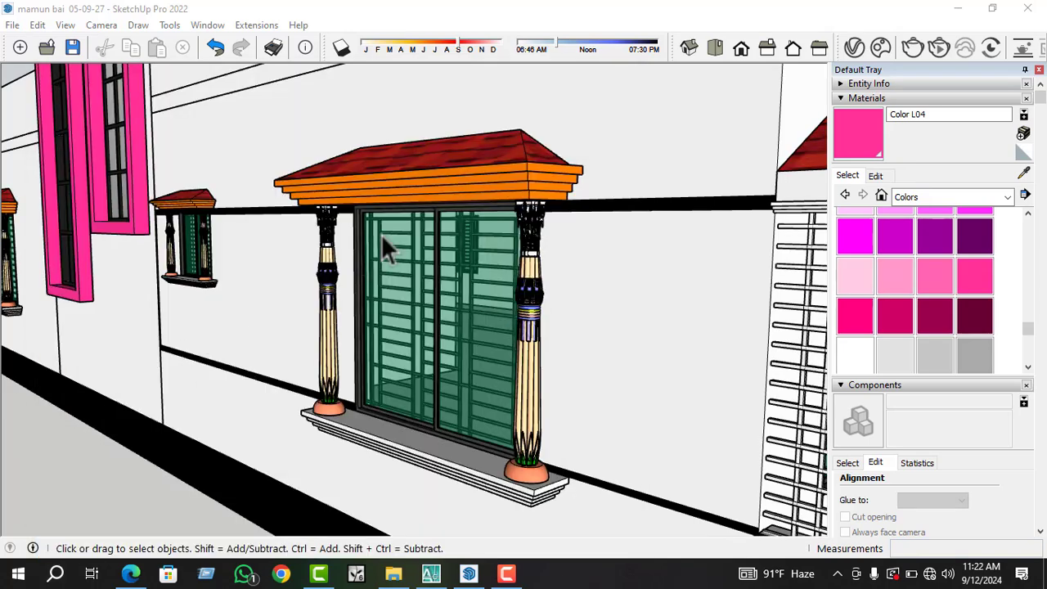
{"action": "left_click", "coordinate": [515, 86]}
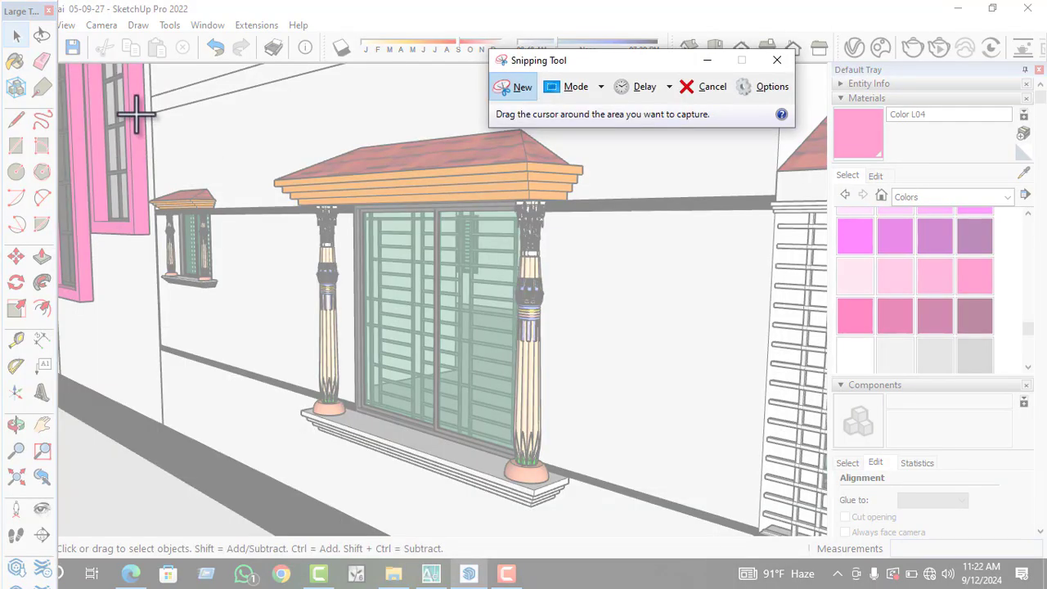
{"action": "mouse_move", "coordinate": [150, 100]}
{"action": "left_mouse_down"}
{"action": "mouse_move", "coordinate": [362, 145]}
{"action": "mouse_move", "coordinate": [647, 355]}
{"action": "mouse_move", "coordinate": [633, 533]}
{"action": "left_mouse_up"}
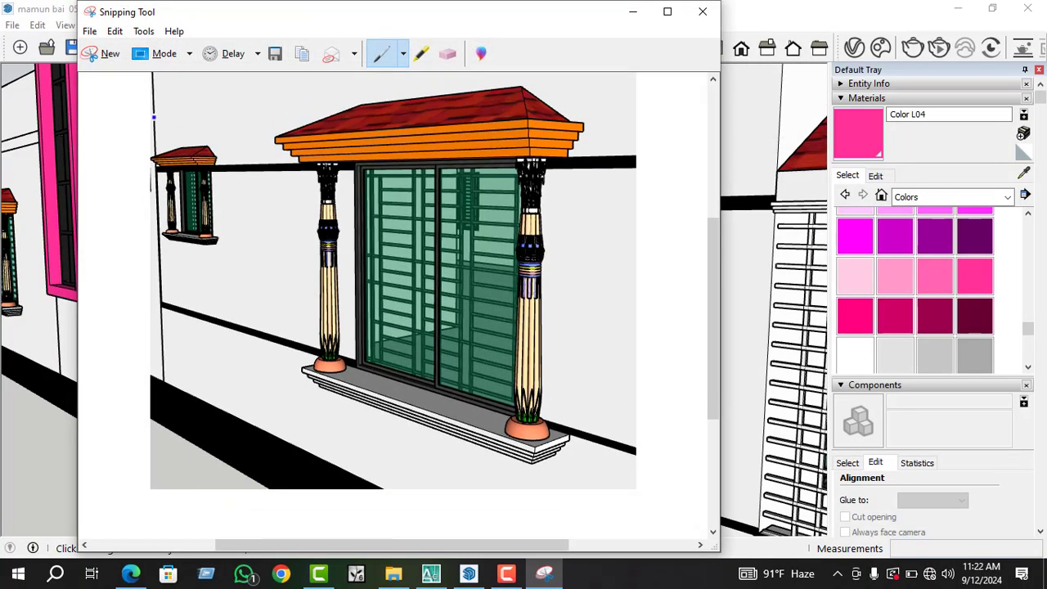
- Save the captured snip as a PNG named DDD in the 3D Objects folder
{"action": "left_click", "coordinate": [89, 31]}
{"action": "left_click", "coordinate": [117, 71]}
{"action": "type", "text": "DDDS"}
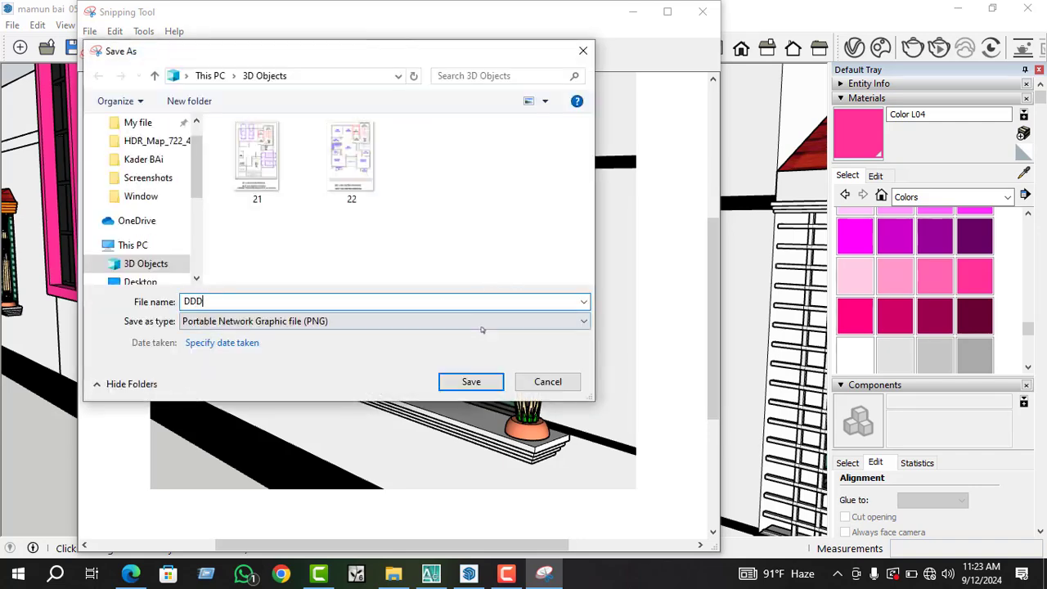
{"action": "left_click", "coordinate": [486, 387]}
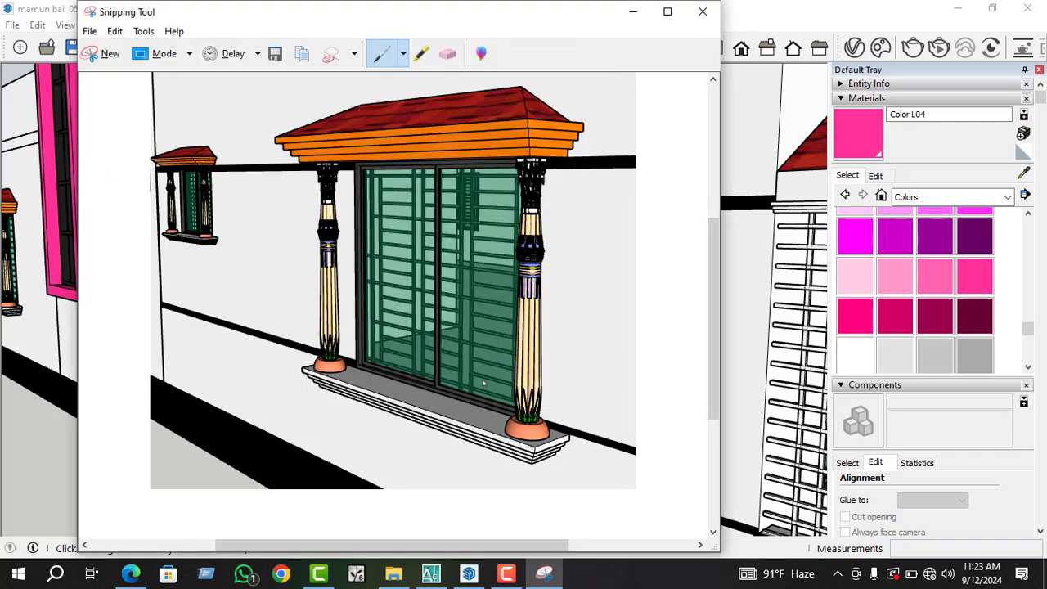
- Put the model window away and view the captured window image in a maximized Snipping Tool
{"action": "left_click", "coordinate": [953, 14]}
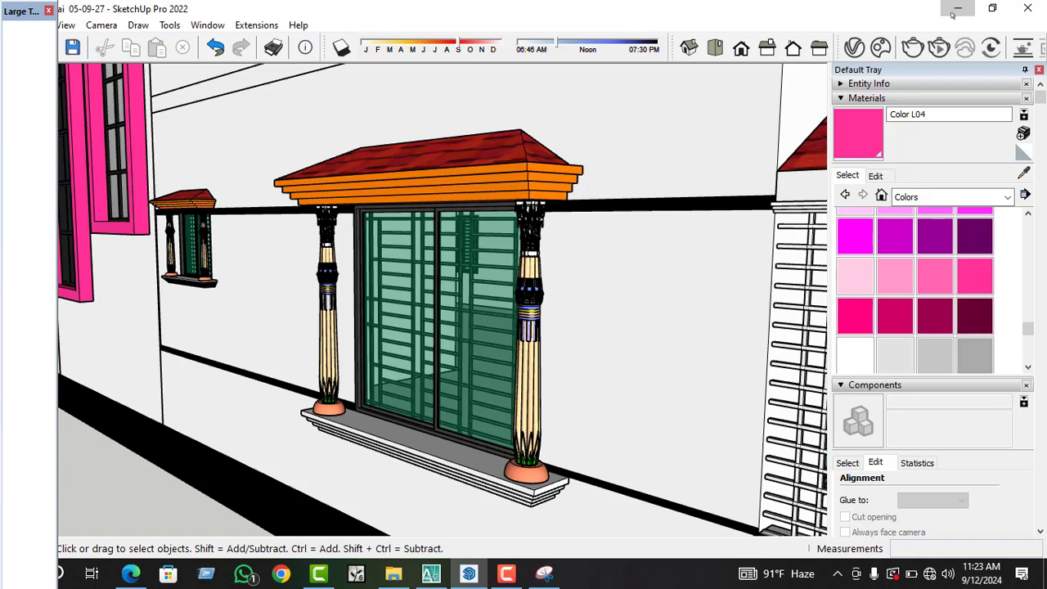
{"action": "left_click", "coordinate": [955, 10]}
{"action": "left_click", "coordinate": [668, 12]}
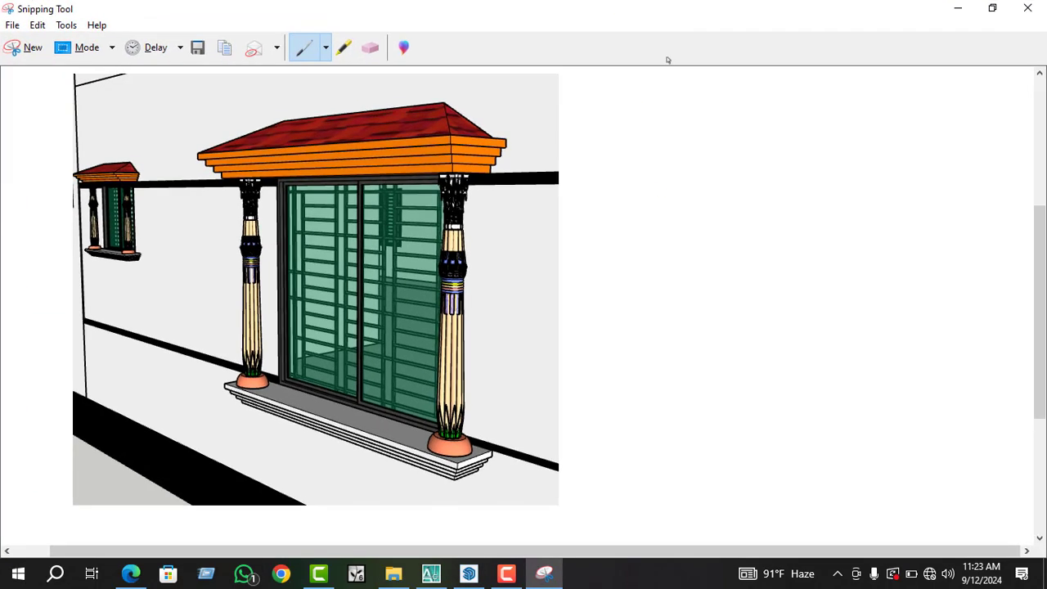
{"action": "left_click", "coordinate": [280, 573]}
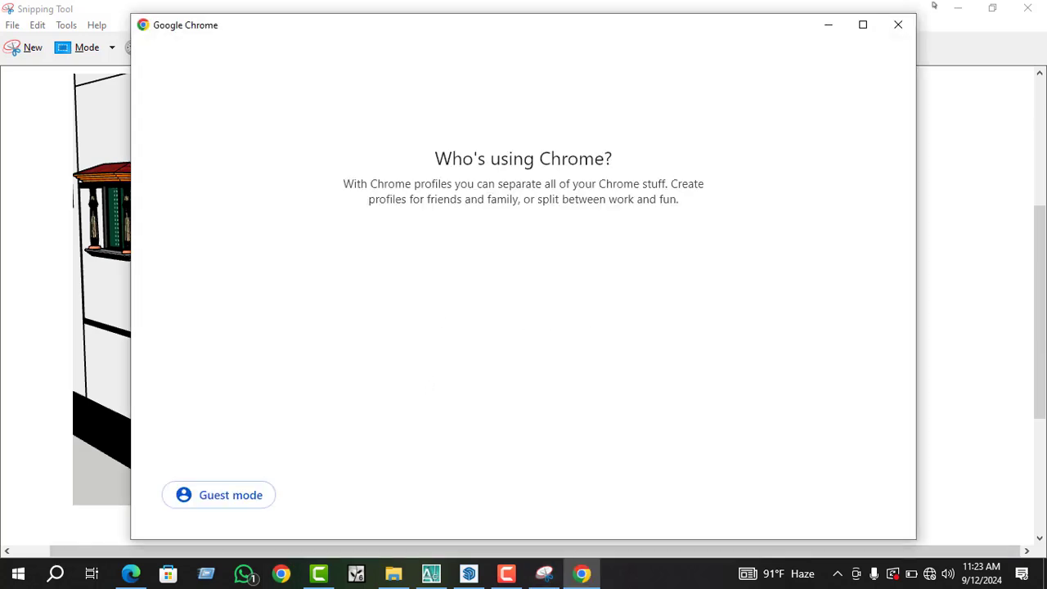
{"action": "left_click", "coordinate": [898, 25]}
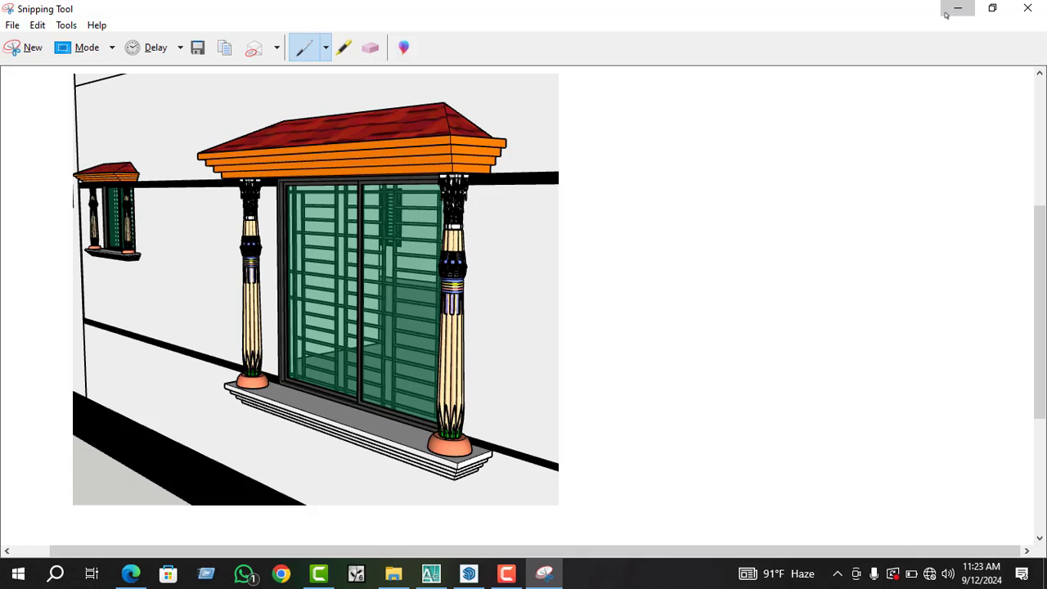
{"action": "left_click", "coordinate": [949, 12]}
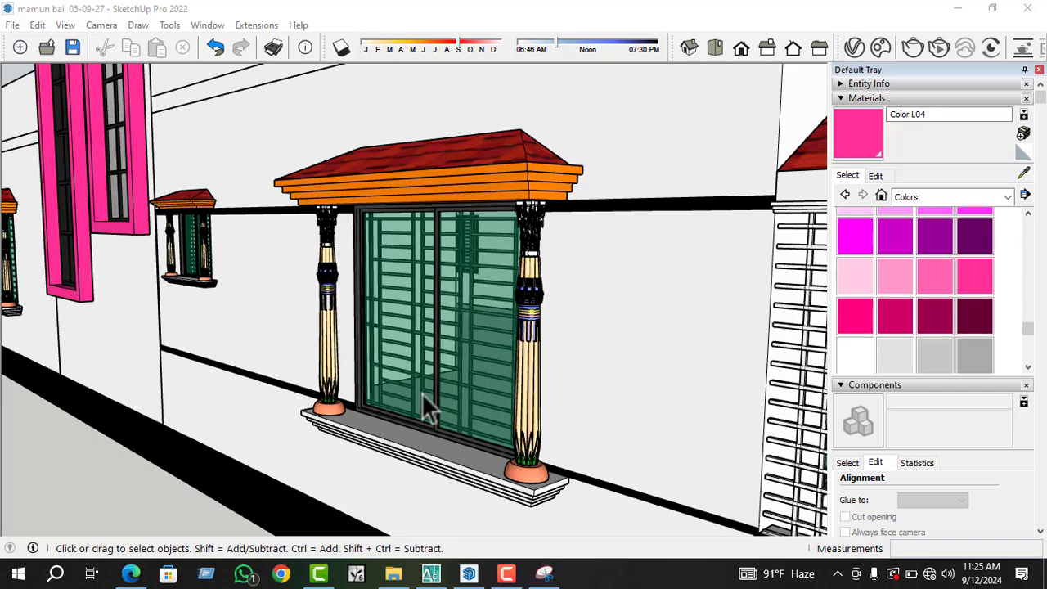
- Return to SketchUp and examine the side wall with the pink tower window surrounds and the grilled bay at its front corner
{"action": "scroll", "coordinate": [421, 393], "scroll_direction": "down", "scroll_amount": 4}
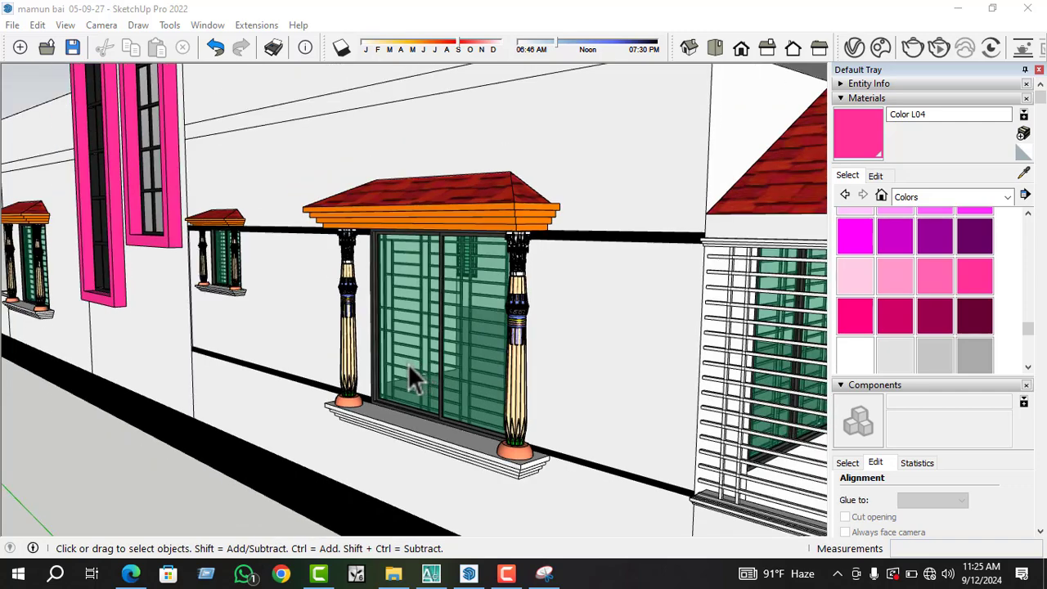
{"action": "scroll", "coordinate": [378, 365], "scroll_direction": "down", "scroll_amount": 2}
{"action": "scroll", "coordinate": [375, 372], "scroll_direction": "down", "scroll_amount": 4}
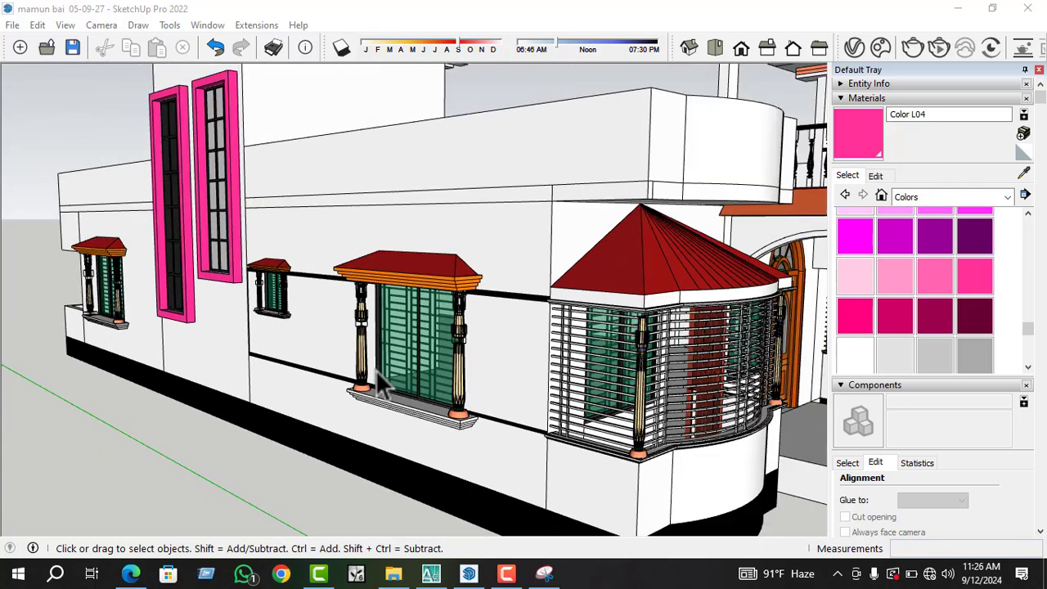
{"action": "scroll", "coordinate": [376, 378], "scroll_direction": "down", "scroll_amount": 3}
{"action": "middle_click_drag", "start_coordinate": [396, 372], "coordinate": [537, 343]}
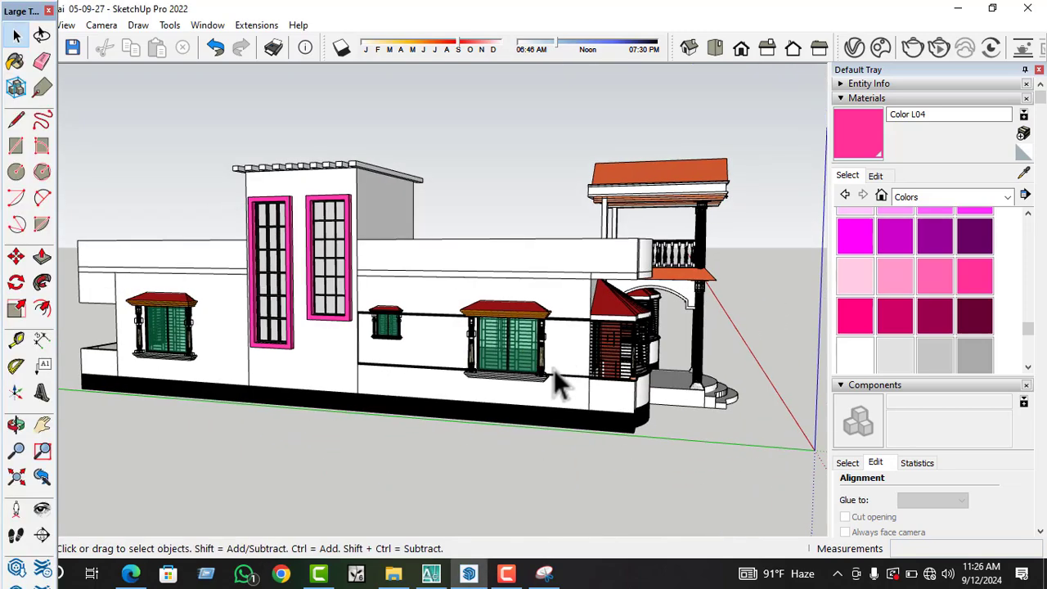
{"action": "scroll", "coordinate": [538, 384], "scroll_direction": "up", "scroll_amount": 5}
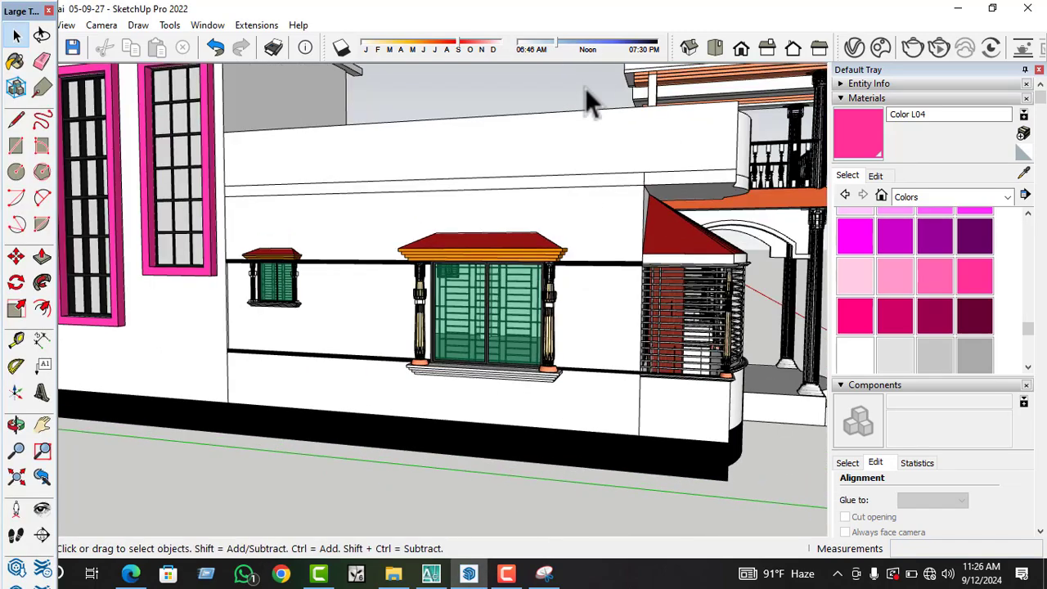
{"action": "scroll", "coordinate": [490, 286], "scroll_direction": "down", "scroll_amount": 3}
{"action": "middle_click_drag", "start_coordinate": [449, 292], "coordinate": [361, 345]}
{"action": "scroll", "coordinate": [366, 353], "scroll_direction": "down", "scroll_amount": 4}
{"action": "scroll", "coordinate": [542, 427], "scroll_direction": "up", "scroll_amount": 5}
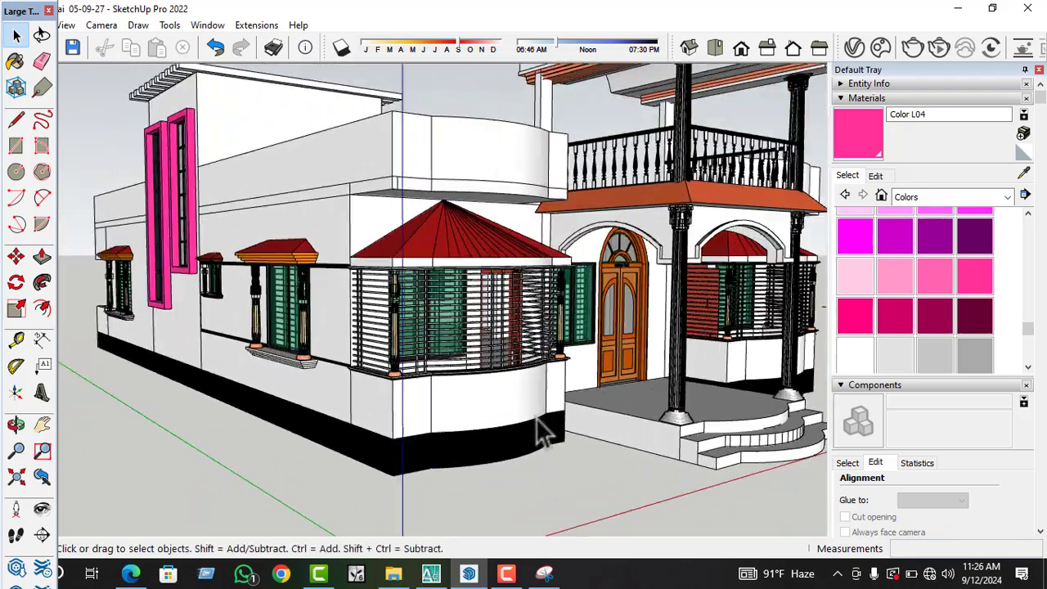
{"action": "scroll", "coordinate": [474, 368], "scroll_direction": "up", "scroll_amount": 3}
{"action": "mouse_move", "coordinate": [473, 372]}
{"action": "middle_mouse_down"}
{"action": "mouse_move", "coordinate": [392, 423]}
{"action": "mouse_move", "coordinate": [446, 413]}
{"action": "middle_mouse_up"}
{"action": "scroll", "coordinate": [350, 431], "scroll_direction": "down", "scroll_amount": 3}
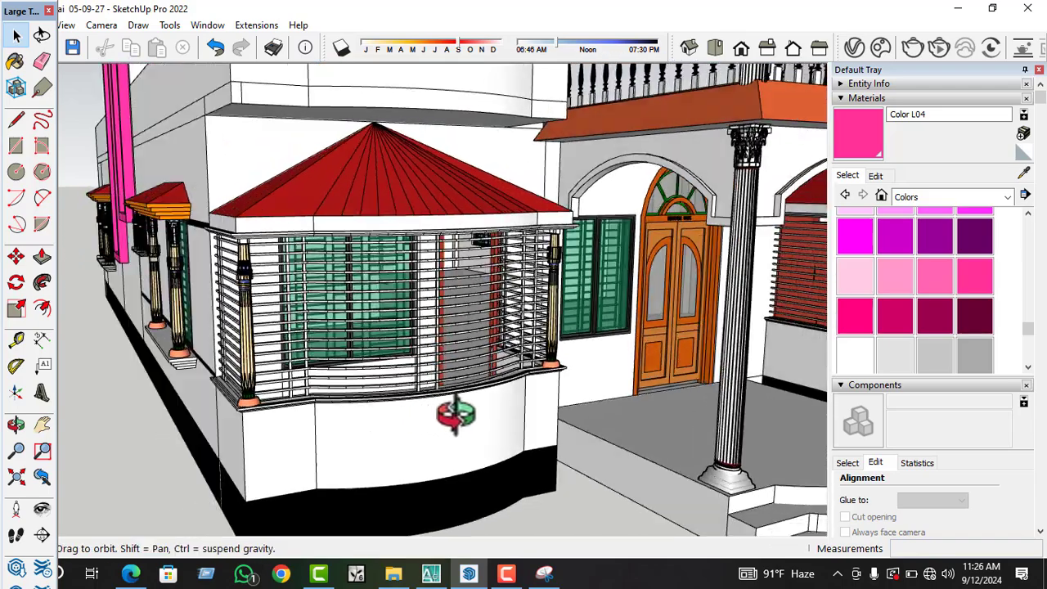
{"action": "scroll", "coordinate": [358, 444], "scroll_direction": "up", "scroll_amount": 4}
{"action": "scroll", "coordinate": [366, 458], "scroll_direction": "down", "scroll_amount": 5}
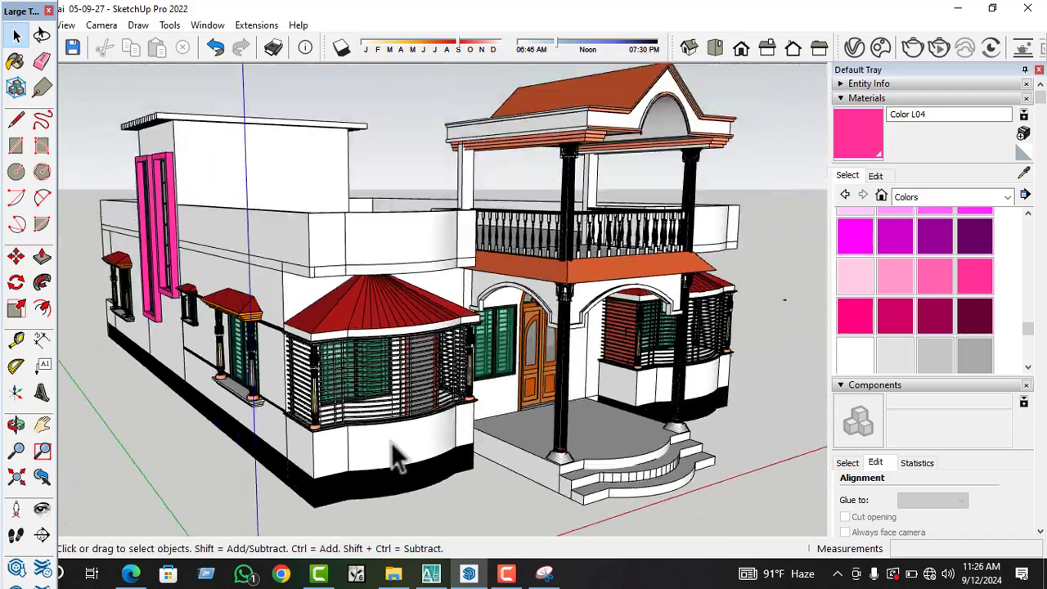
- Examine the opposite side wall with its large columned window and the row of small roofed windows
{"action": "middle_click_drag", "start_coordinate": [393, 456], "coordinate": [221, 356]}
{"action": "scroll", "coordinate": [503, 383], "scroll_direction": "down", "scroll_amount": 3}
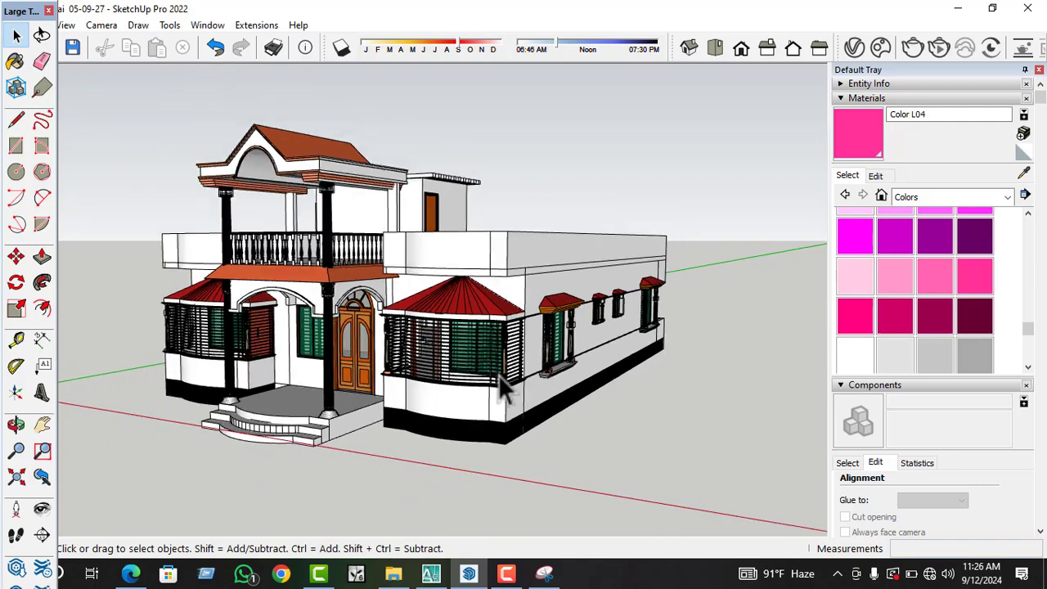
{"action": "middle_click_drag", "start_coordinate": [503, 390], "coordinate": [325, 352]}
{"action": "scroll", "coordinate": [465, 343], "scroll_direction": "up", "scroll_amount": 10}
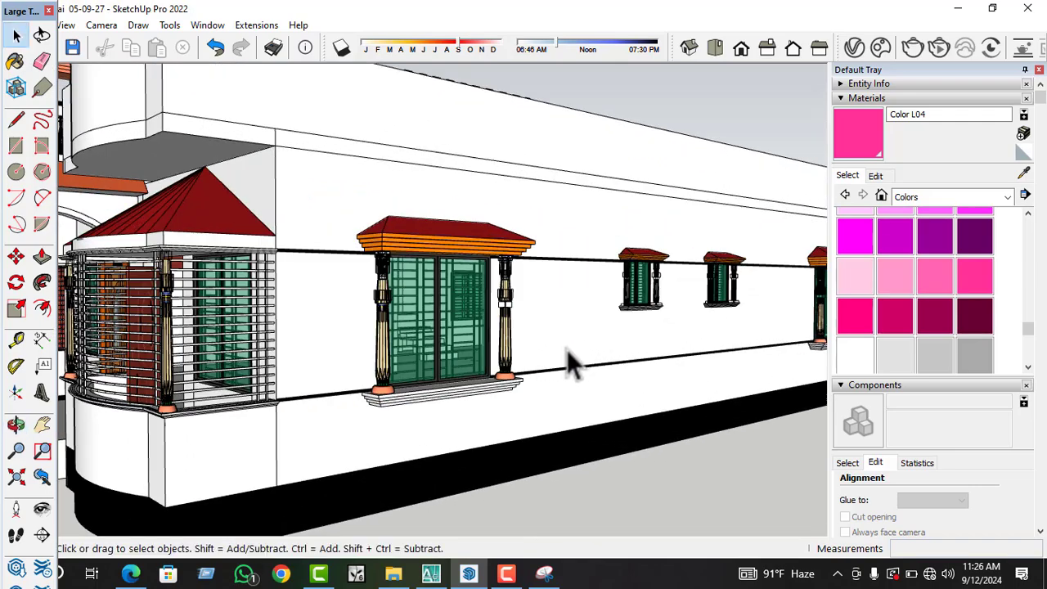
{"action": "scroll", "coordinate": [431, 386], "scroll_direction": "down", "scroll_amount": 6}
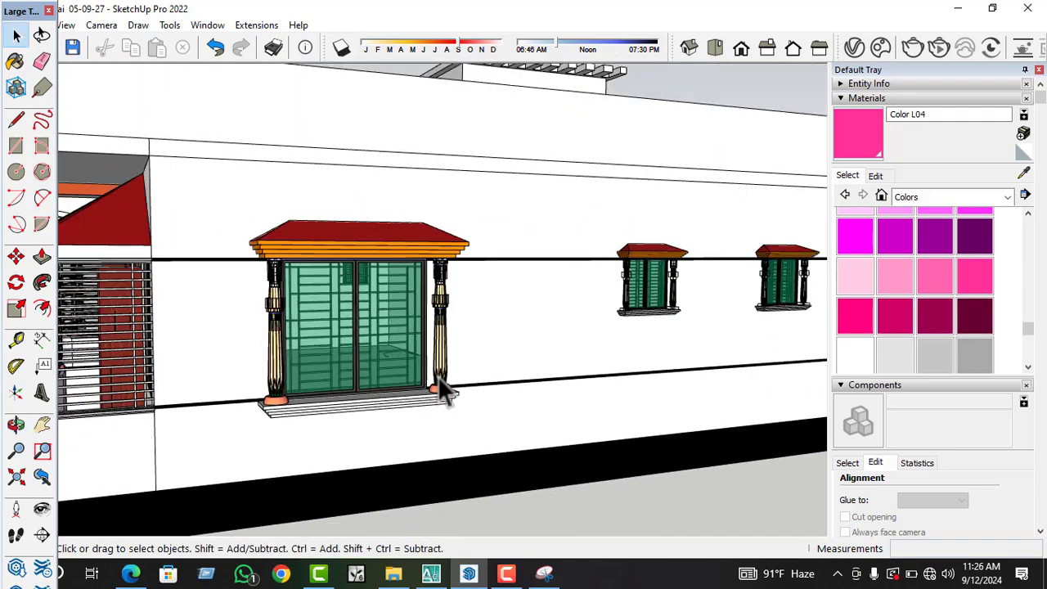
{"action": "mouse_move", "coordinate": [463, 400]}
{"action": "middle_mouse_down"}
{"action": "mouse_move", "coordinate": [467, 327]}
{"action": "mouse_move", "coordinate": [556, 343]}
{"action": "mouse_move", "coordinate": [524, 391]}
{"action": "middle_mouse_up"}
{"action": "scroll", "coordinate": [556, 344], "scroll_direction": "down", "scroll_amount": 4}
{"action": "mouse_move", "coordinate": [676, 362]}
{"action": "middle_mouse_down"}
{"action": "mouse_move", "coordinate": [685, 362]}
{"action": "mouse_move", "coordinate": [636, 361]}
{"action": "middle_mouse_up"}
- Examine the front facade with its balcony, entrance porch and both bays, ending on an angled view of the whole house
{"action": "scroll", "coordinate": [685, 361], "scroll_direction": "up", "scroll_amount": 3}
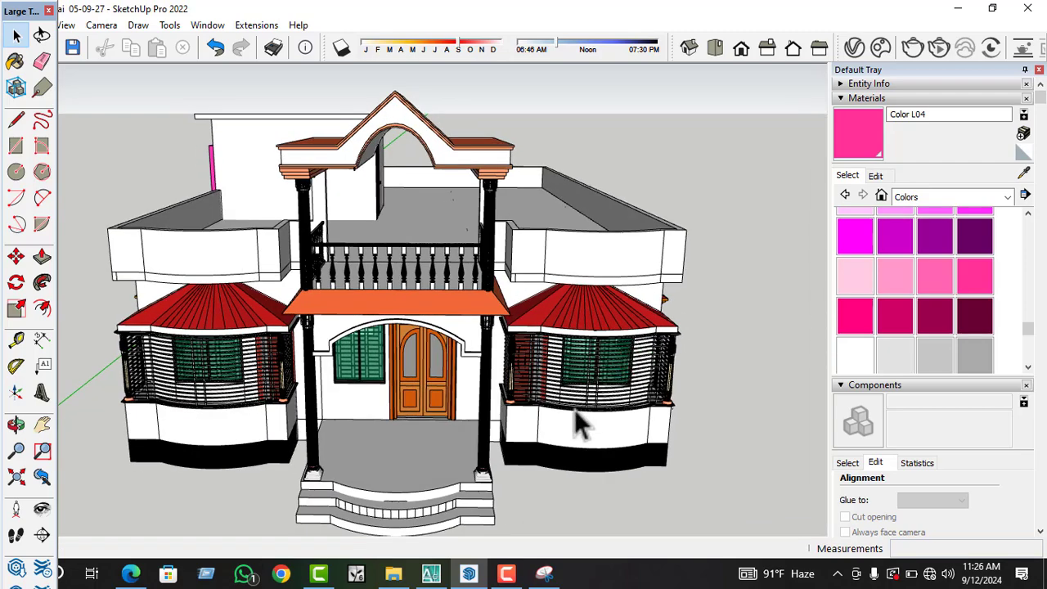
{"action": "middle_click_drag", "start_coordinate": [627, 423], "coordinate": [629, 425]}
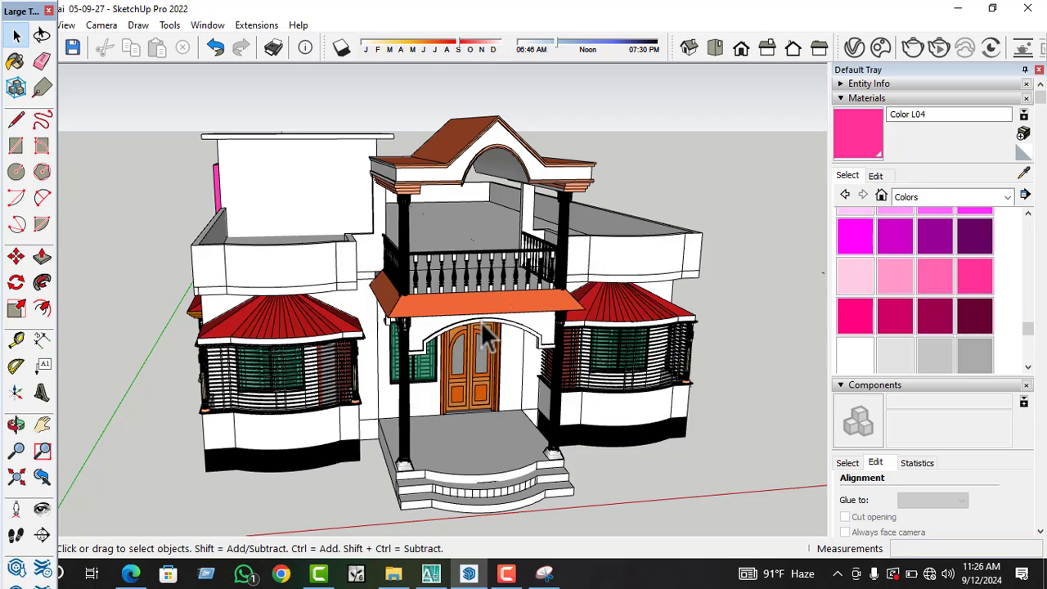
{"action": "scroll", "coordinate": [484, 327], "scroll_direction": "down", "scroll_amount": 1}
{"action": "middle_click_drag", "start_coordinate": [482, 326], "coordinate": [318, 249]}
{"action": "scroll", "coordinate": [459, 322], "scroll_direction": "down", "scroll_amount": 3}
{"action": "middle_click_drag", "start_coordinate": [460, 289], "coordinate": [533, 297]}
{"action": "scroll", "coordinate": [534, 297], "scroll_direction": "up", "scroll_amount": 3}
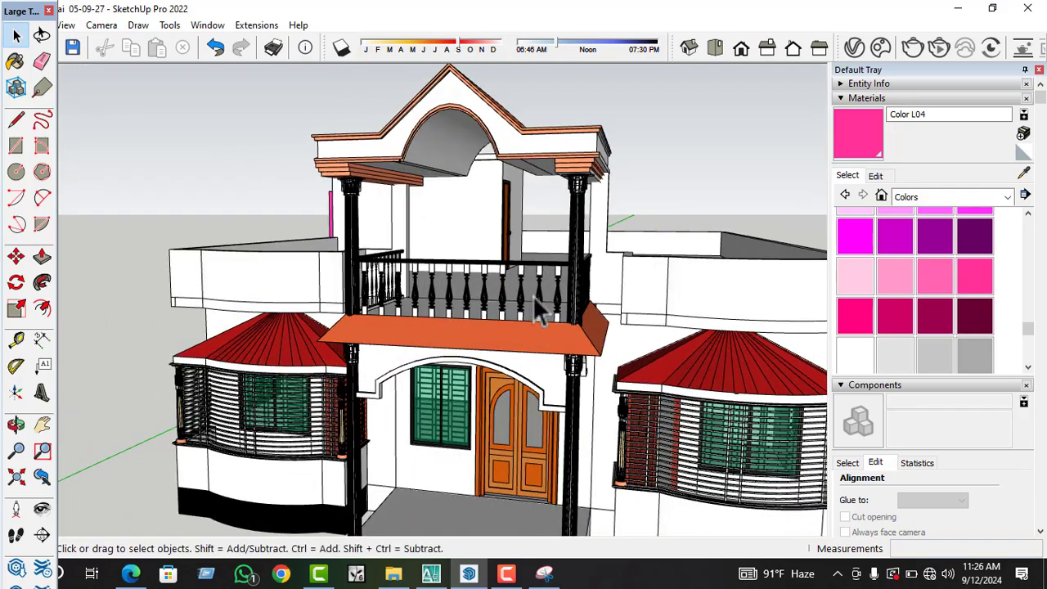
{"action": "scroll", "coordinate": [379, 305], "scroll_direction": "down", "scroll_amount": 1}
{"action": "middle_click_drag", "start_coordinate": [378, 305], "coordinate": [573, 290]}
{"action": "scroll", "coordinate": [414, 276], "scroll_direction": "down", "scroll_amount": 2}
{"action": "scroll", "coordinate": [508, 283], "scroll_direction": "down", "scroll_amount": 1}
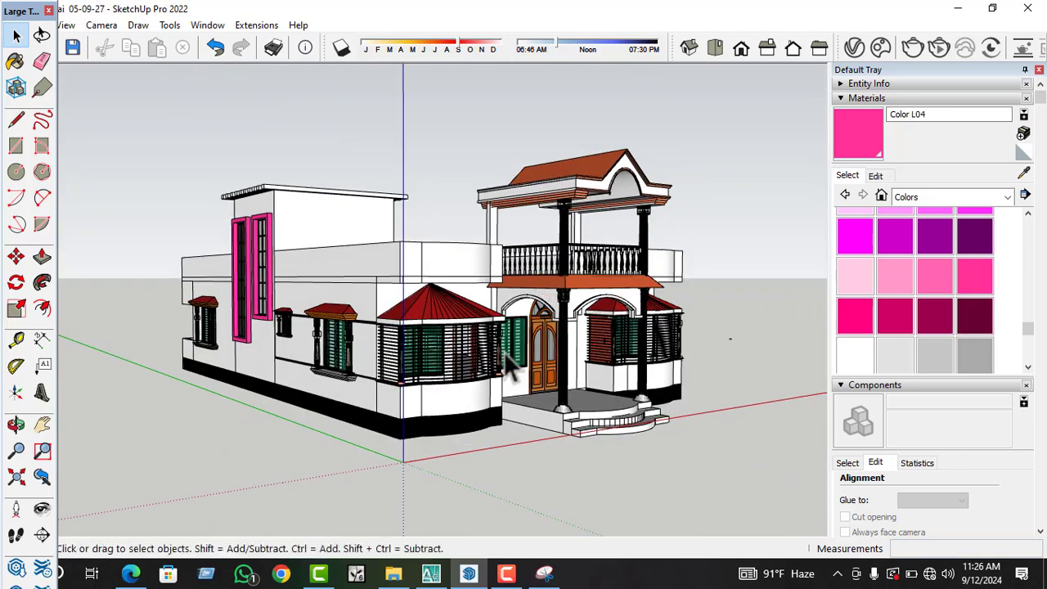
{"action": "left_click", "coordinate": [506, 573]}
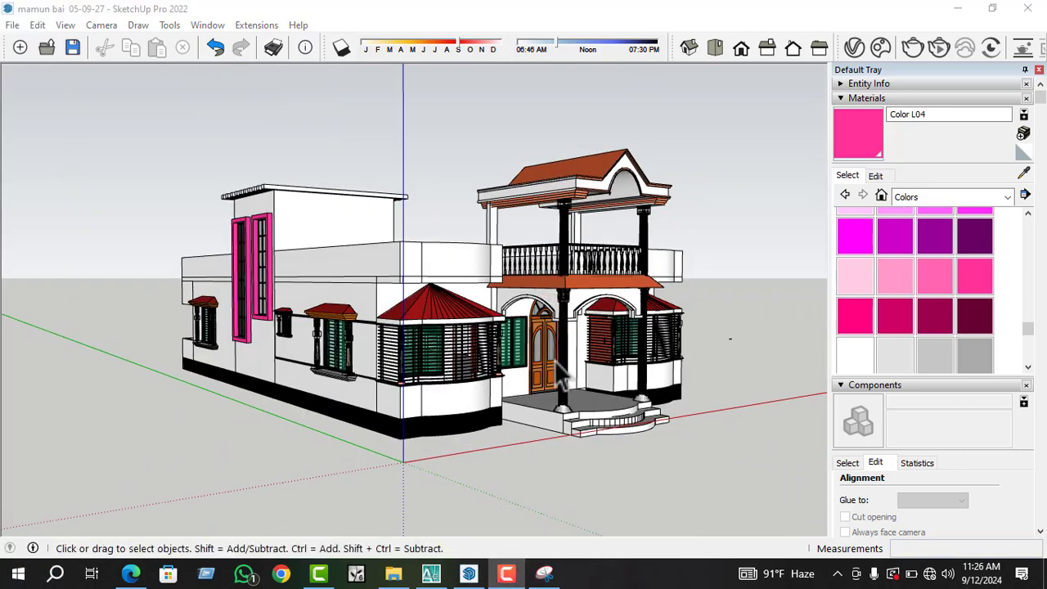